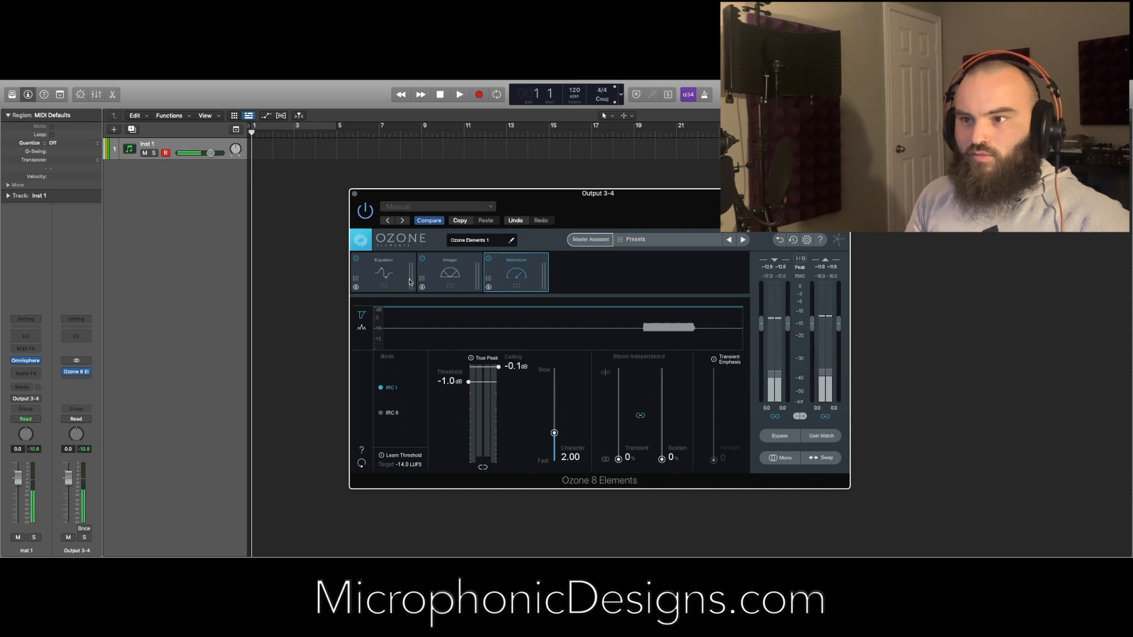
- Display Ozone's Equalizer spectrum and move the plug-in window clear of the area needed for the instrument
click(384, 273)
drag(639, 218, 1024, 351)
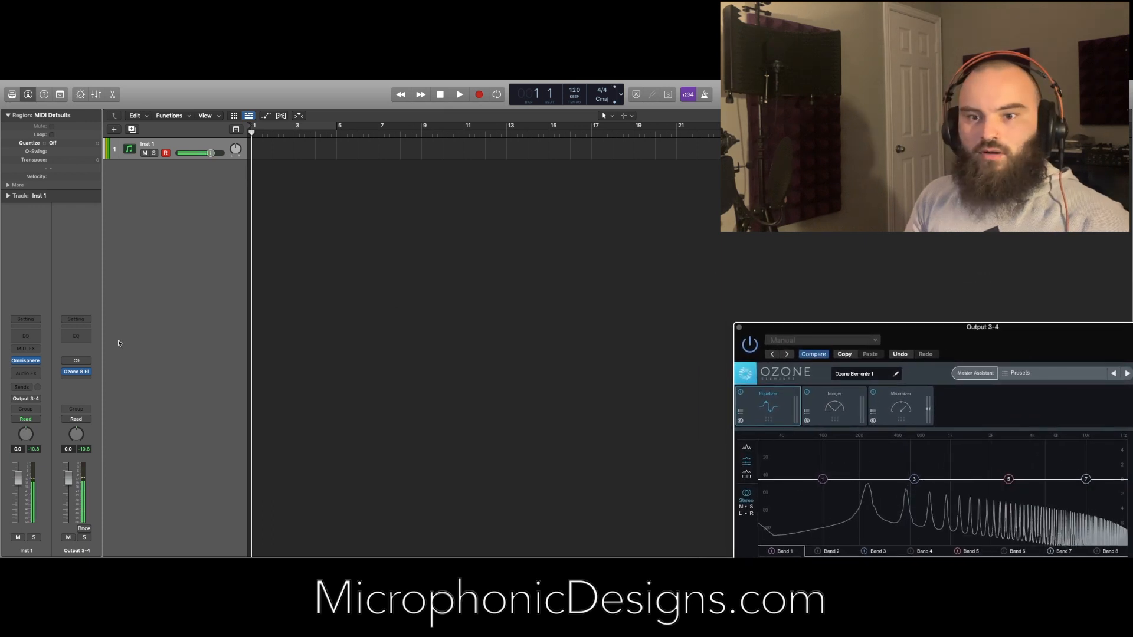
- Open the Omnisphere instrument on Inst 1 and bring up the zoomed oscillator view for layer A
click(27, 361)
drag(718, 99, 623, 101)
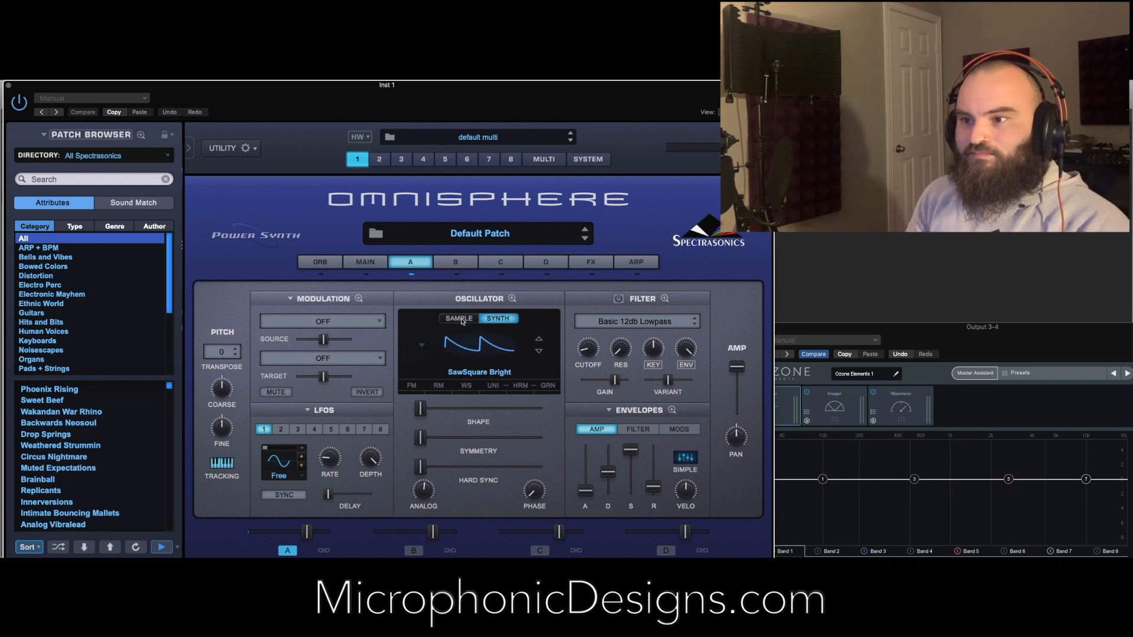
click(513, 299)
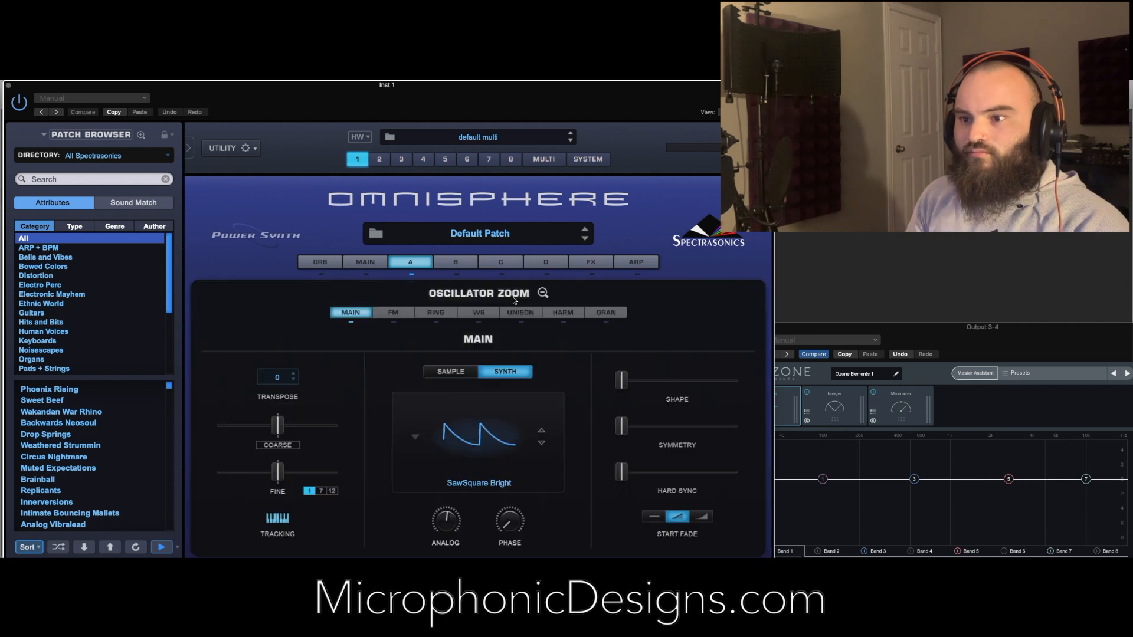
- Browse the synth waveforms and try the Juno 60 PWM+ pulse from Classic Waveforms, testing its Shape control
click(486, 441)
mouse_move(452, 535)
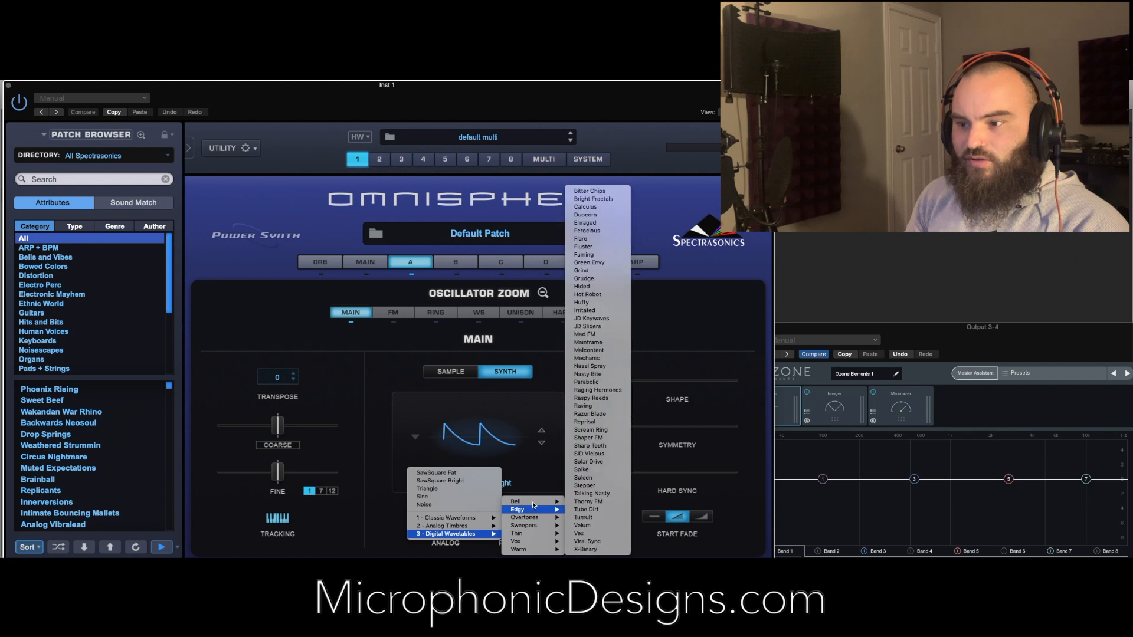
mouse_move(535, 541)
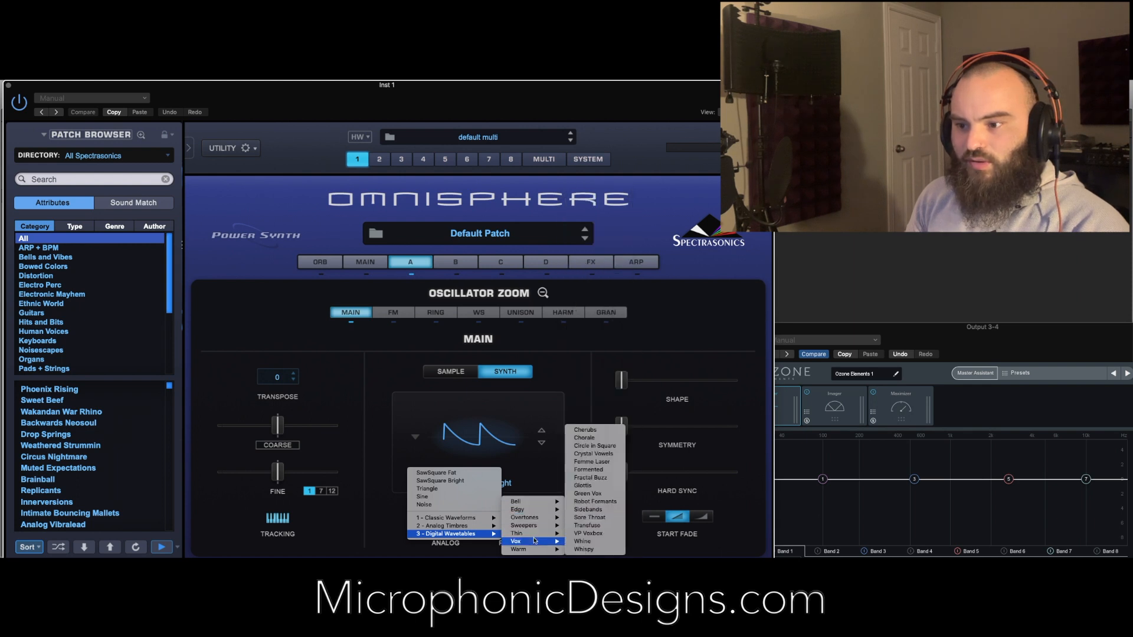
mouse_move(484, 519)
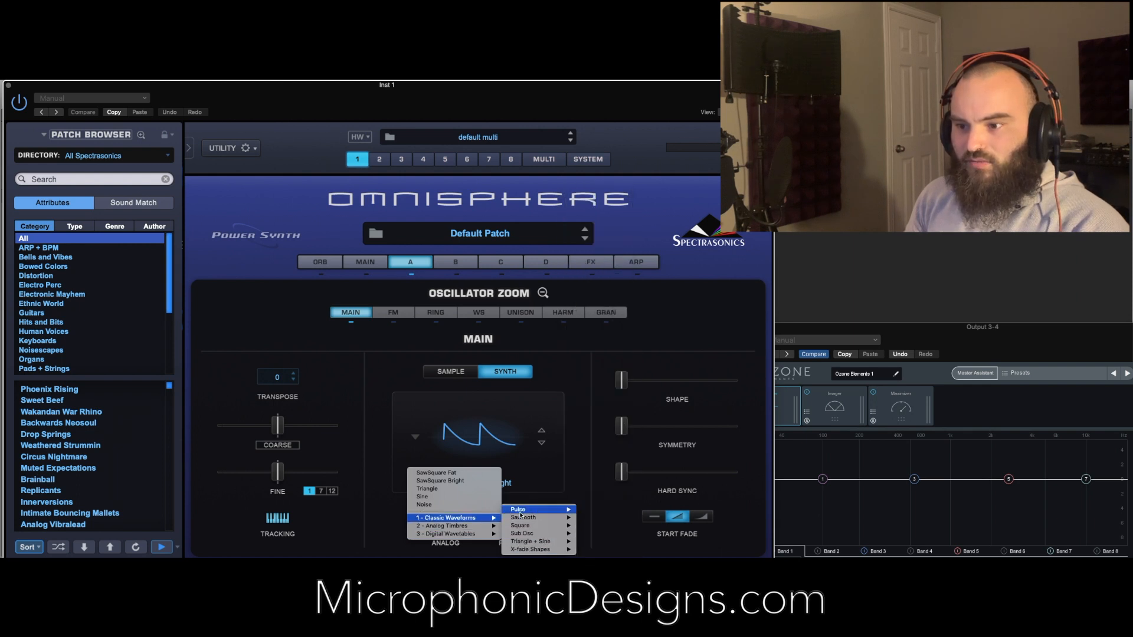
mouse_move(523, 511)
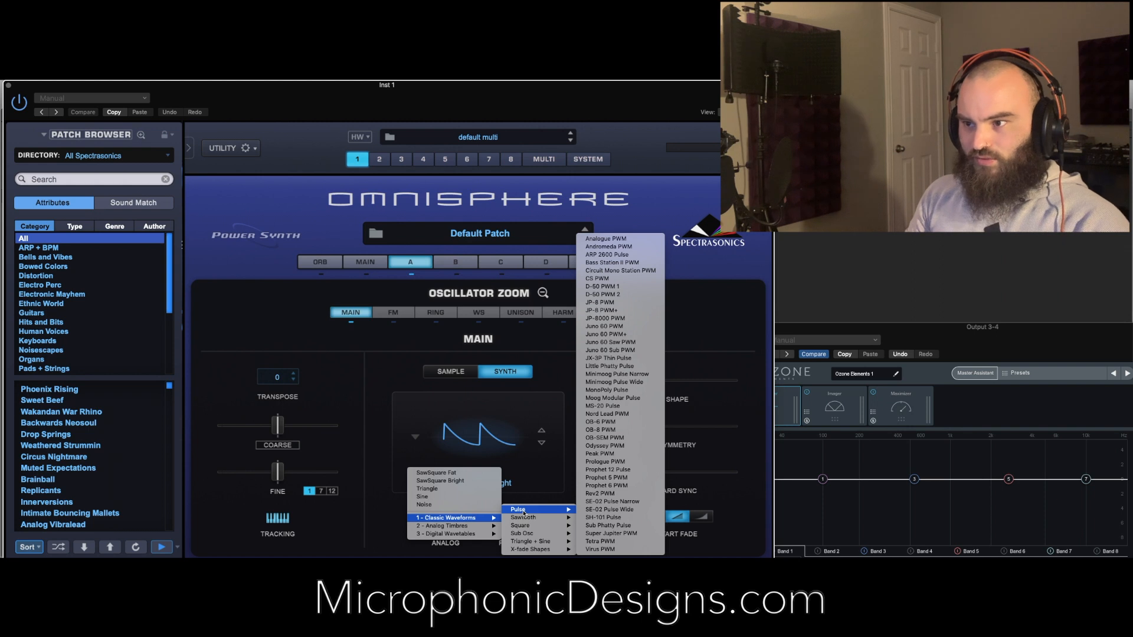
click(627, 335)
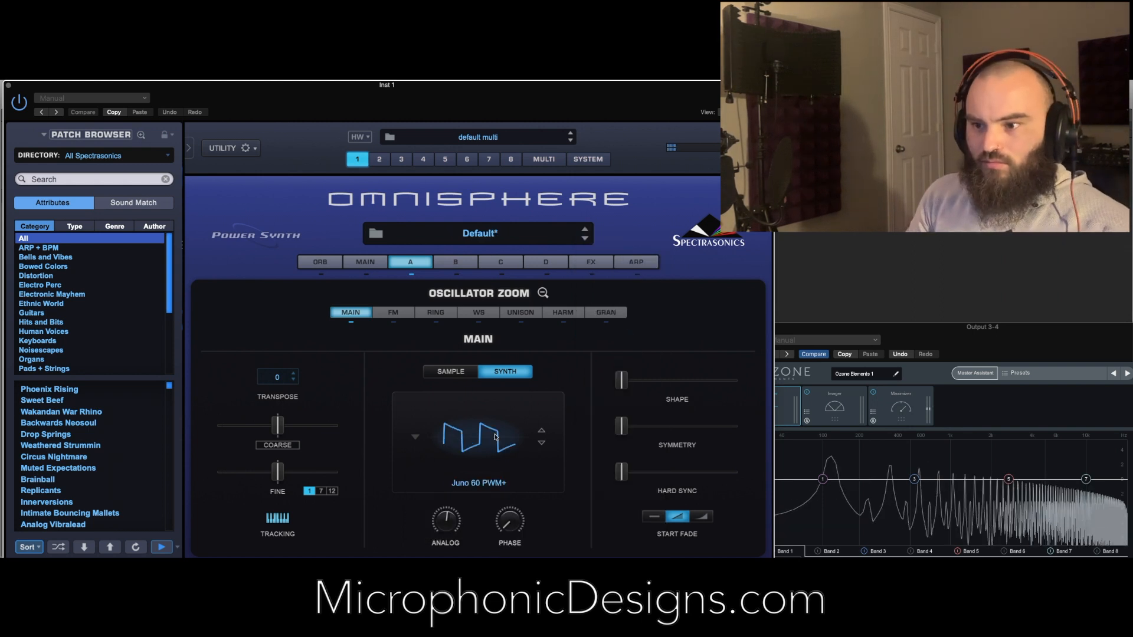
mouse_move(622, 381)
mouse_down()
mouse_move(734, 384)
mouse_move(623, 389)
mouse_up()
- Try the SID Square classic waveform, sweeping Shape up to 1.000 and back to zero and testing Hard Sync
click(478, 483)
mouse_move(478, 483)
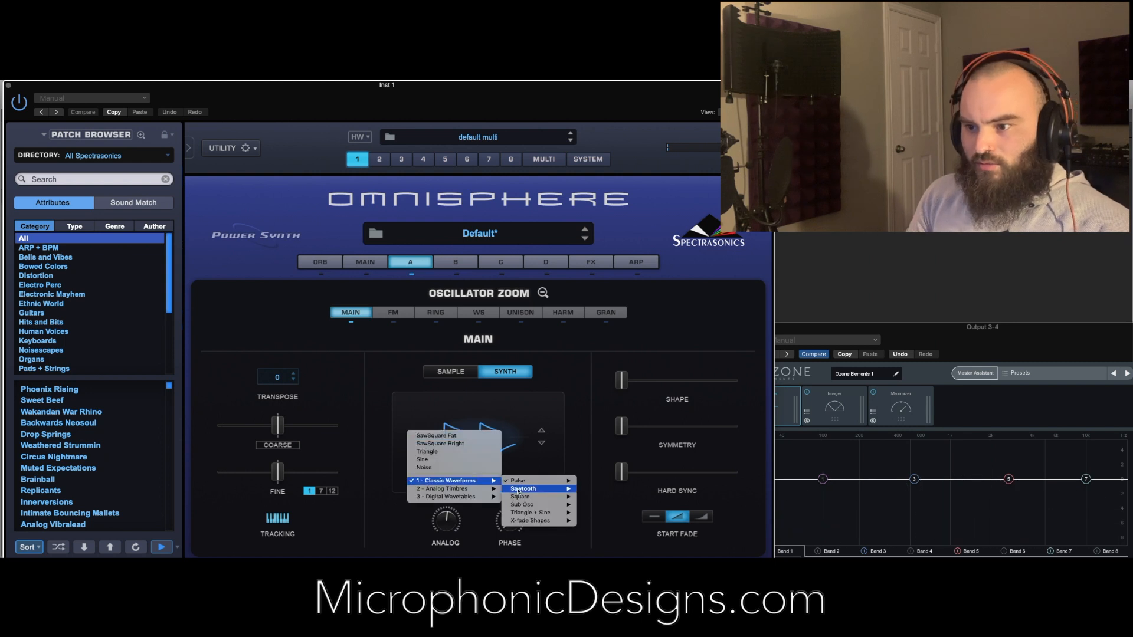
mouse_move(529, 497)
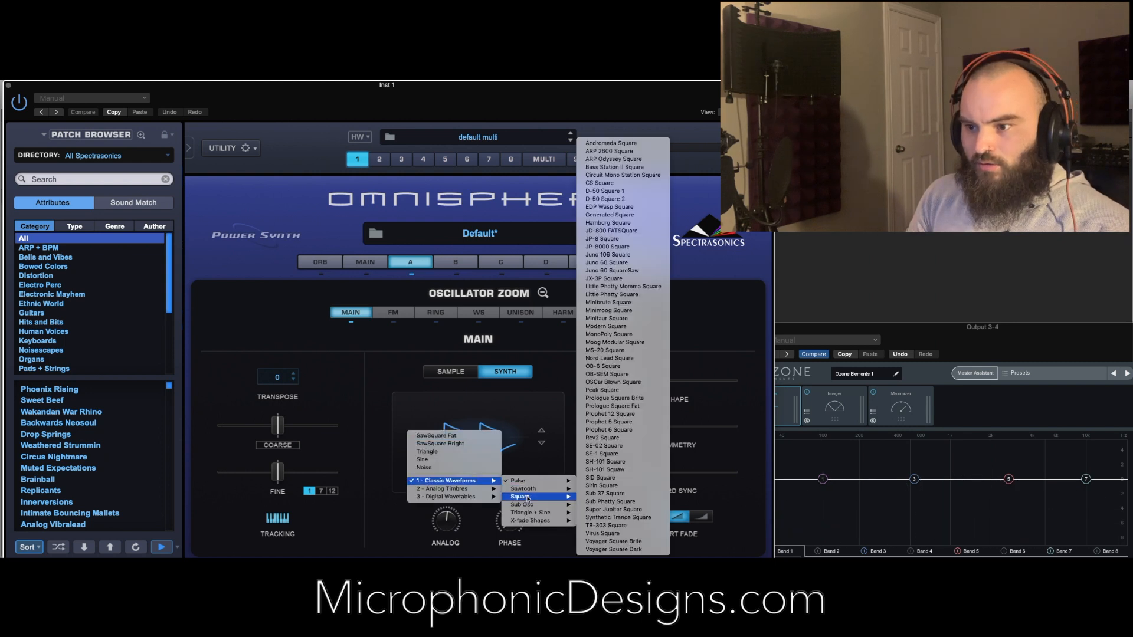
click(633, 478)
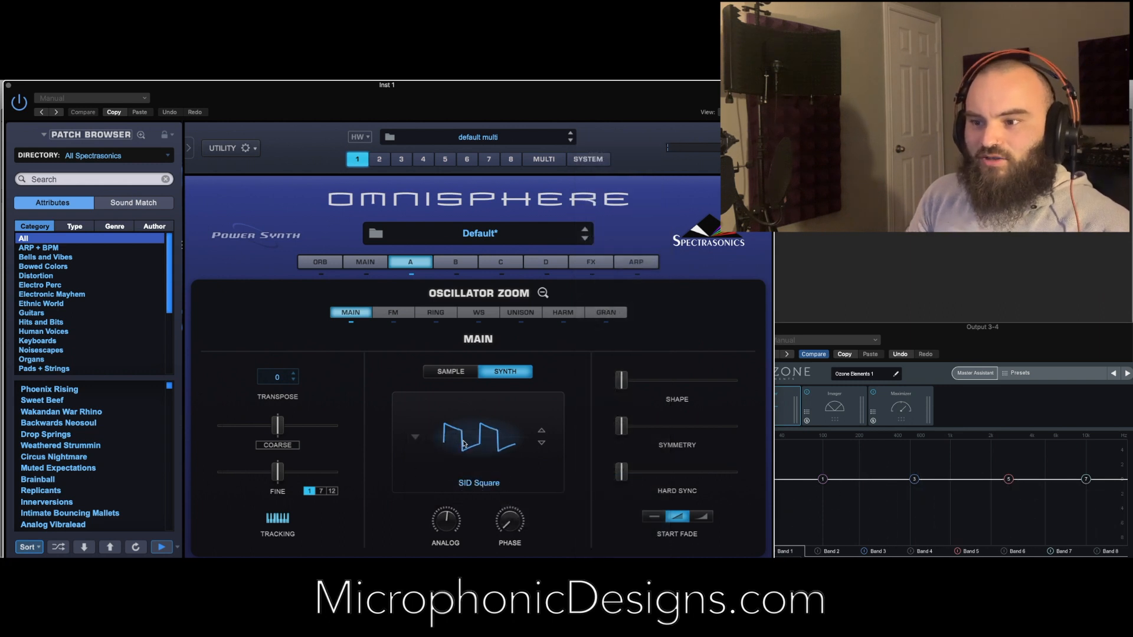
drag(624, 384, 754, 379)
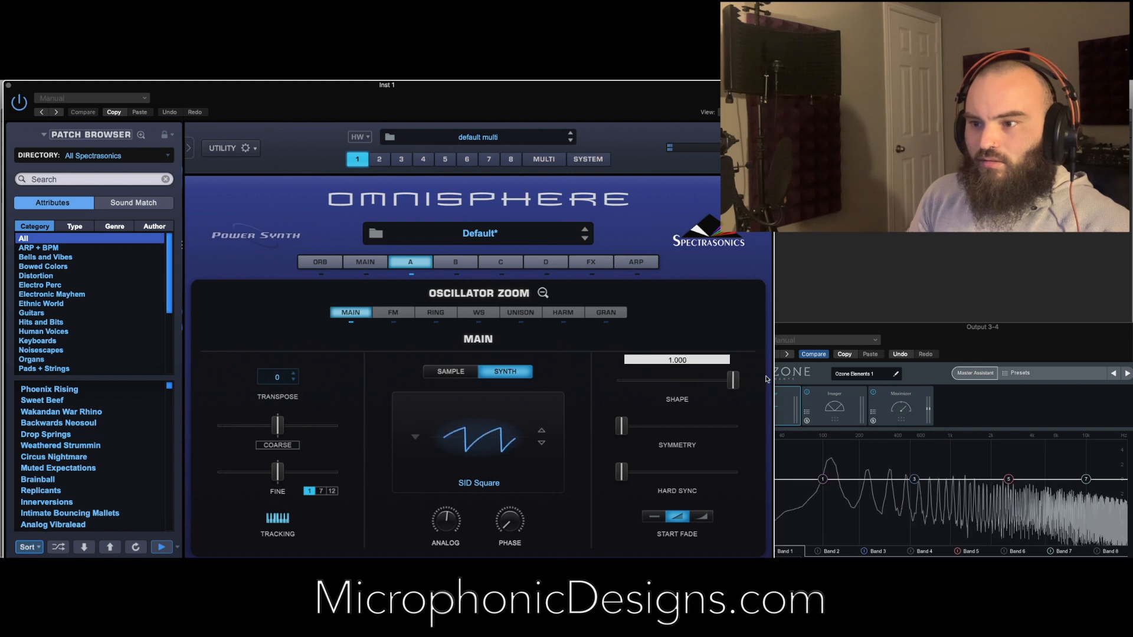
drag(744, 381, 597, 430)
mouse_move(621, 472)
mouse_down()
mouse_move(677, 475)
mouse_move(614, 474)
mouse_up()
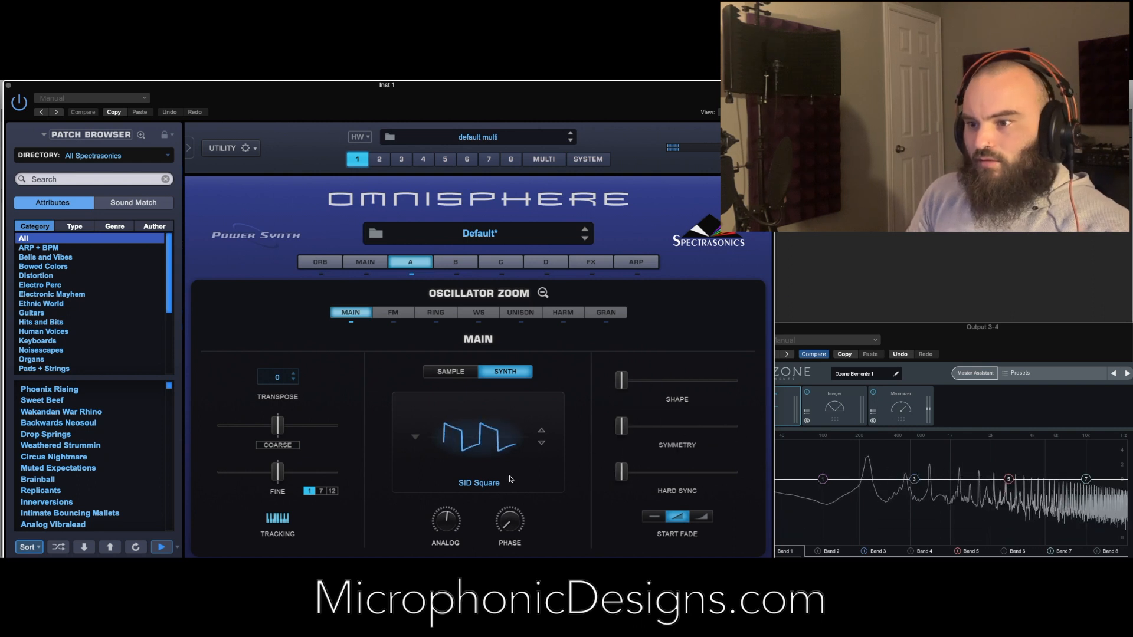
- Choose the Gizmo Saws waveform from the Octaves group of Analog Timbres for layer A's oscillator
click(474, 437)
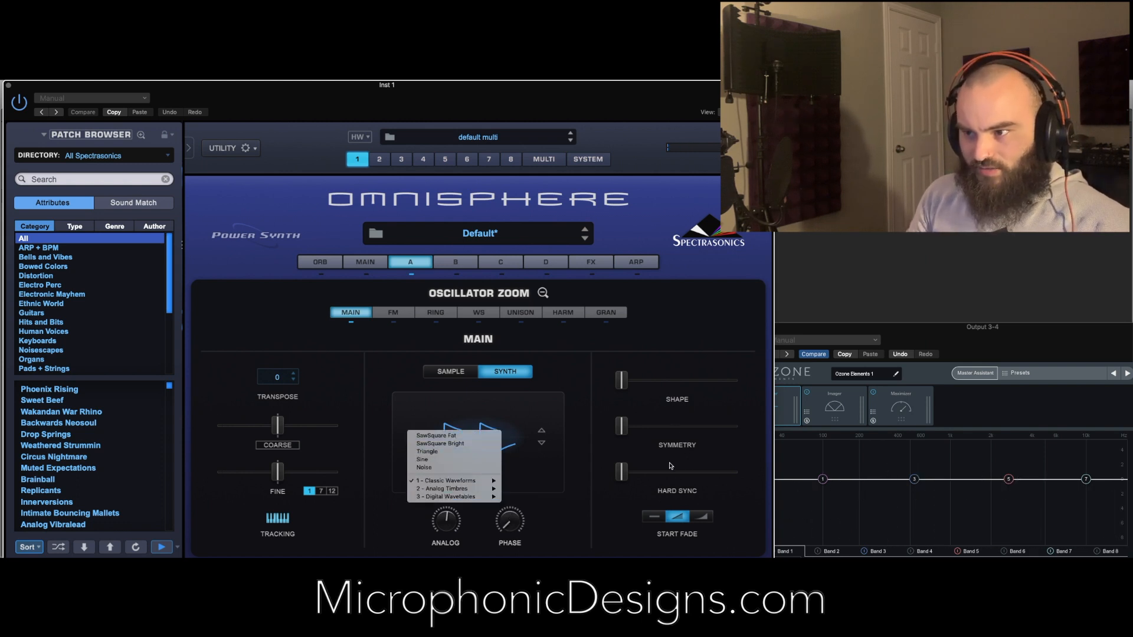
mouse_move(482, 490)
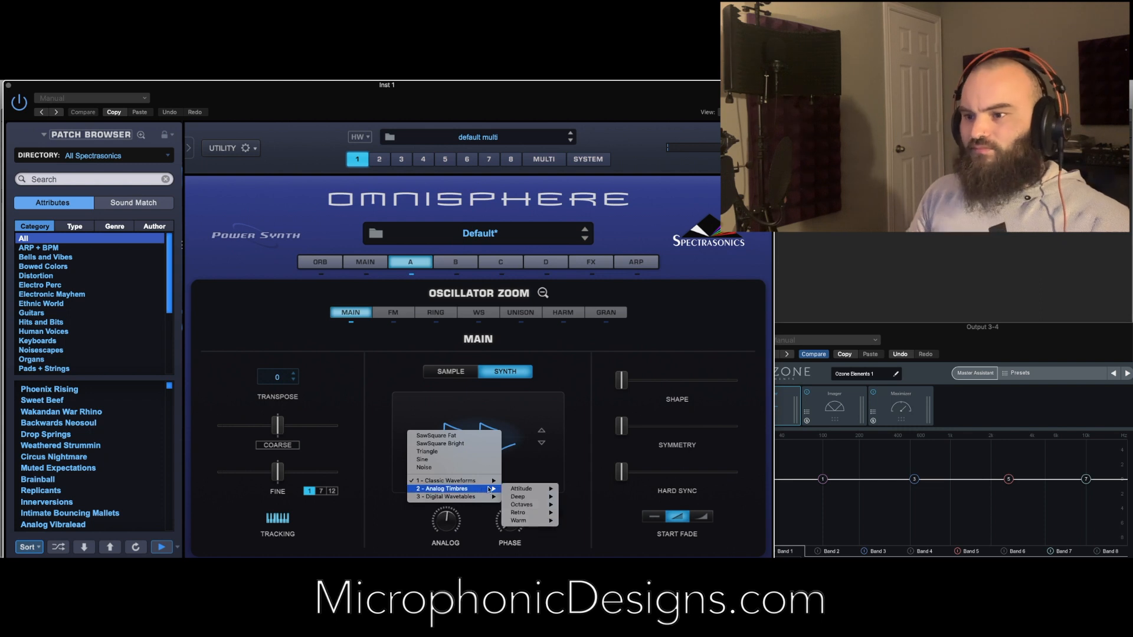
mouse_move(518, 500)
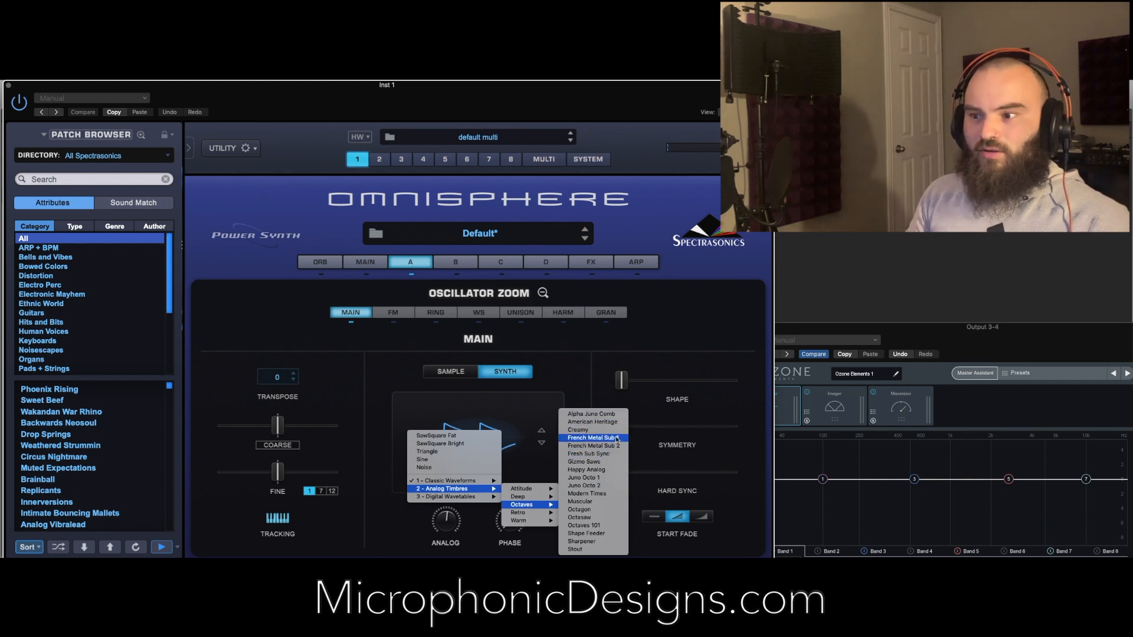
click(618, 462)
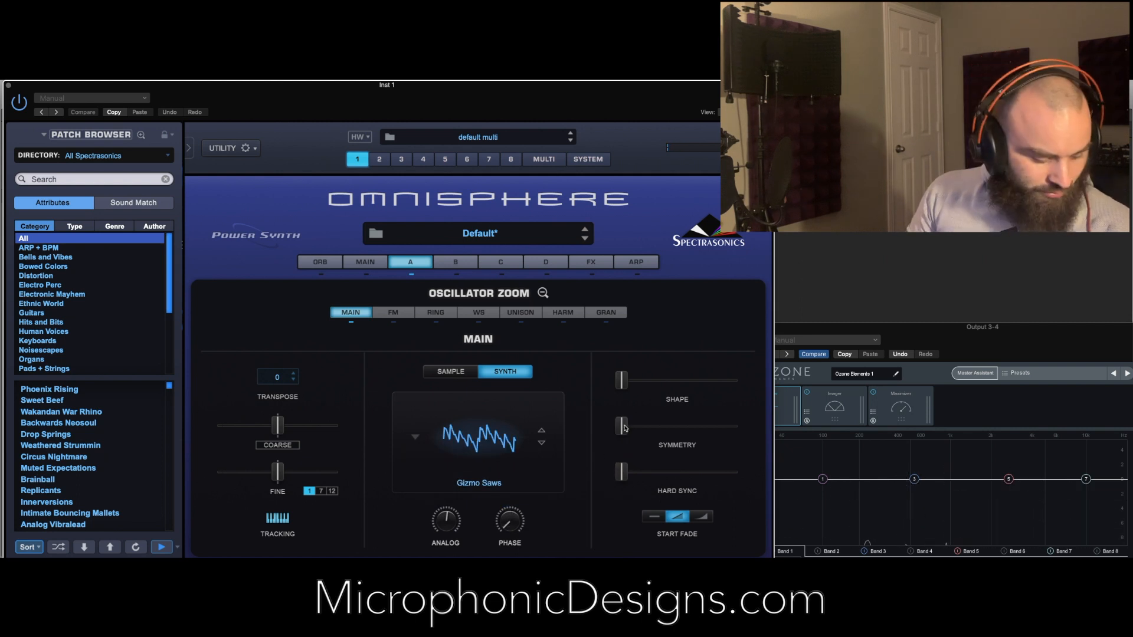
- Transpose the oscillator by -12 and raise Shape to a little under a third of its range
click(283, 378)
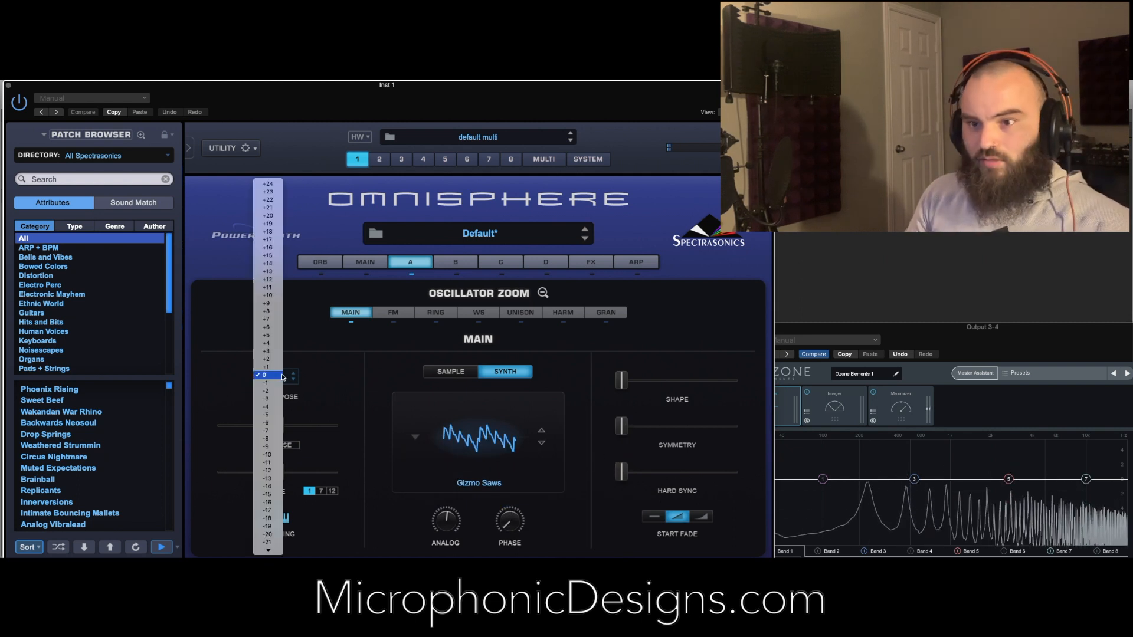
click(278, 471)
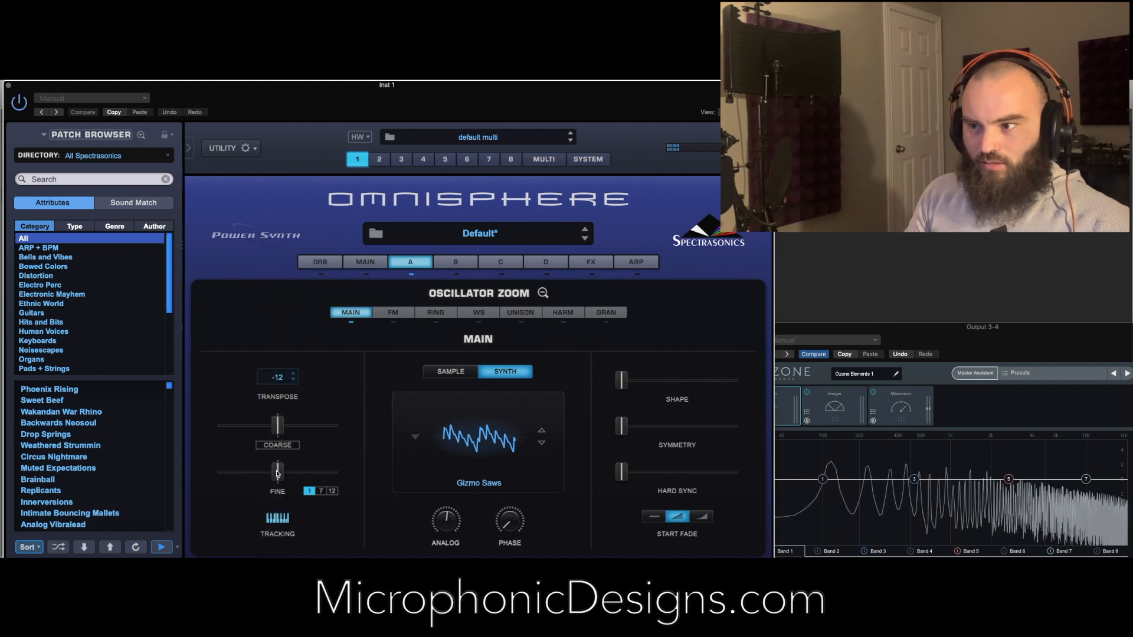
drag(621, 381, 654, 384)
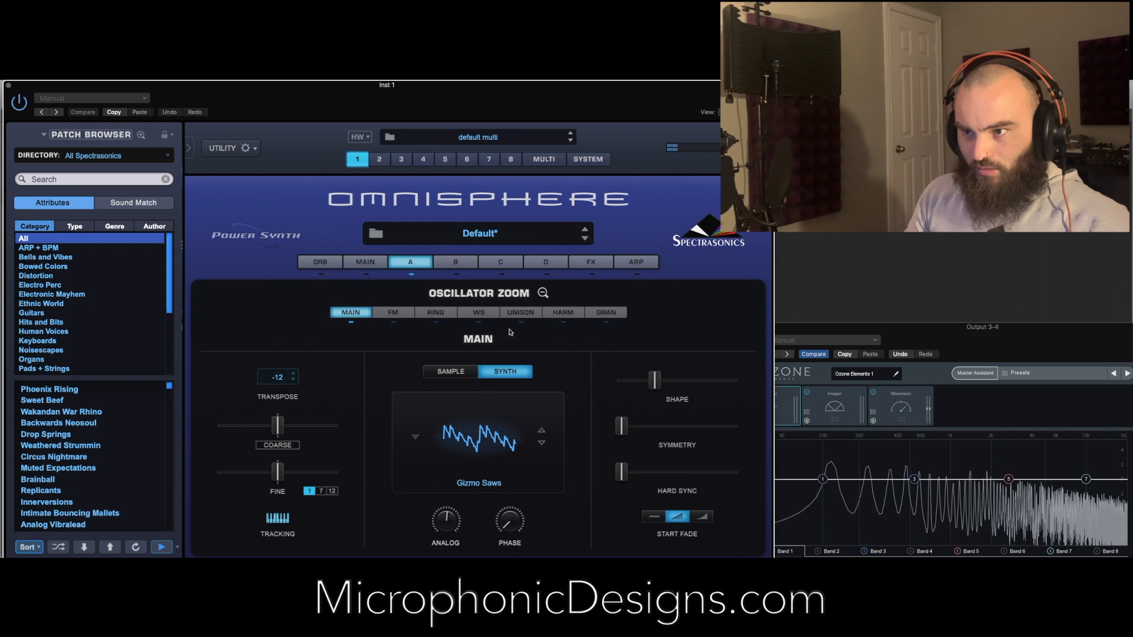
- Enable Unison with Octave -1, Spread at about three quarters, Depth at about a third and slightly more Detune
click(521, 312)
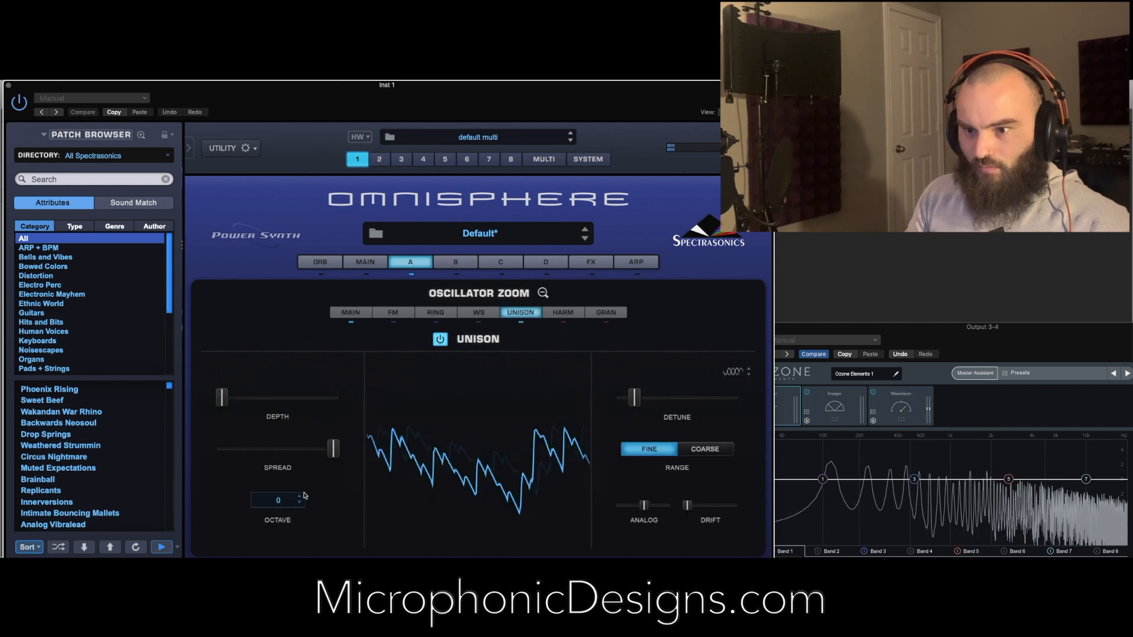
click(278, 500)
click(280, 510)
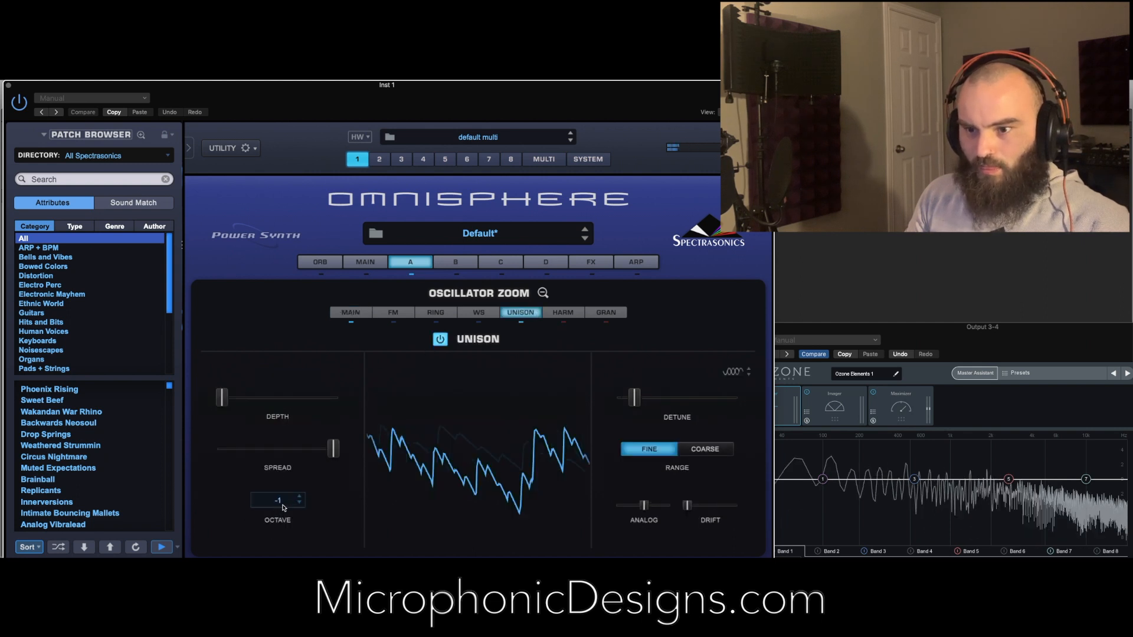
drag(337, 455, 311, 455)
drag(224, 400, 263, 401)
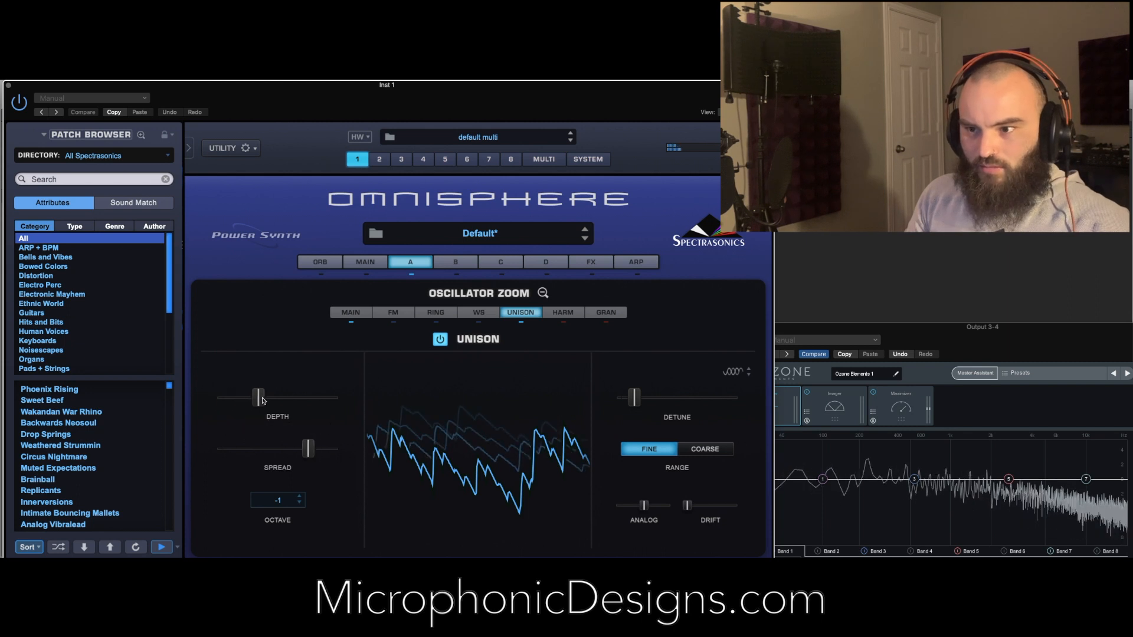
drag(634, 397, 640, 402)
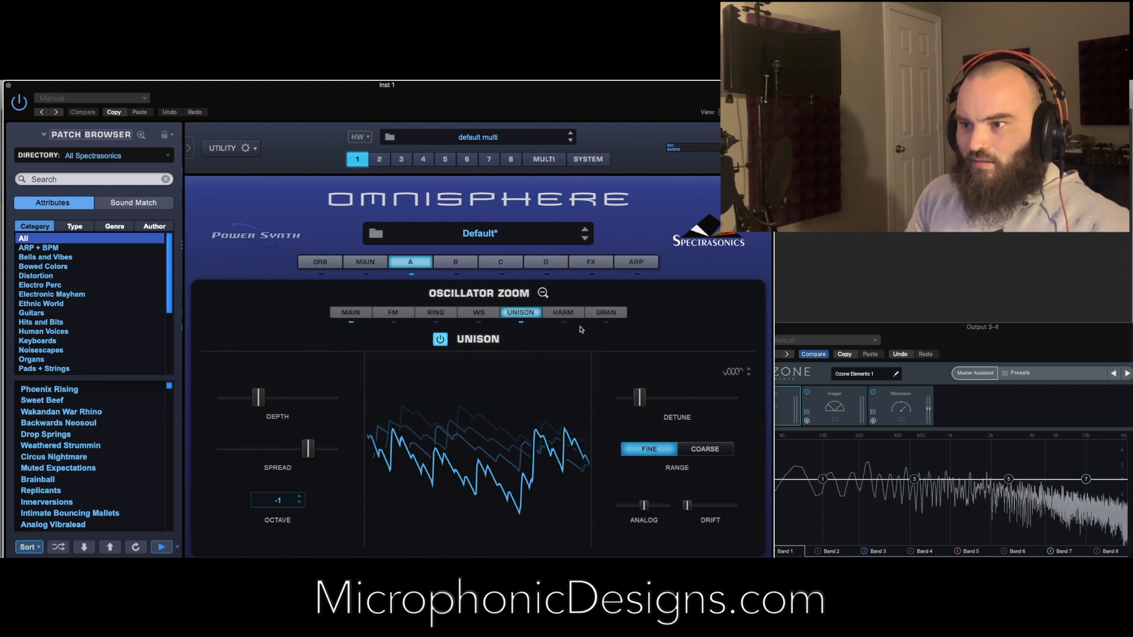
- Return to the full layer A view, enable the Basic 12db Lowpass filter and sweep its cutoff down to roughly 0.6 kHz
click(543, 293)
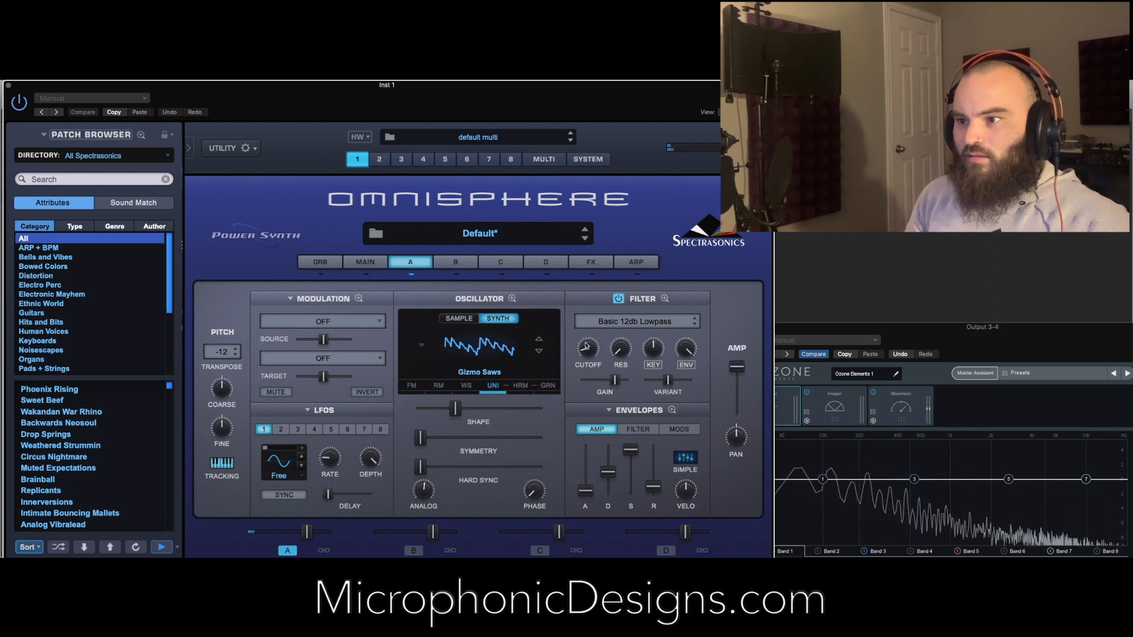
drag(587, 346, 588, 318)
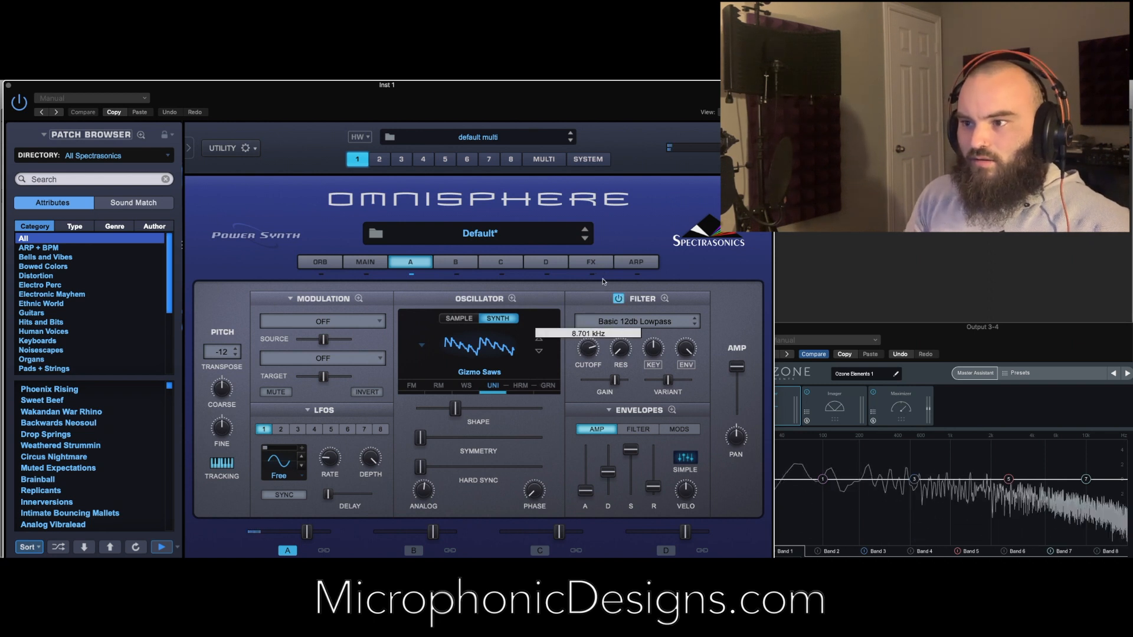
drag(605, 311, 591, 350)
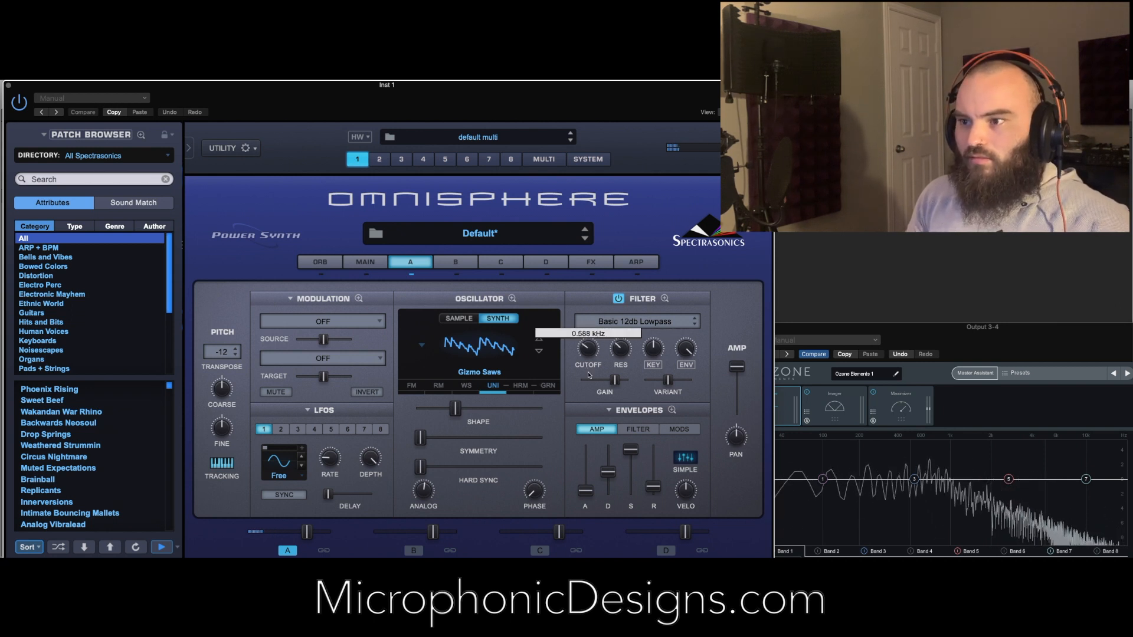
drag(591, 383, 590, 381)
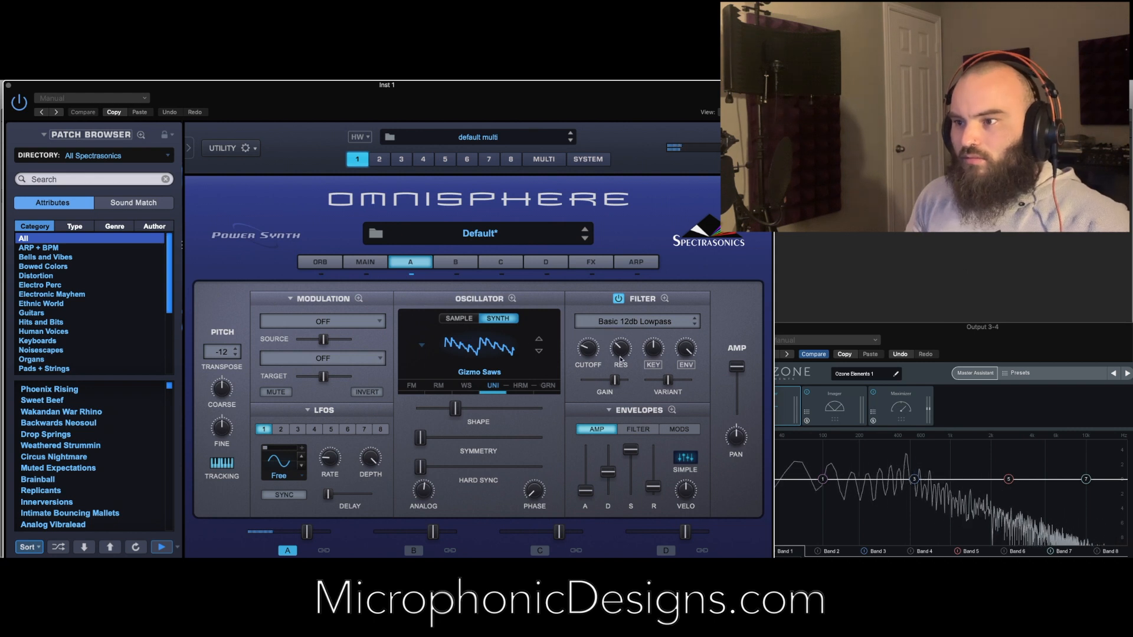
- Enlarge the filter envelope, shorten its initial decay to about 1.6 on the time axis and shape a mid-level peak near 2.2
click(673, 411)
click(426, 327)
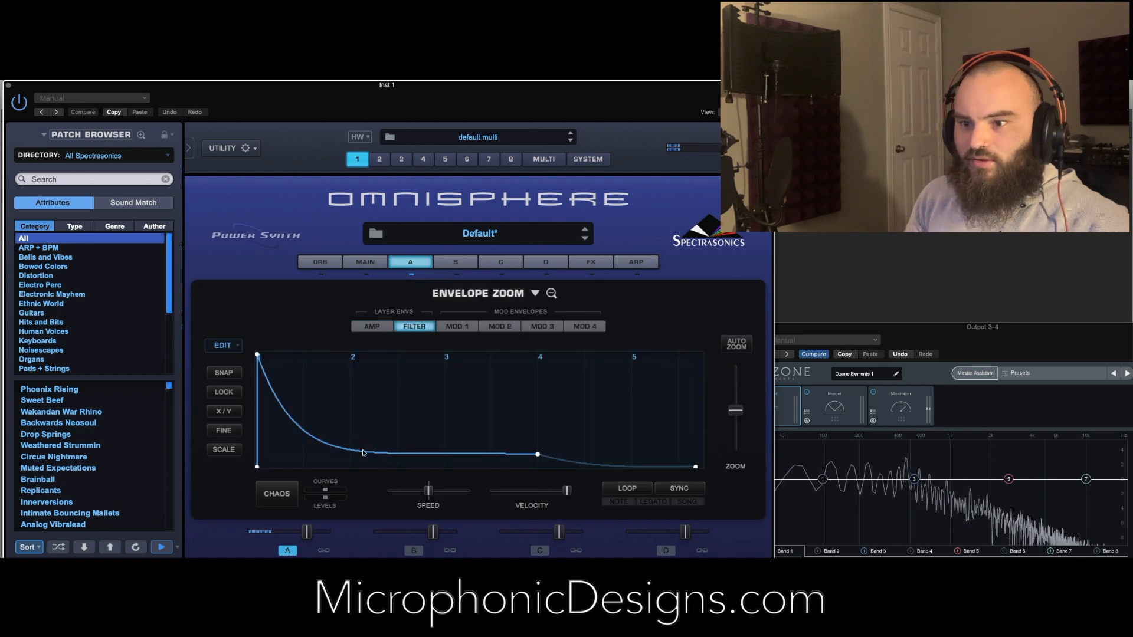
drag(365, 455, 319, 453)
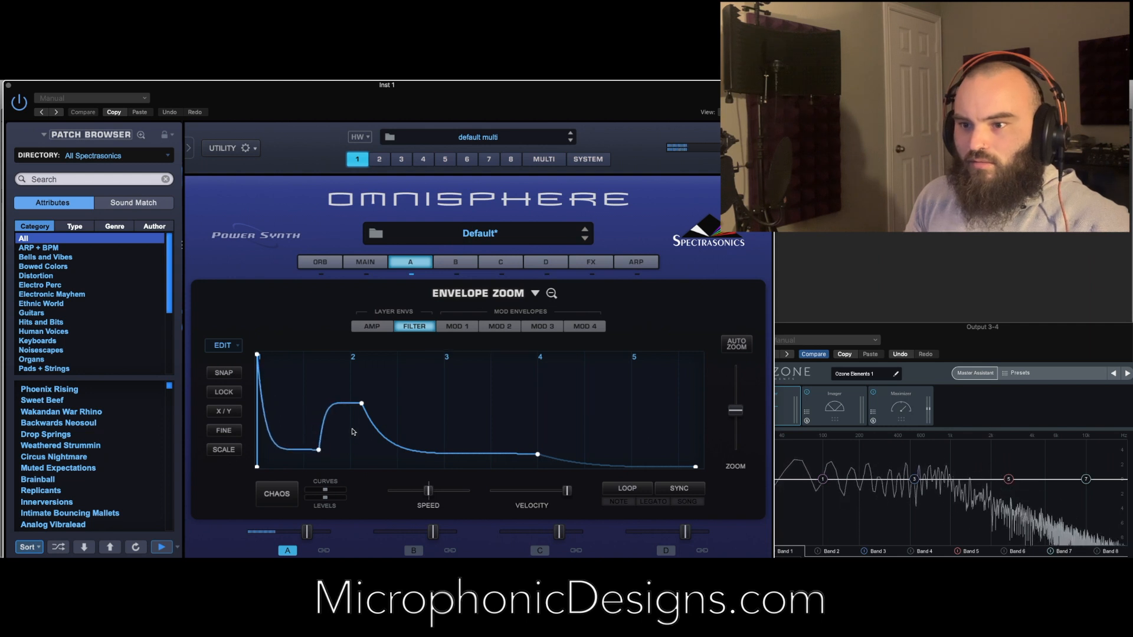
drag(361, 405, 368, 404)
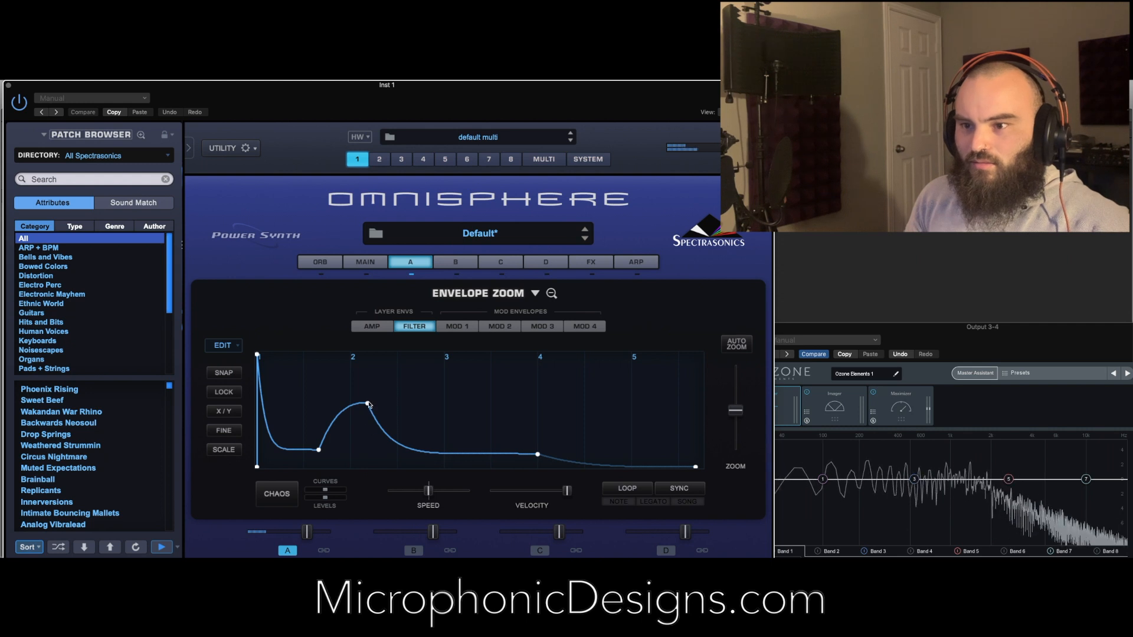
- Set the filter envelope's first two segments to Spike and move the point between them to about 1.2 at zero level
right_click(315, 406)
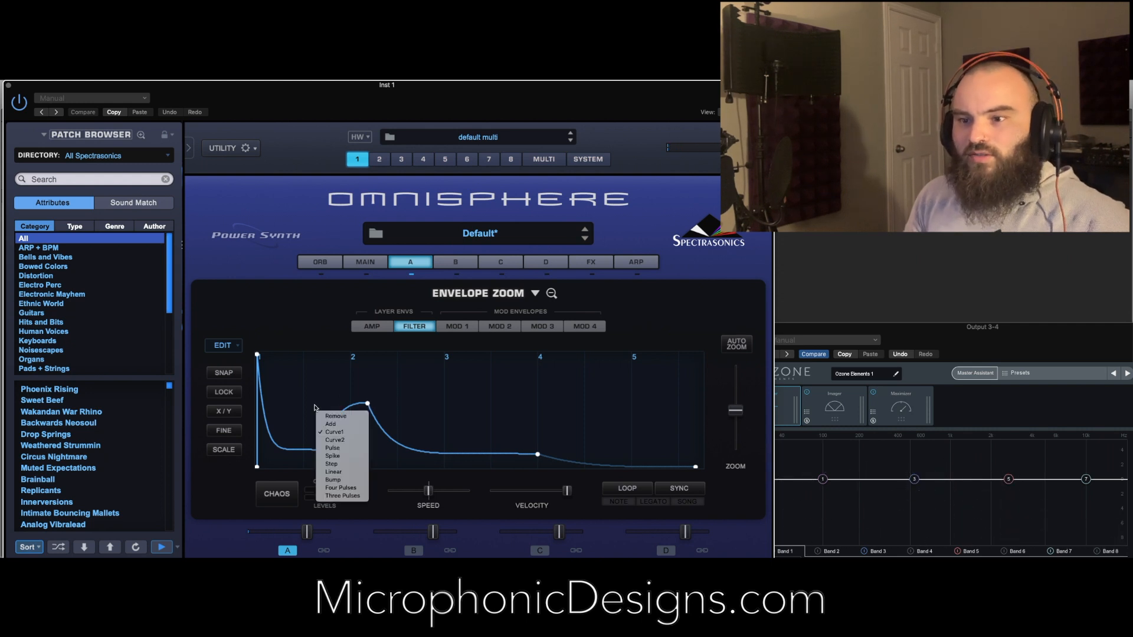
click(328, 457)
right_click(294, 440)
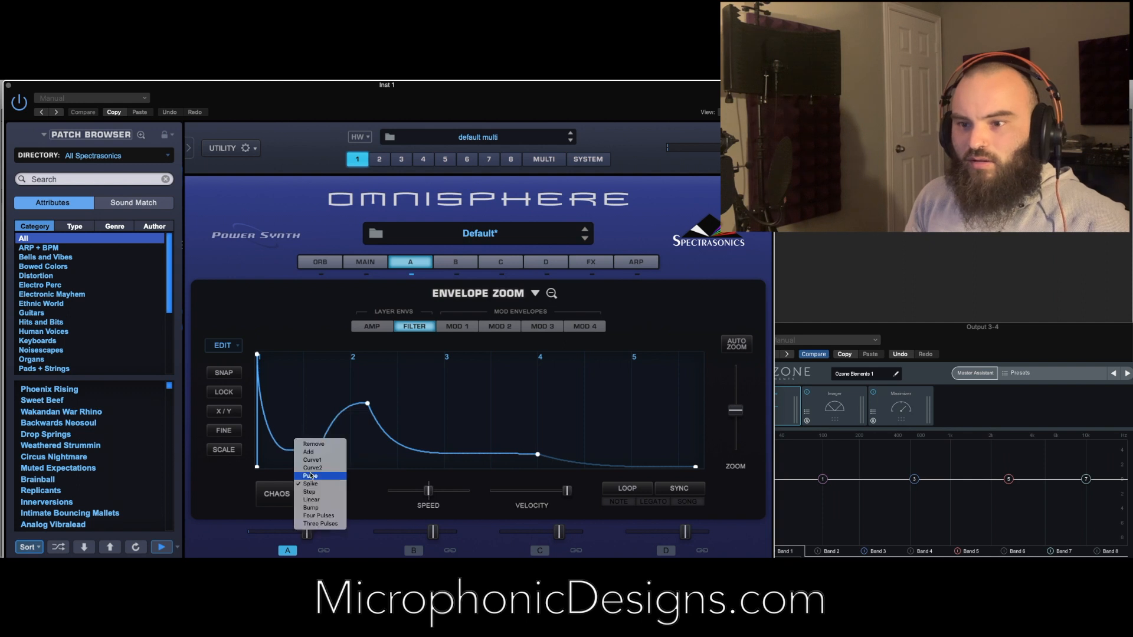
click(326, 422)
right_click(347, 409)
click(372, 440)
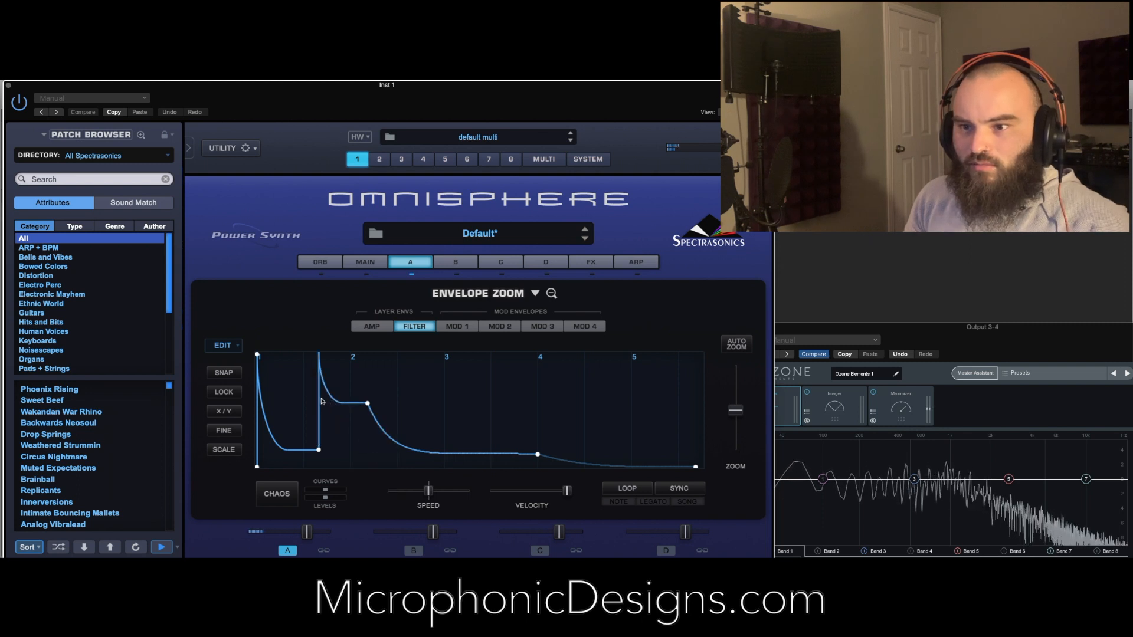
drag(318, 443, 275, 467)
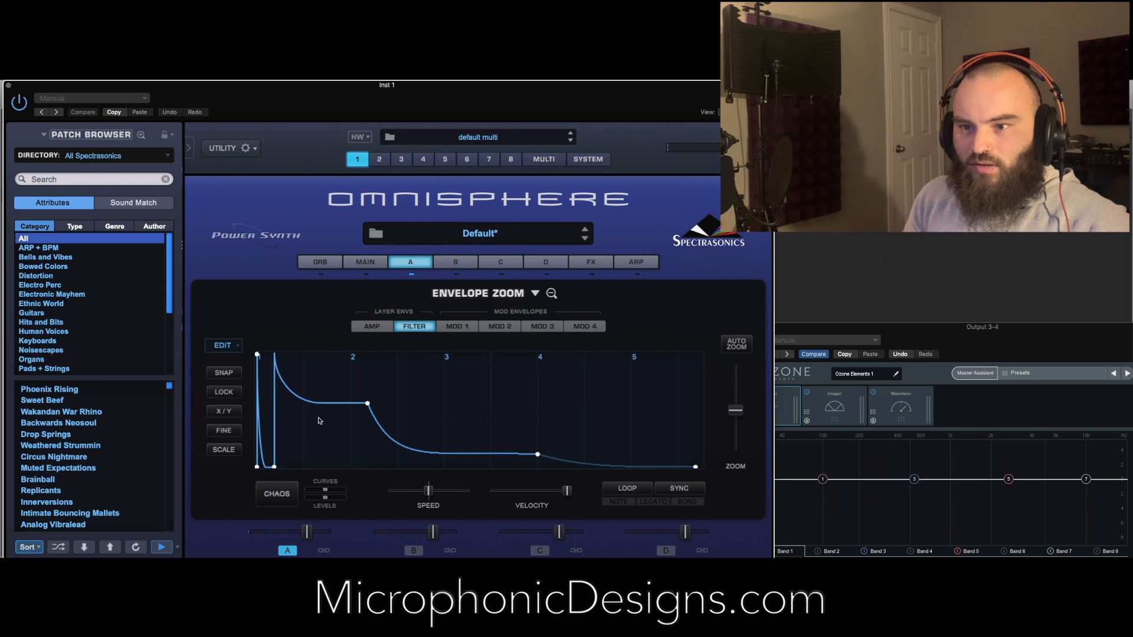
- Lower the filter envelope's next point to zero near 1.4 and set the following segment to Spike, ending at zero near 2.35
drag(366, 407, 298, 467)
drag(391, 452, 391, 460)
right_click(370, 465)
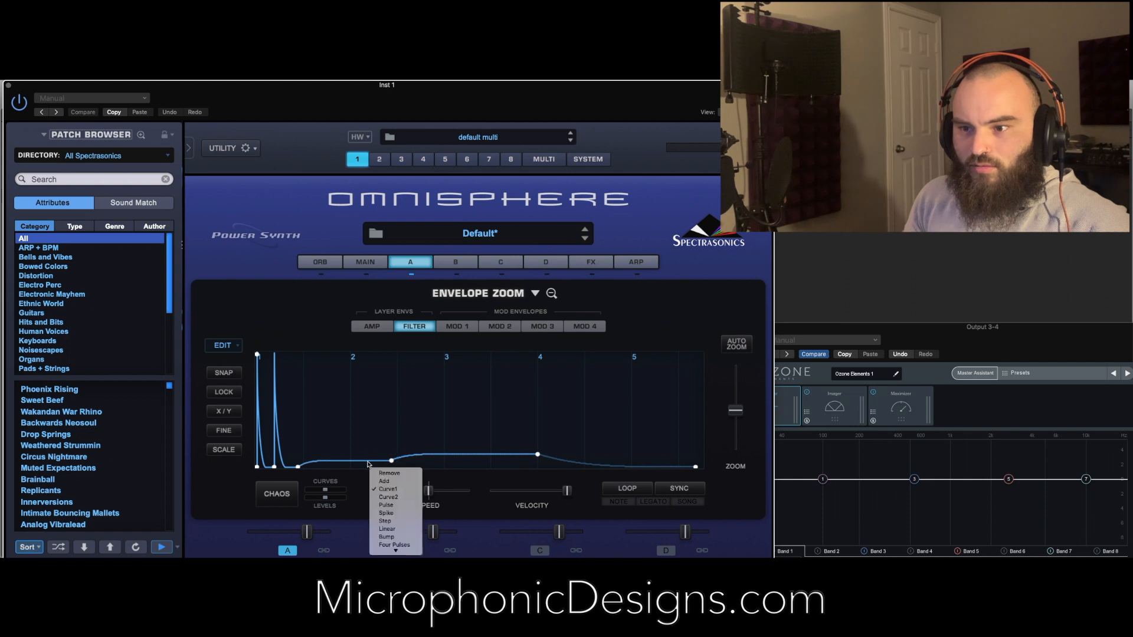
click(387, 514)
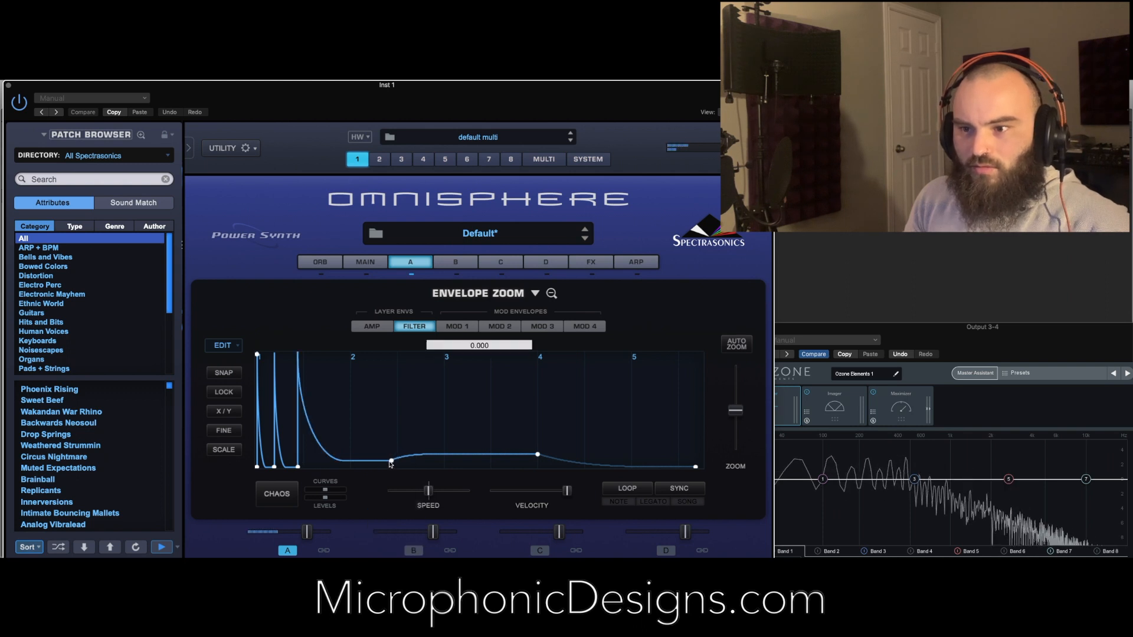
drag(391, 463, 385, 467)
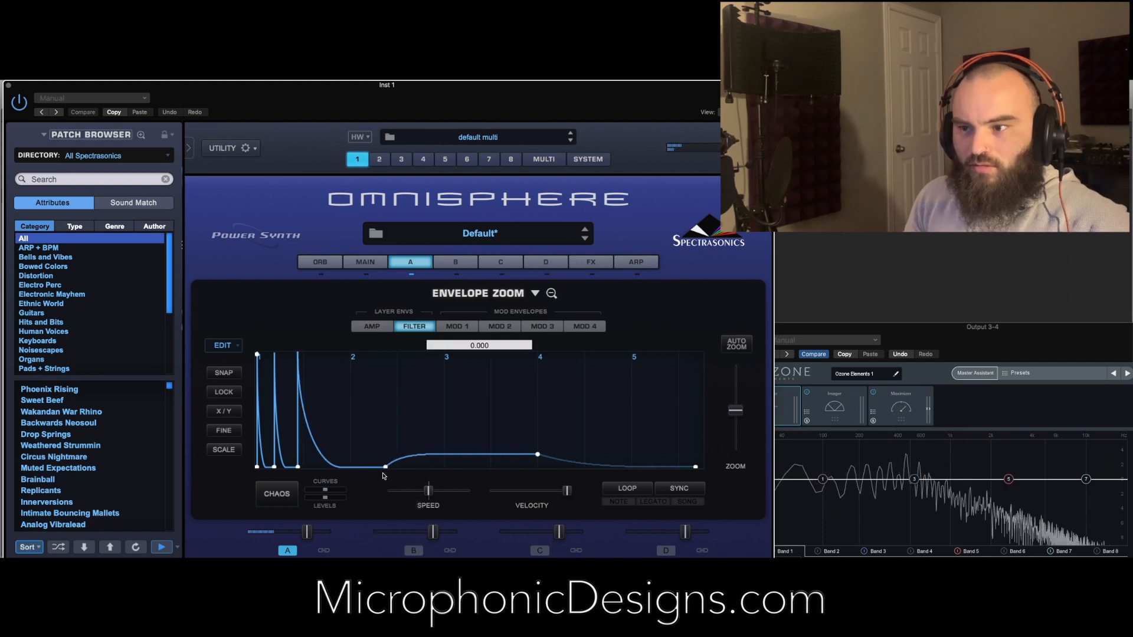
- With Lock enabled, pull the filter envelope's tail back to about 1.75 and make its next segment a Spike ending at zero near 2.1
click(224, 391)
drag(698, 470, 328, 468)
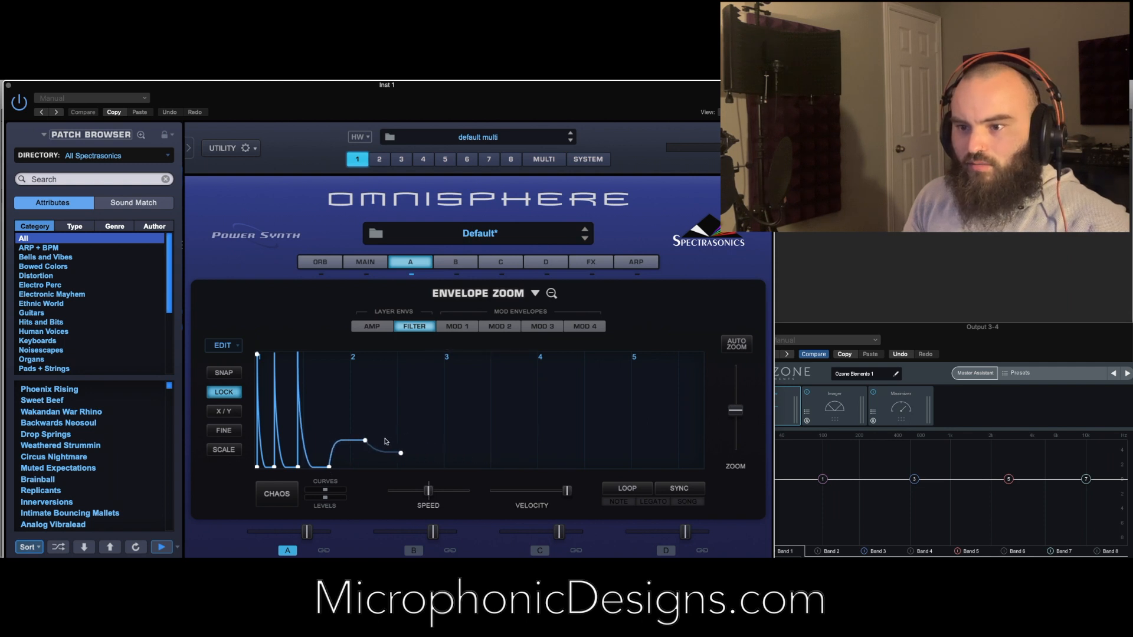
right_click(353, 443)
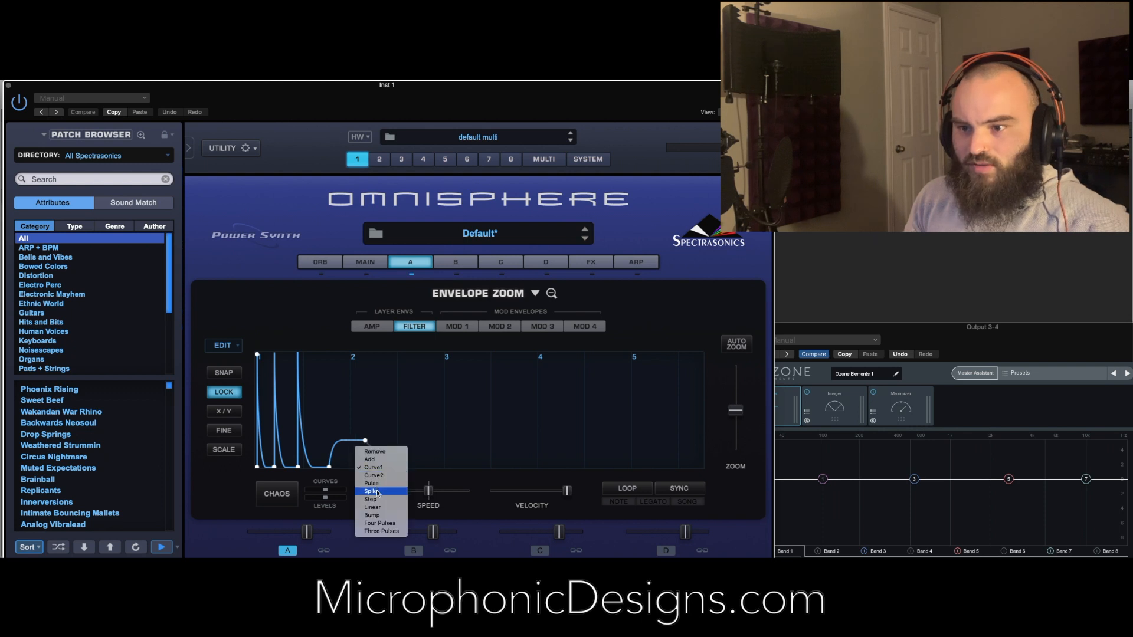
click(377, 492)
drag(366, 442, 362, 467)
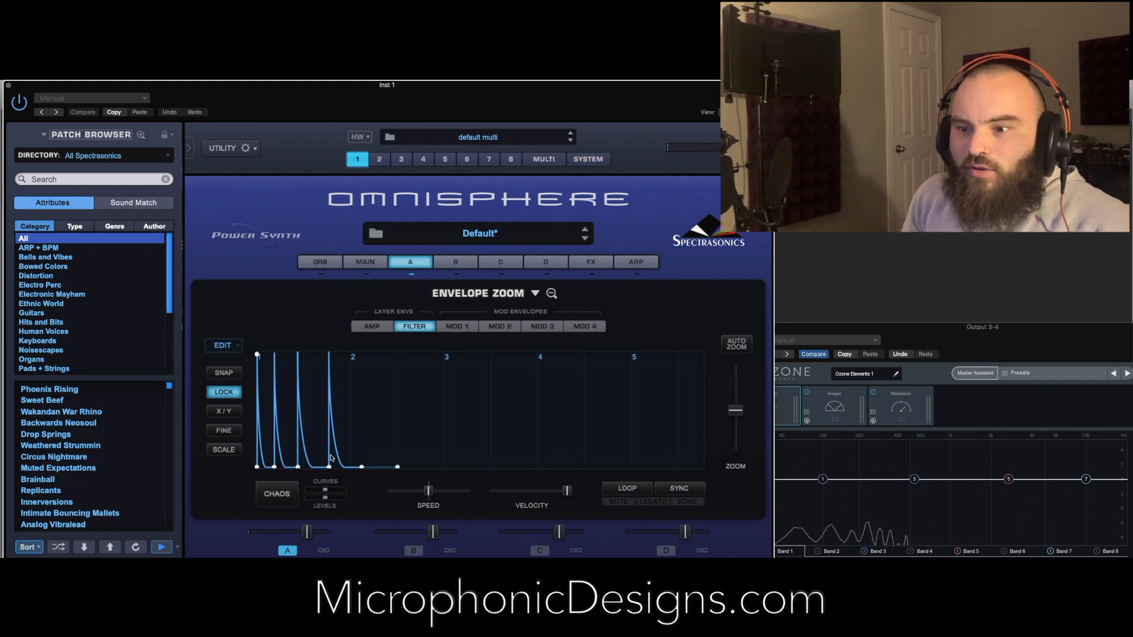
- Space the filter envelope's spikes evenly at zero-level points near 1.25, 1.5, 1.75 and 2, turning Lock off again
drag(329, 467, 352, 469)
click(230, 396)
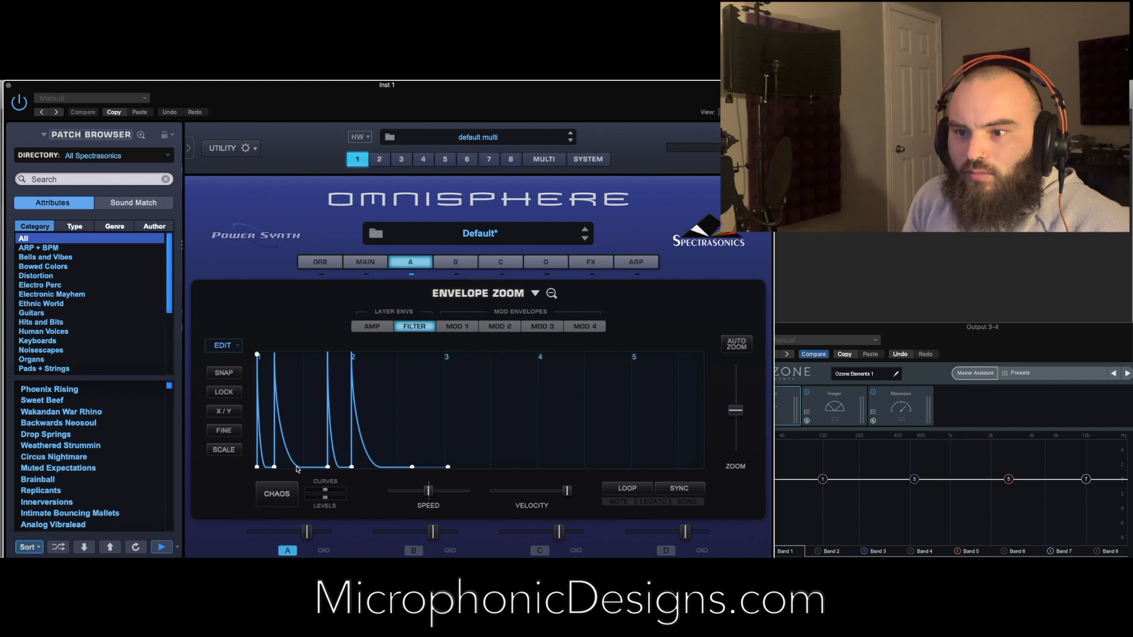
drag(277, 467, 306, 469)
double_click(313, 468)
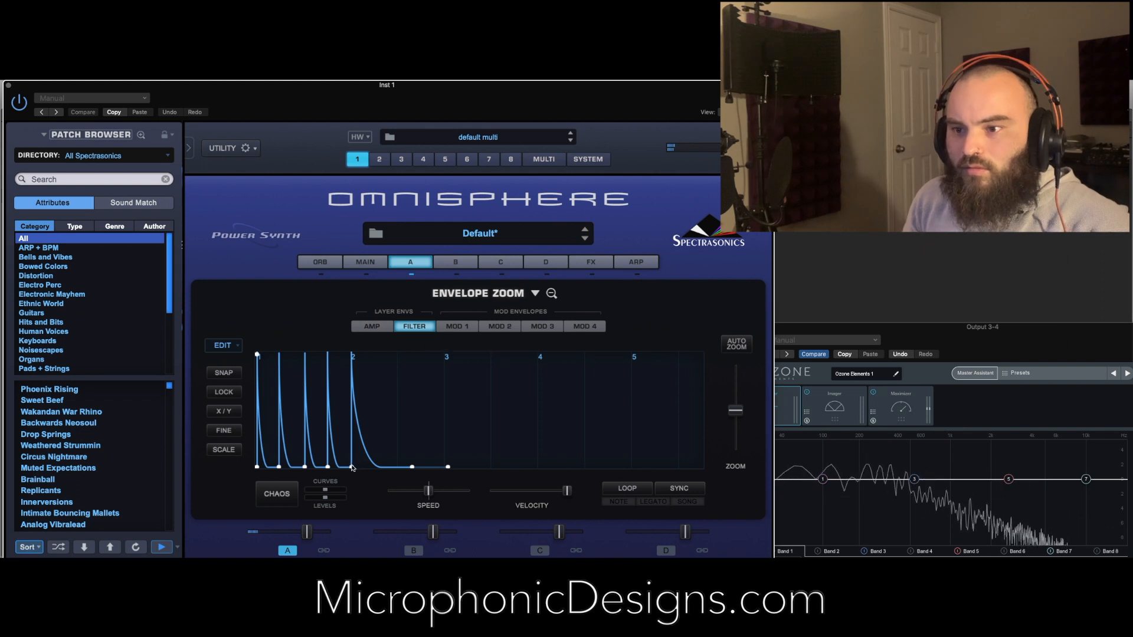
- Set the filter envelope's Speed to about 3.78, enable Loop and return to the full layer A view
drag(437, 495, 443, 496)
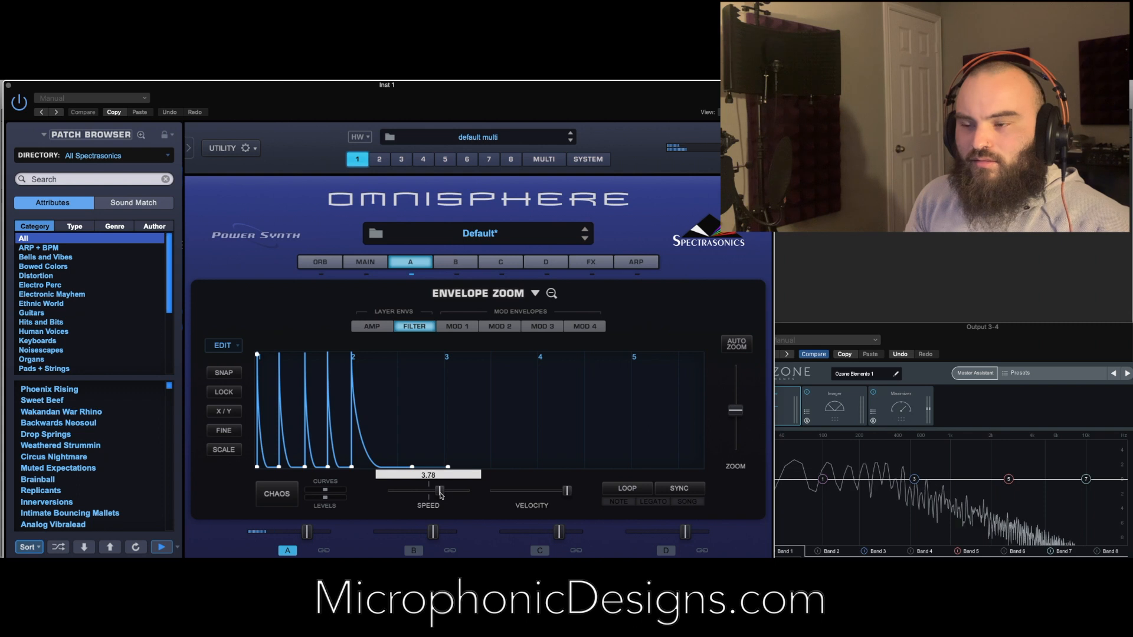
click(628, 490)
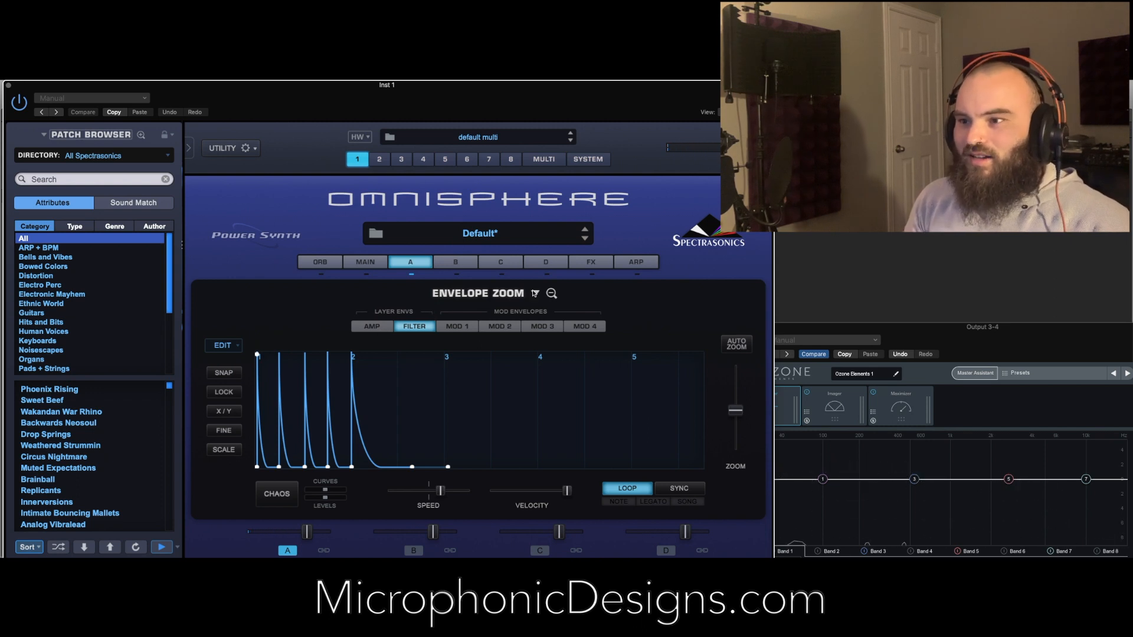
click(552, 293)
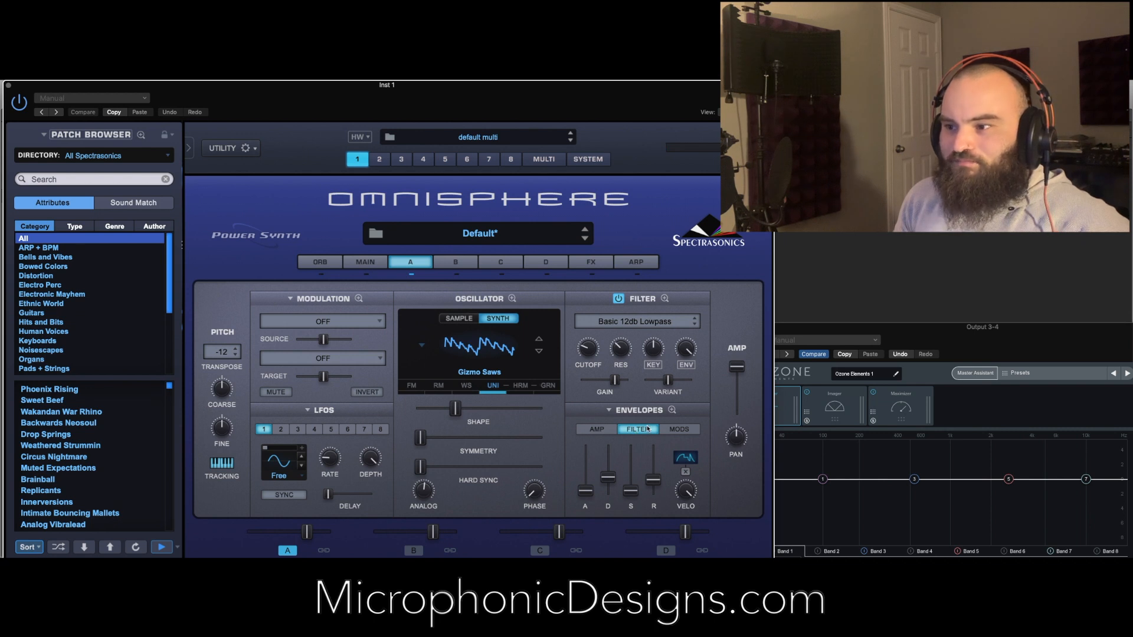
- Adjust the filter cutoff slightly and assign LFO1 to modulate it
mouse_move(591, 353)
mouse_move(591, 355)
mouse_down()
mouse_move(588, 371)
mouse_move(584, 345)
mouse_up()
right_click(585, 345)
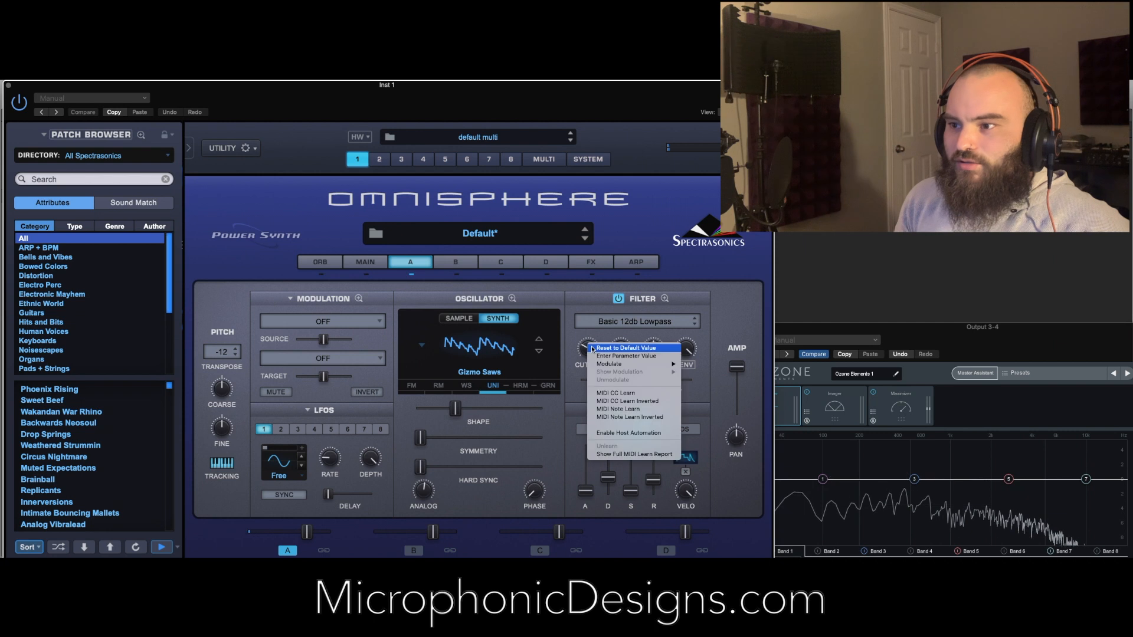
mouse_move(637, 364)
click(690, 366)
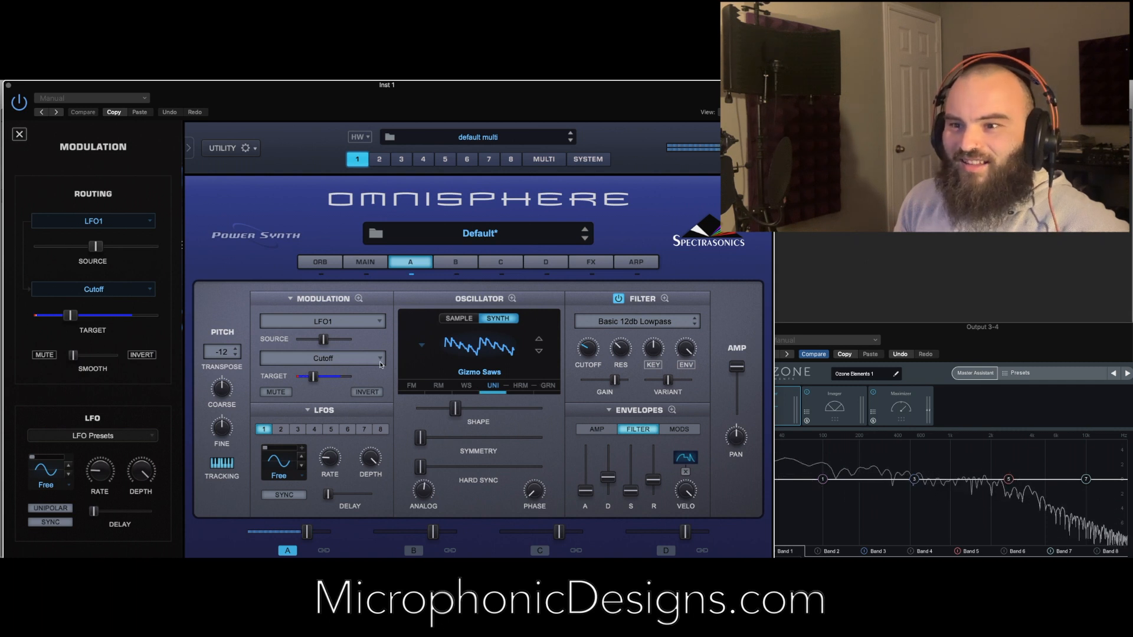
- Set LFO1's waveform to Triangle and raise the Cutoff modulation target to just below the middle of its range
click(282, 463)
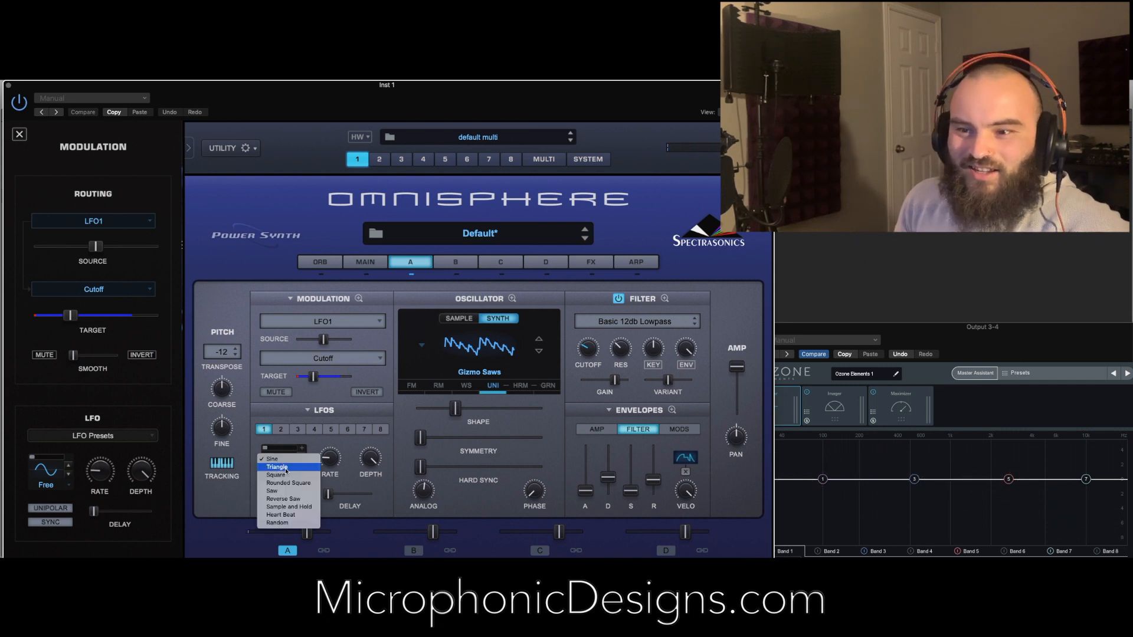
click(286, 467)
mouse_move(316, 378)
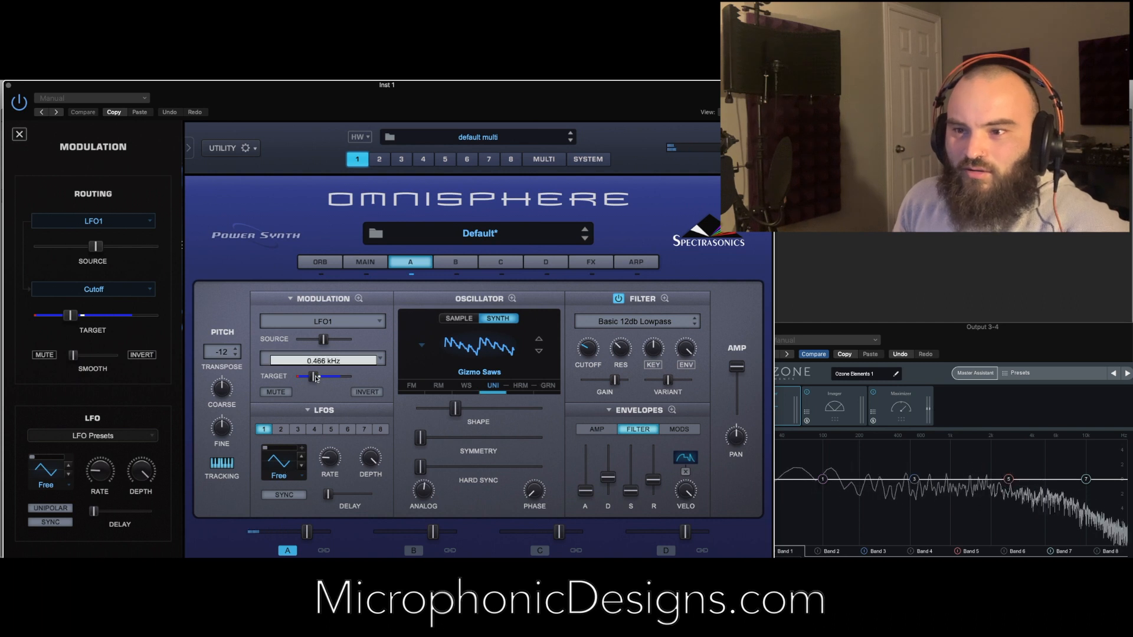
drag(315, 378, 324, 378)
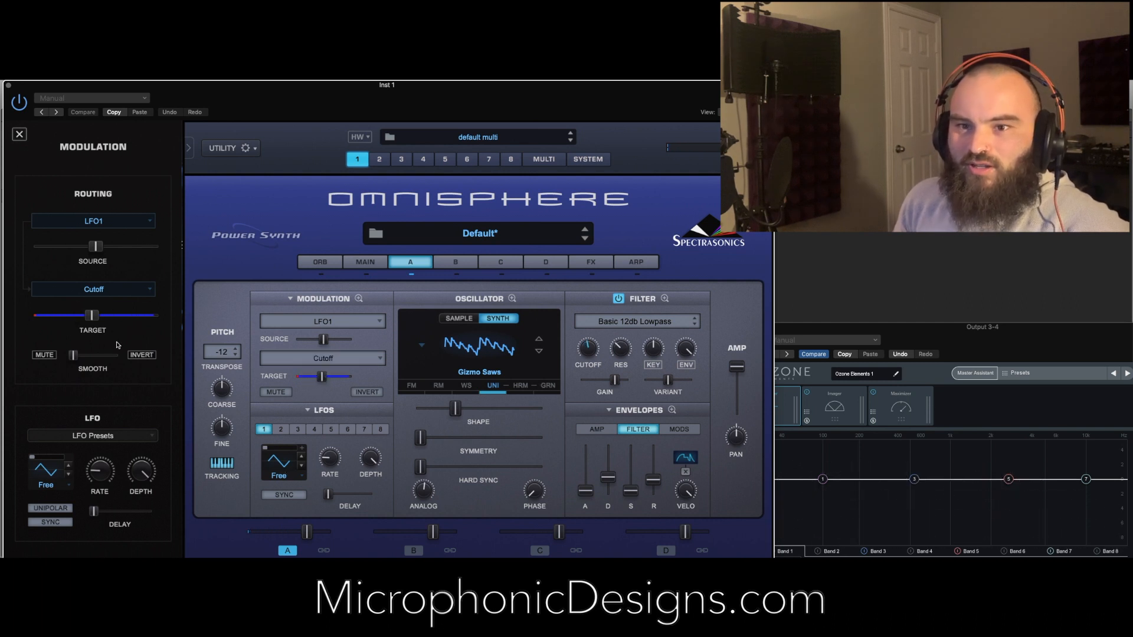
- Move the synth window clear of the screen edge and reduce the LFO1 source to about a fifth and the Cutoff target to about a third
drag(234, 86, 423, 86)
drag(281, 317, 292, 317)
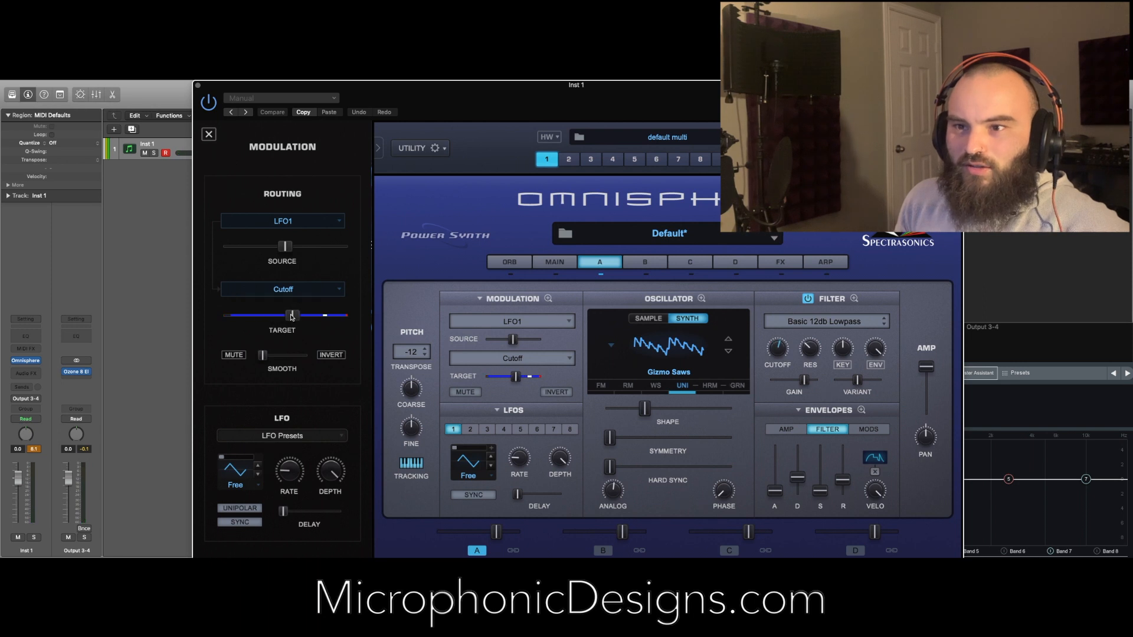
drag(286, 246, 251, 247)
drag(292, 317, 263, 328)
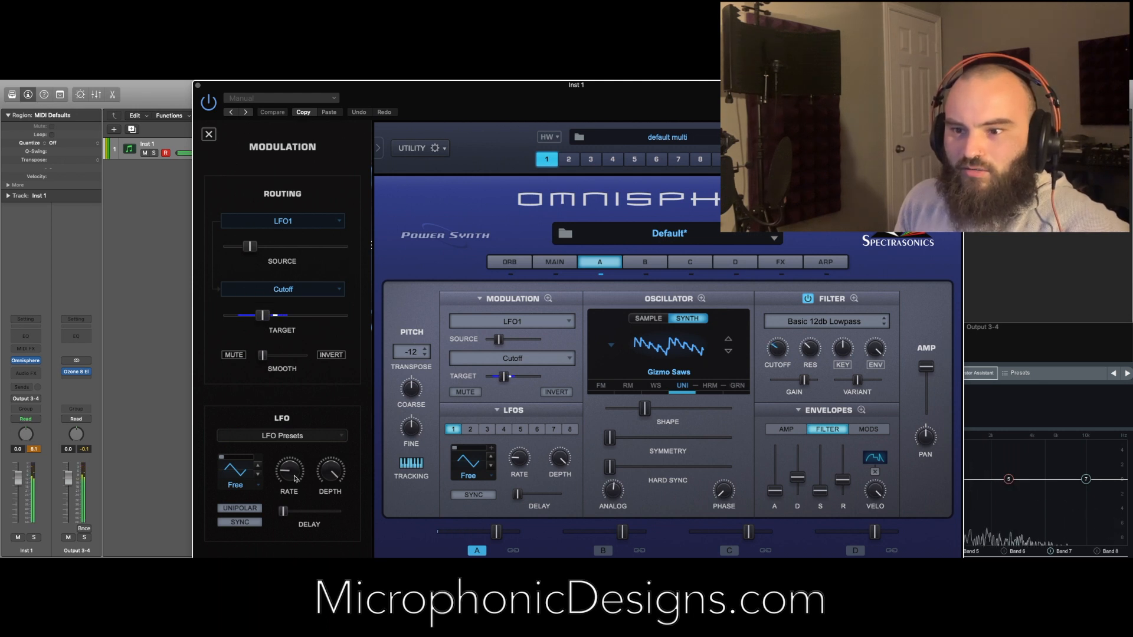
- Try a faster LFO1 rate, settle back on a slow one and set its trigger mode to Note
click(294, 477)
drag(294, 467, 297, 436)
click(82, 449)
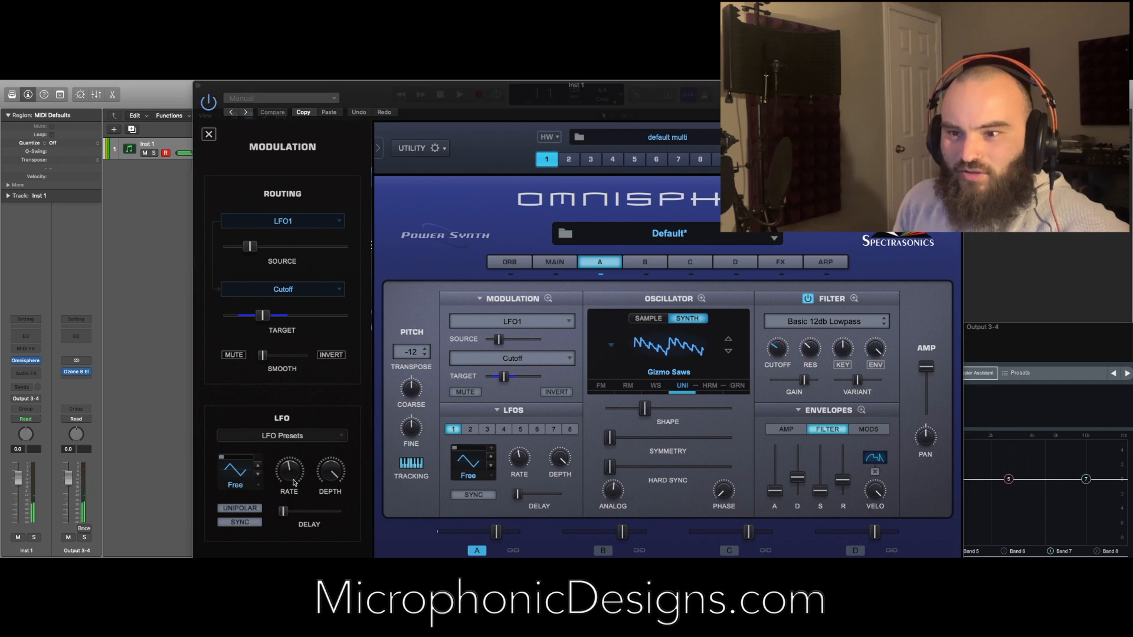
drag(293, 472, 294, 504)
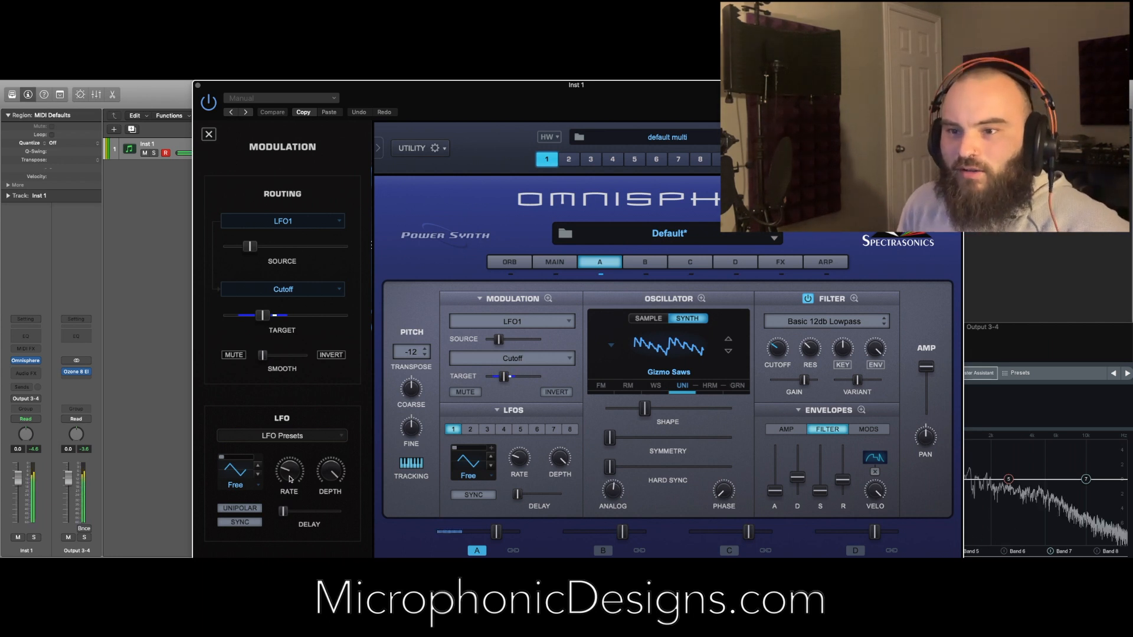
click(244, 487)
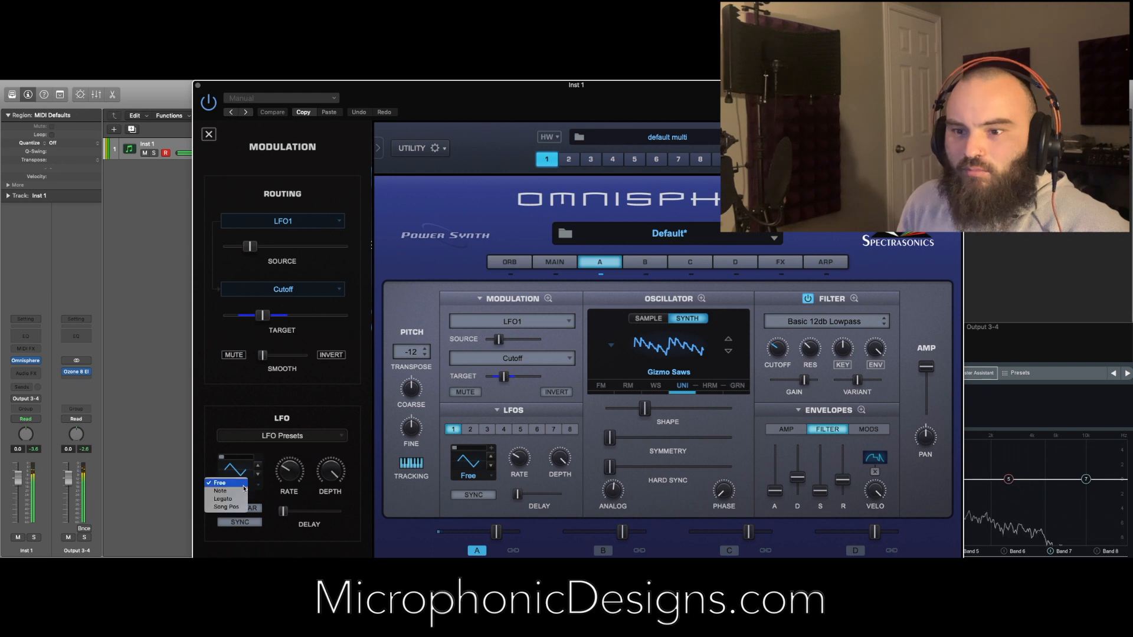
click(245, 490)
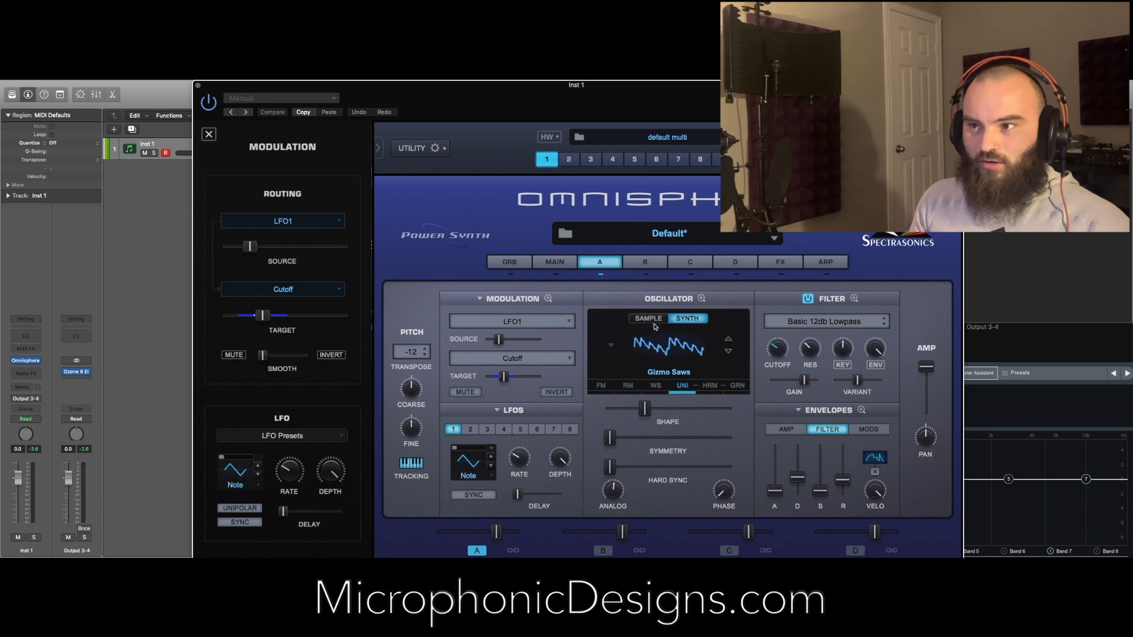
- Try Sine as LFO1's waveform and return it to Triangle
click(244, 473)
click(245, 470)
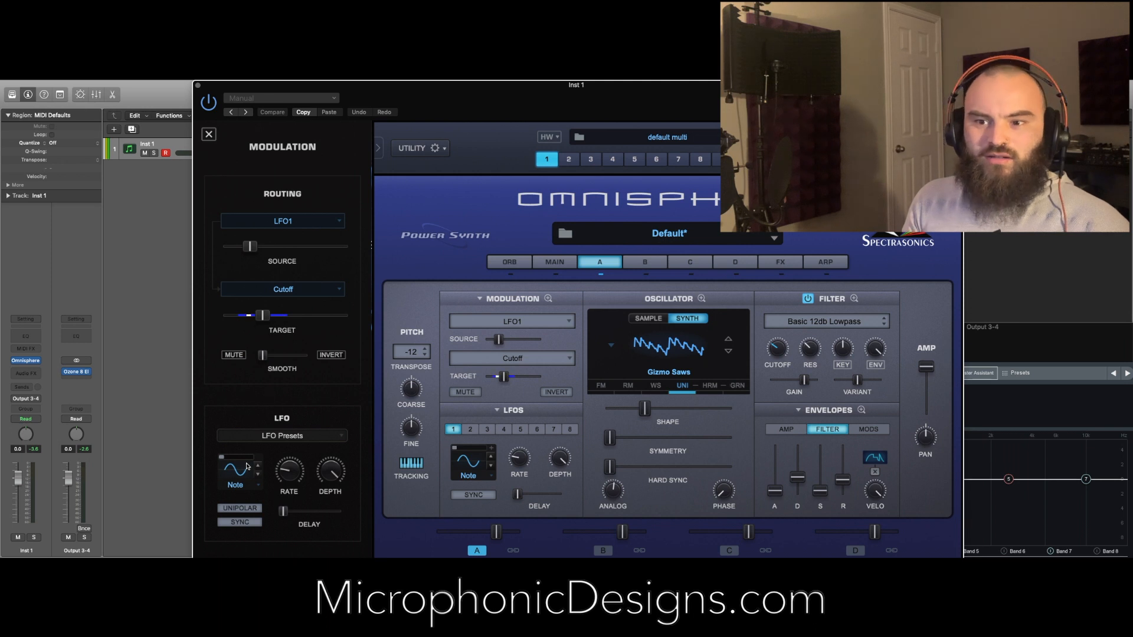
click(241, 473)
click(240, 479)
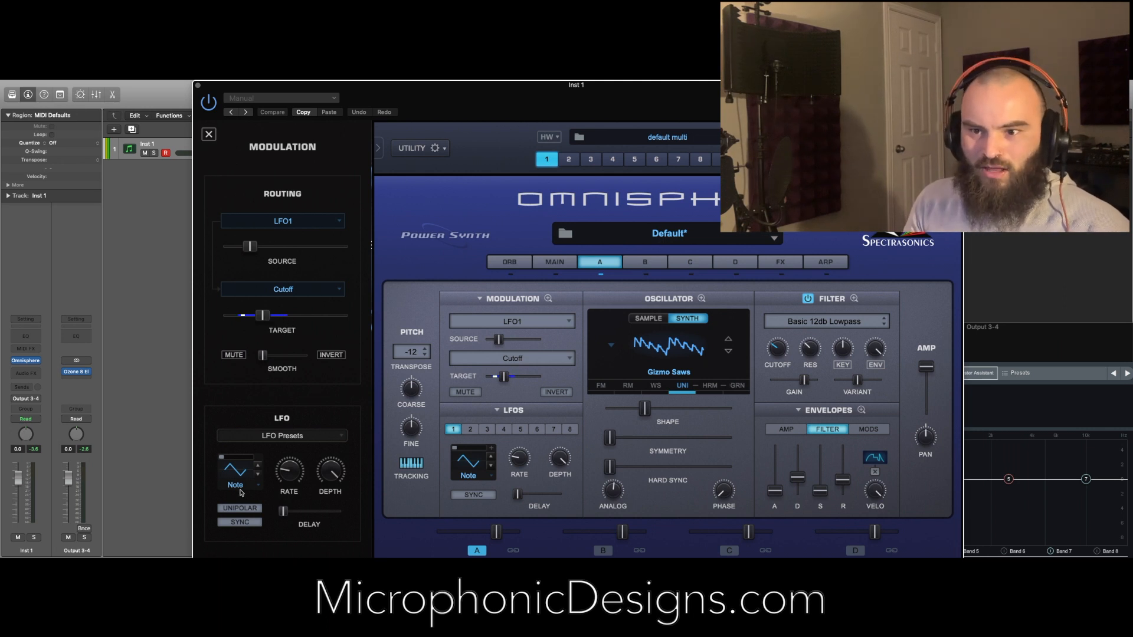
click(231, 473)
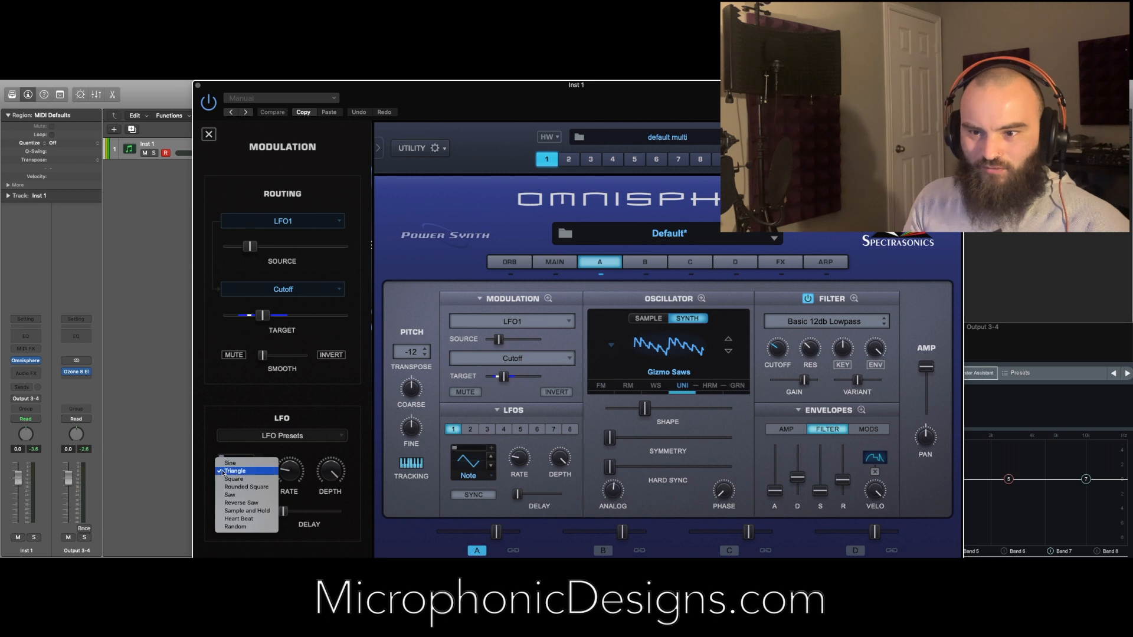
click(224, 472)
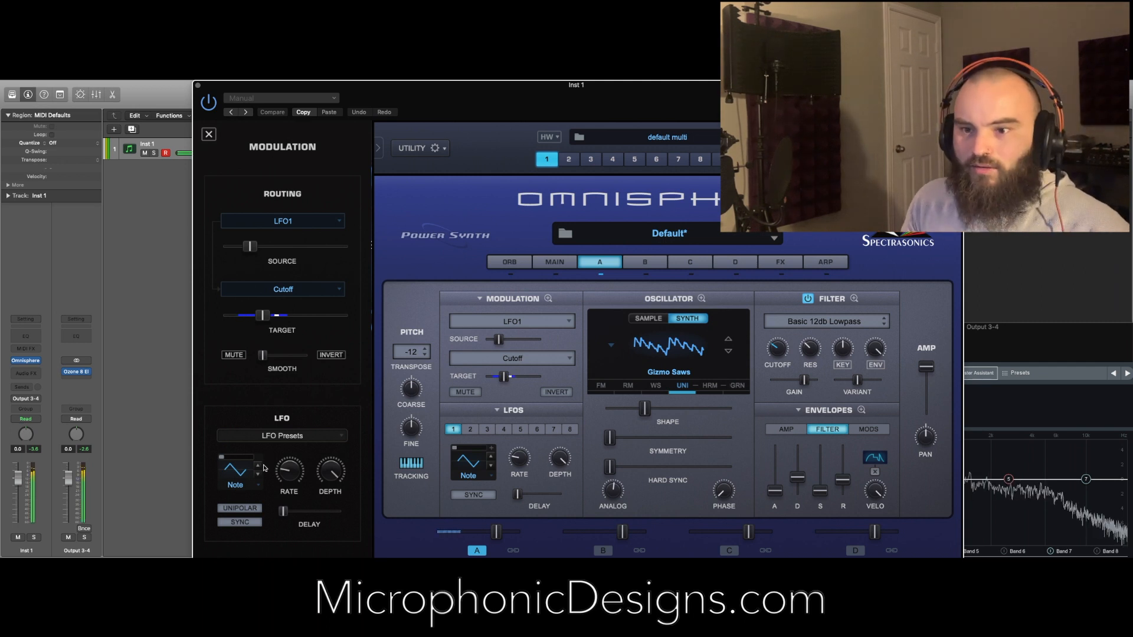
- Set LFO1's phase to about 0.767
drag(224, 459, 239, 461)
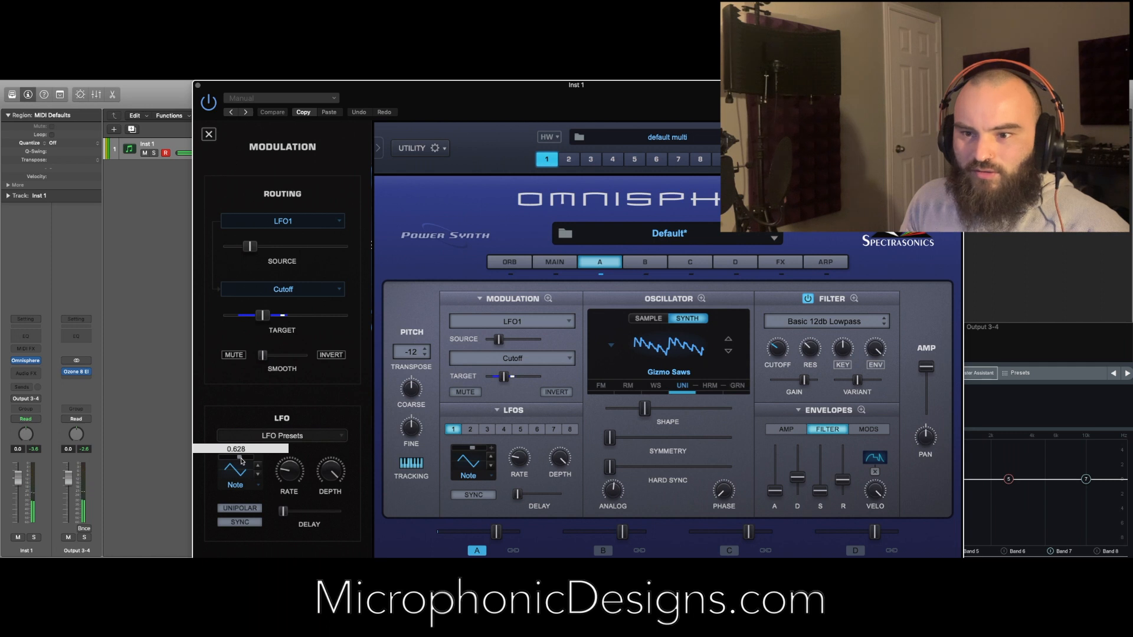
drag(245, 461, 246, 461)
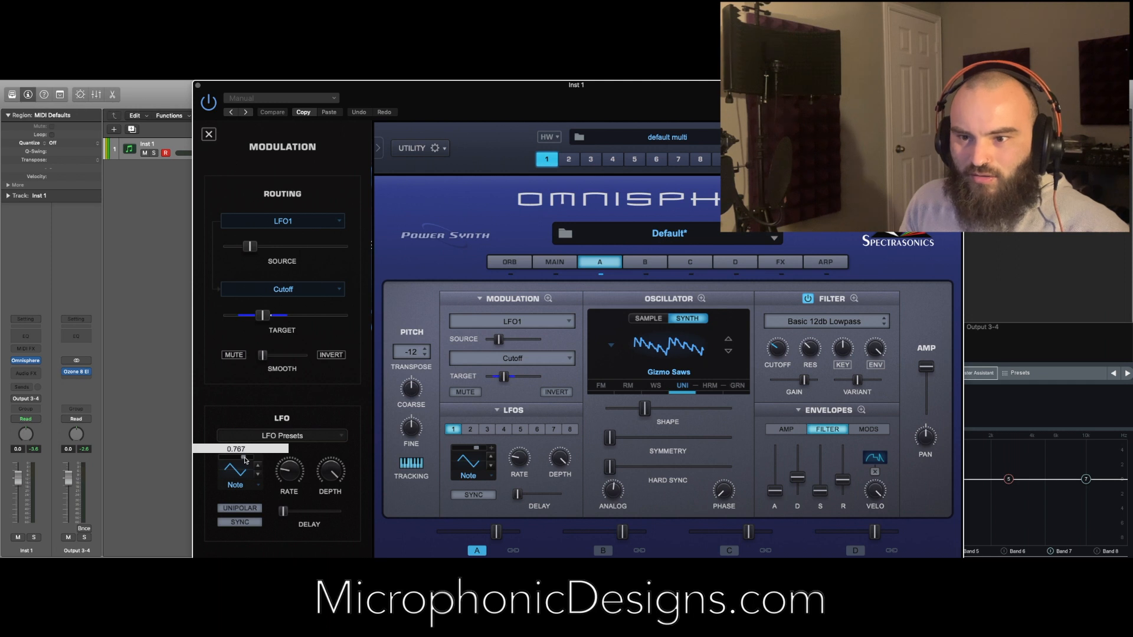
mouse_move(478, 451)
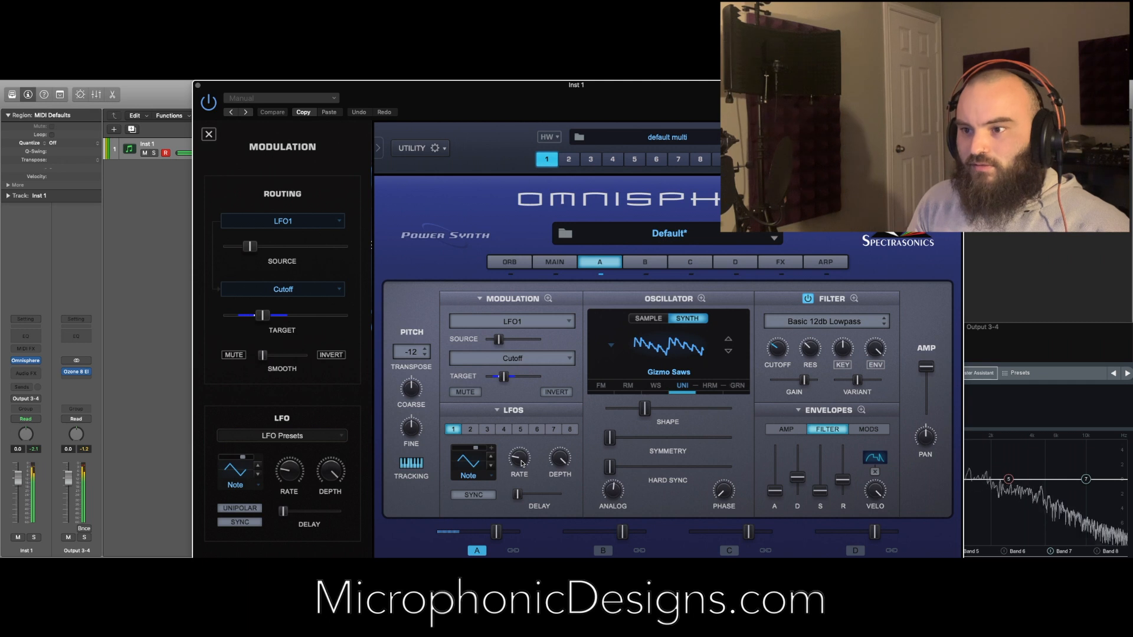
- Fine-tune LFO1's rate around 0.73 Hz
click(522, 464)
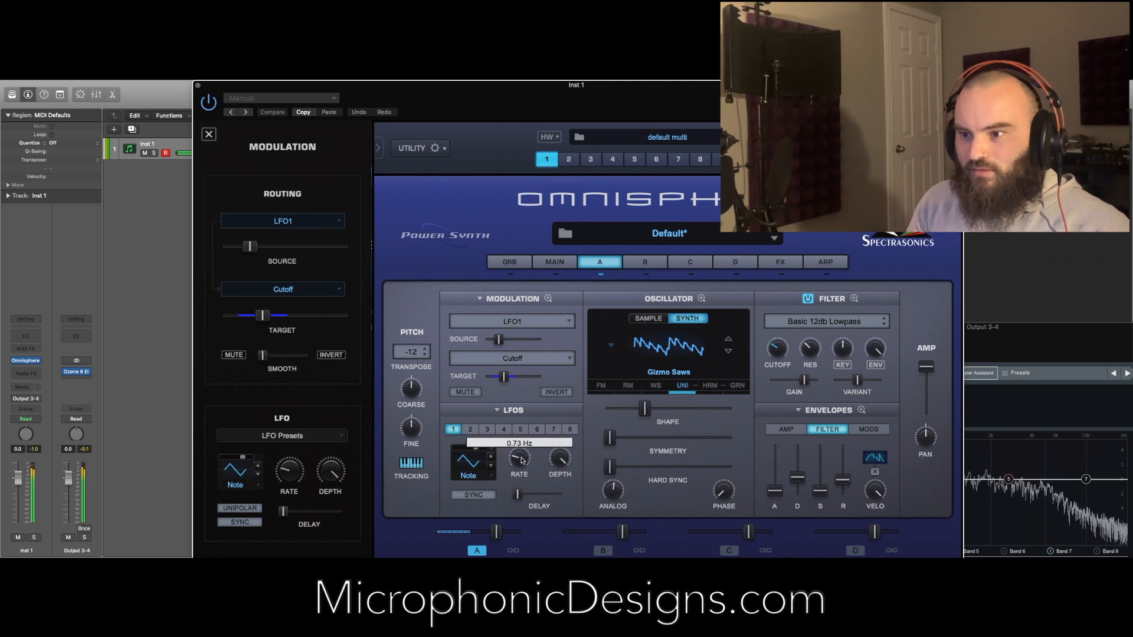
drag(522, 460, 522, 460)
click(522, 460)
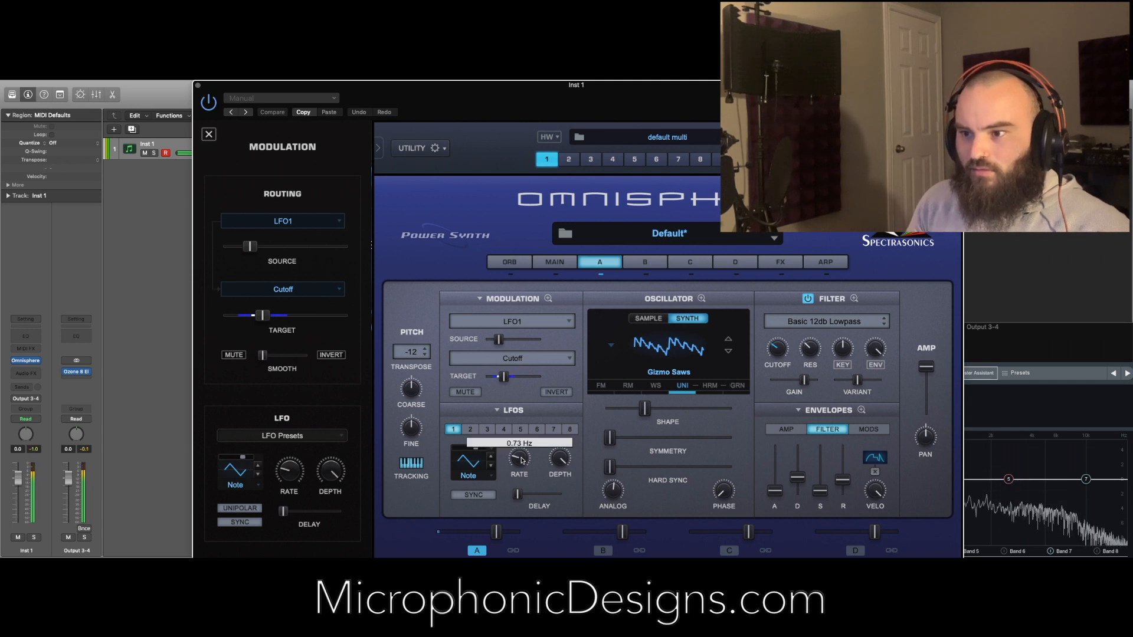
drag(521, 455, 521, 455)
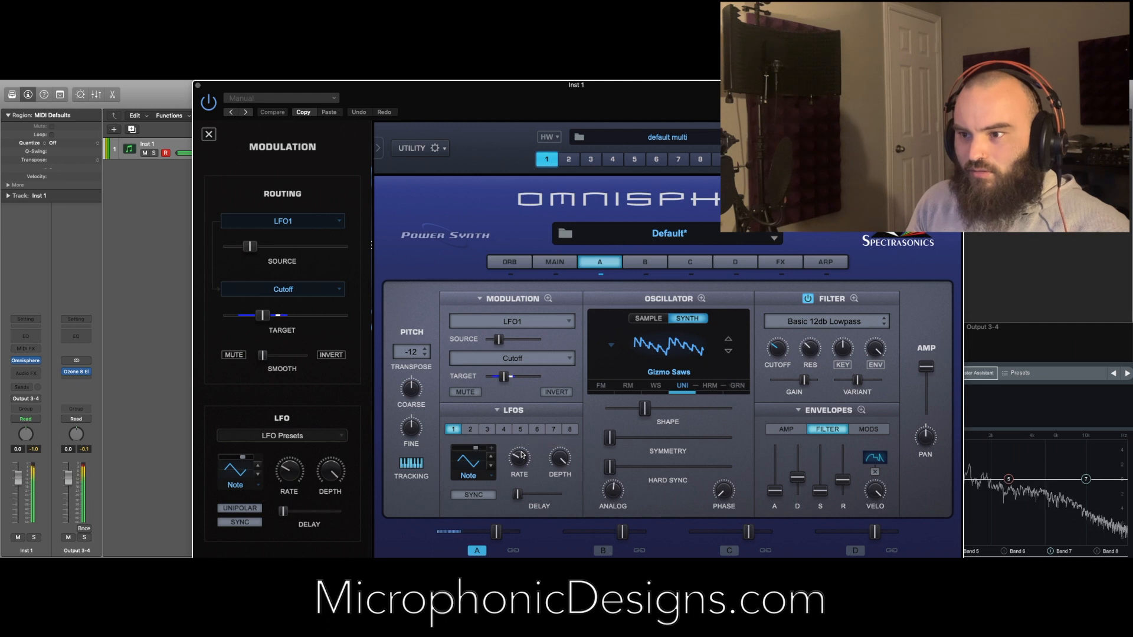
drag(522, 454, 522, 464)
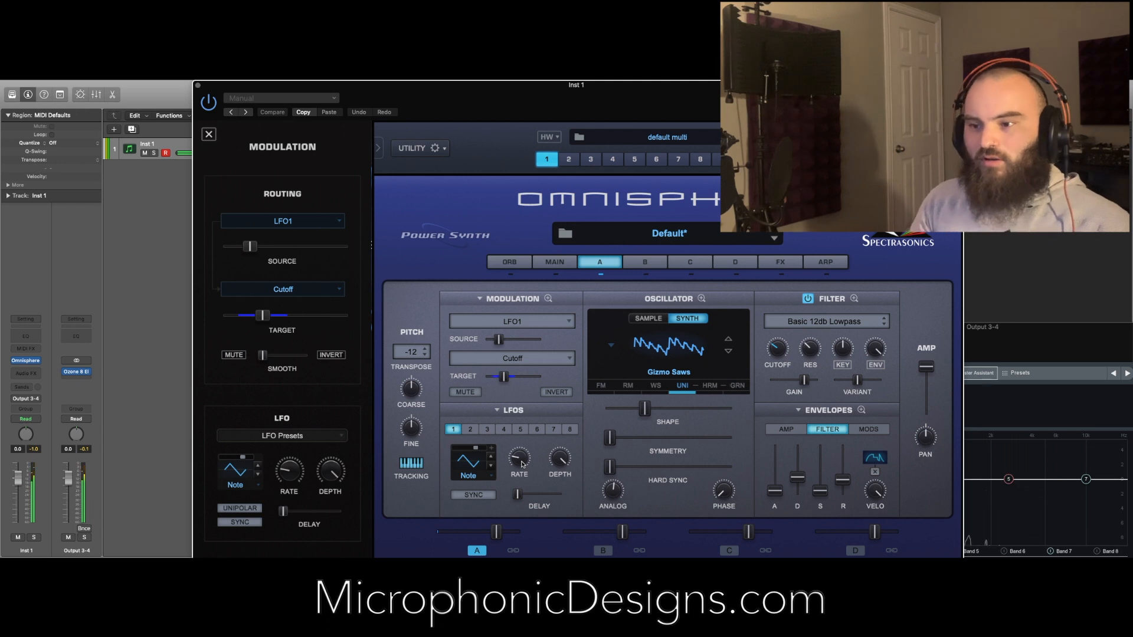
- Shift the synth window back over the mixer, check the enlarged oscillator view and return to the full layer A view
drag(670, 122, 602, 122)
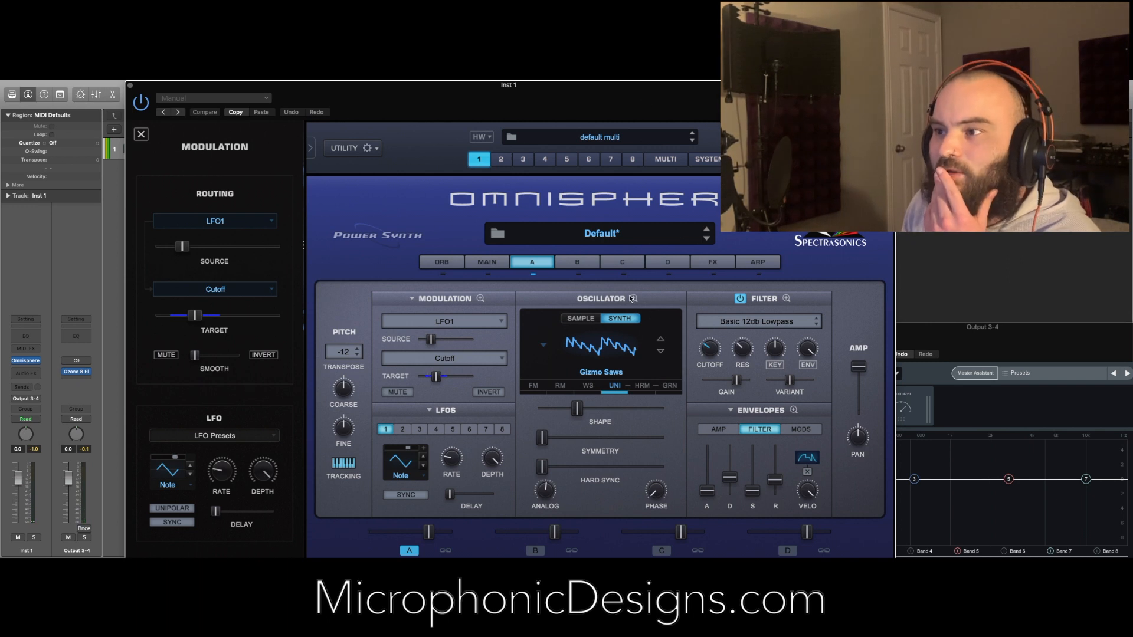
click(629, 296)
click(550, 267)
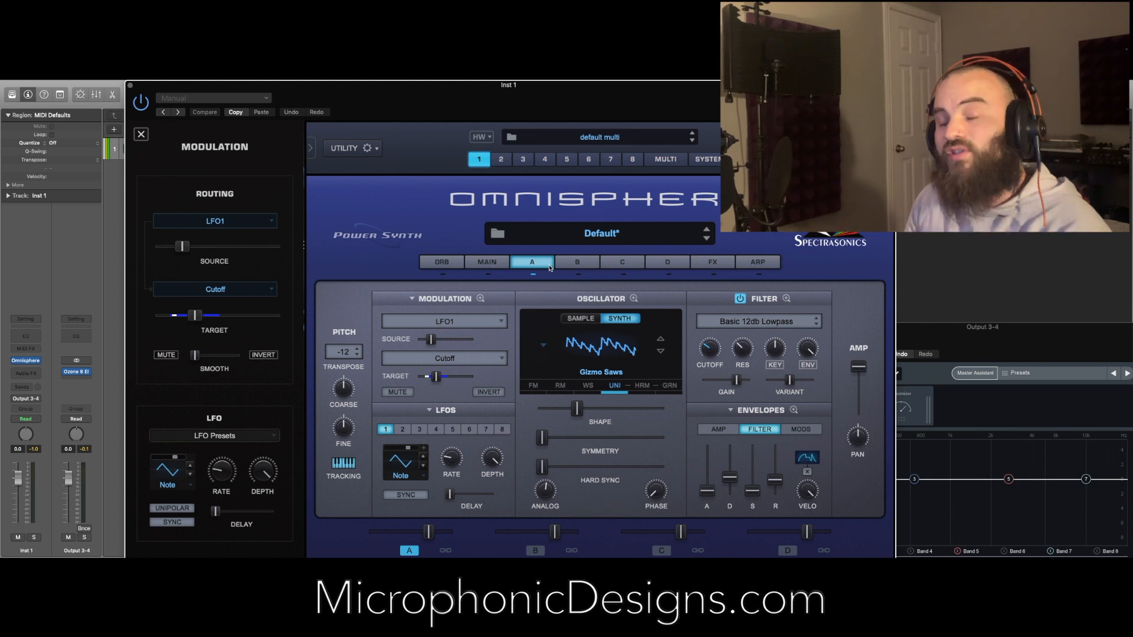
- Add a PRO-Verb reverb to the first effect slot of layer A's effects rack
click(725, 263)
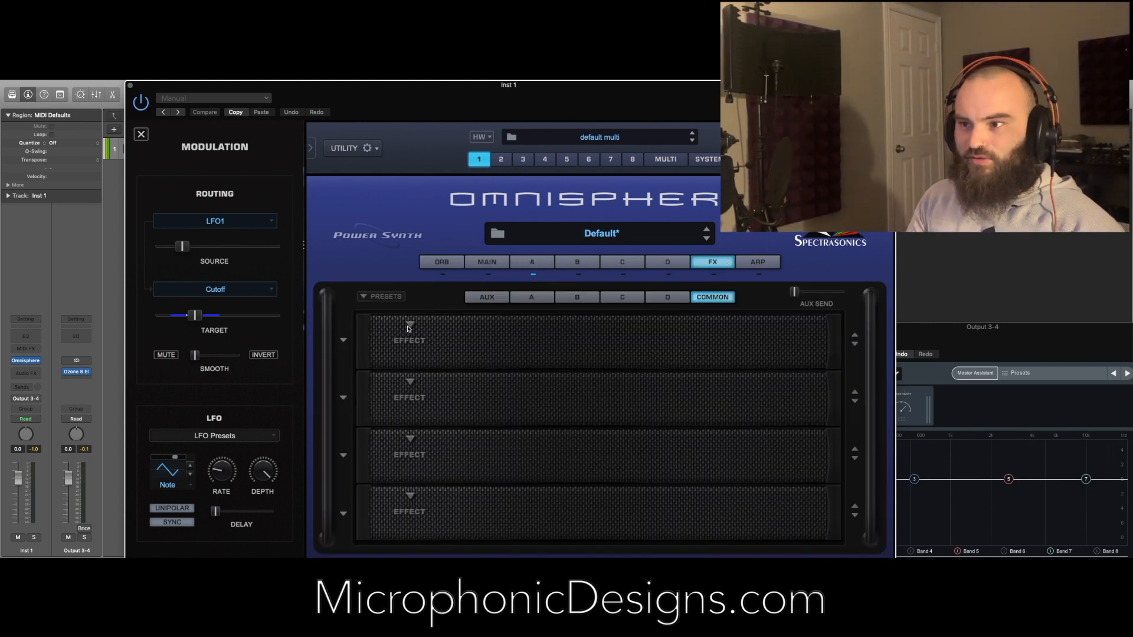
click(532, 297)
click(411, 325)
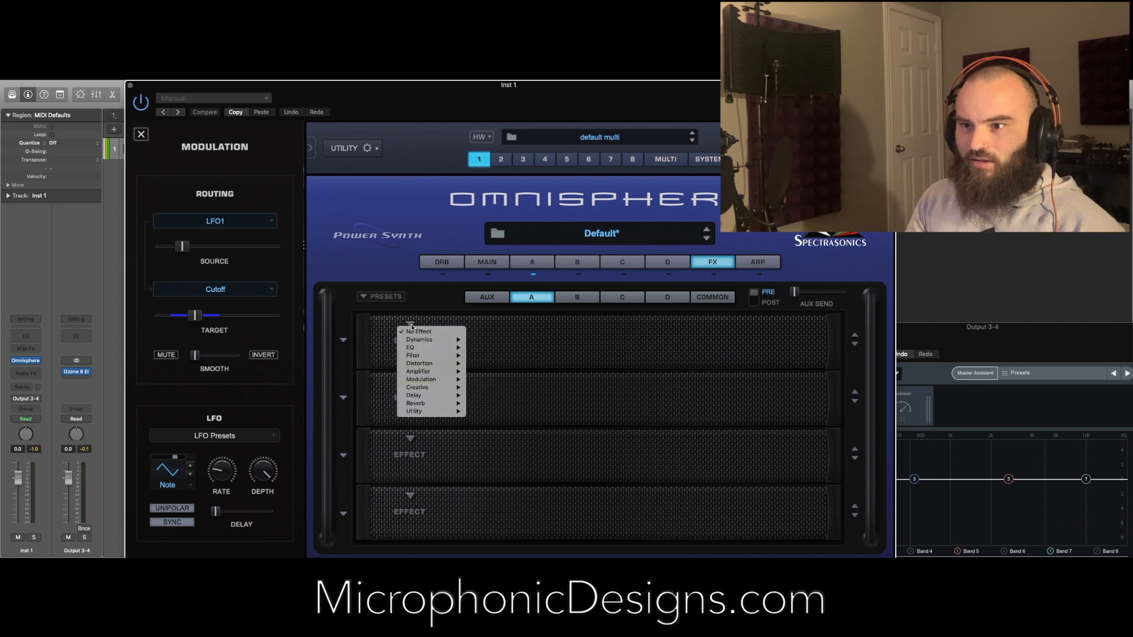
mouse_move(435, 382)
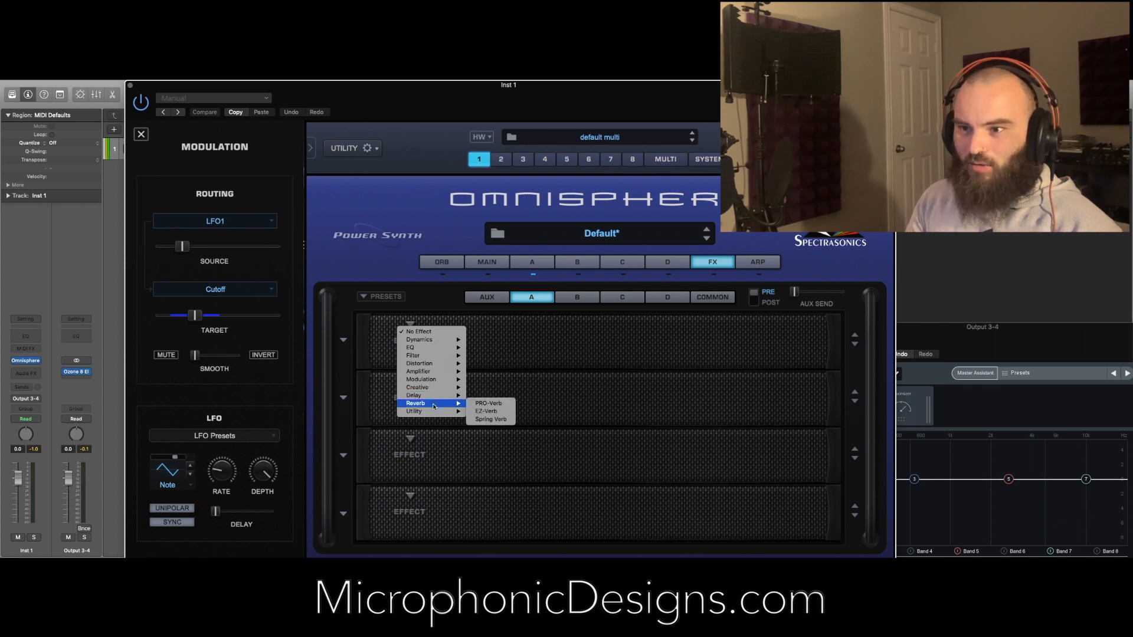
click(482, 403)
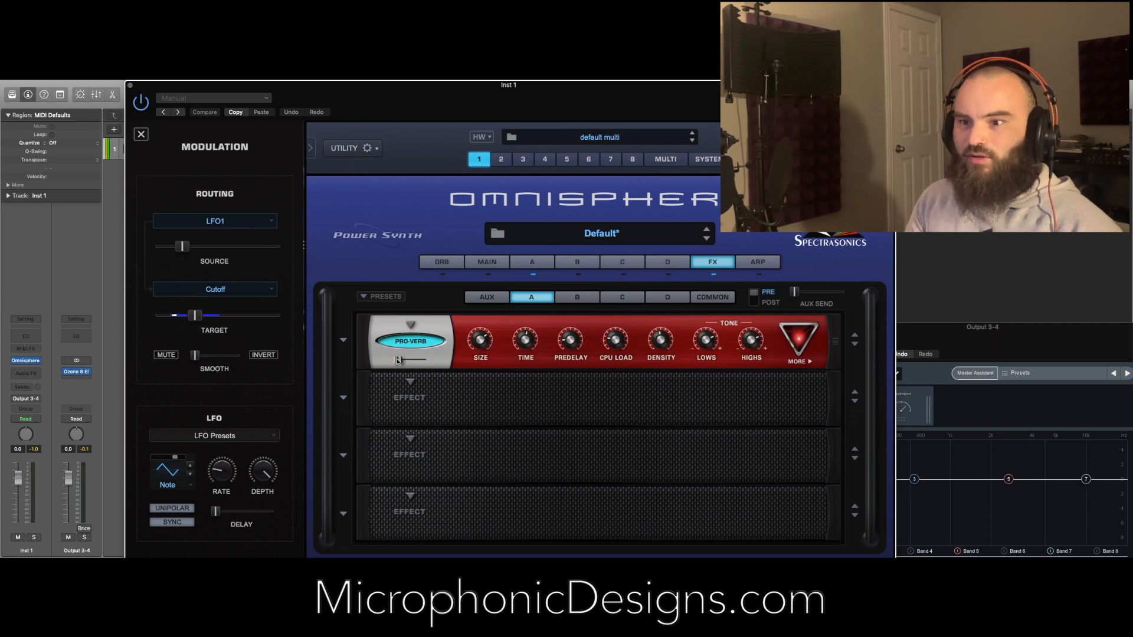
- Keep the PRO-Verb's mix low, set its room size to about 76 and fine-tune its predelay
mouse_move(398, 361)
mouse_down()
mouse_move(411, 362)
mouse_move(397, 366)
mouse_up()
drag(487, 345, 487, 345)
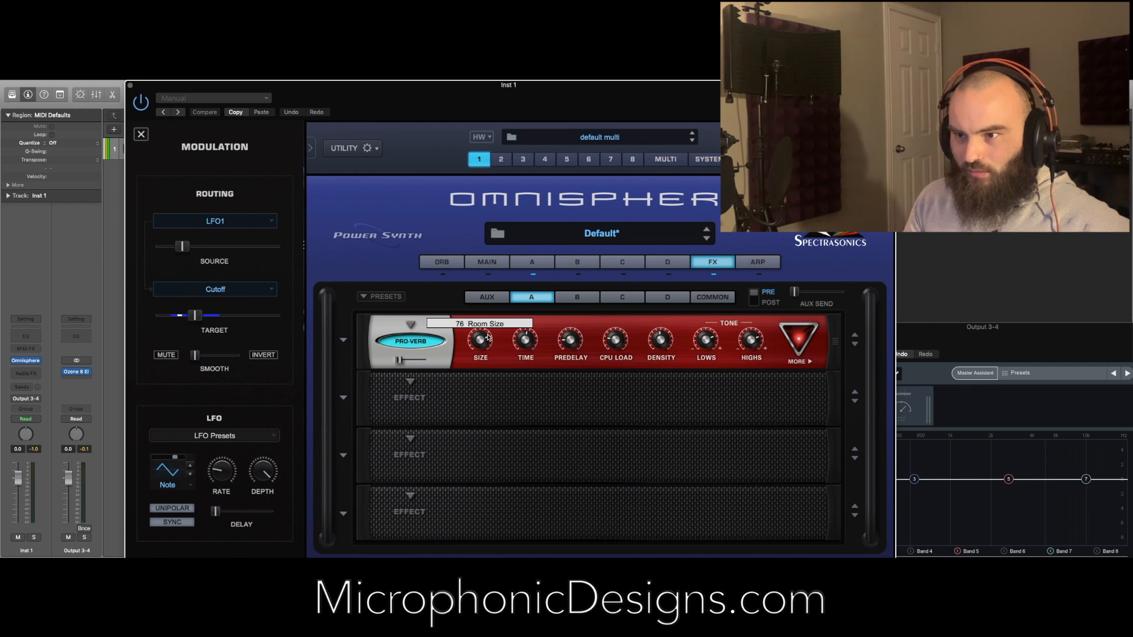
mouse_move(527, 341)
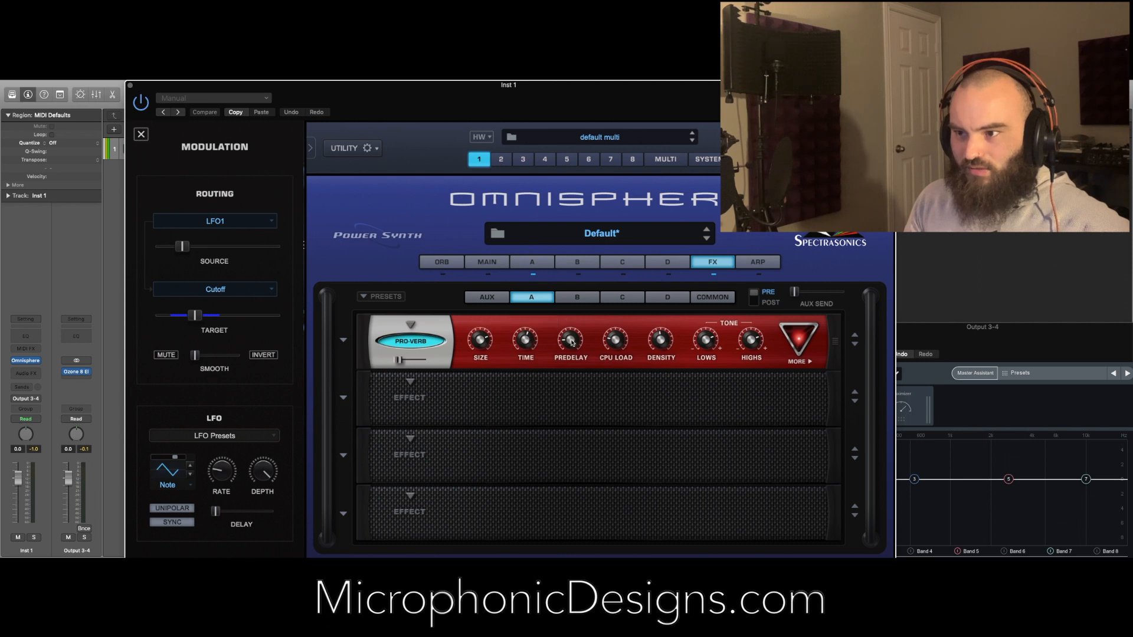
mouse_move(571, 342)
drag(571, 346, 571, 347)
- Show the PRO-Verb's additional reverb shaping controls and adjust the Hi Freq setting
click(797, 346)
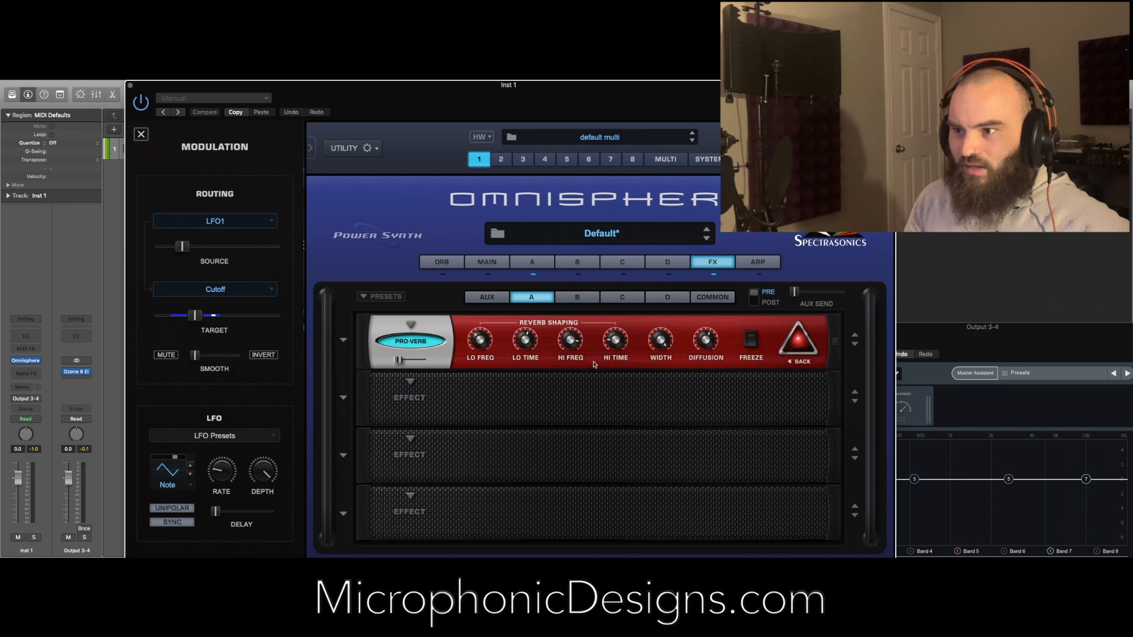
mouse_move(620, 340)
drag(575, 341, 571, 360)
mouse_move(618, 336)
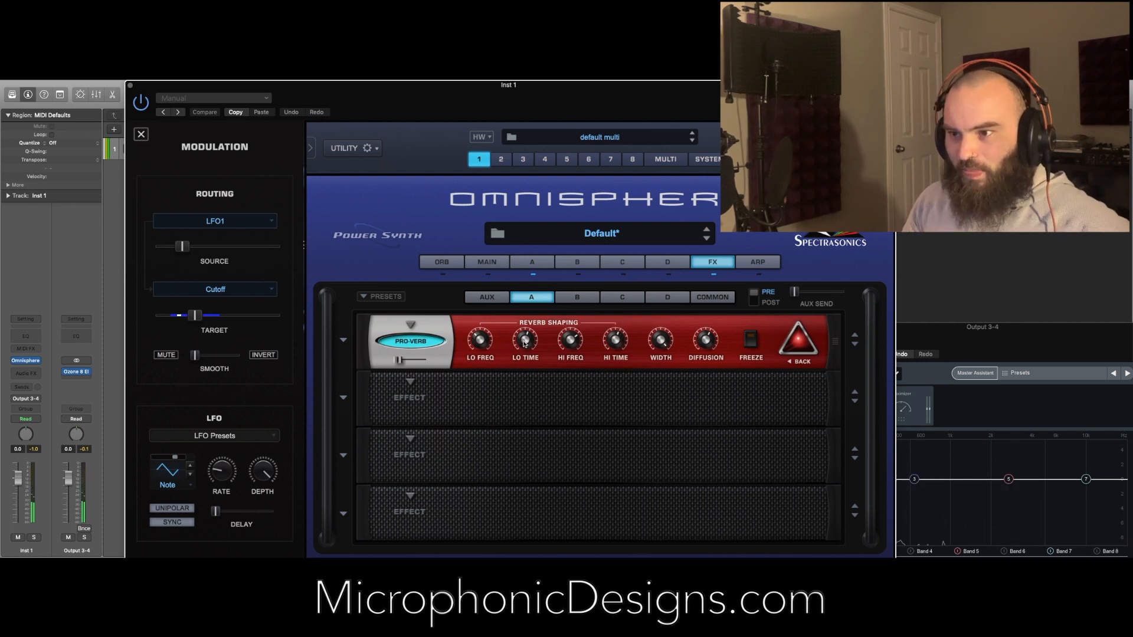
mouse_move(526, 364)
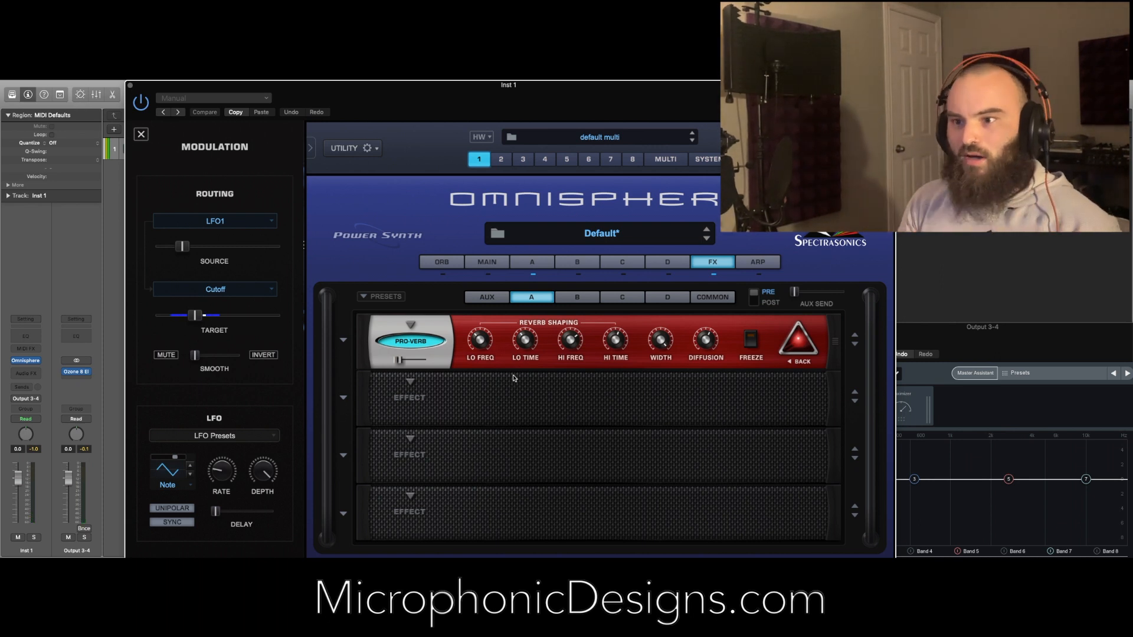
right_click(400, 362)
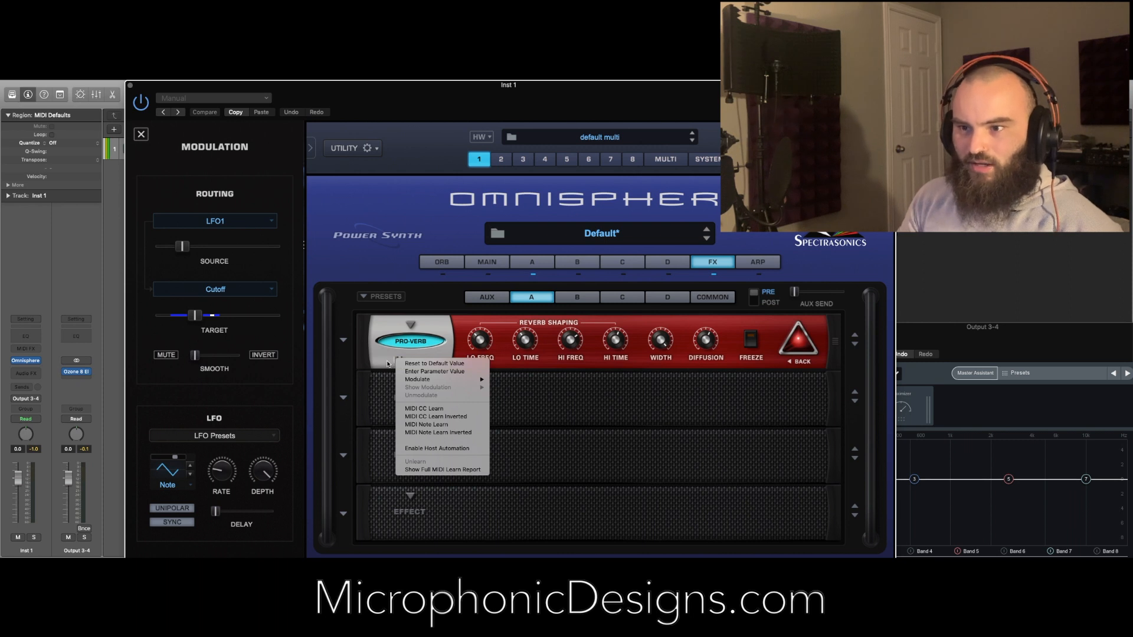
click(388, 364)
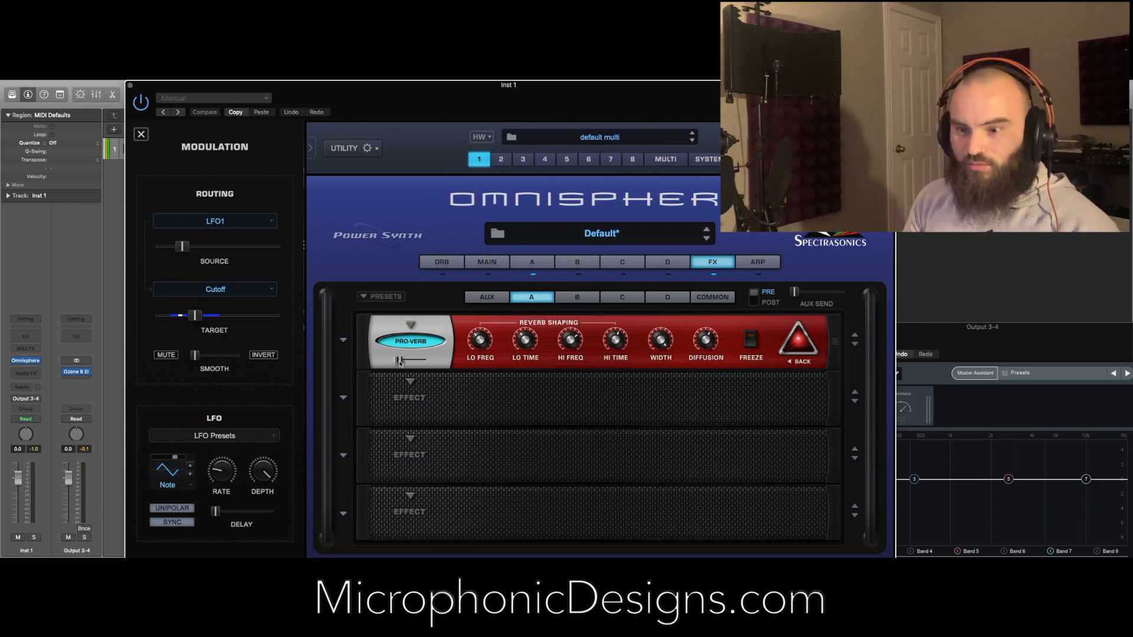
right_click(400, 363)
click(413, 362)
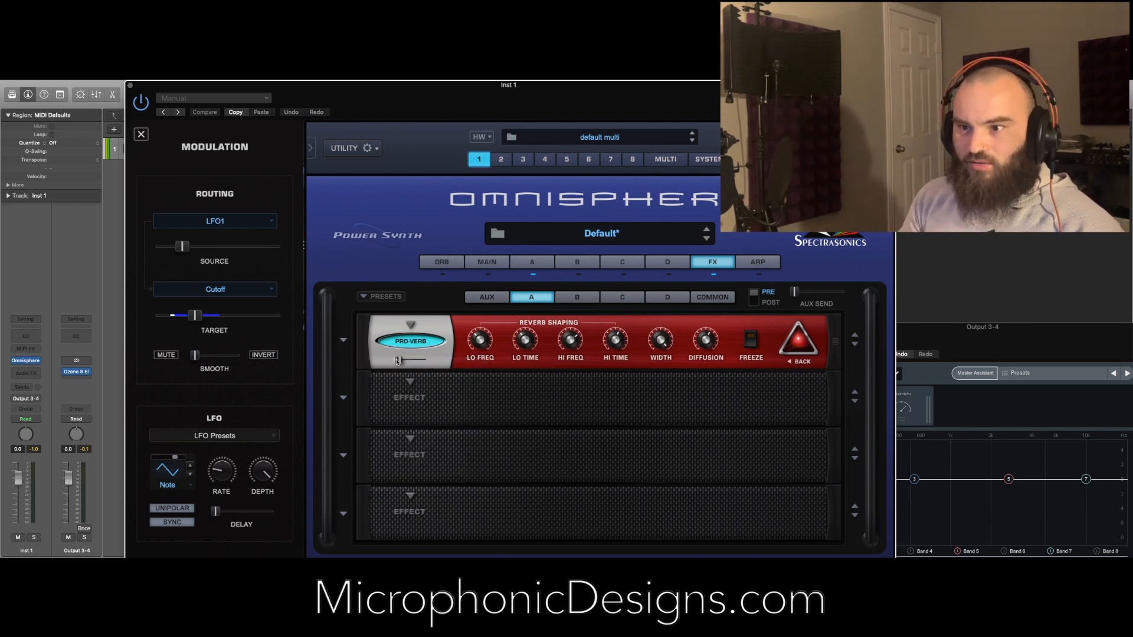
- Modulate the PRO-Verb's mix with the Wheel, lowering both the base mix and the modulation depth
right_click(398, 361)
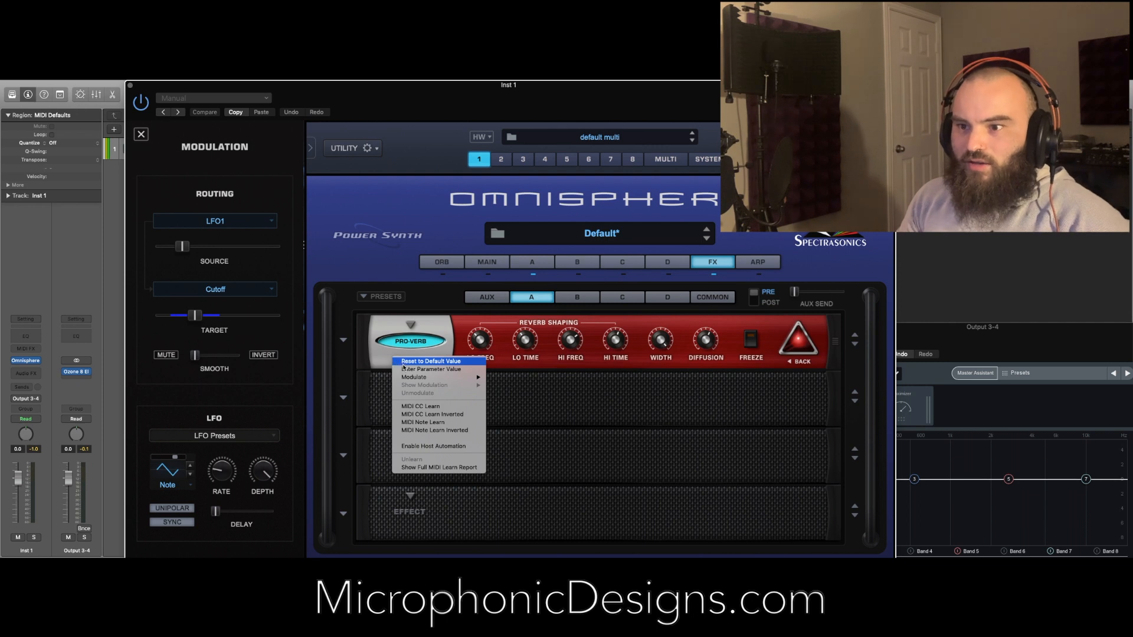
mouse_move(409, 377)
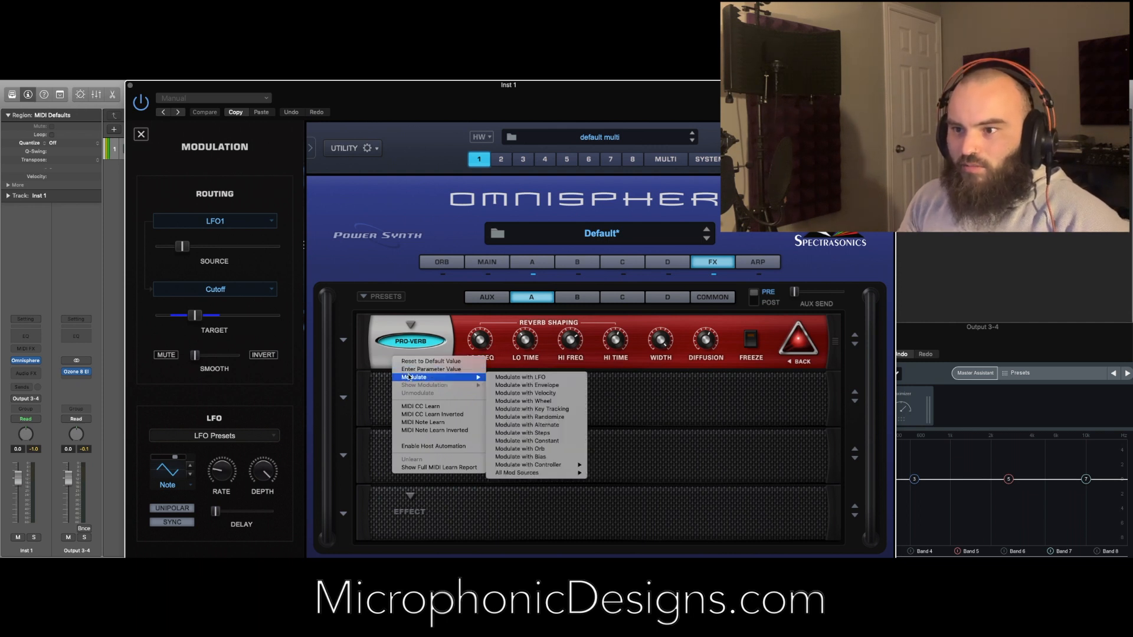
click(526, 402)
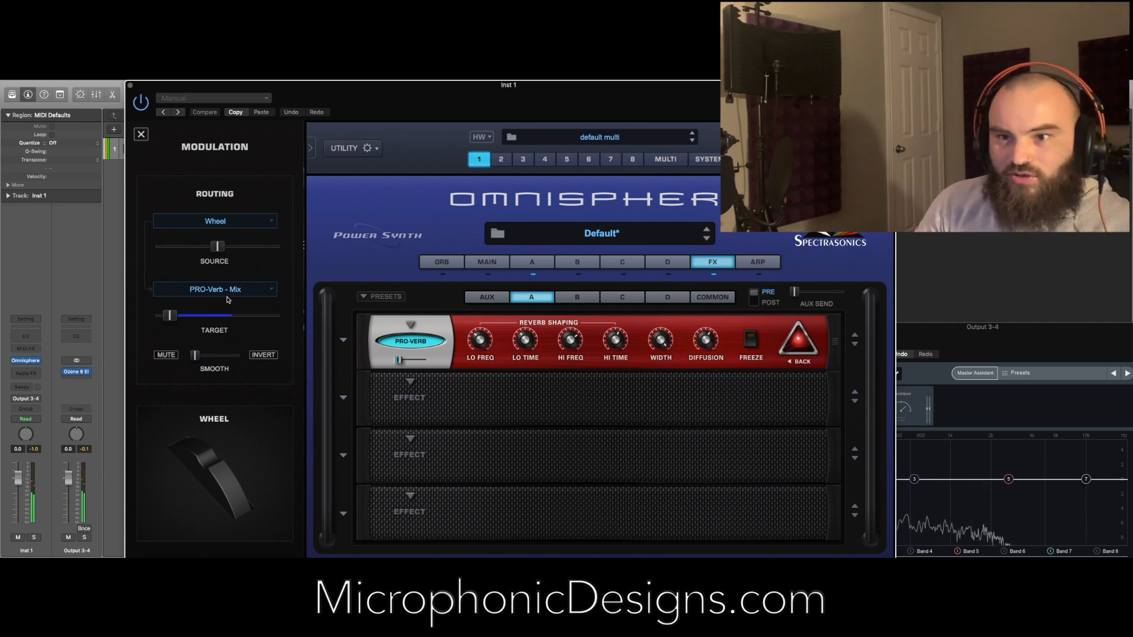
drag(170, 321, 162, 322)
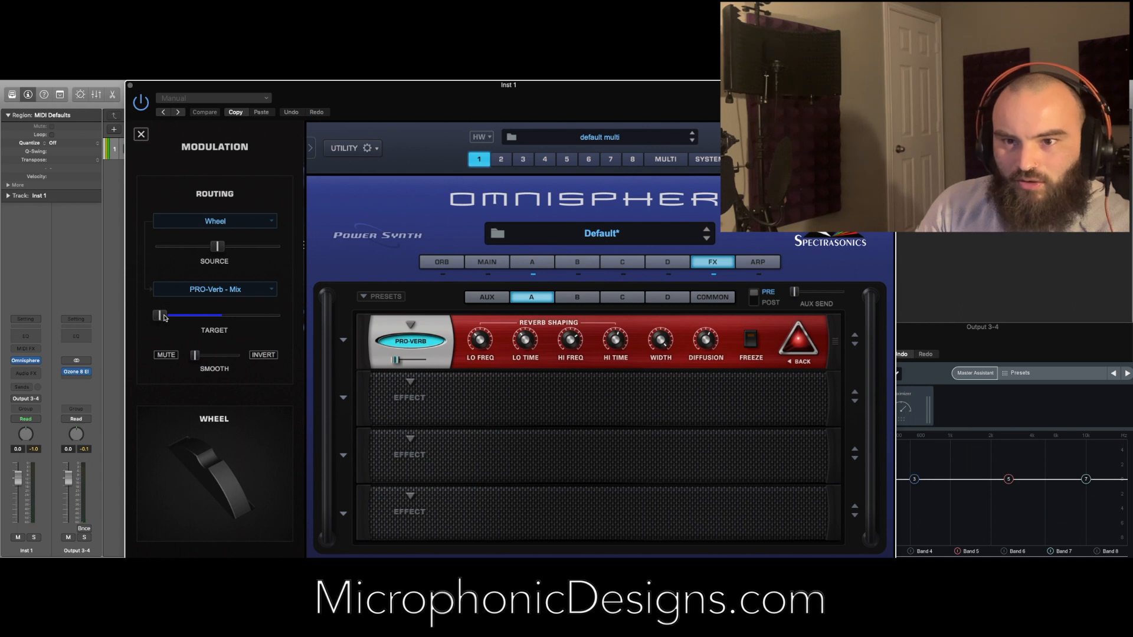
drag(216, 250, 183, 249)
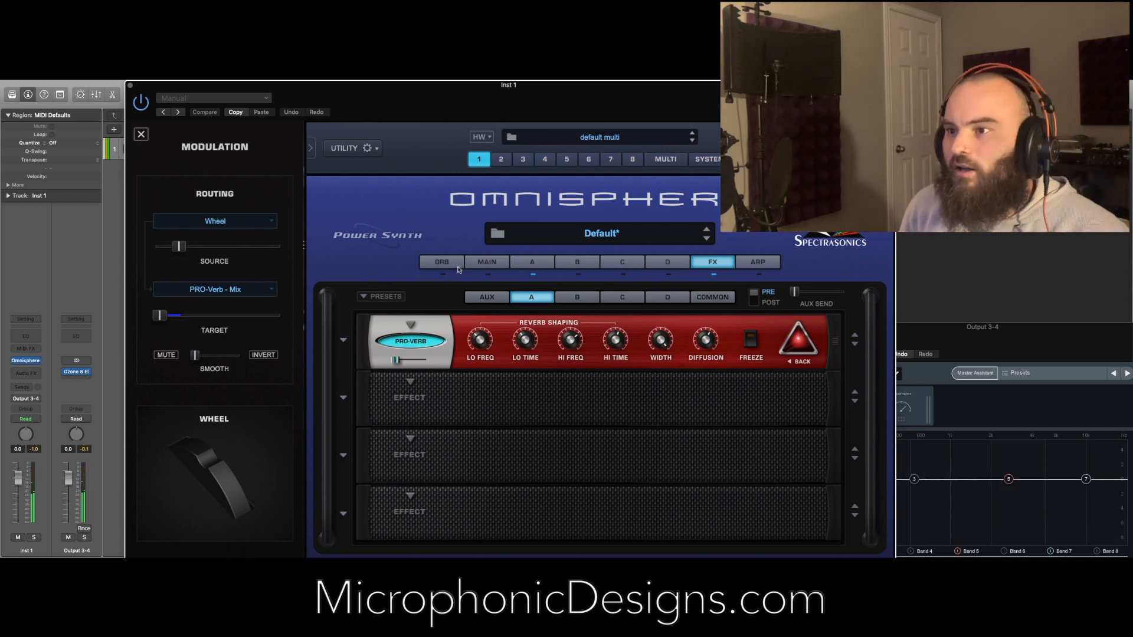
- Return to layer A and change the source of the PRO-Verb mix modulation to LFO2
click(522, 266)
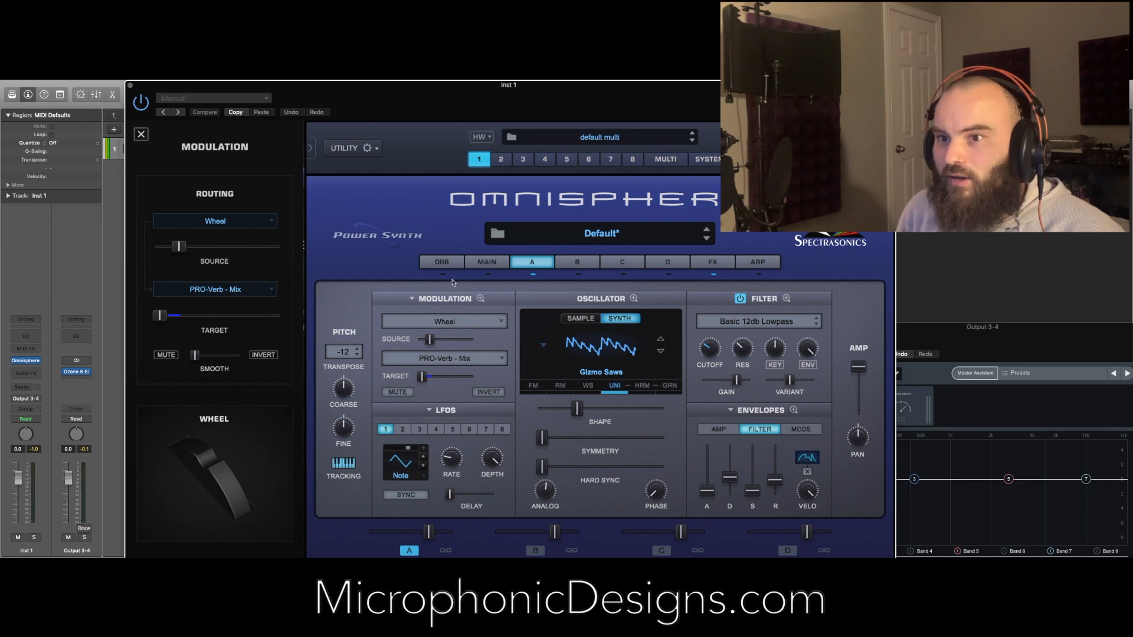
click(253, 223)
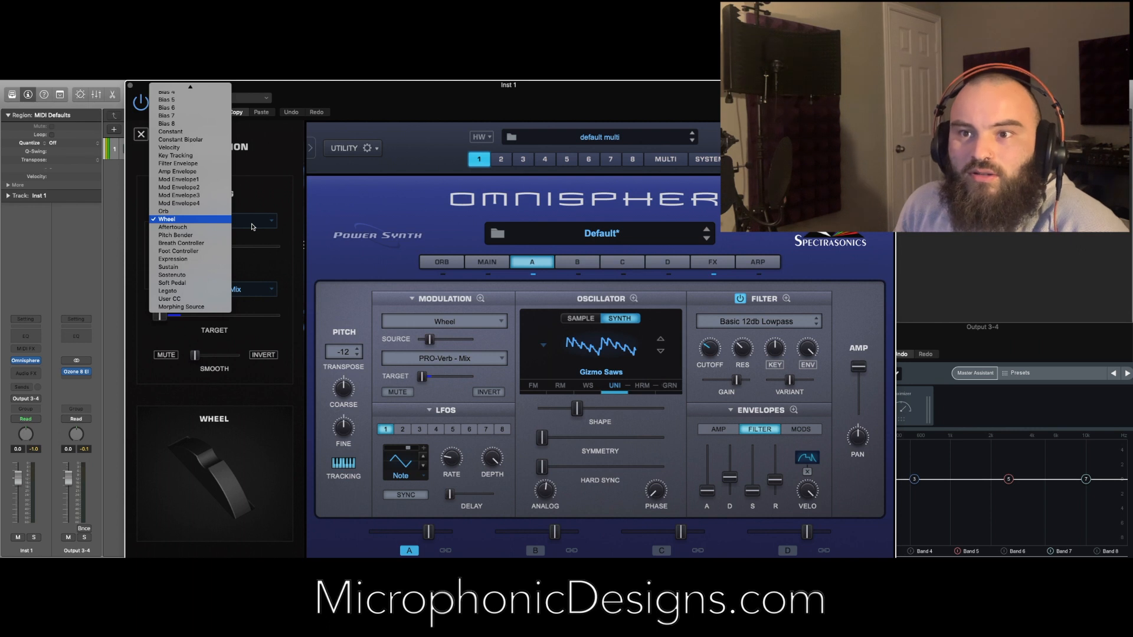
mouse_move(190, 89)
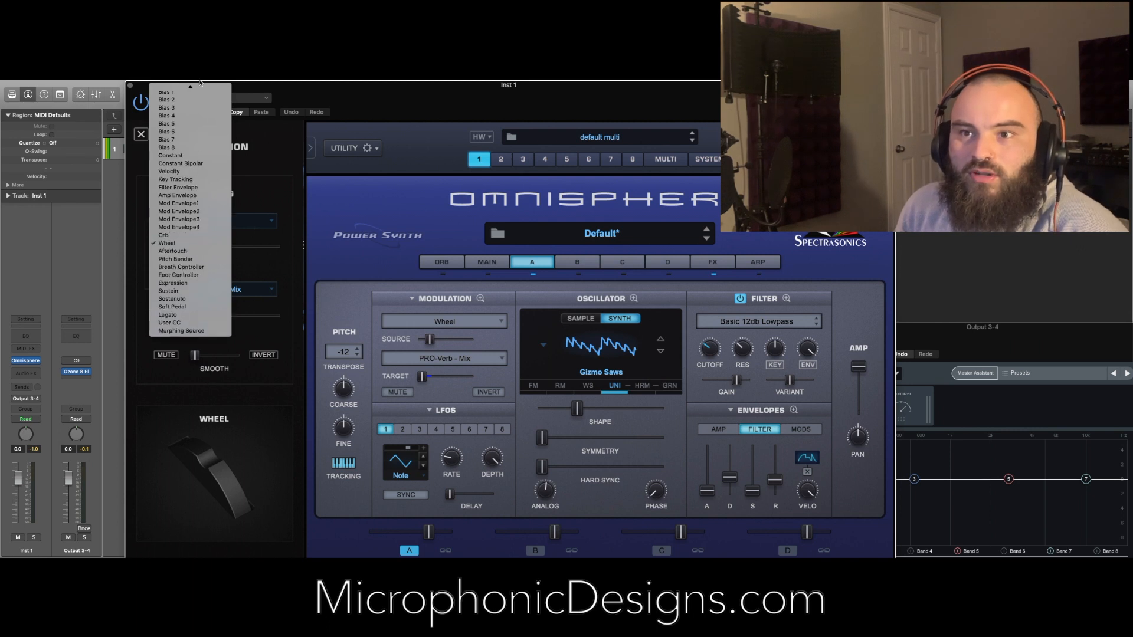
click(200, 104)
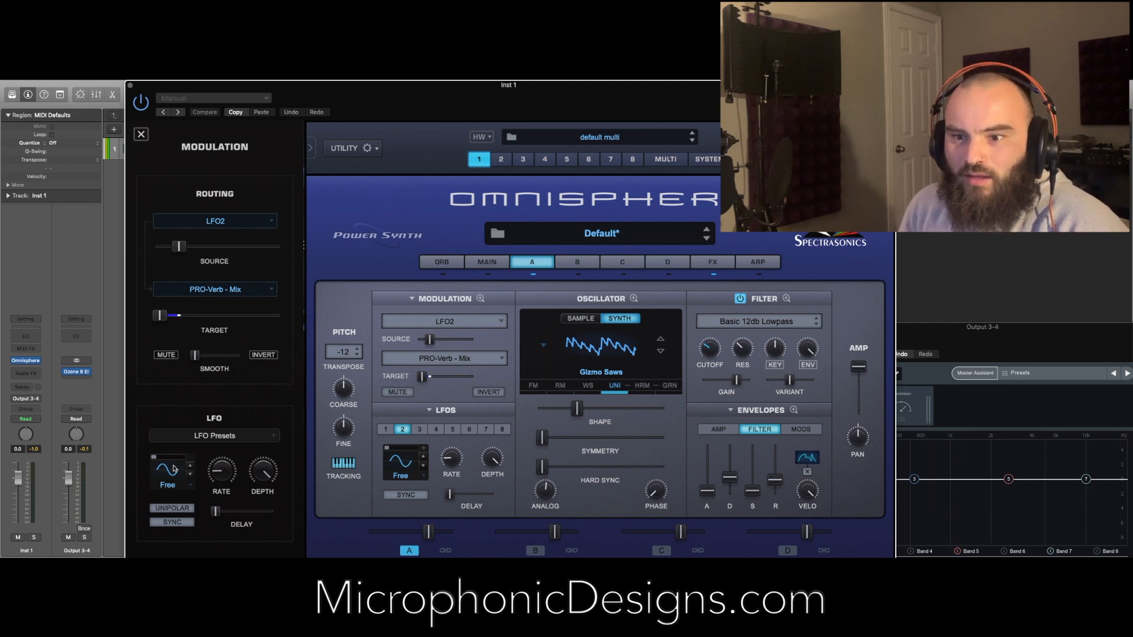
- Try Saw as LFO2's waveform and settle on Reverse Saw
click(173, 471)
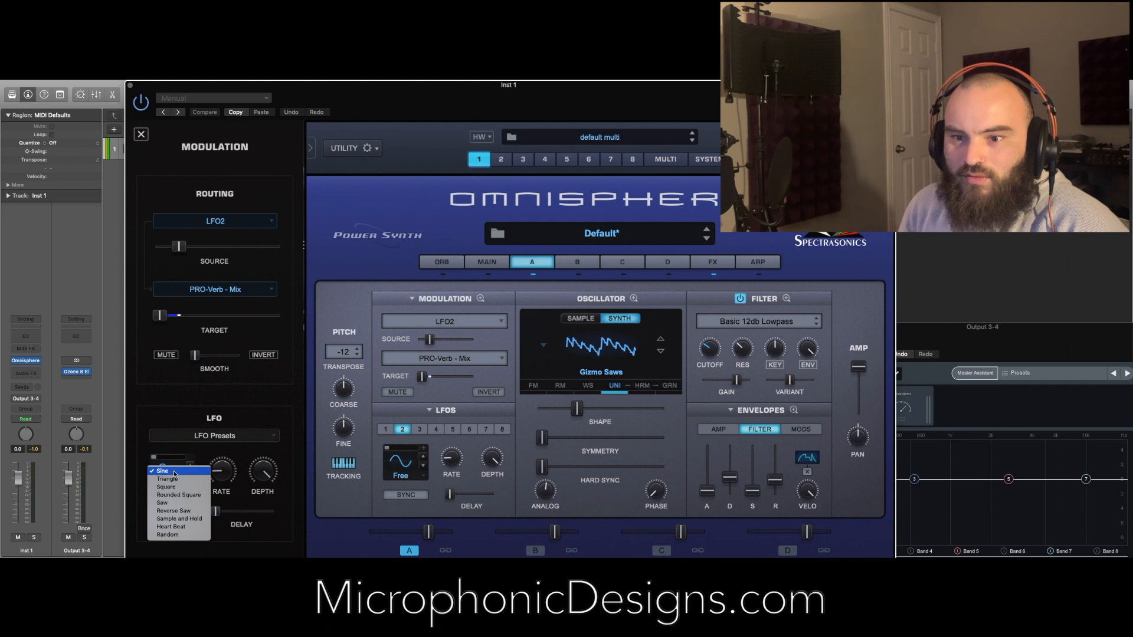
click(180, 505)
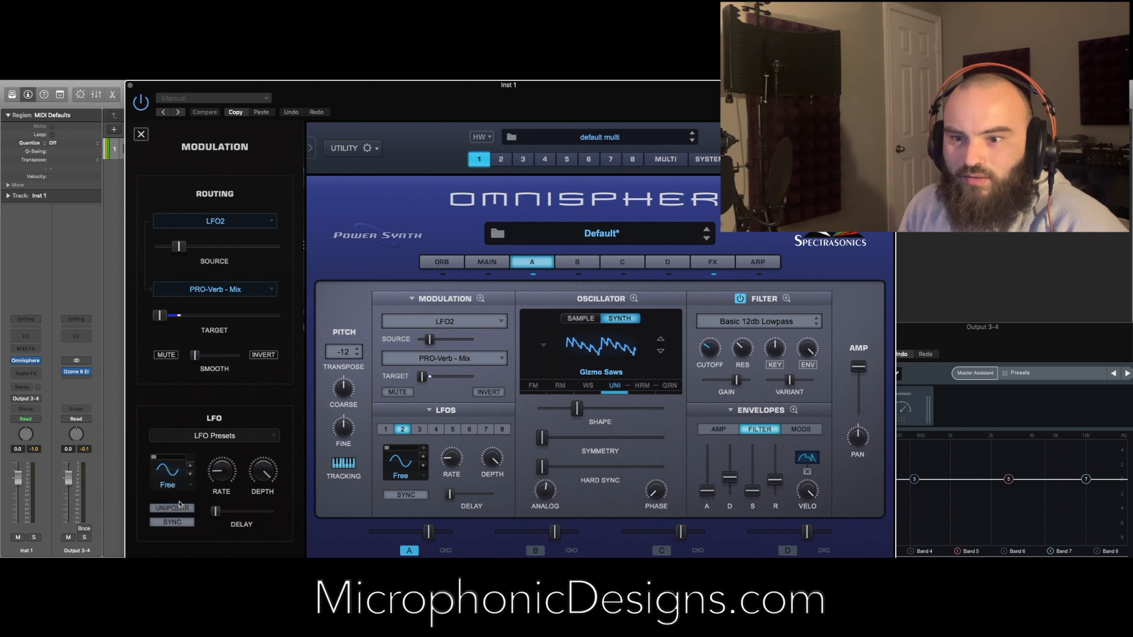
click(171, 476)
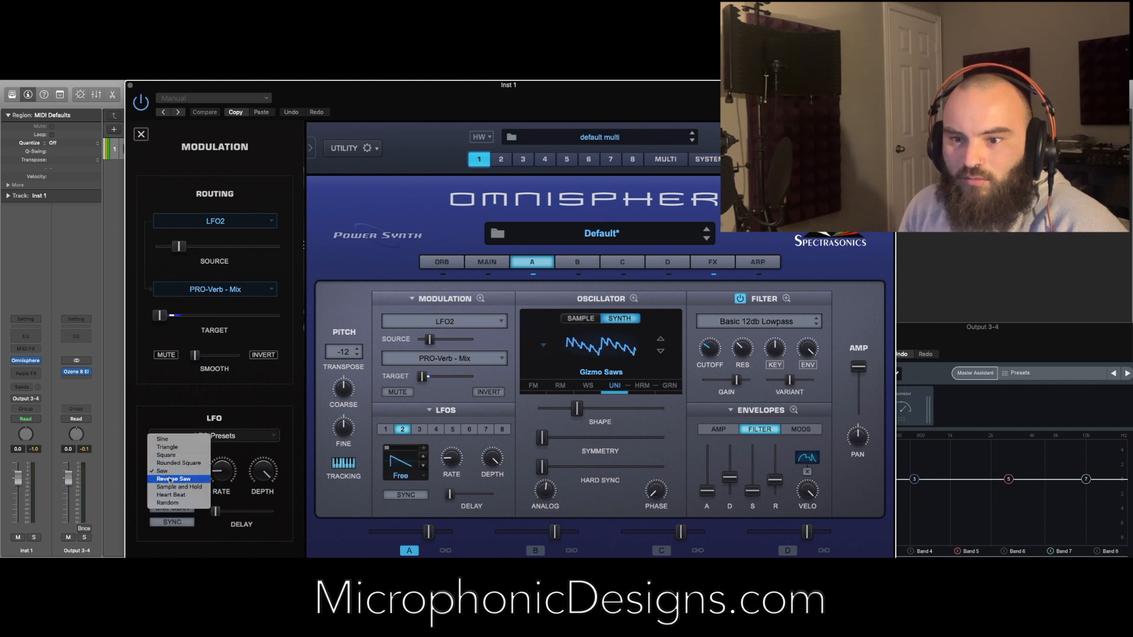
click(171, 478)
mouse_move(219, 478)
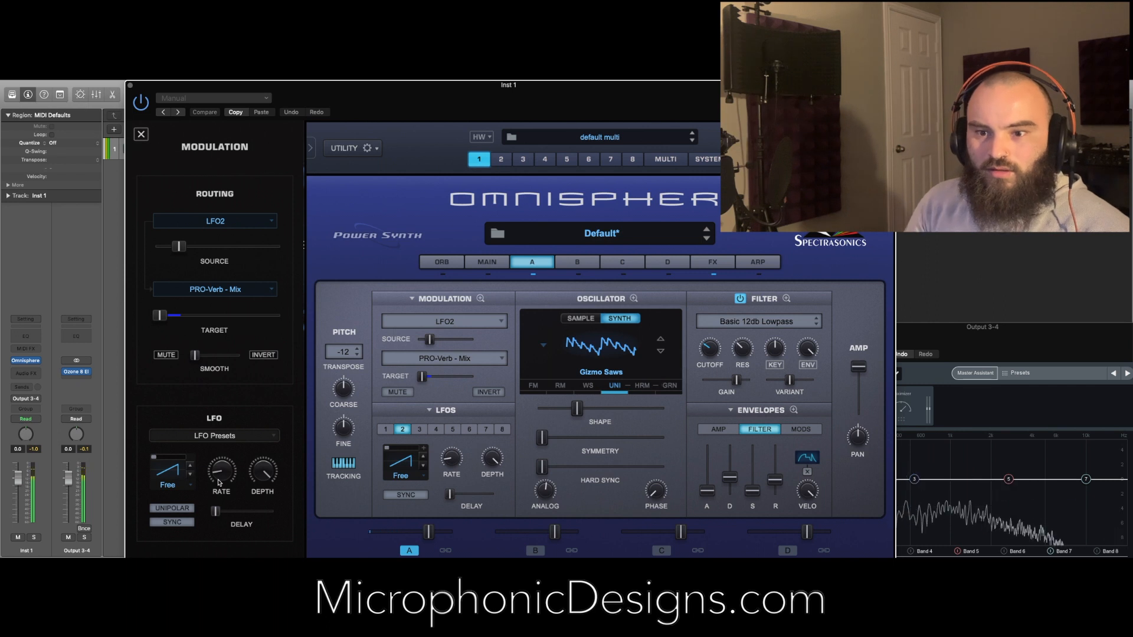
- Switch LFO2 to Note trigger mode and adjust its rate within about 0.41 to 0.60 Hz
click(173, 485)
click(166, 493)
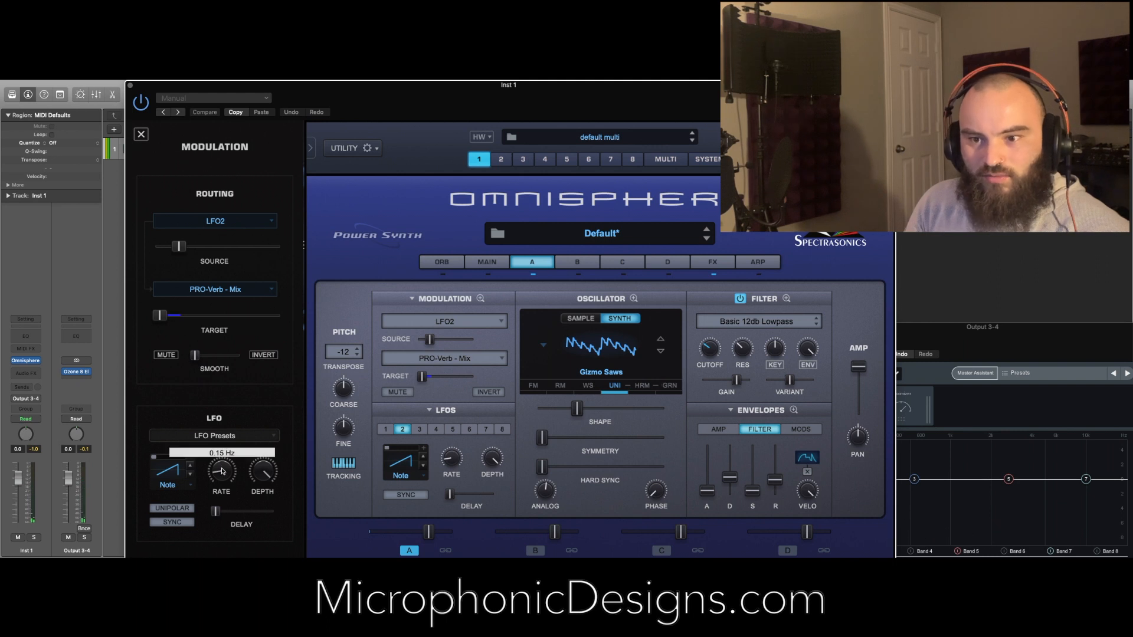
drag(224, 469, 224, 467)
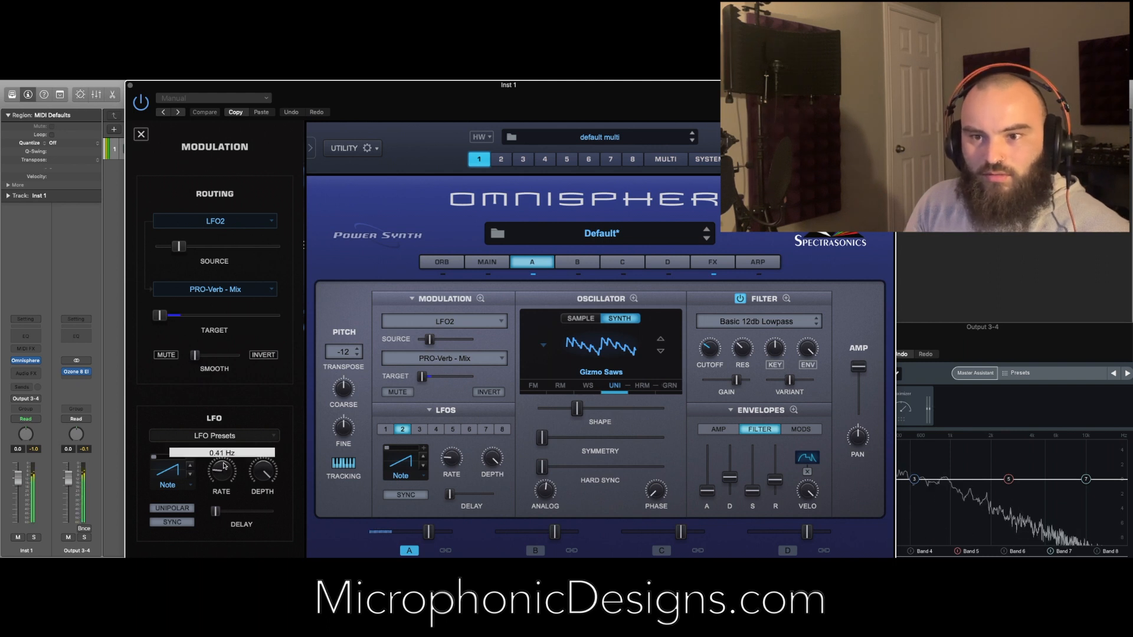
drag(224, 467, 224, 463)
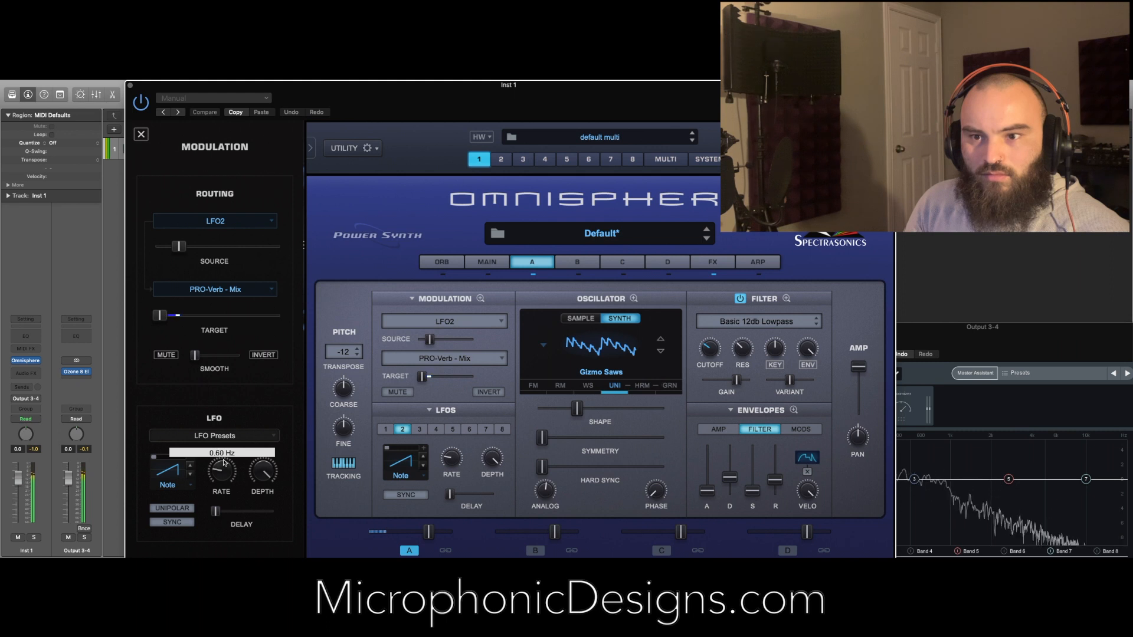
drag(223, 466, 223, 466)
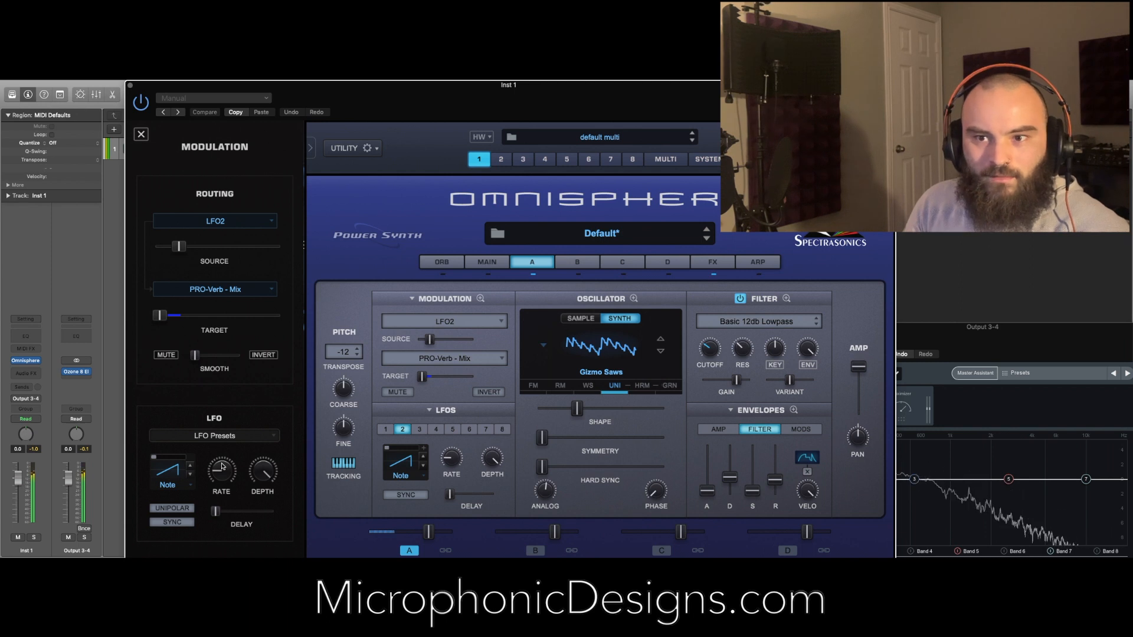
- Balance LFO2's reverb modulation by keeping a small base PRO-Verb mix and reducing the source depth
drag(160, 316, 184, 324)
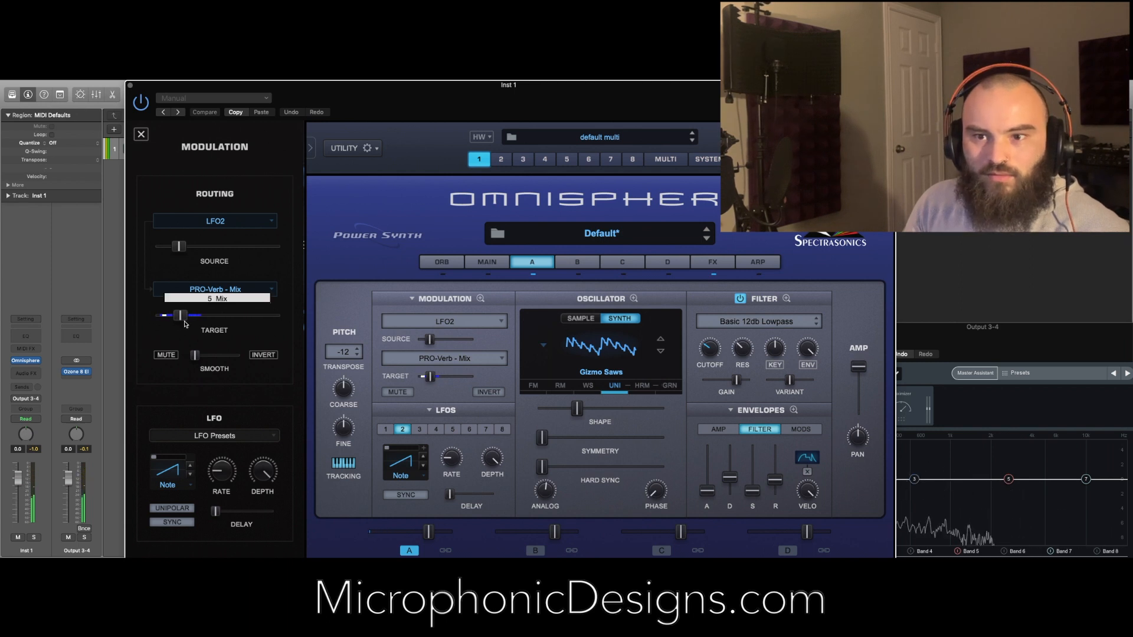
drag(179, 246, 169, 248)
drag(182, 316, 169, 316)
mouse_move(168, 254)
drag(168, 247, 181, 247)
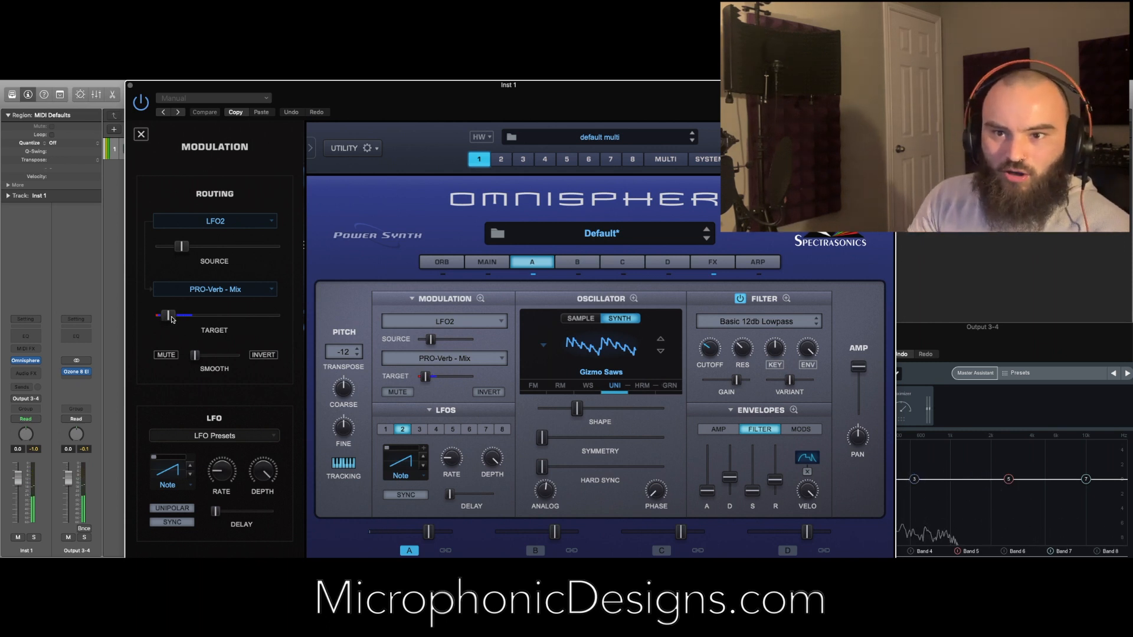
mouse_move(171, 317)
mouse_down()
mouse_move(195, 317)
mouse_move(170, 321)
mouse_up()
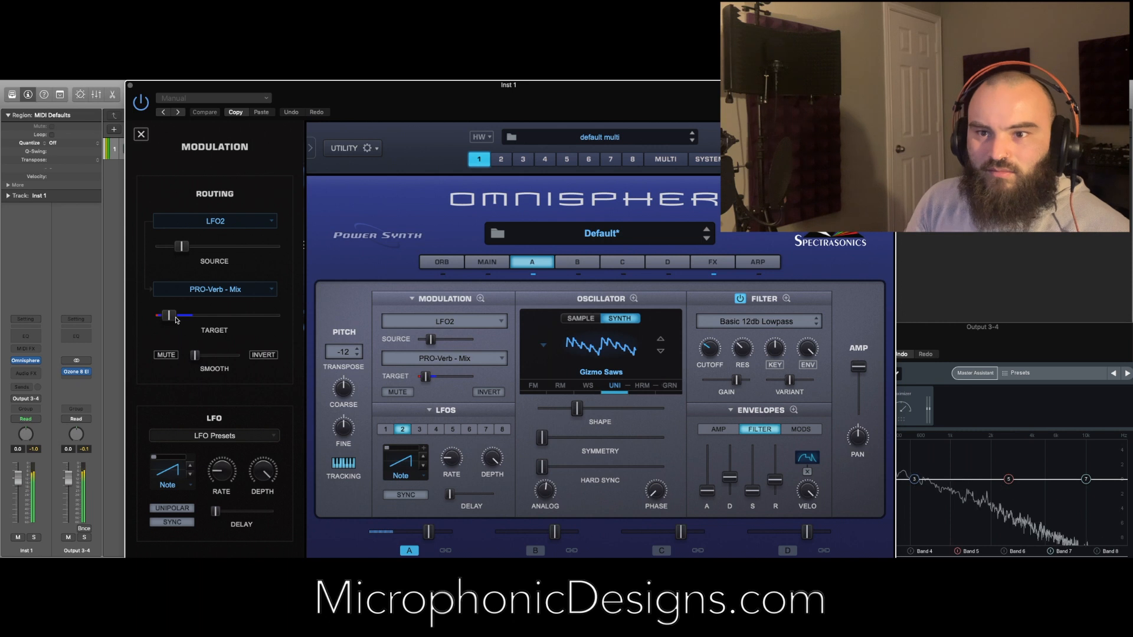
drag(181, 246, 173, 251)
drag(170, 317, 166, 322)
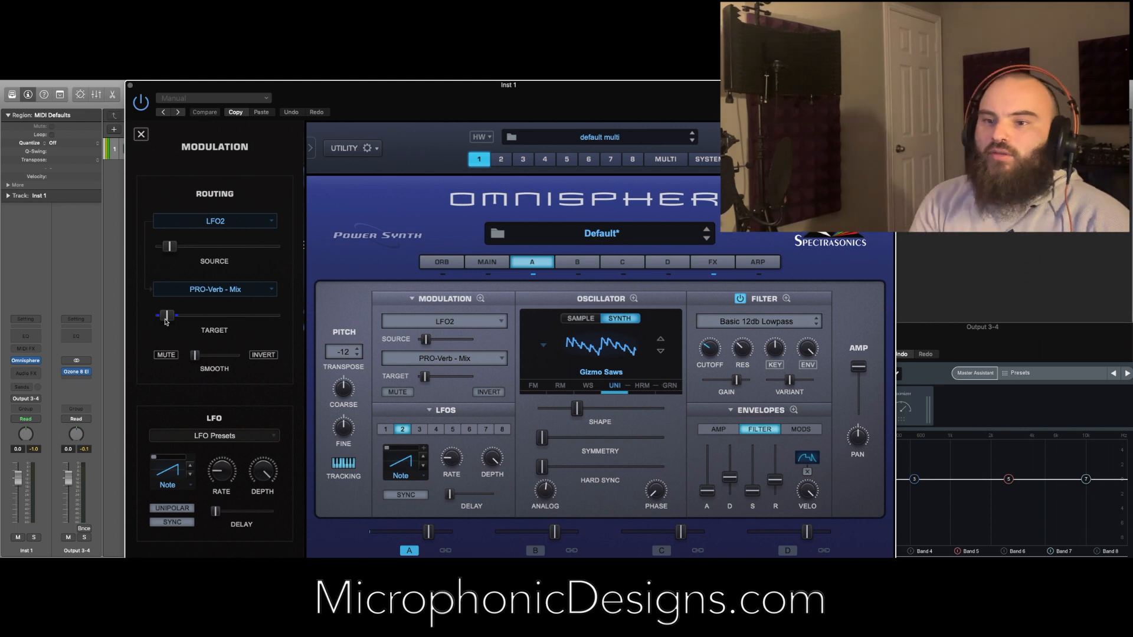
- Unmodulate the mix of layer A's PRO-Verb and clear that reverb from layer A's effects rack
click(703, 259)
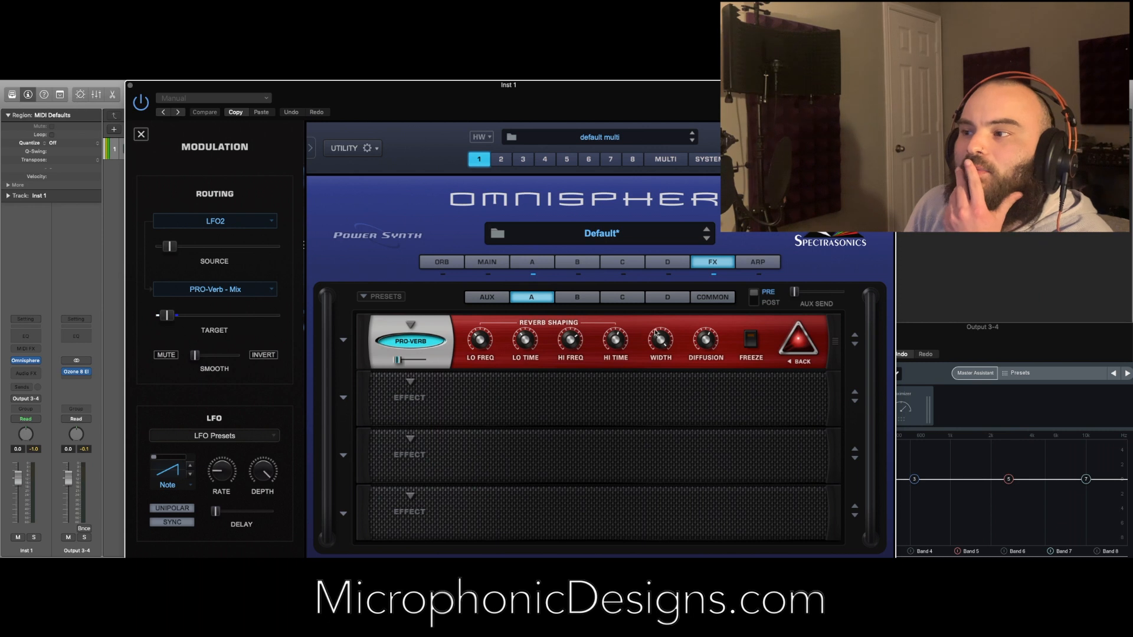
right_click(795, 293)
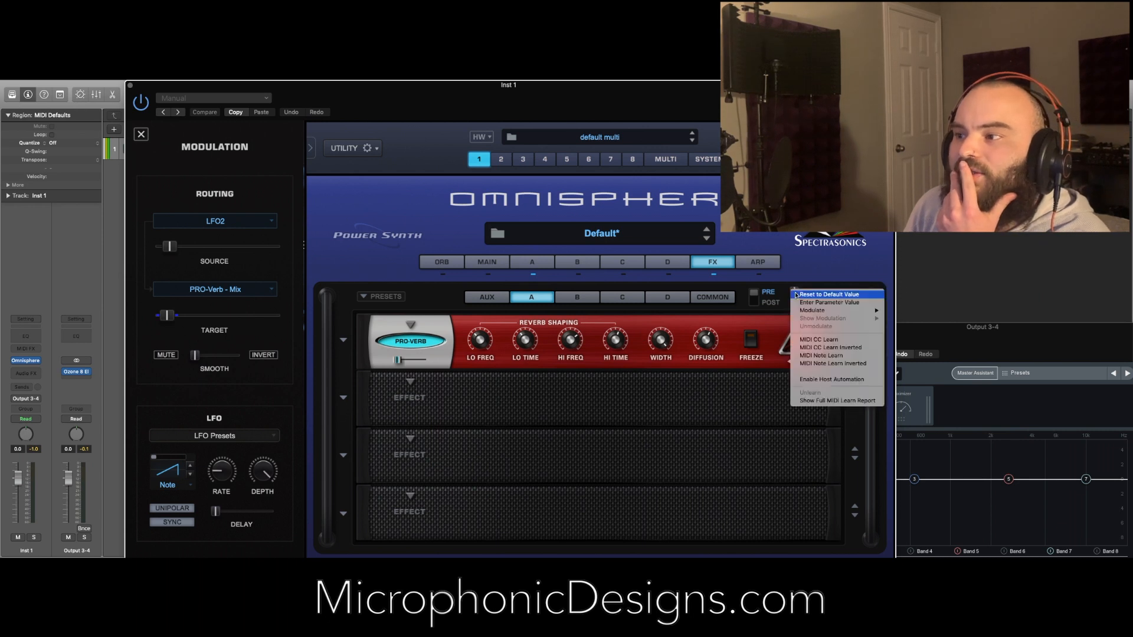
click(770, 315)
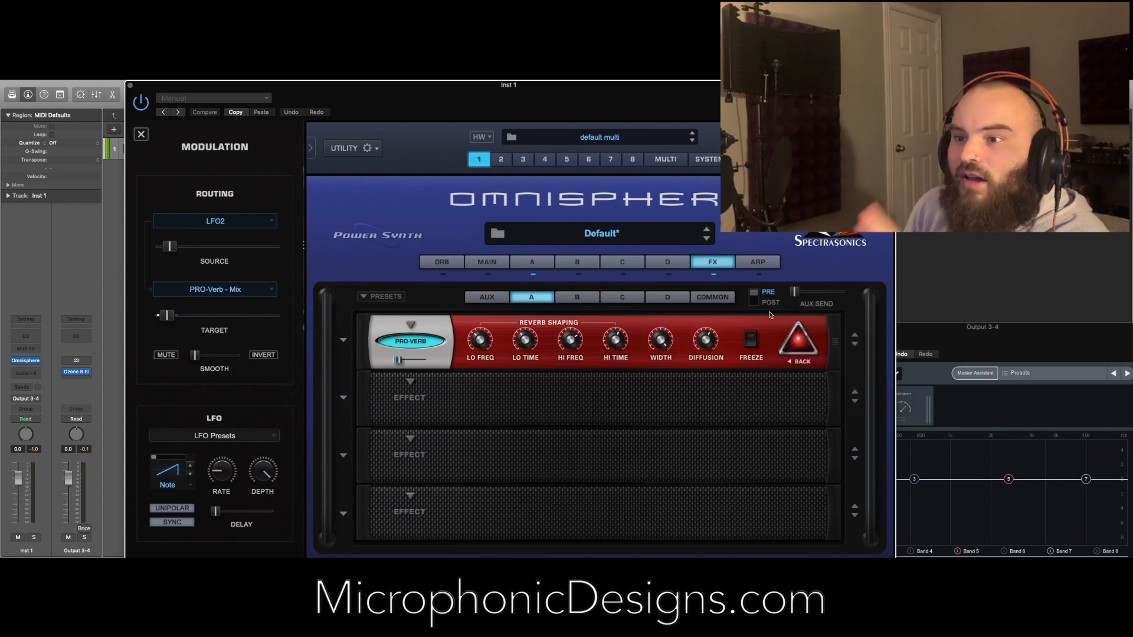
right_click(403, 359)
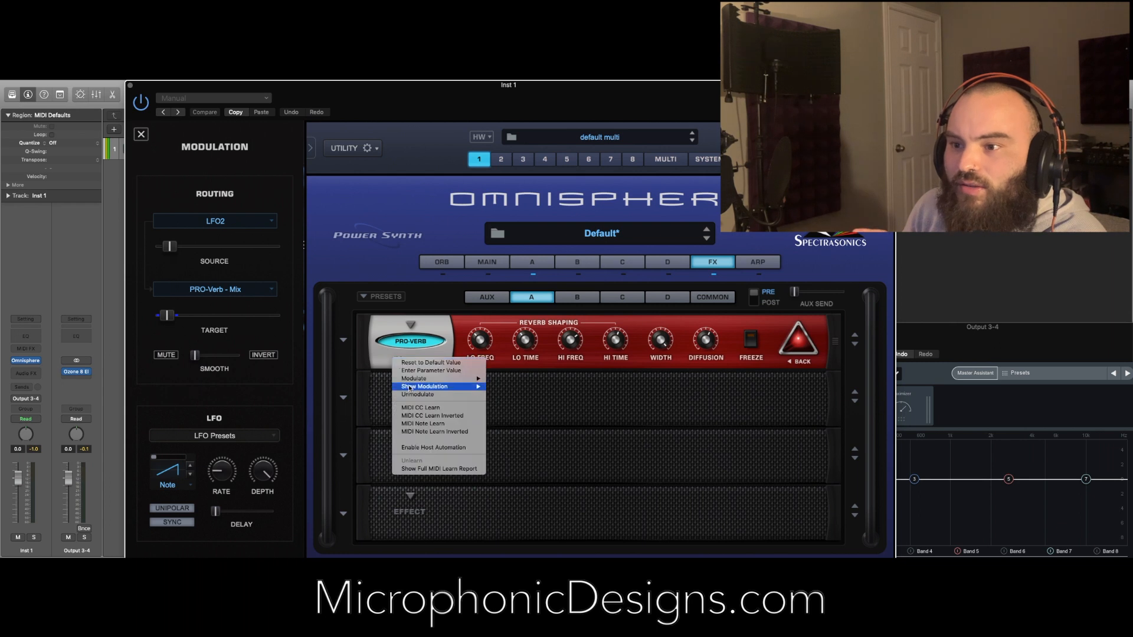
click(412, 394)
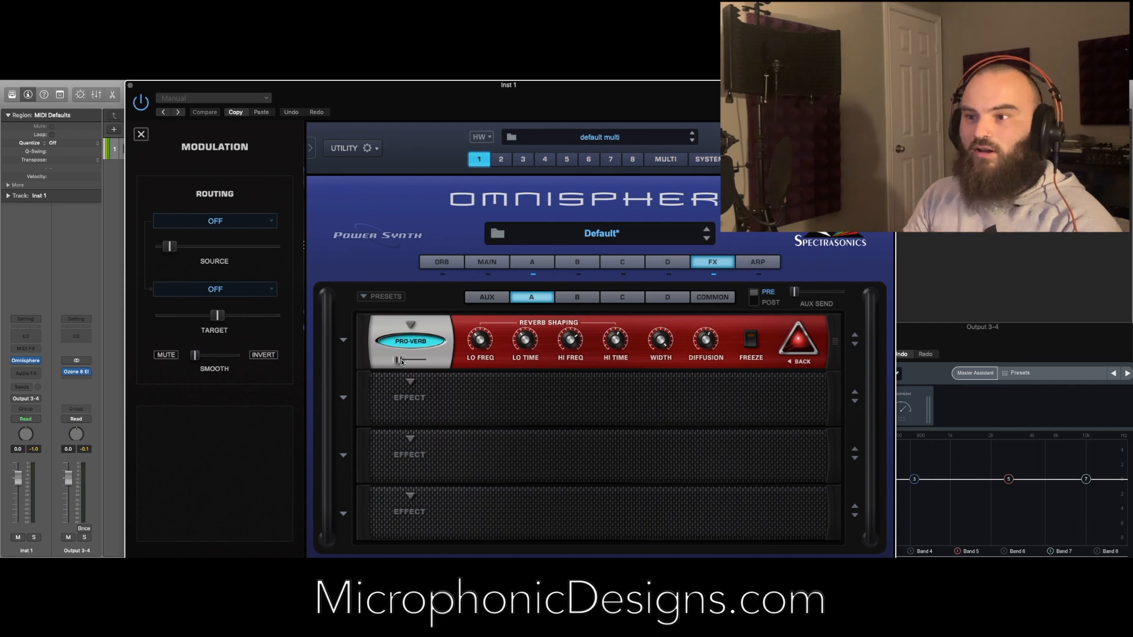
click(412, 325)
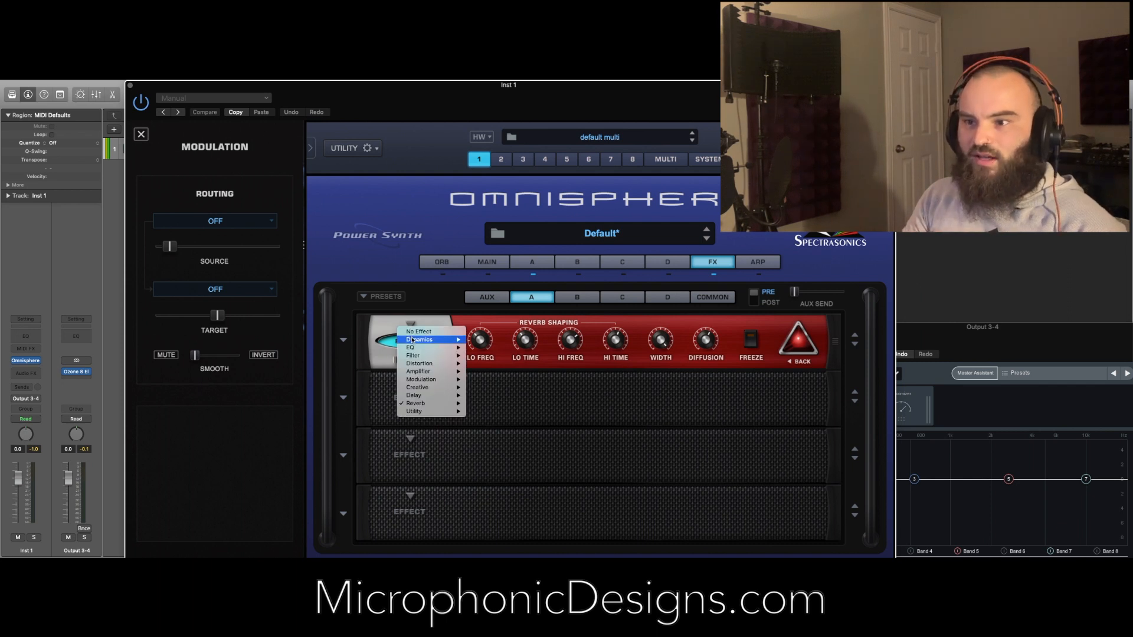
click(466, 309)
- Load a PRO-Verb reverb into the first slot of the Aux effects rack
click(490, 298)
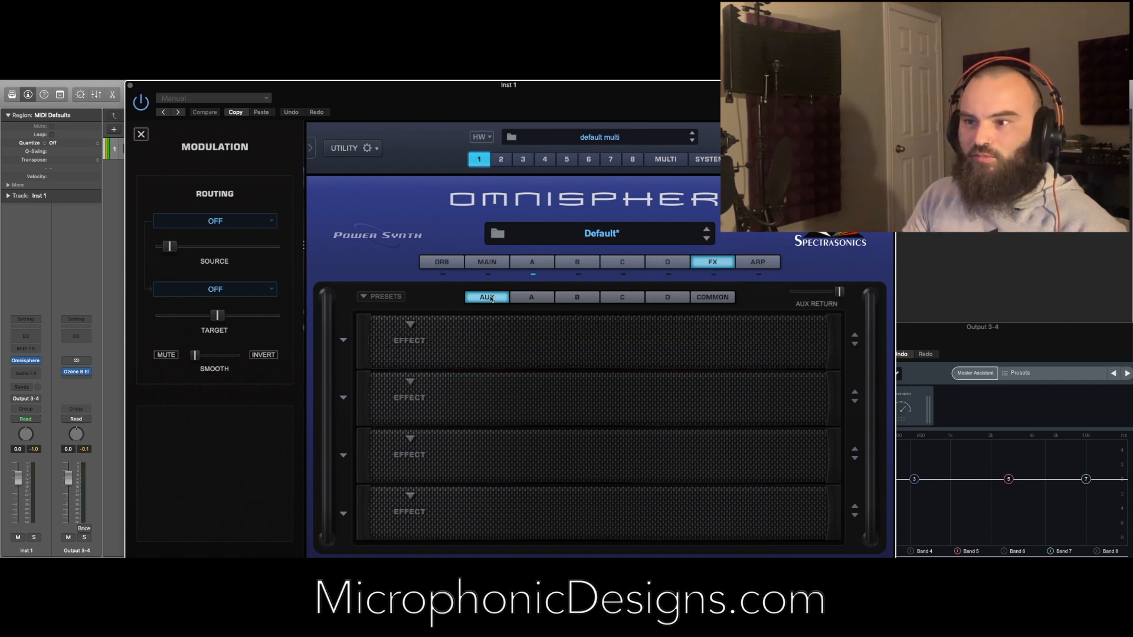
click(411, 326)
mouse_move(422, 406)
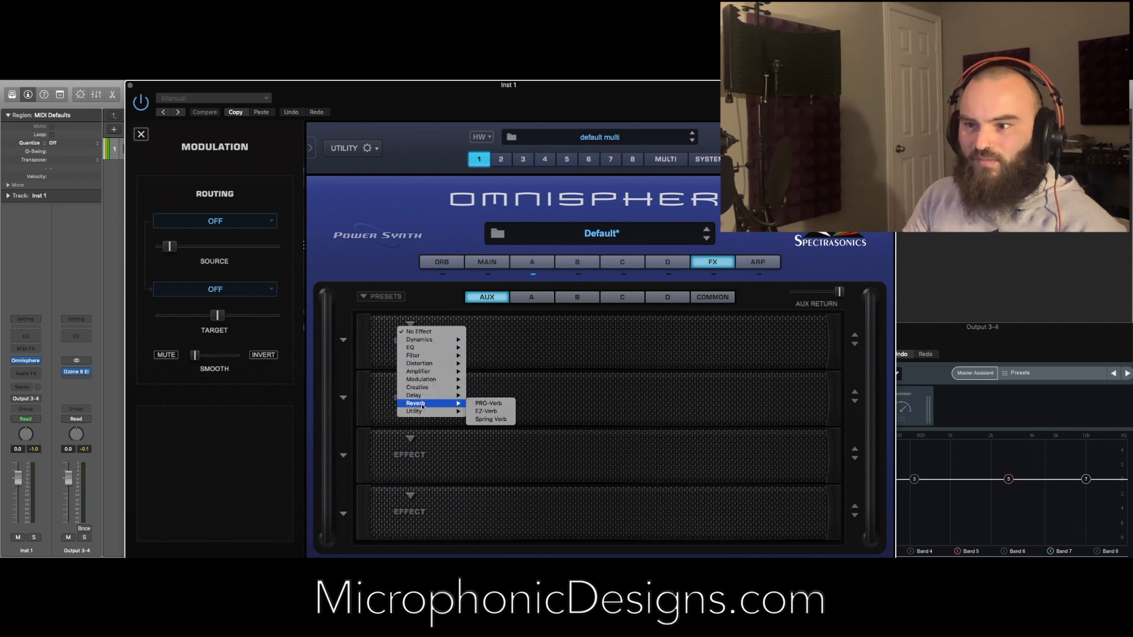
click(479, 405)
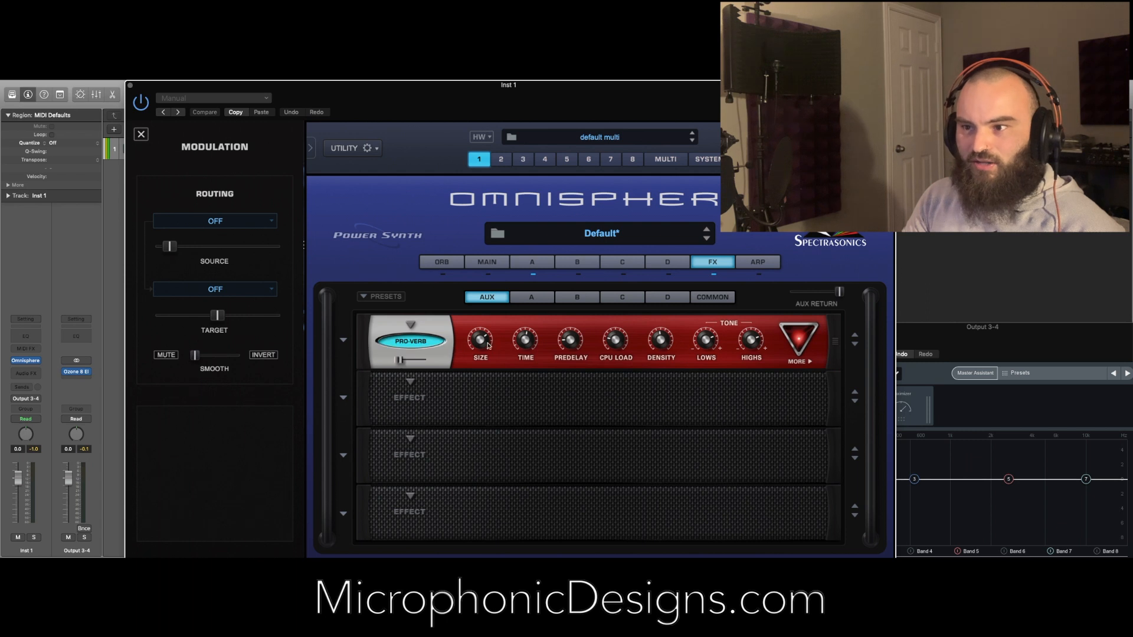
- Review the aux PRO-Verb's room size, time and additional reverb shaping parameters
mouse_move(477, 345)
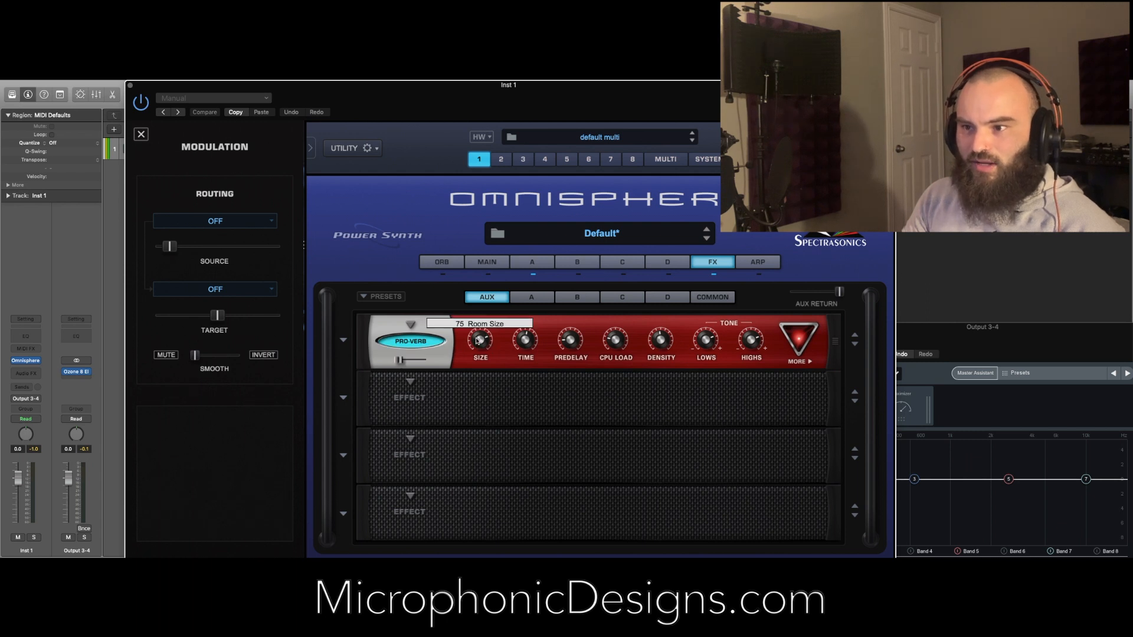
drag(528, 341, 529, 338)
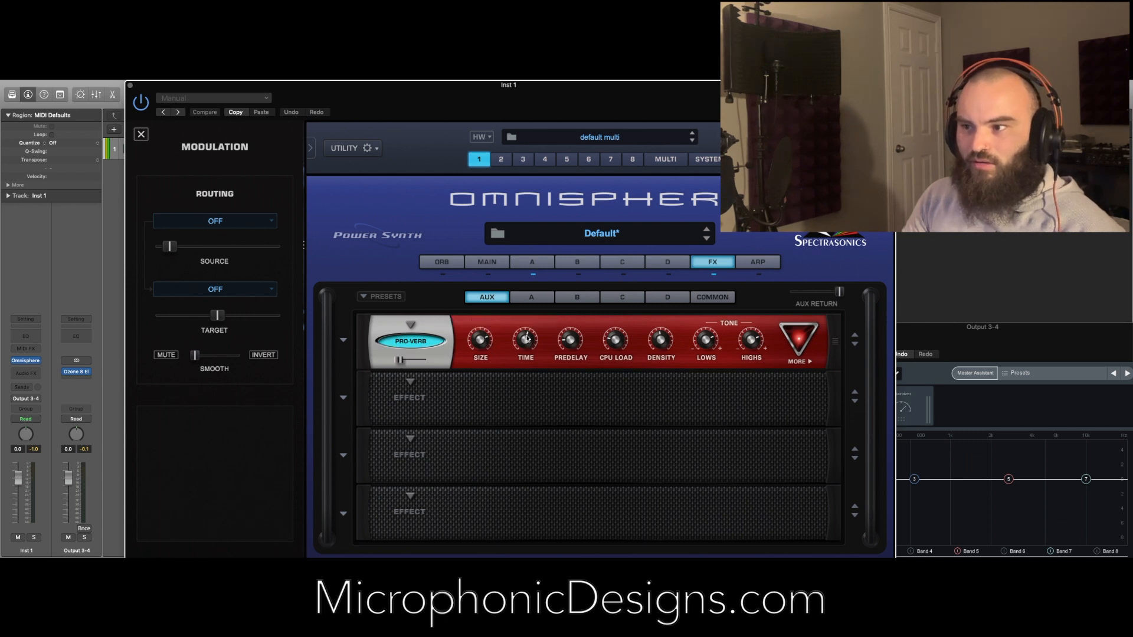
click(796, 339)
mouse_move(615, 331)
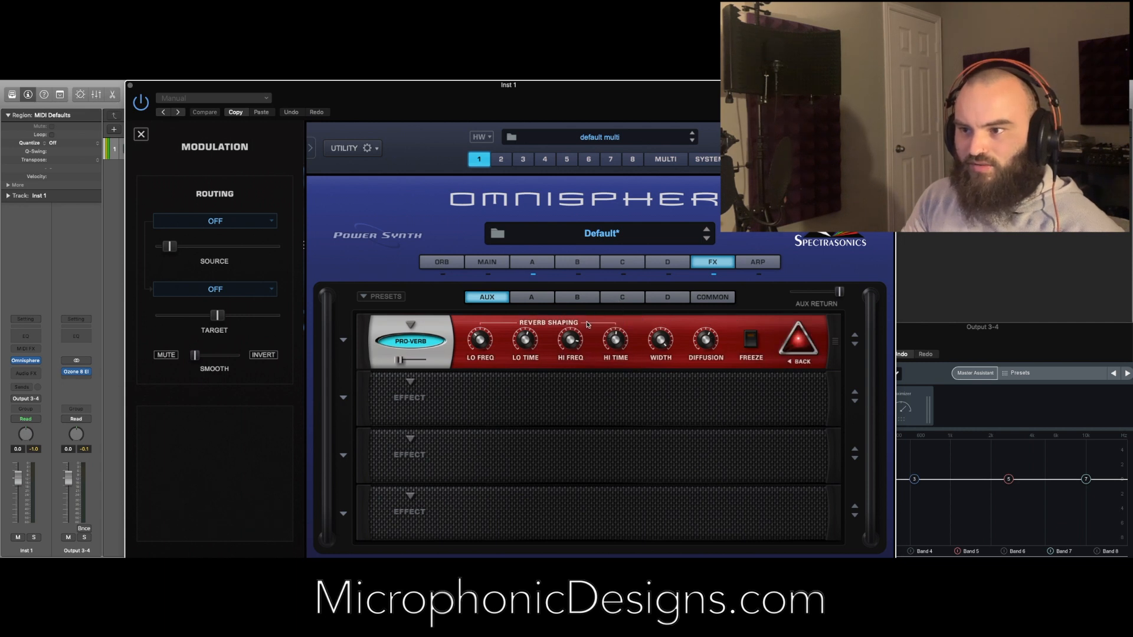
drag(573, 342, 528, 369)
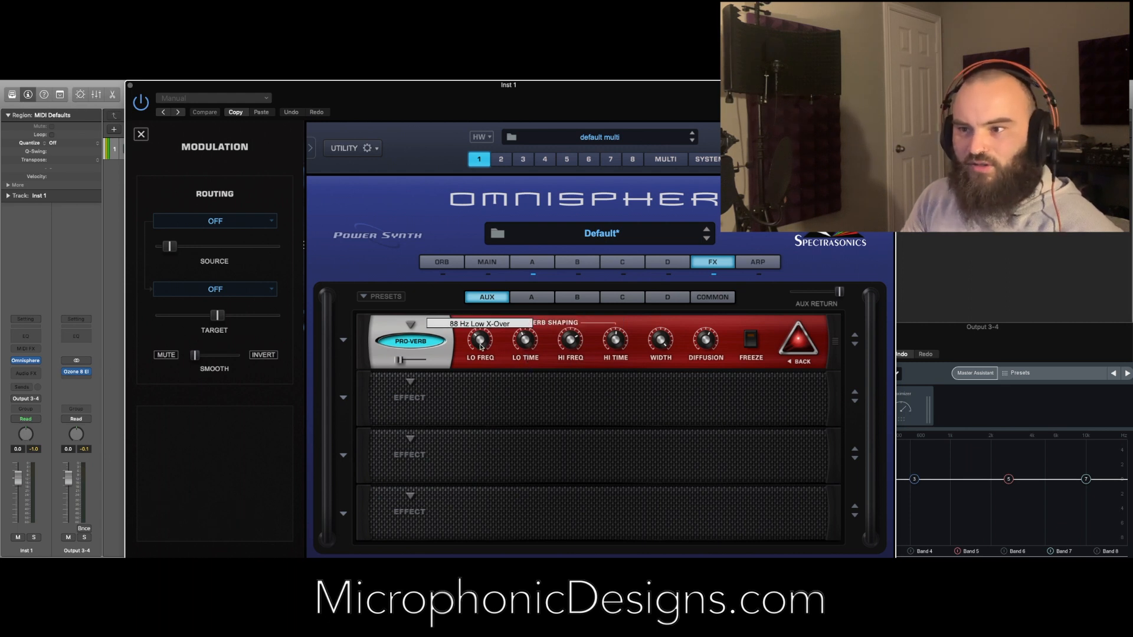
click(795, 341)
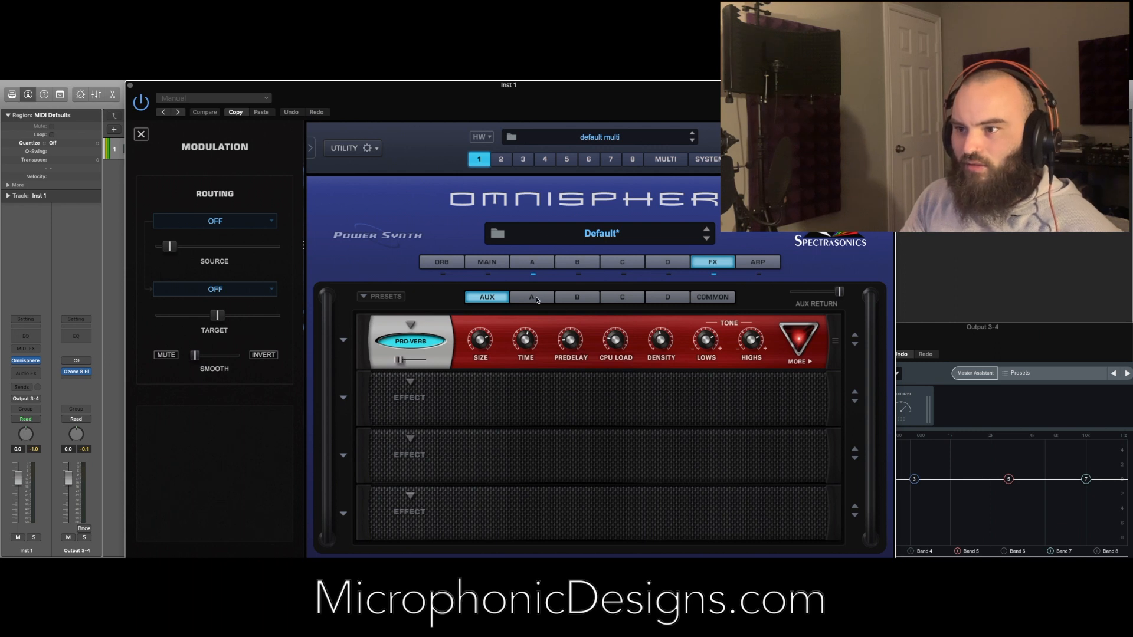
- Audition the aux reverb by raising layer A's aux send to maximum and bringing it back to zero
click(533, 298)
drag(799, 296, 852, 298)
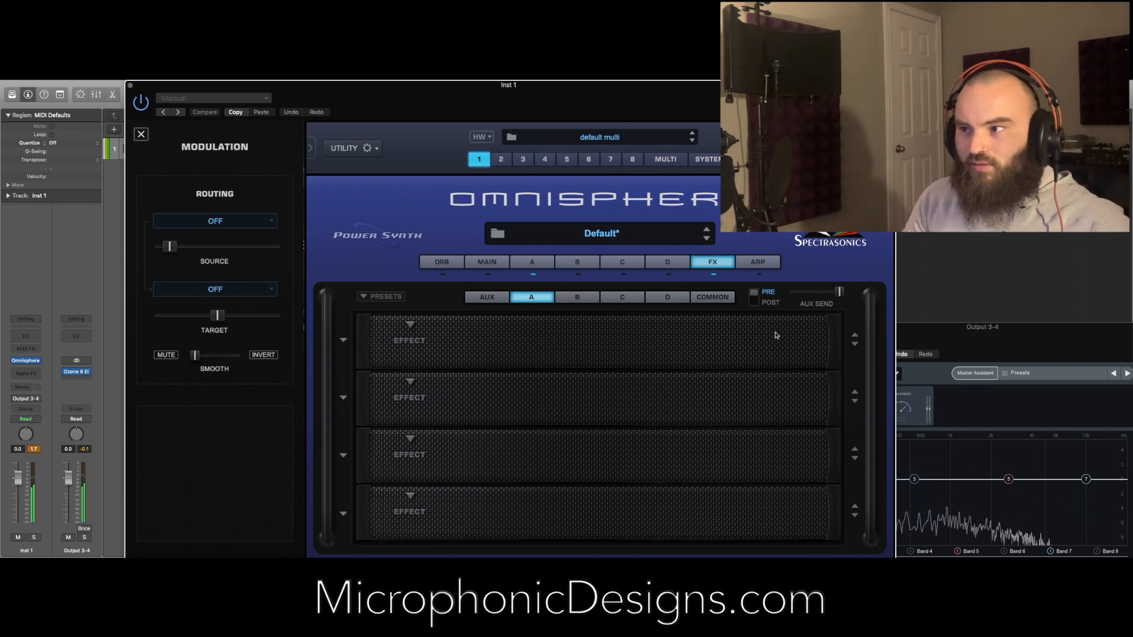
drag(839, 291, 759, 305)
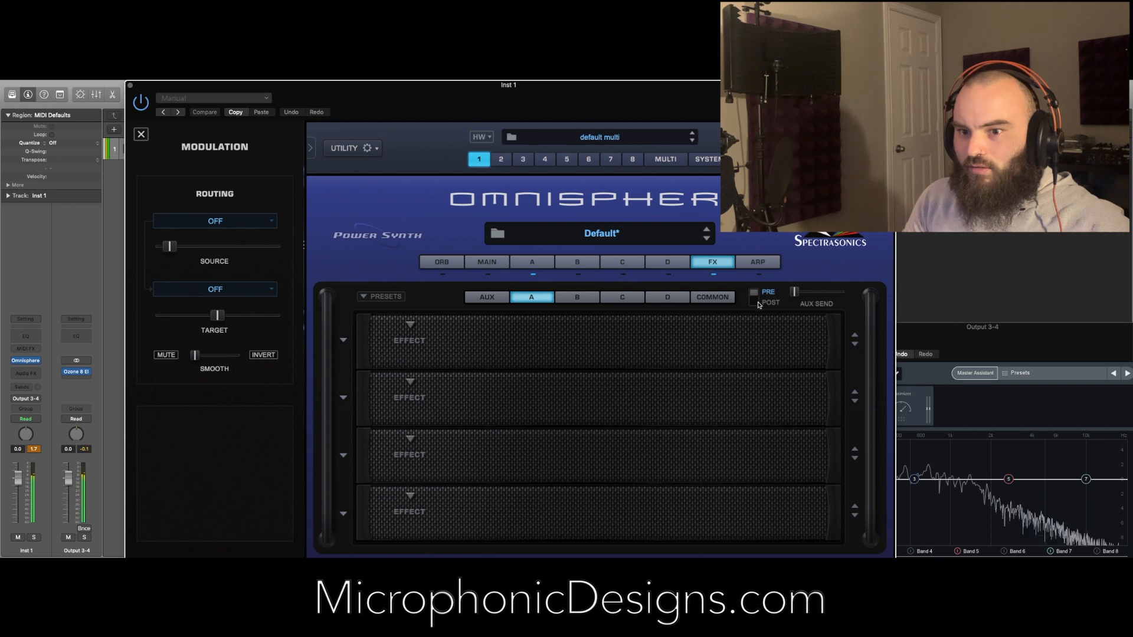
- Modulate layer A's aux send with LFO2, chosen from the full list of modulation sources
right_click(796, 295)
click(792, 307)
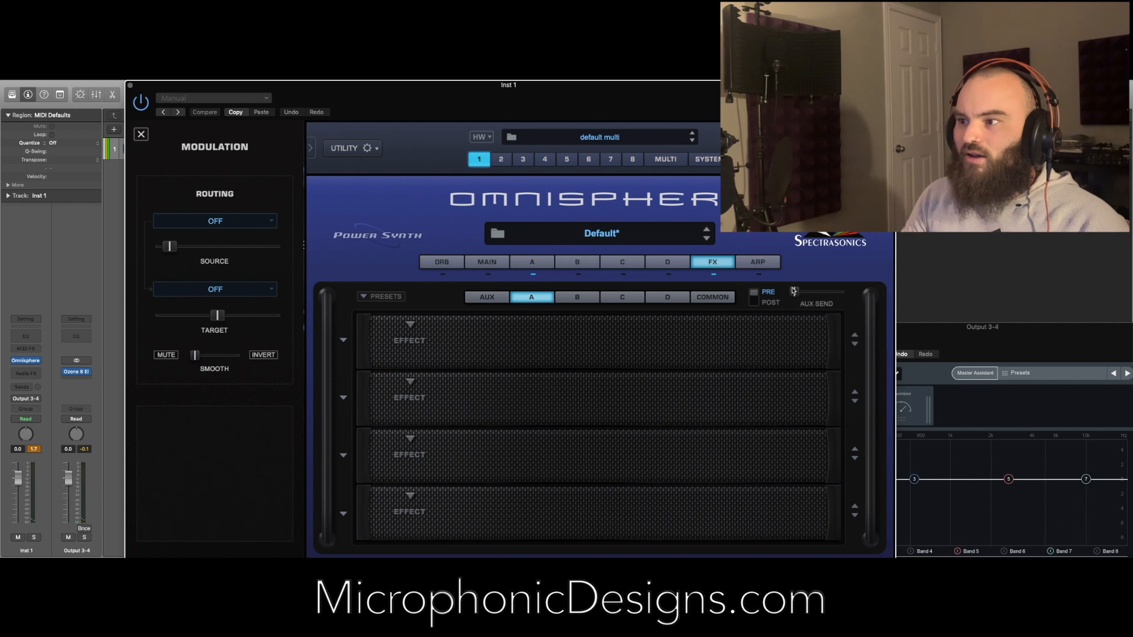
right_click(795, 294)
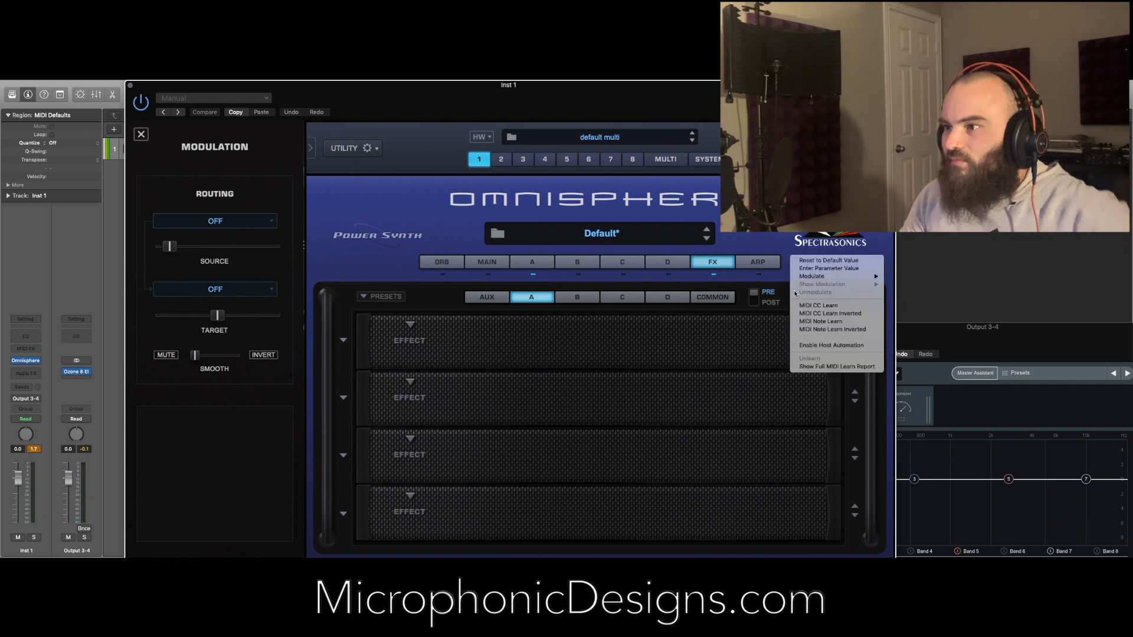
mouse_move(809, 277)
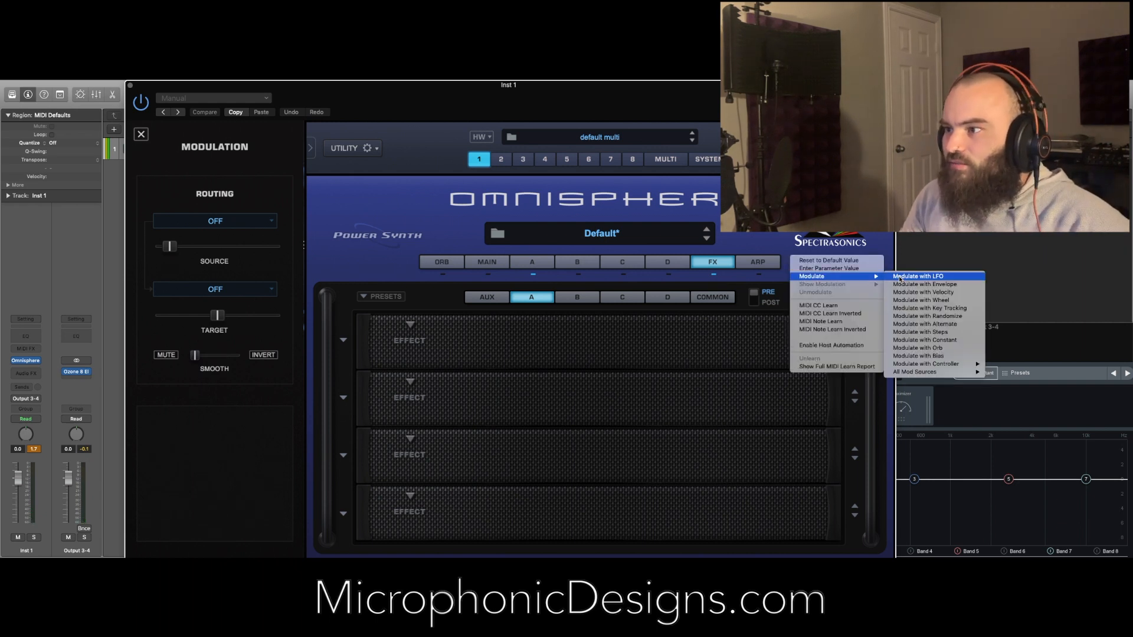
mouse_move(968, 372)
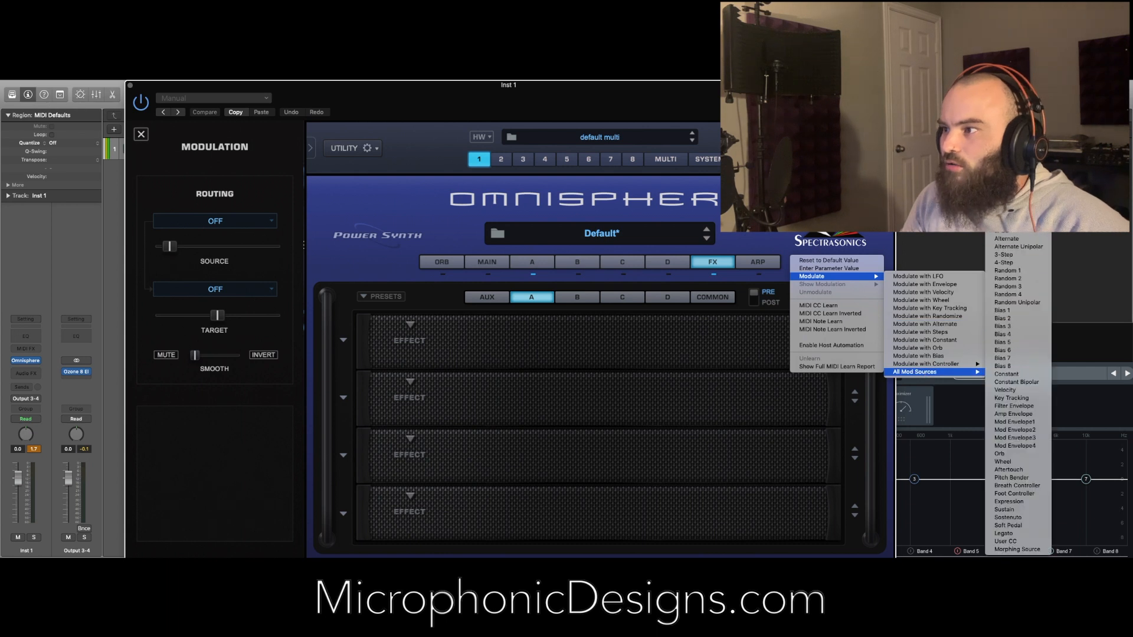
click(1006, 183)
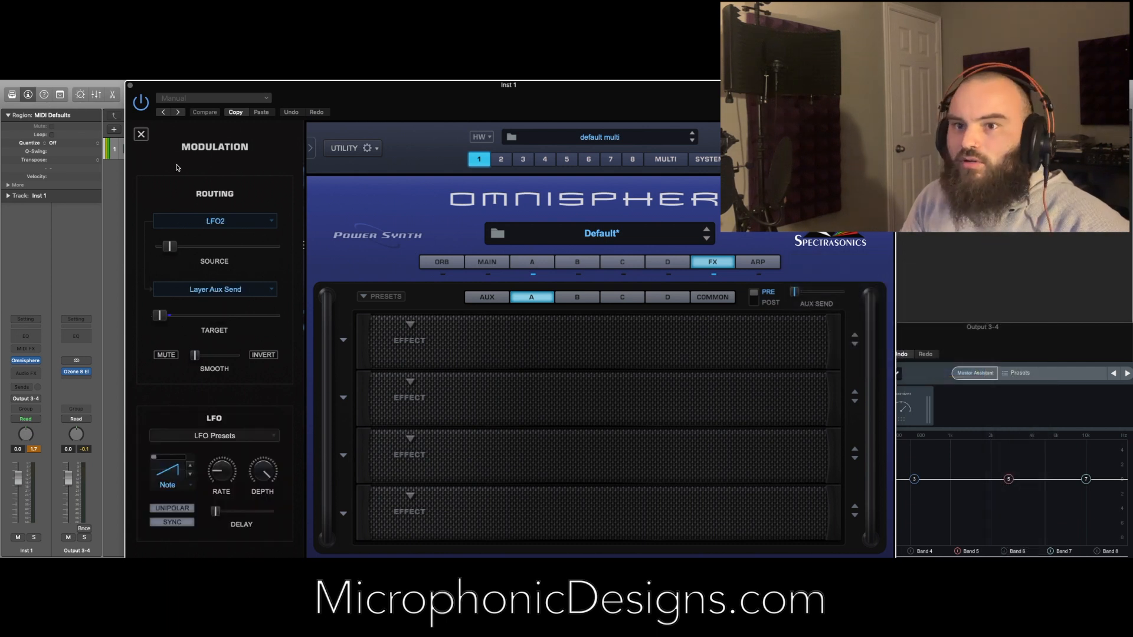
- Open layer A's enlarged modulation matrix and keep Layer Aux Send as the target of the LFO2 routing
click(142, 134)
click(521, 260)
click(481, 299)
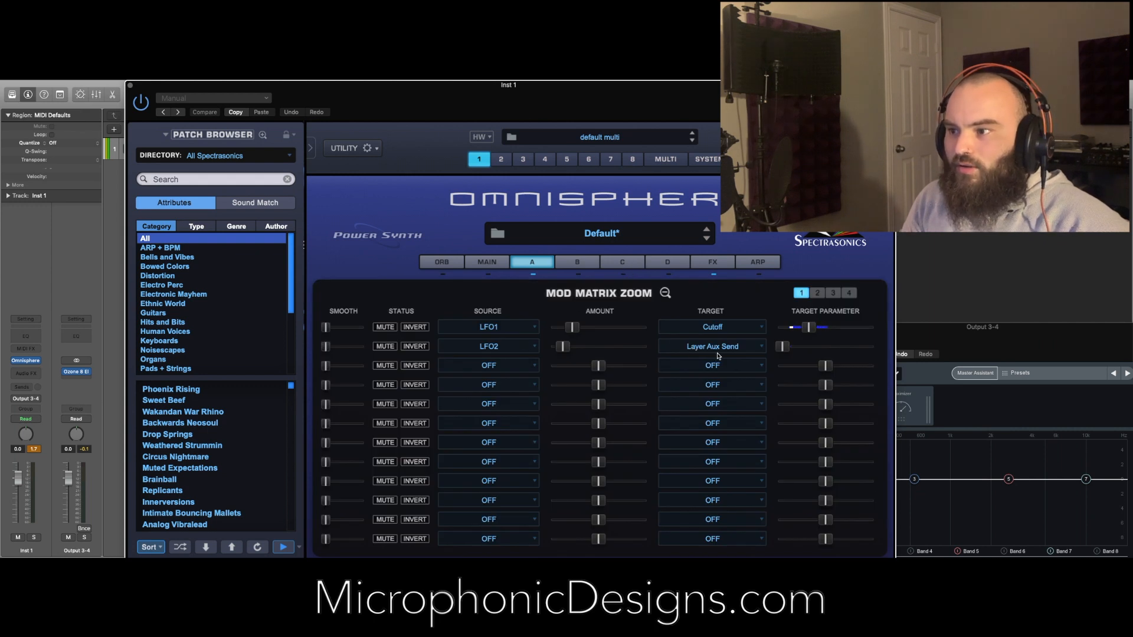
click(738, 347)
mouse_move(737, 345)
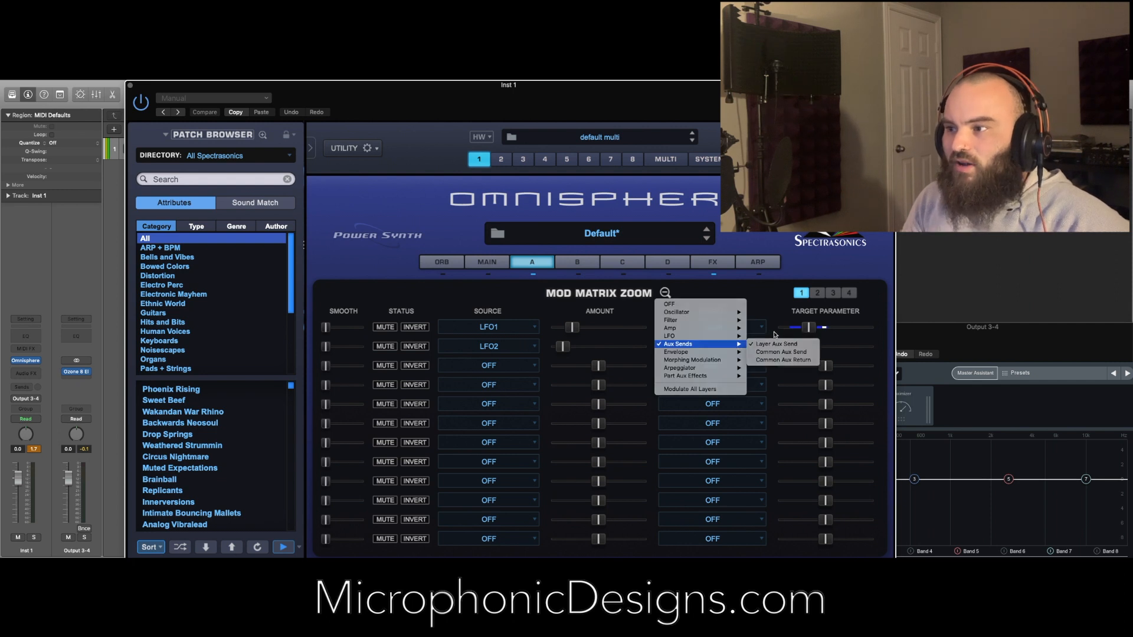
click(761, 344)
- Look through the Common and individual layer effects racks, ending on layer A's rack
click(706, 266)
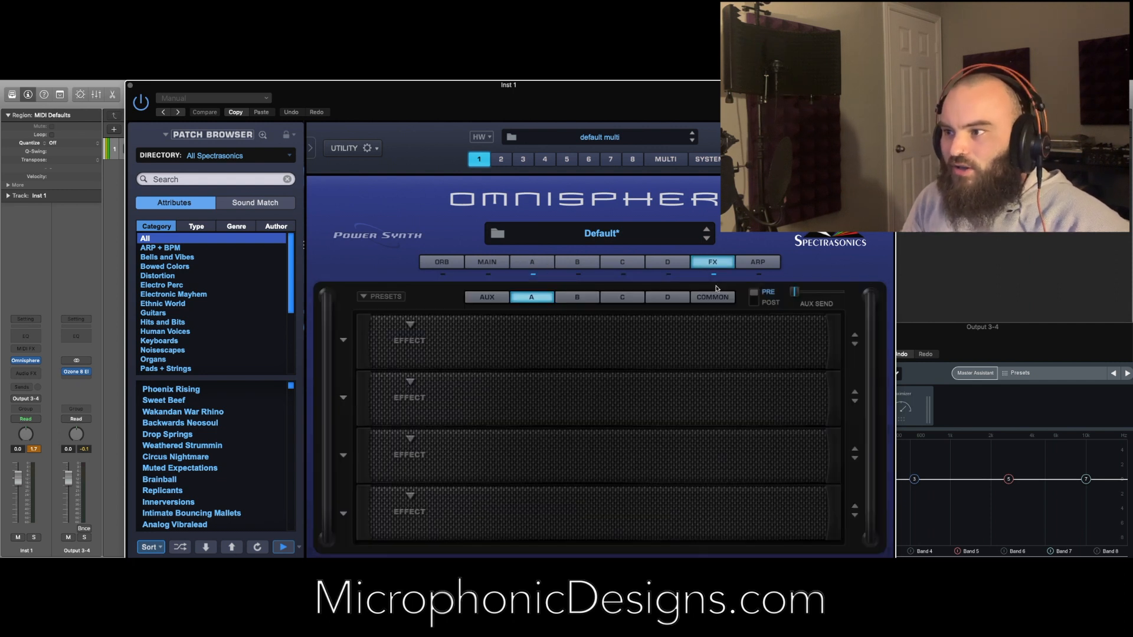
click(697, 299)
click(667, 298)
click(636, 299)
click(577, 299)
click(537, 299)
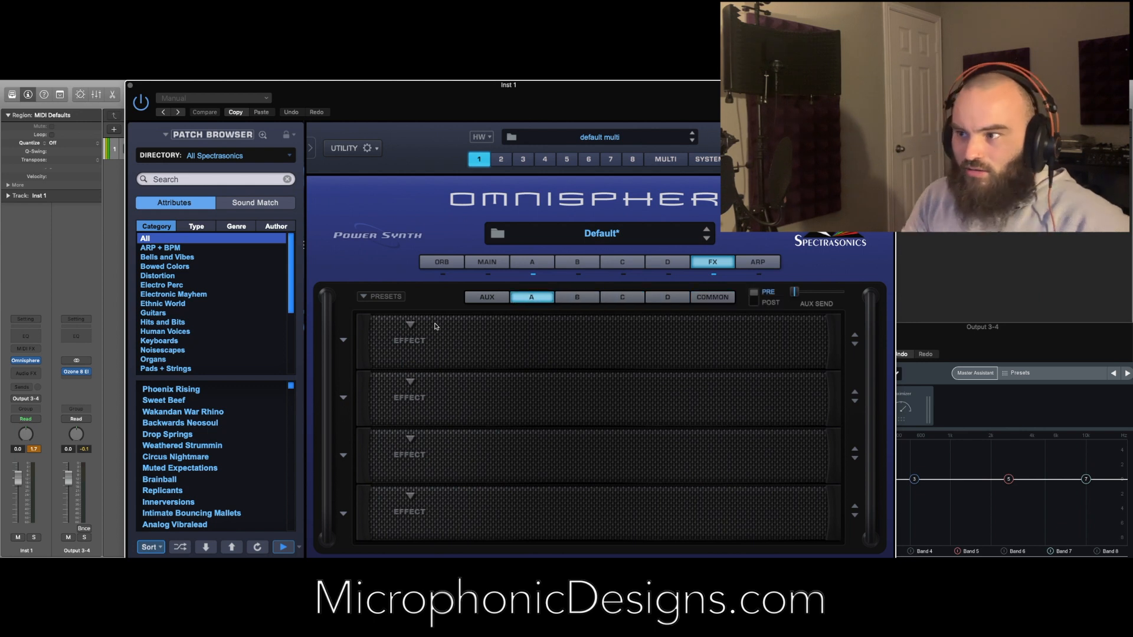
- In layer A's modulation matrix, set the Layer Aux Send target parameter to about 0.092 and slightly raise LFO2's amount
click(529, 262)
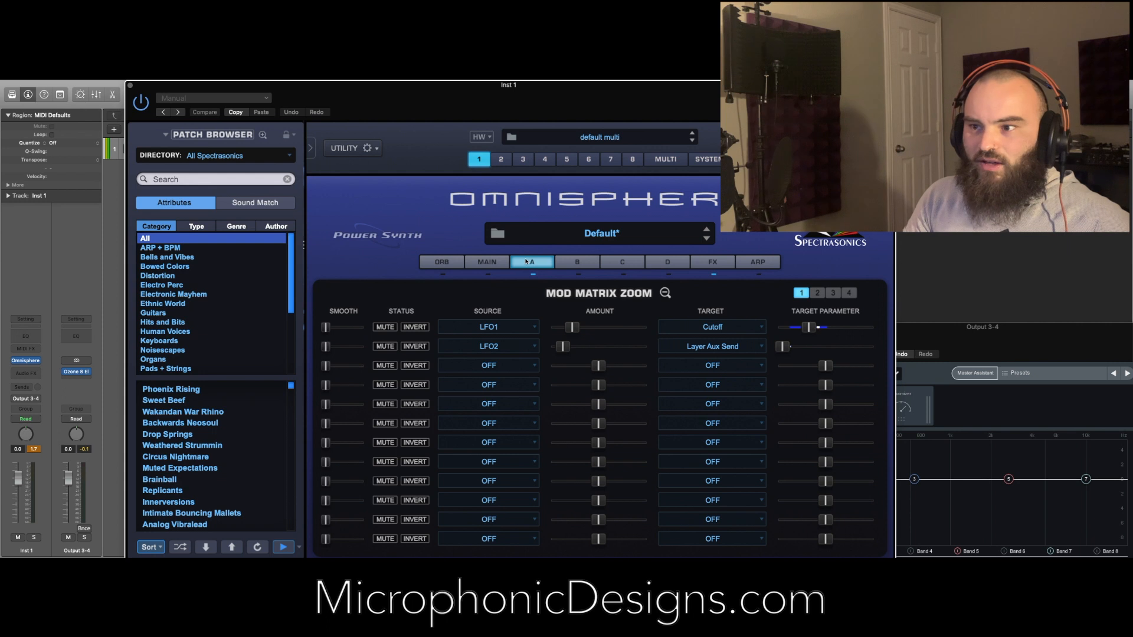
click(783, 352)
drag(783, 353, 787, 354)
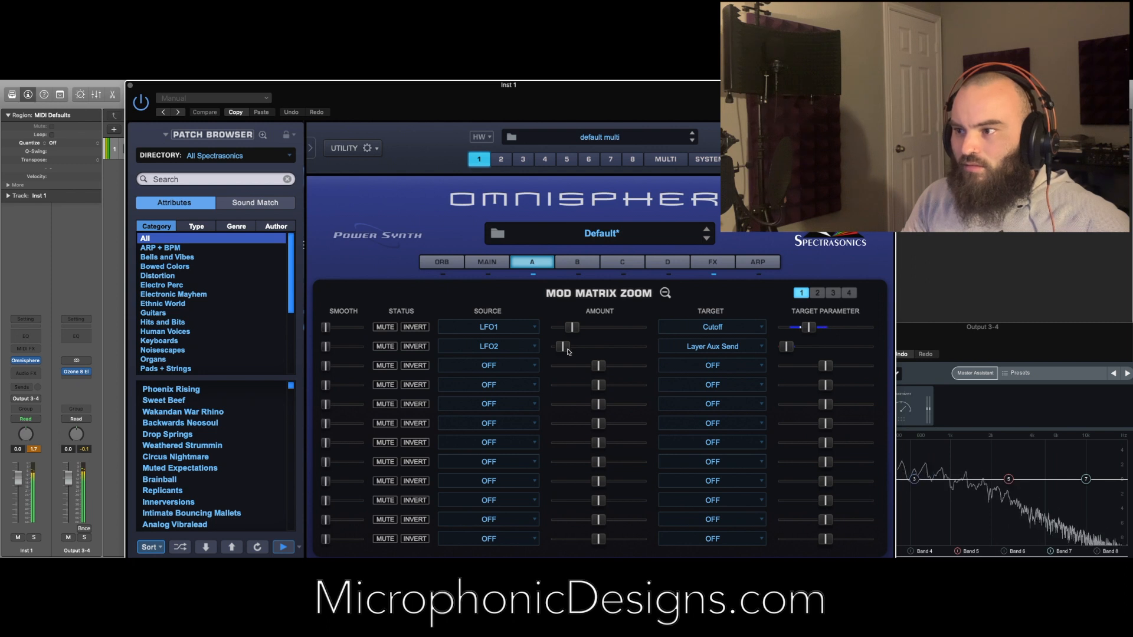
drag(563, 346, 566, 347)
drag(786, 353, 790, 351)
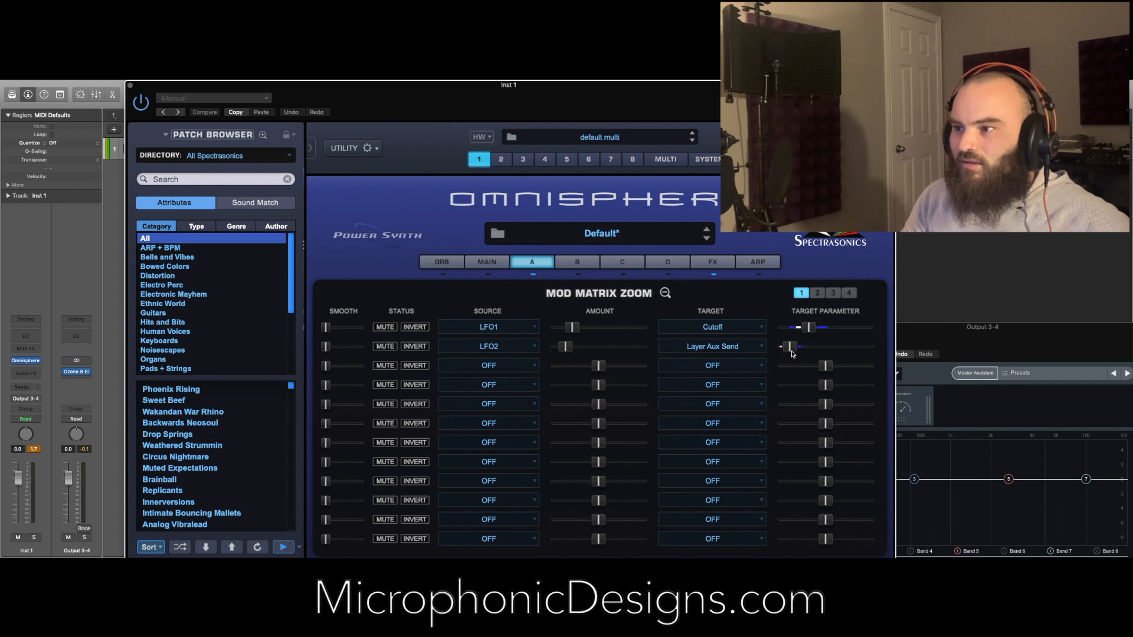
mouse_move(792, 353)
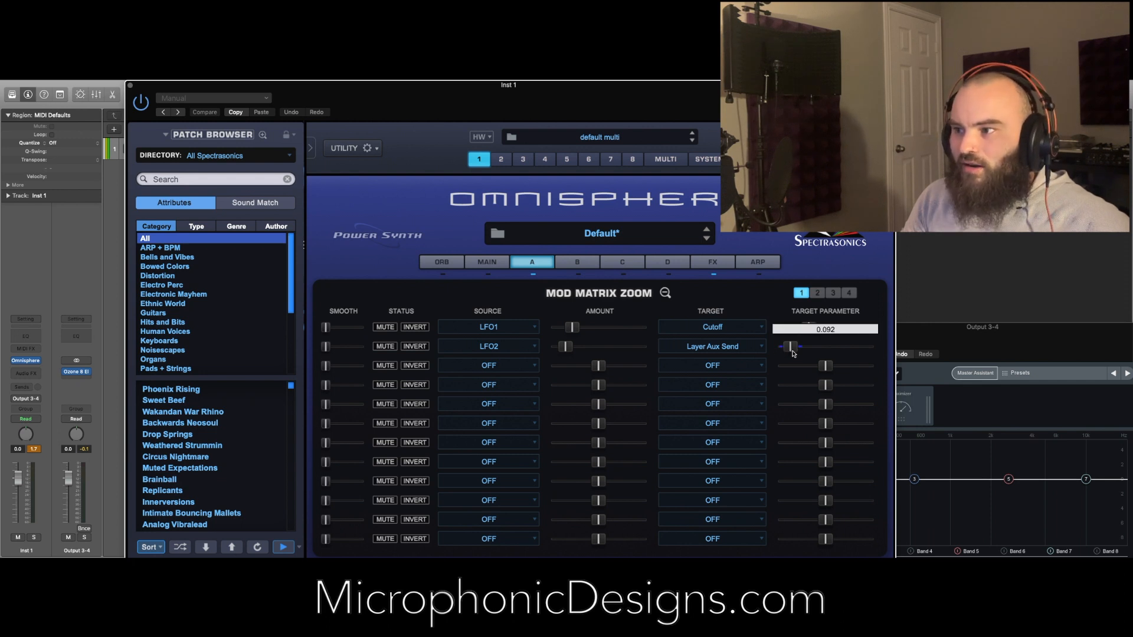
drag(794, 353, 795, 351)
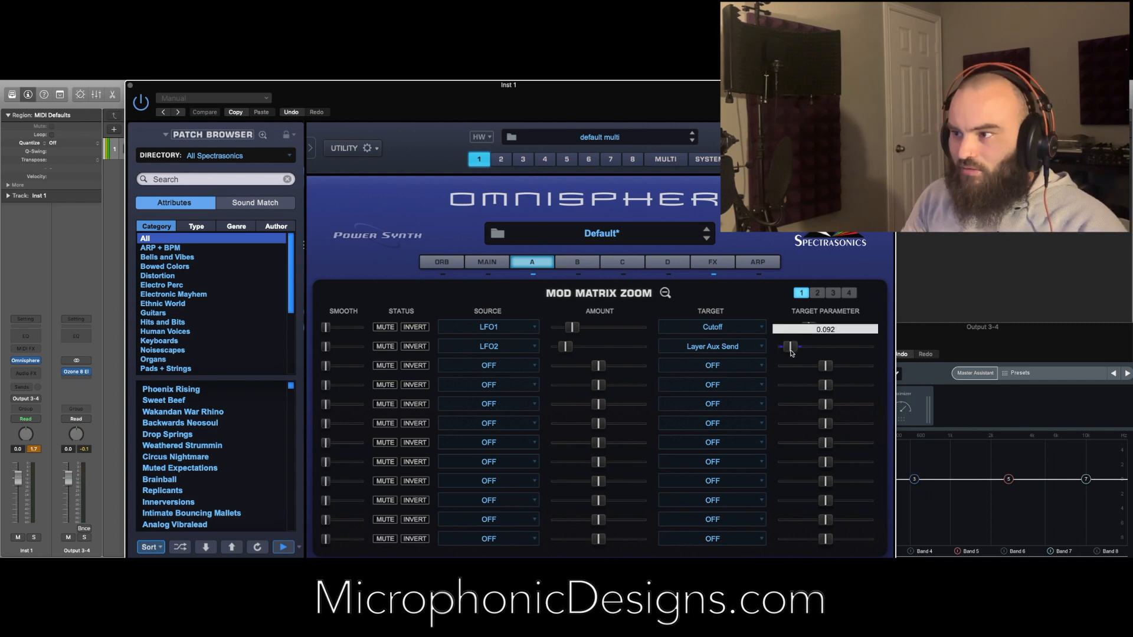
right_click(792, 352)
click(778, 352)
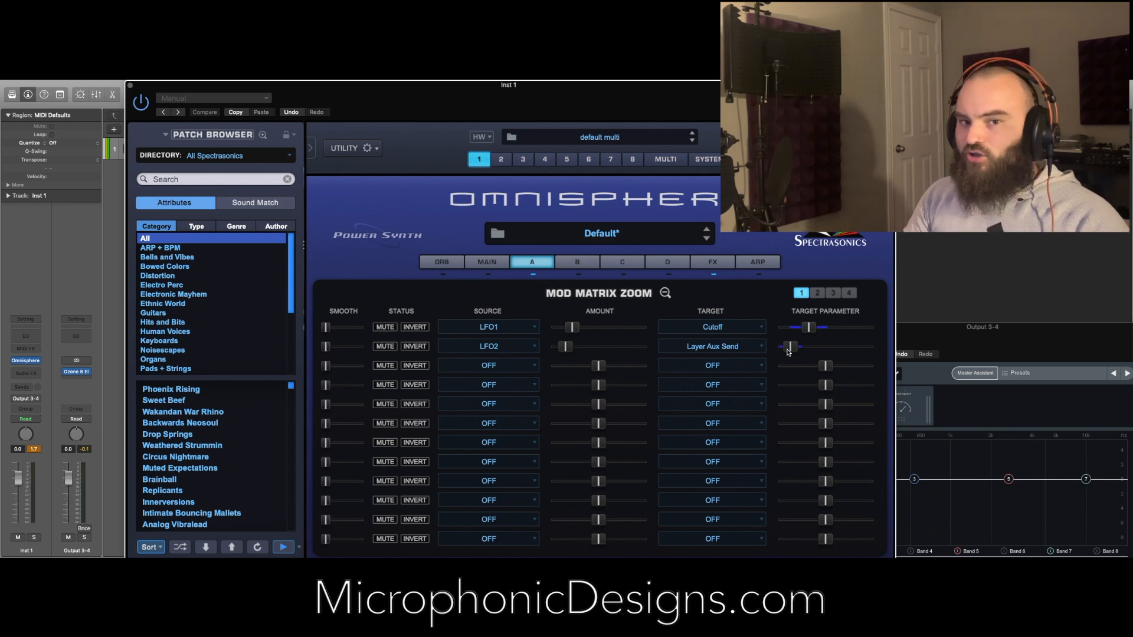
mouse_move(790, 351)
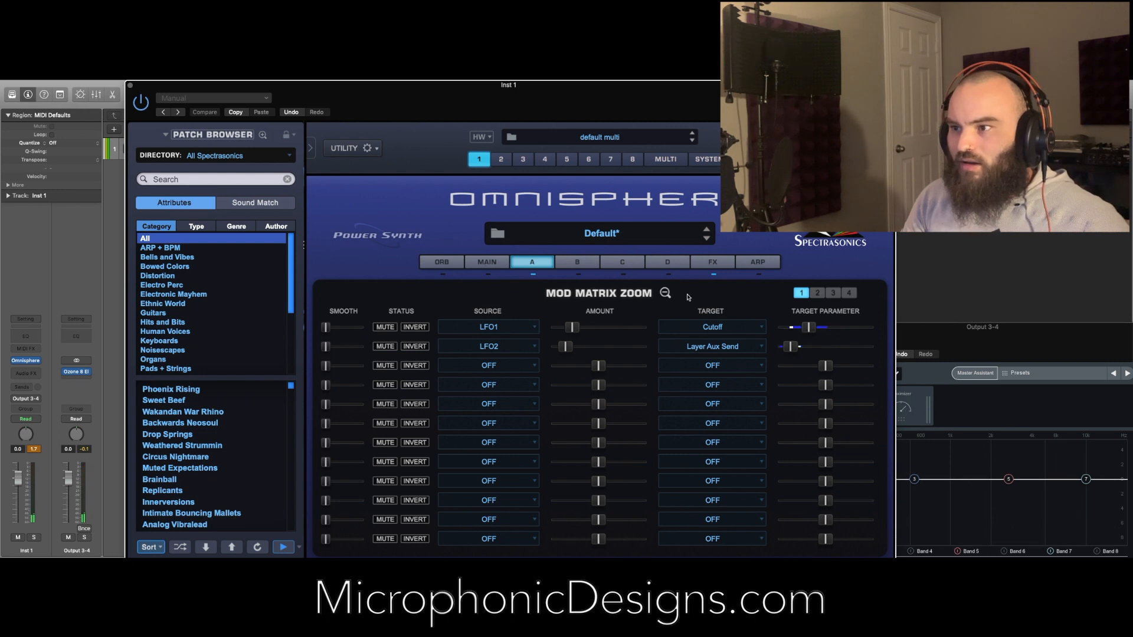
- Check the PRO-Verb mix in the Aux effects rack and return to layer A's modulation matrix
click(715, 262)
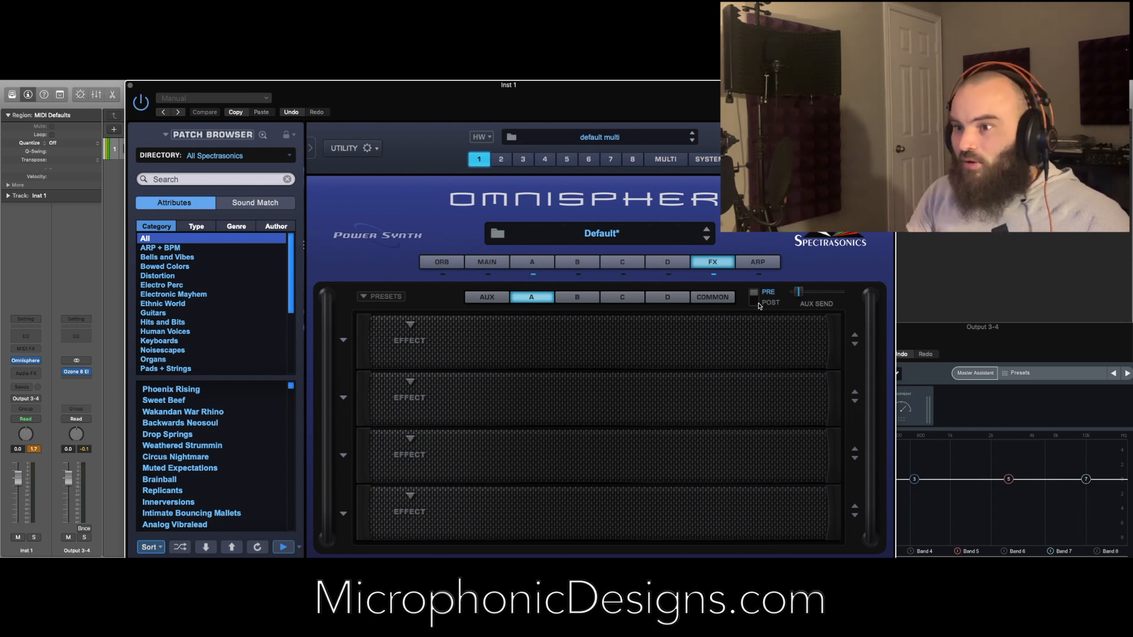
click(466, 300)
mouse_move(401, 363)
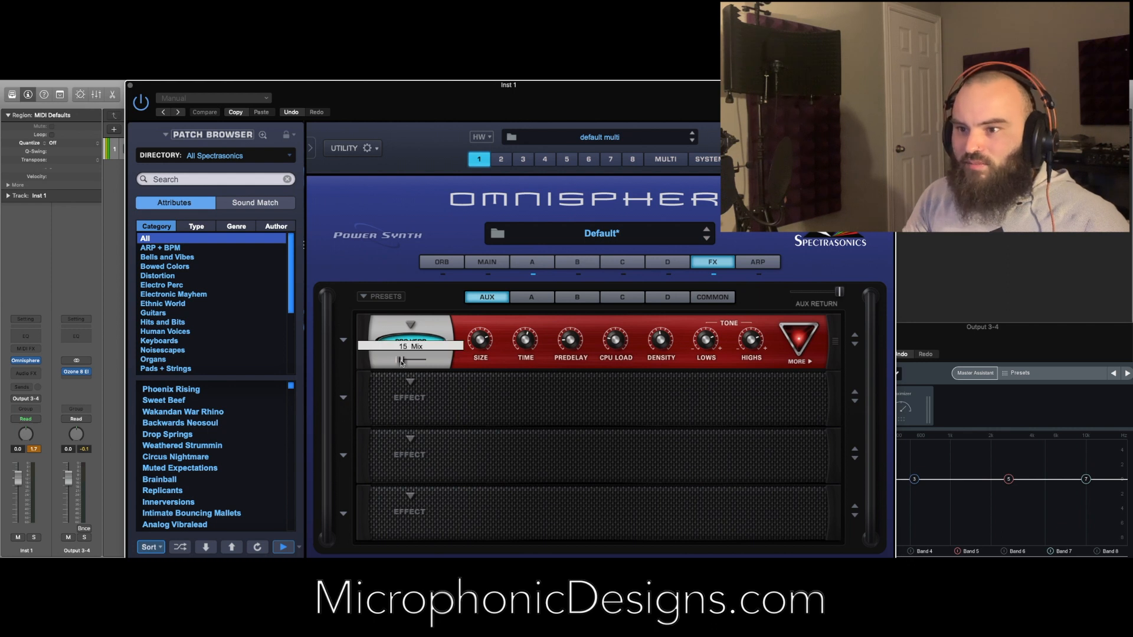
click(550, 263)
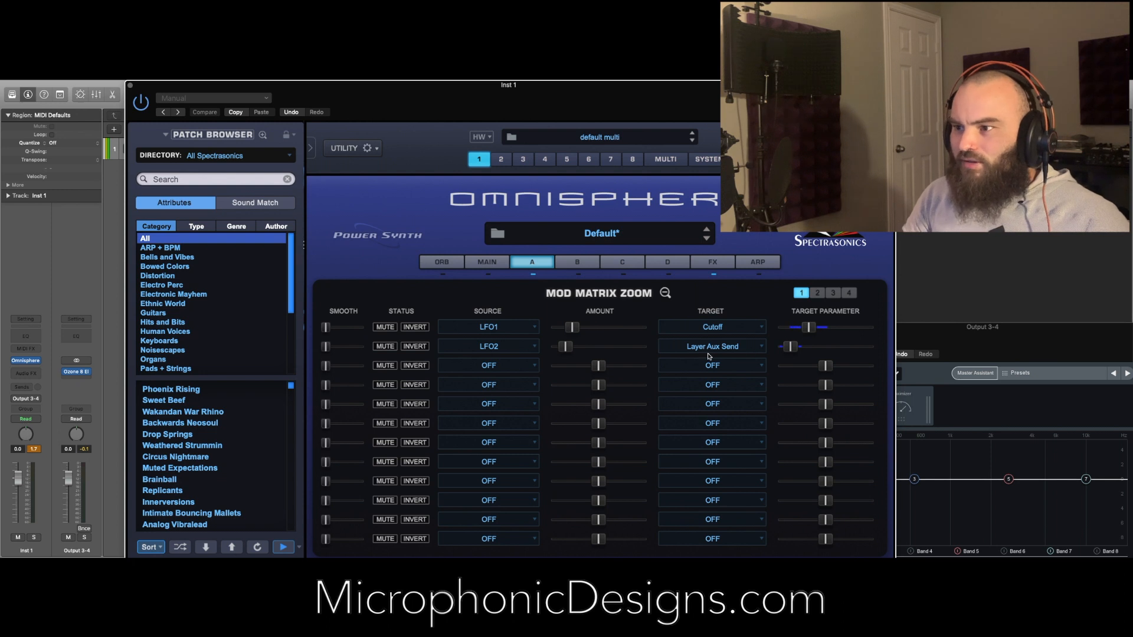
- In layer A's modulation matrix, raise LFO2's amount and its Layer Aux Send target parameter to about mid-range, checking the Aux effects rack
drag(791, 347, 812, 347)
drag(565, 347, 606, 347)
drag(817, 343, 832, 350)
drag(608, 348, 598, 352)
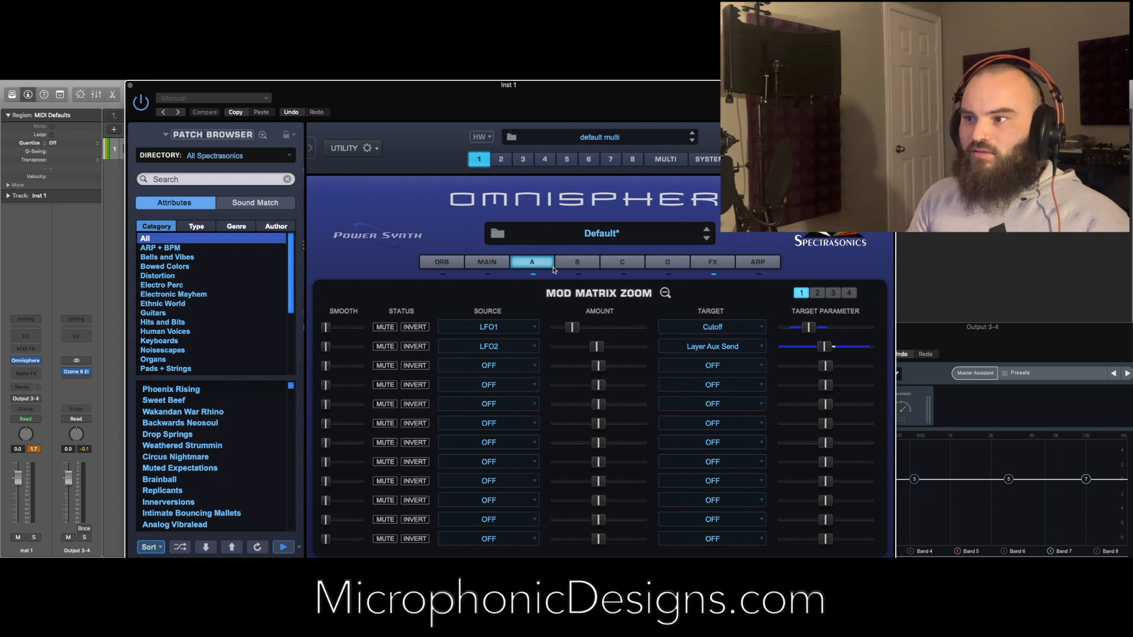
click(707, 264)
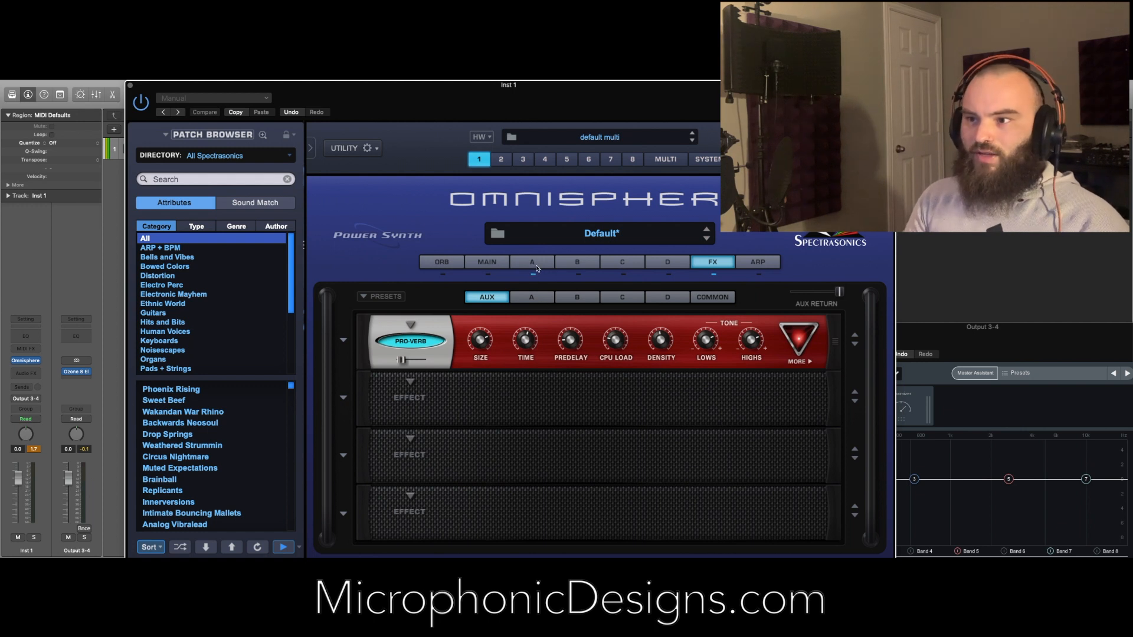
click(533, 263)
drag(827, 347, 814, 352)
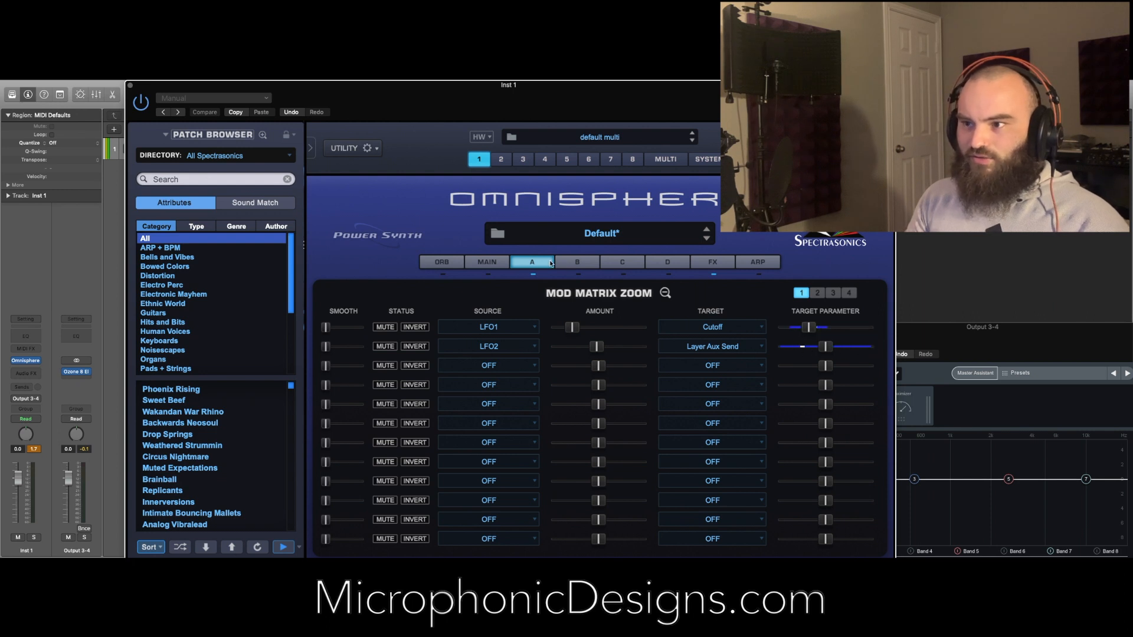
- In the Aux effects rack, raise the PRO-Verb mix to about 28 and open the reverb's shaping controls
click(713, 263)
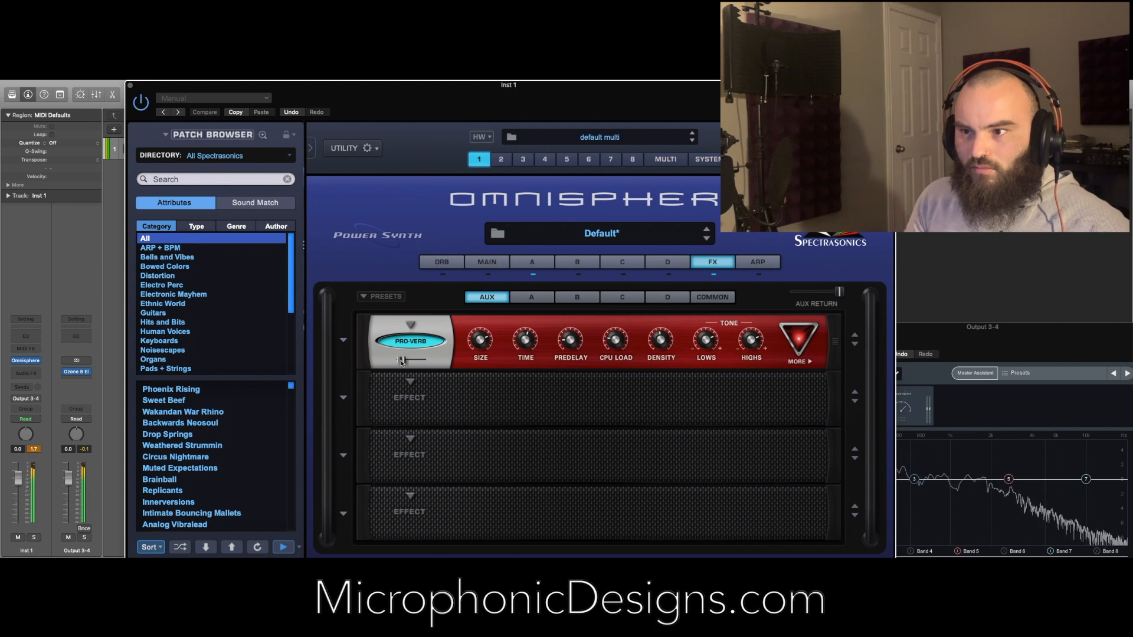
drag(402, 362, 404, 361)
mouse_move(486, 341)
scroll(485, 340, up, 3)
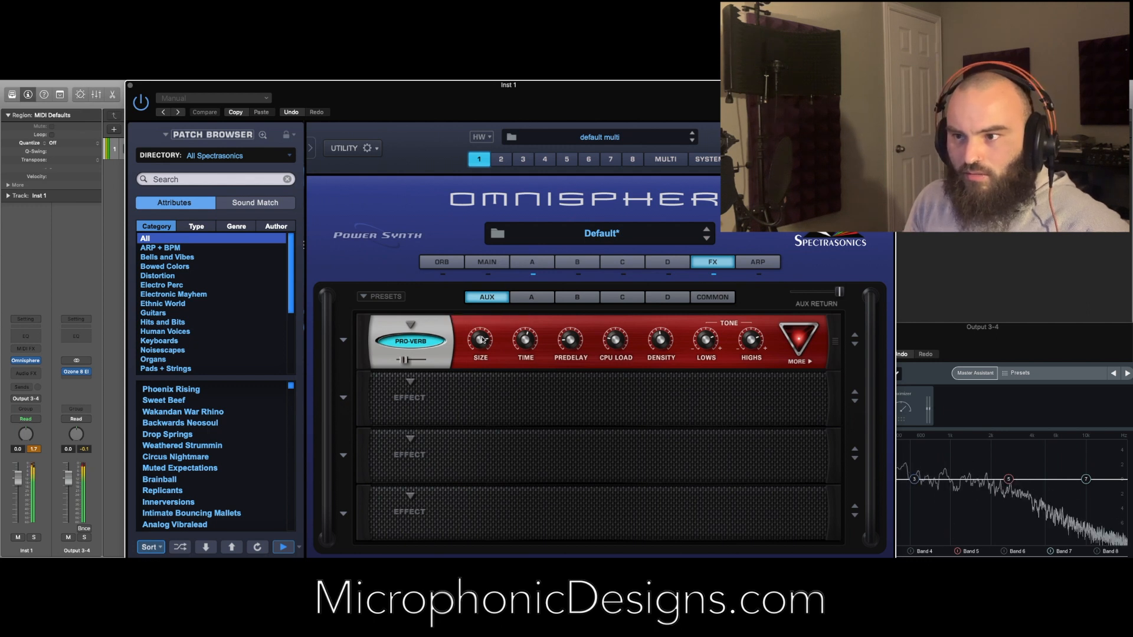
mouse_move(406, 360)
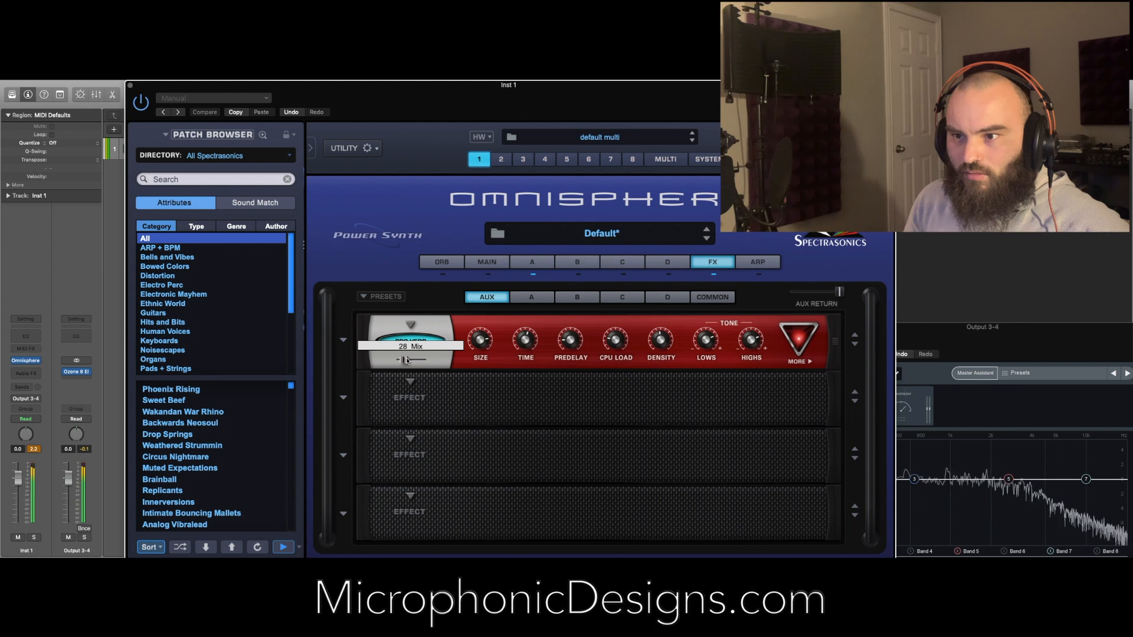
mouse_move(524, 336)
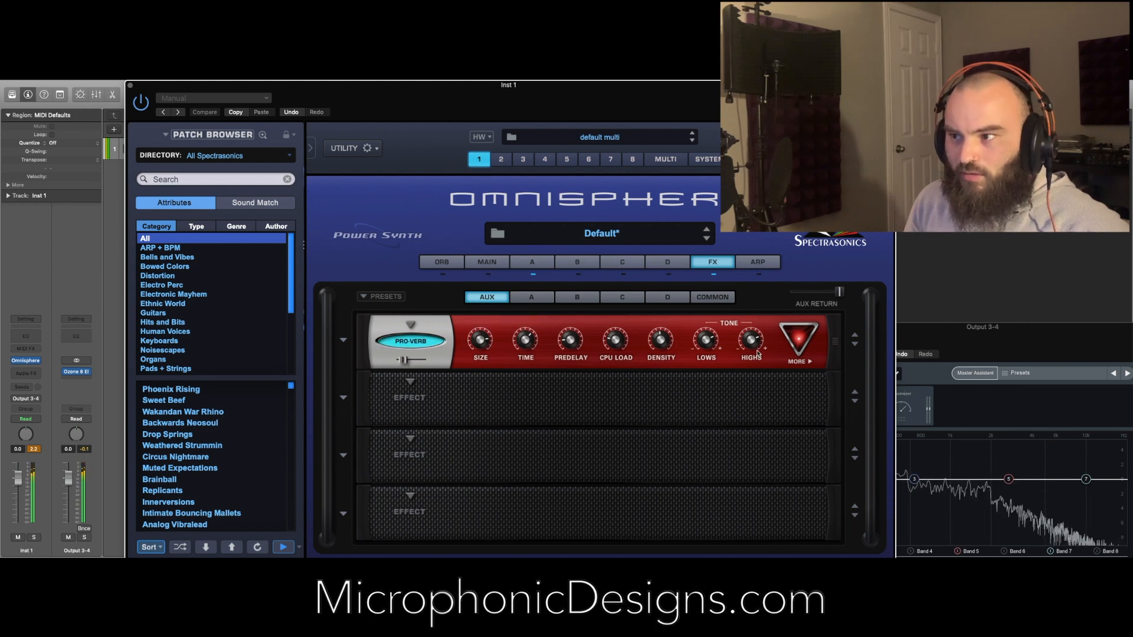
click(802, 345)
mouse_move(615, 346)
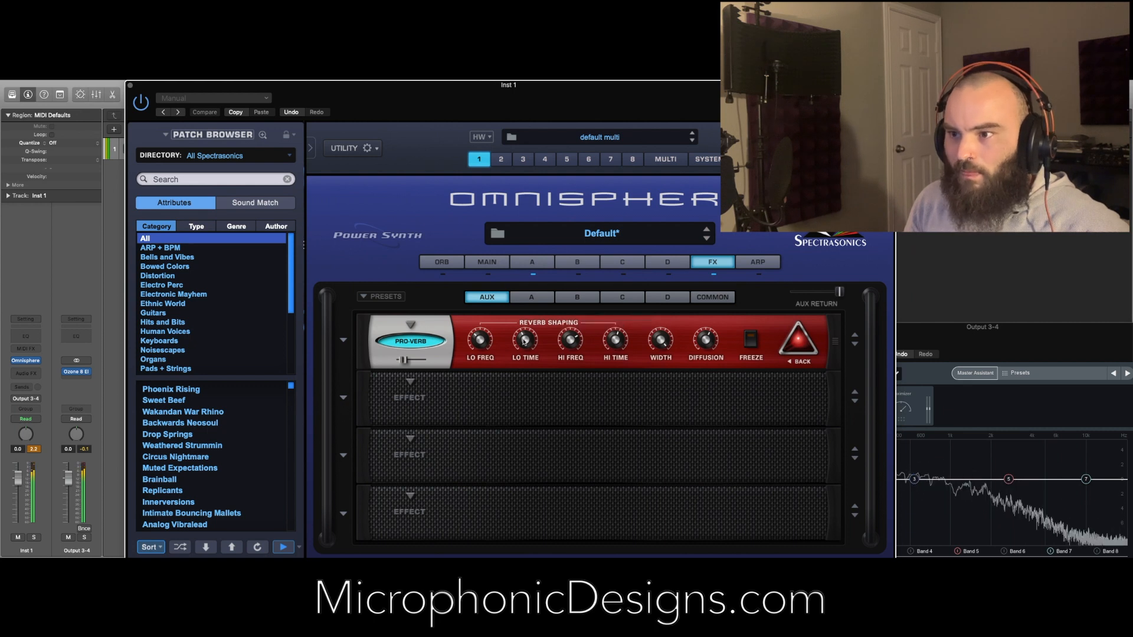
mouse_move(525, 344)
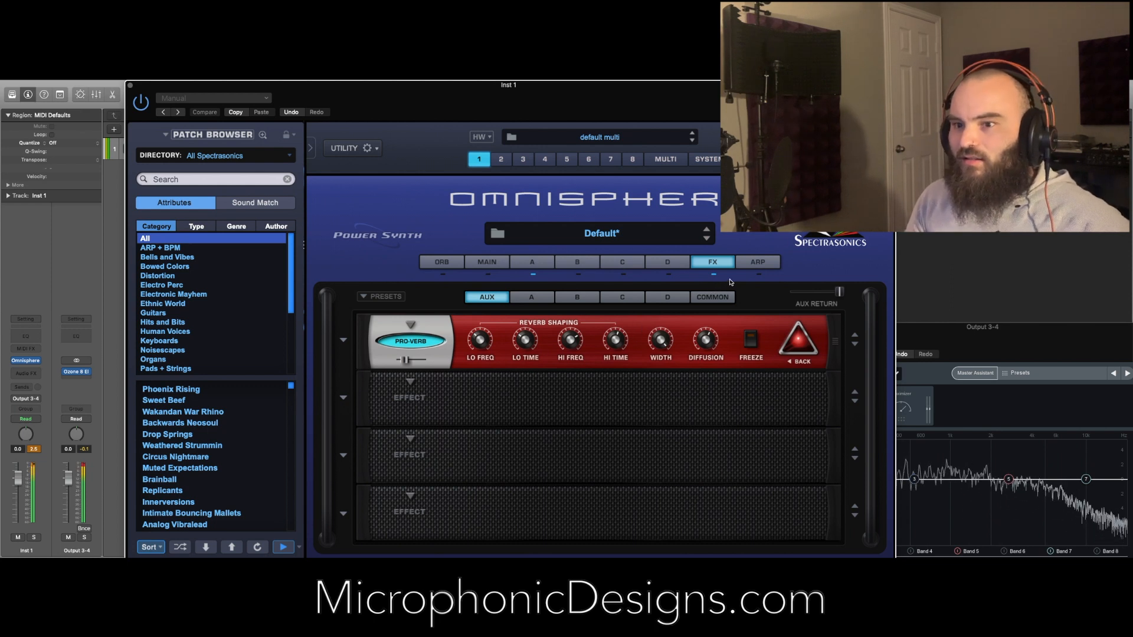
- Reset the Inst 1 channel's peak level and add a Modern Compressor to the second slot of the Common effects rack
click(36, 449)
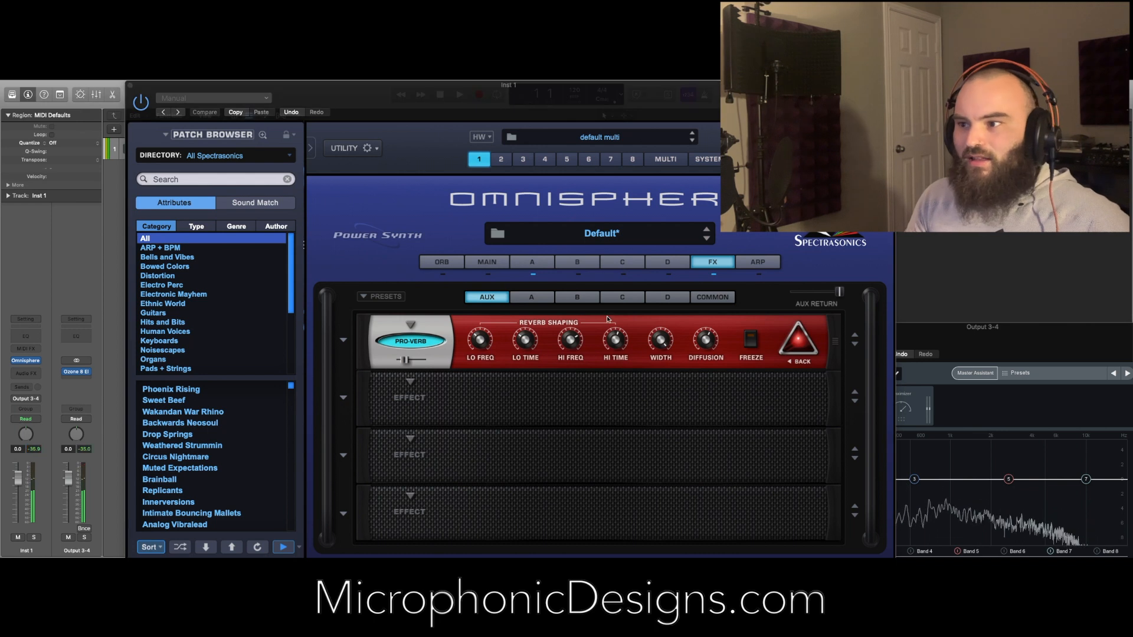
click(713, 296)
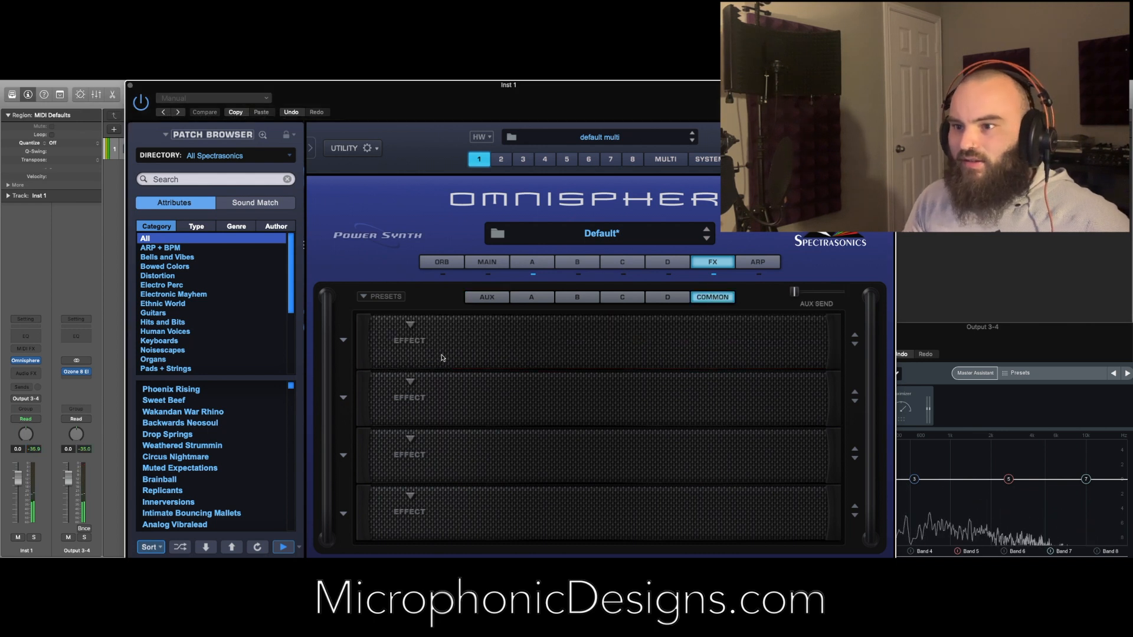
click(410, 381)
mouse_move(425, 396)
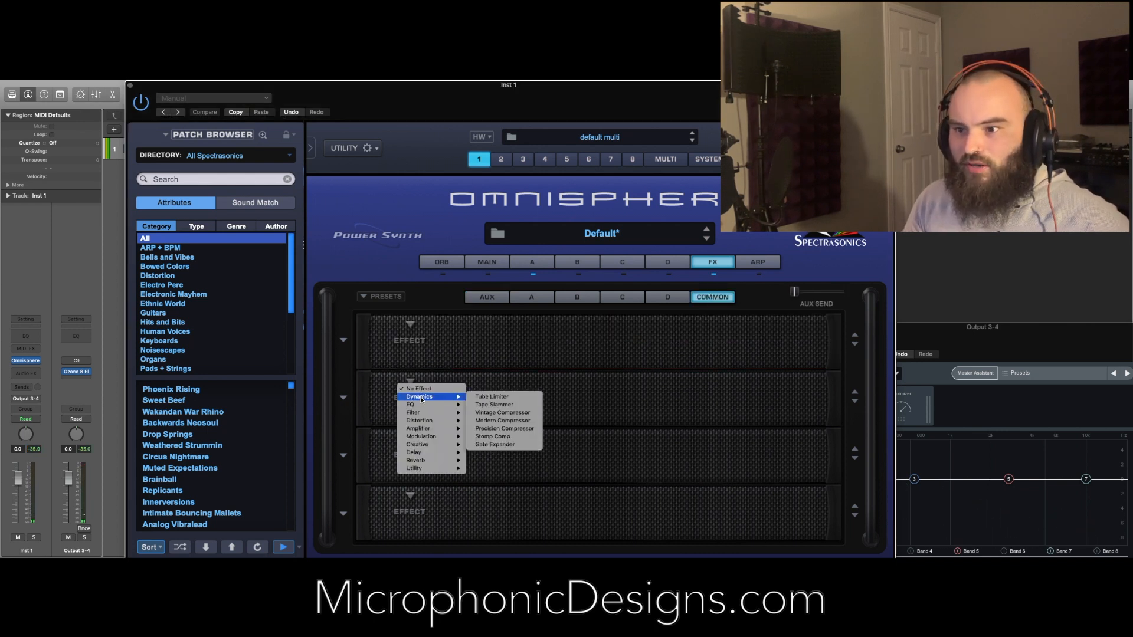
click(529, 421)
mouse_move(485, 402)
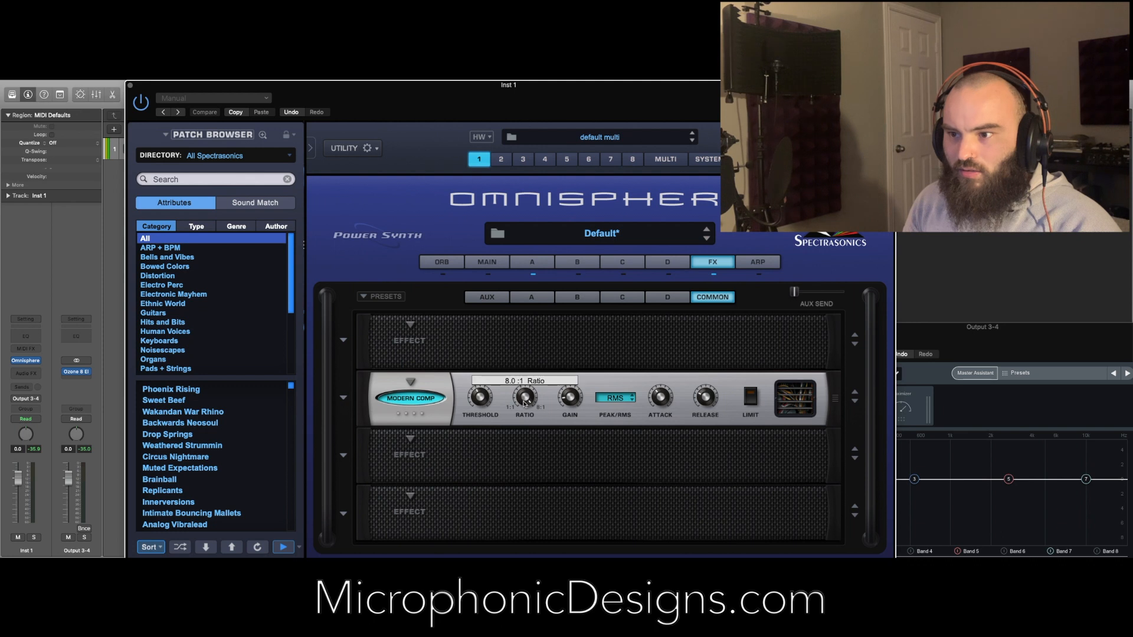
- Lower the Modern Compressor's ratio and attack, set its release to about 322 ms, and fine-tune its gain during playback
mouse_move(528, 397)
drag(527, 397, 530, 440)
mouse_move(664, 397)
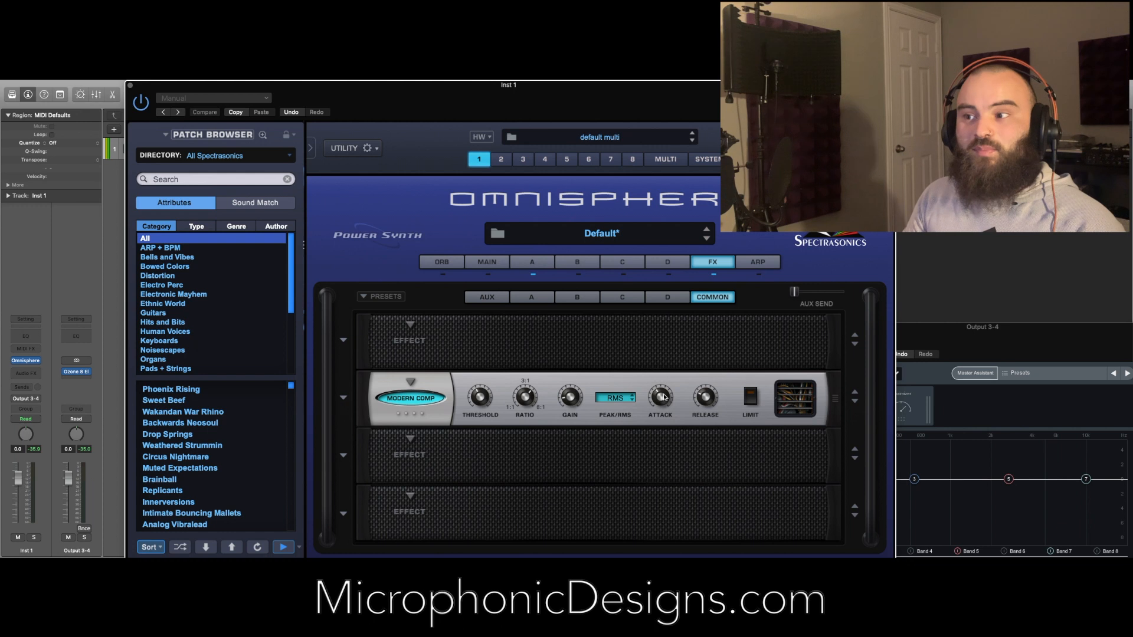
drag(665, 397, 669, 433)
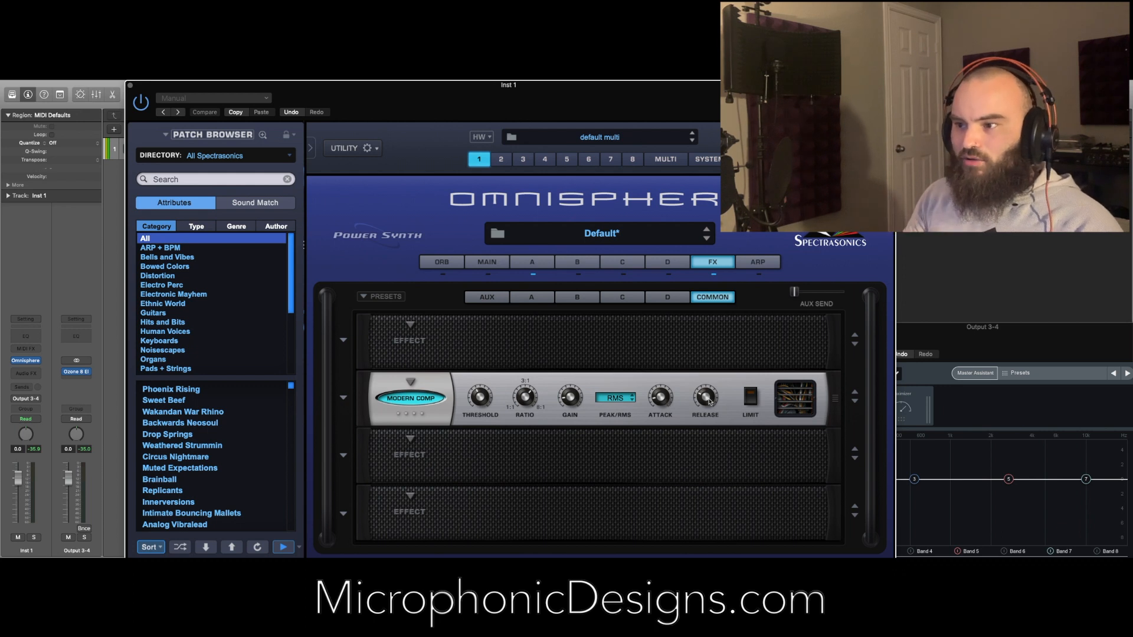
drag(710, 402, 709, 404)
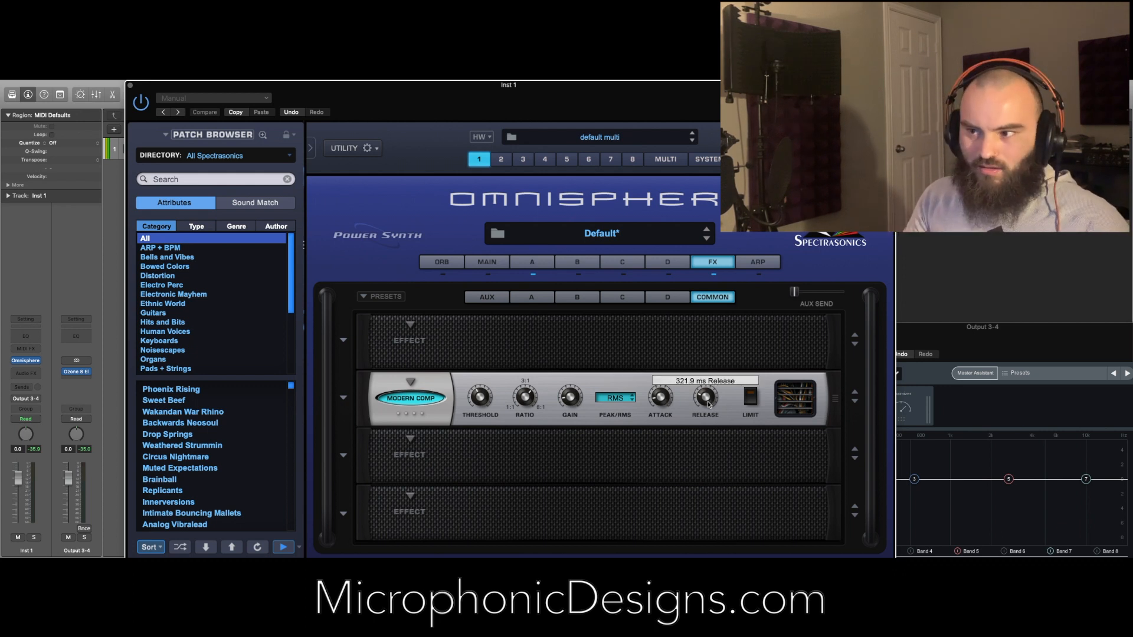
key(space)
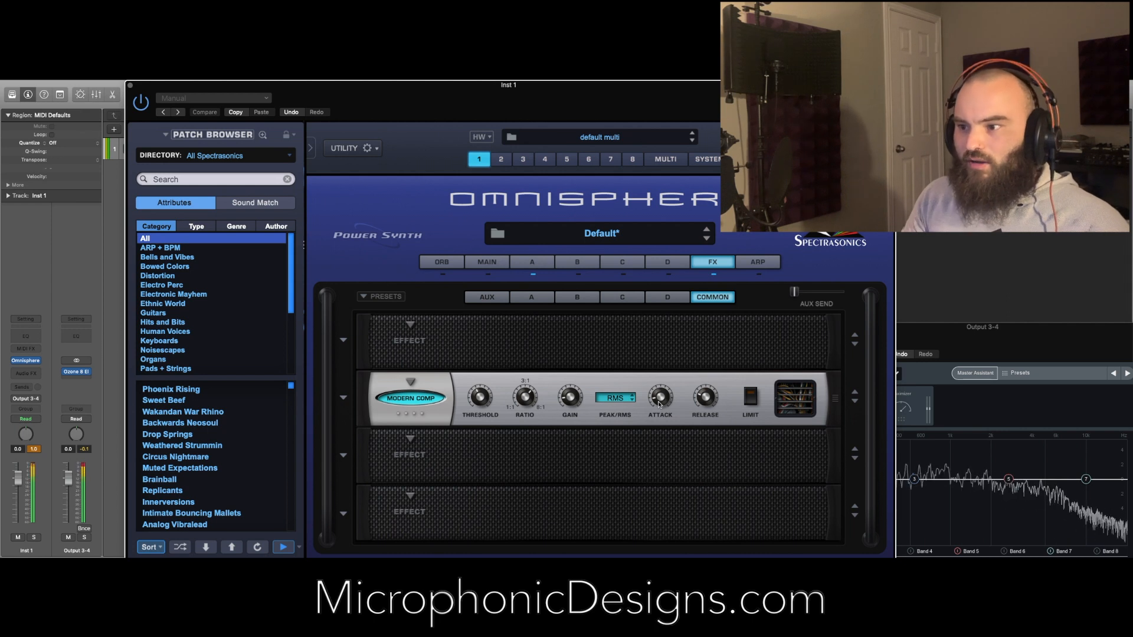
mouse_move(569, 403)
drag(569, 404, 572, 415)
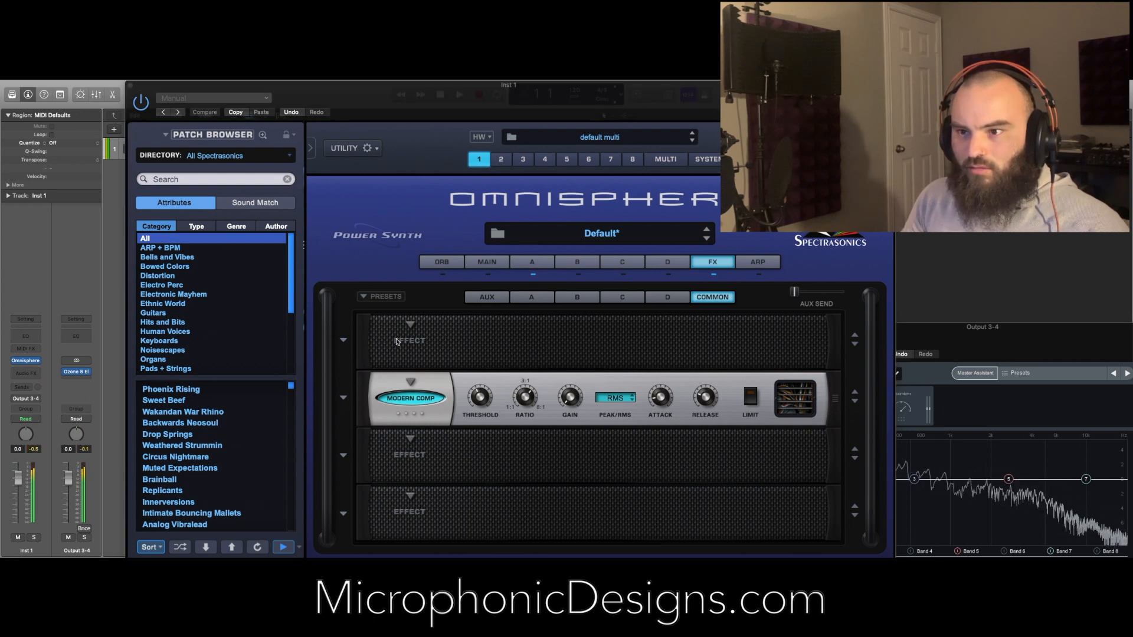
- Add Flame Distortion to the first slot of layer A's effects rack and keep its mix fully wet
click(548, 301)
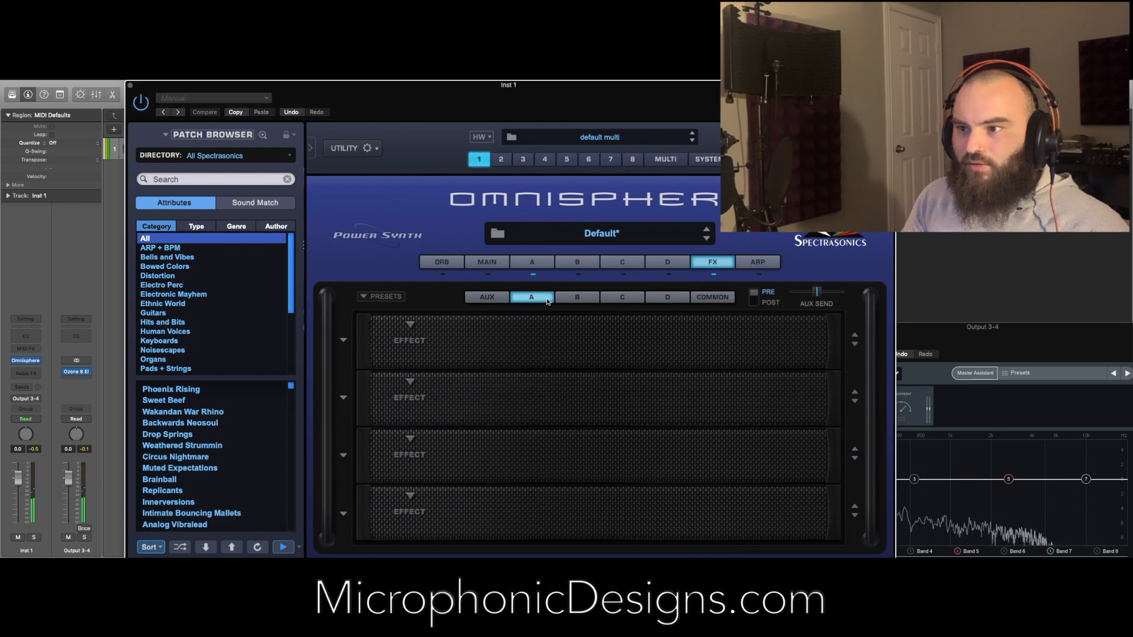
click(410, 330)
mouse_move(448, 387)
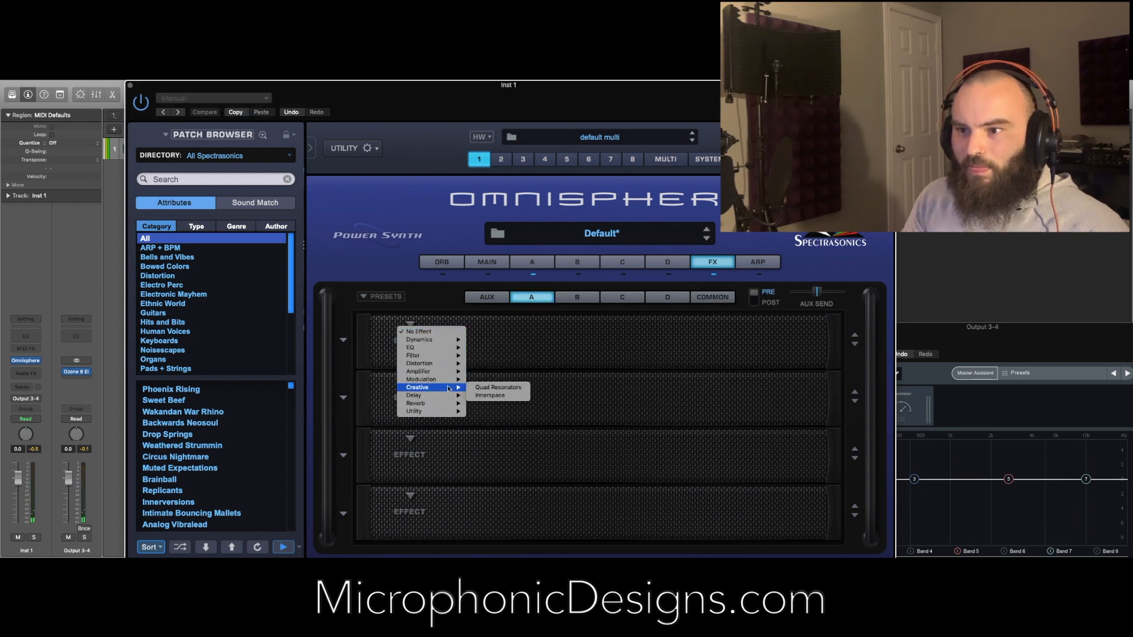
mouse_move(449, 364)
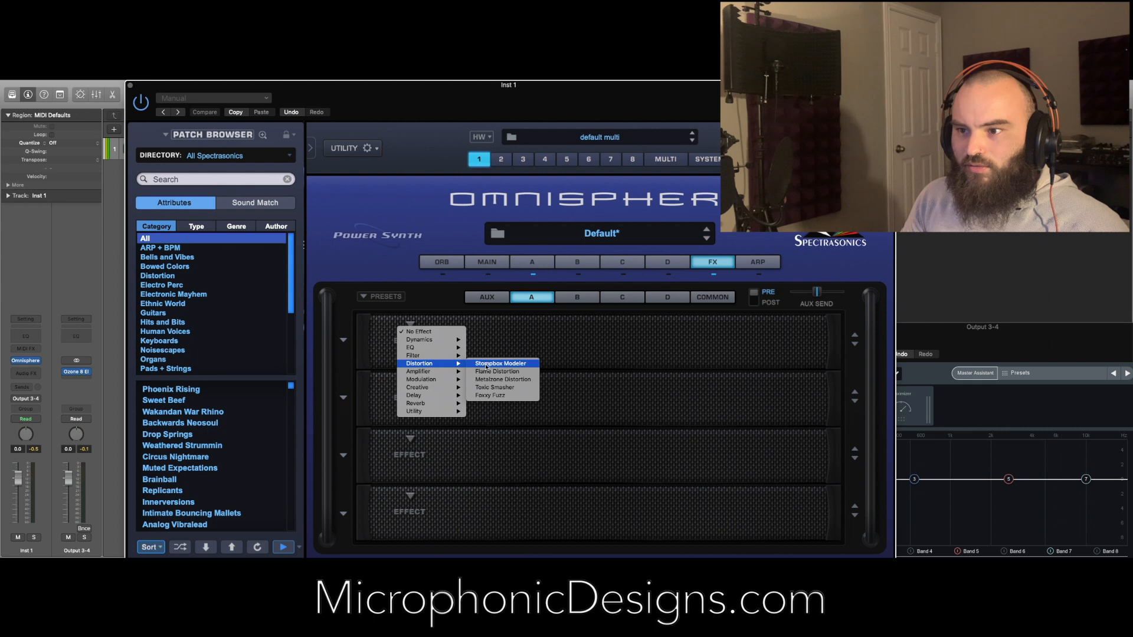
click(498, 371)
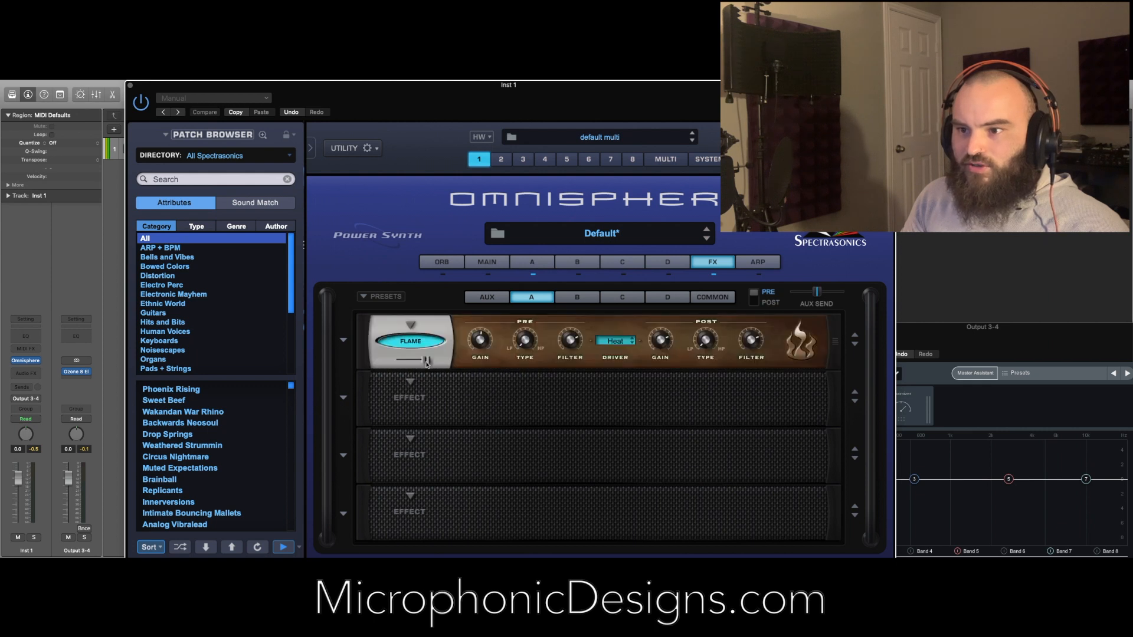
drag(425, 364, 414, 368)
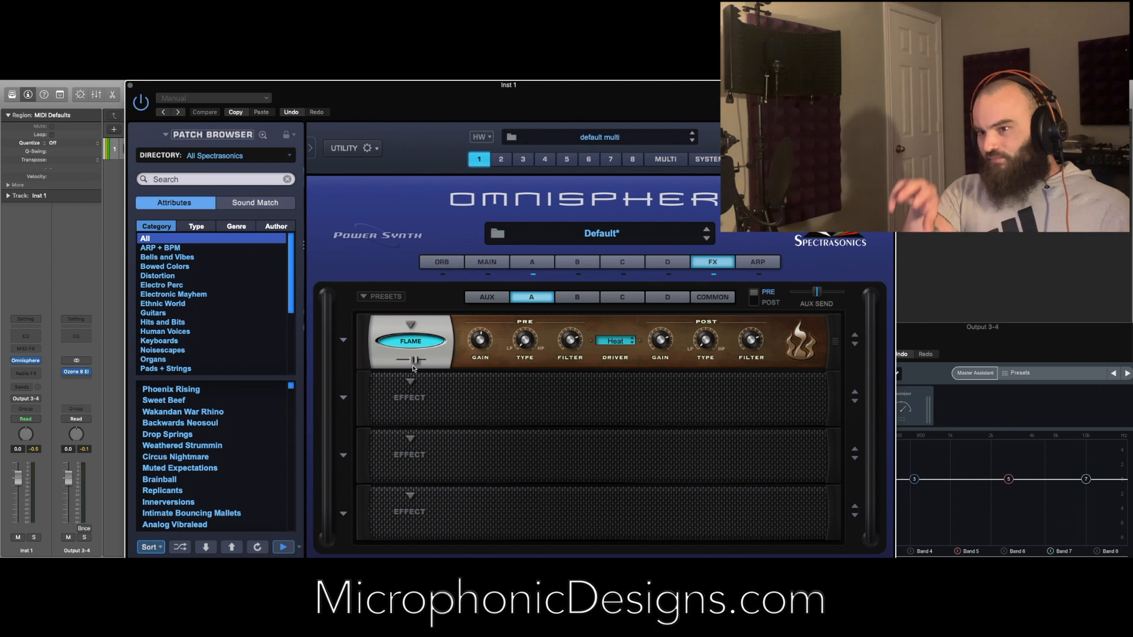
drag(415, 366, 432, 364)
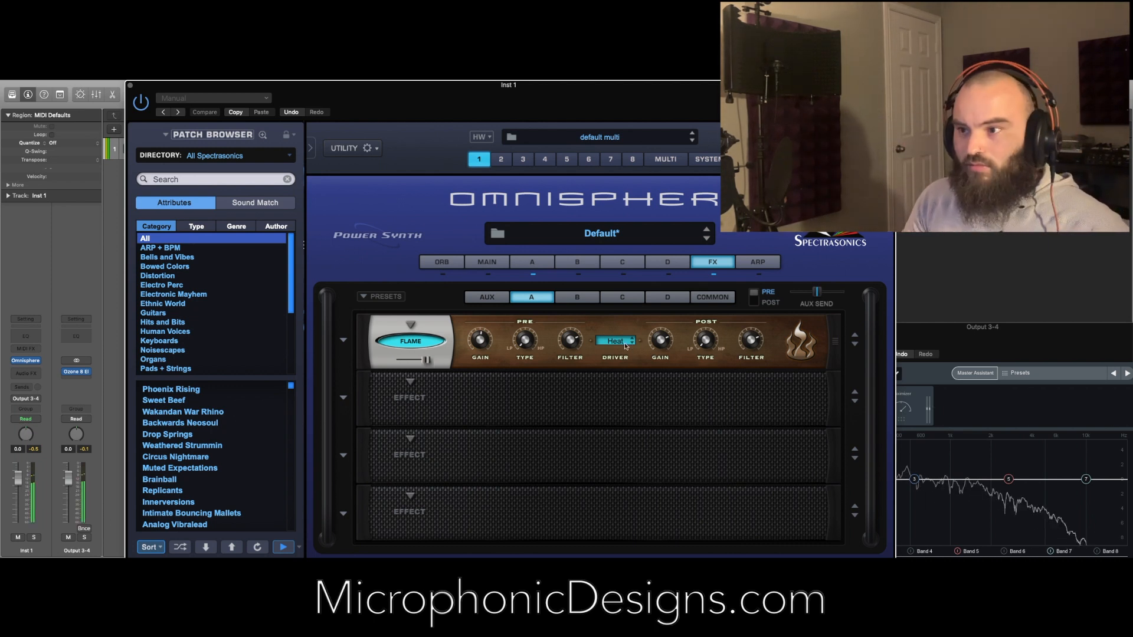
- Set the Flame distortion's driver to Scorch and slightly lower its pre gain
click(619, 346)
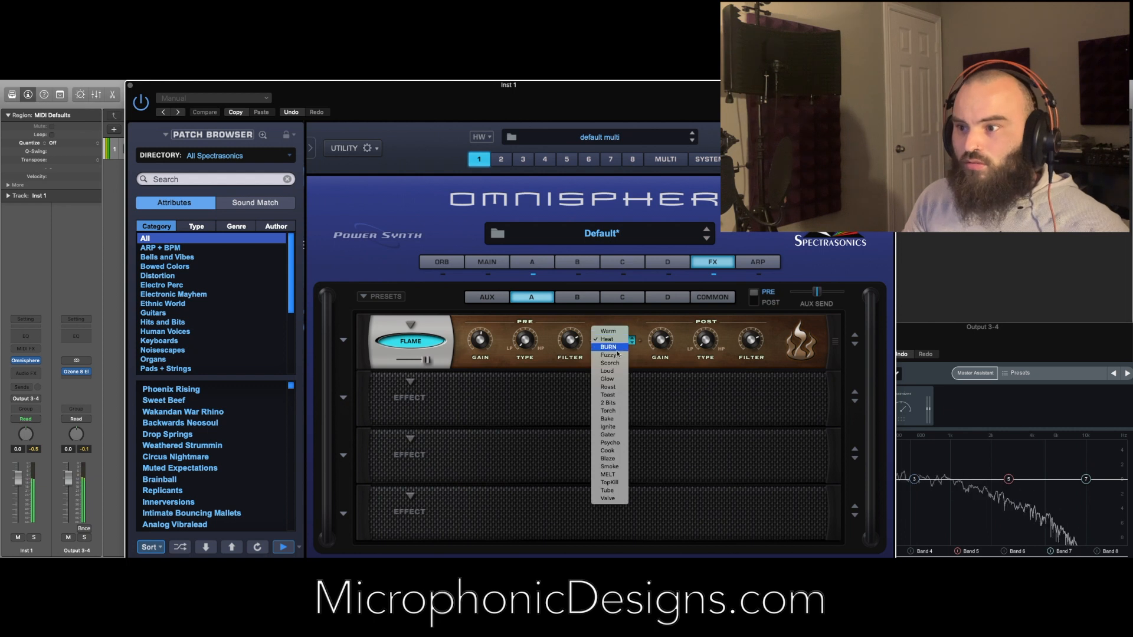
click(618, 356)
click(621, 343)
click(620, 353)
scroll(620, 348, down, 1)
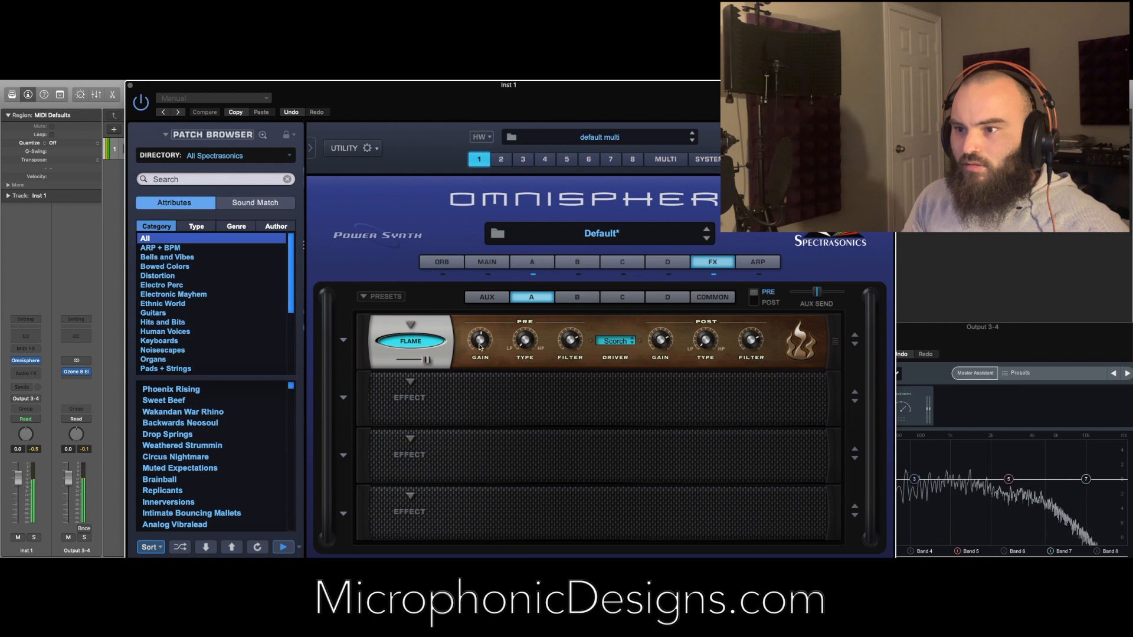
mouse_move(481, 336)
scroll(481, 337, down, 1)
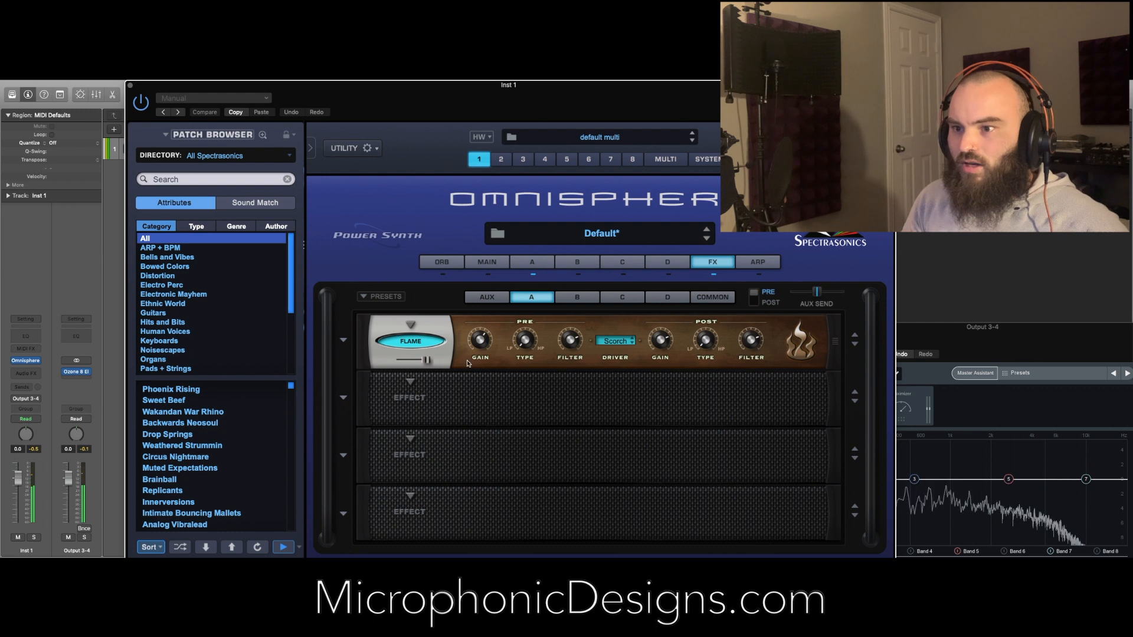
- Set the Flame distortion's mix to about 34% wet and compare the sound with the effect bypassed and active
drag(430, 361, 402, 363)
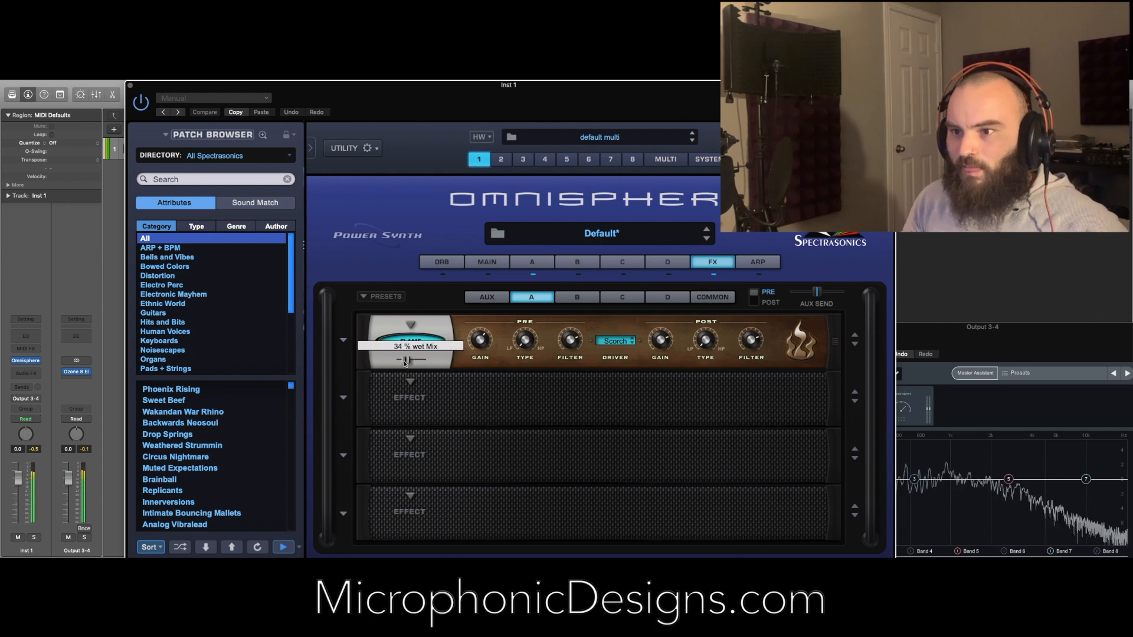
click(416, 344)
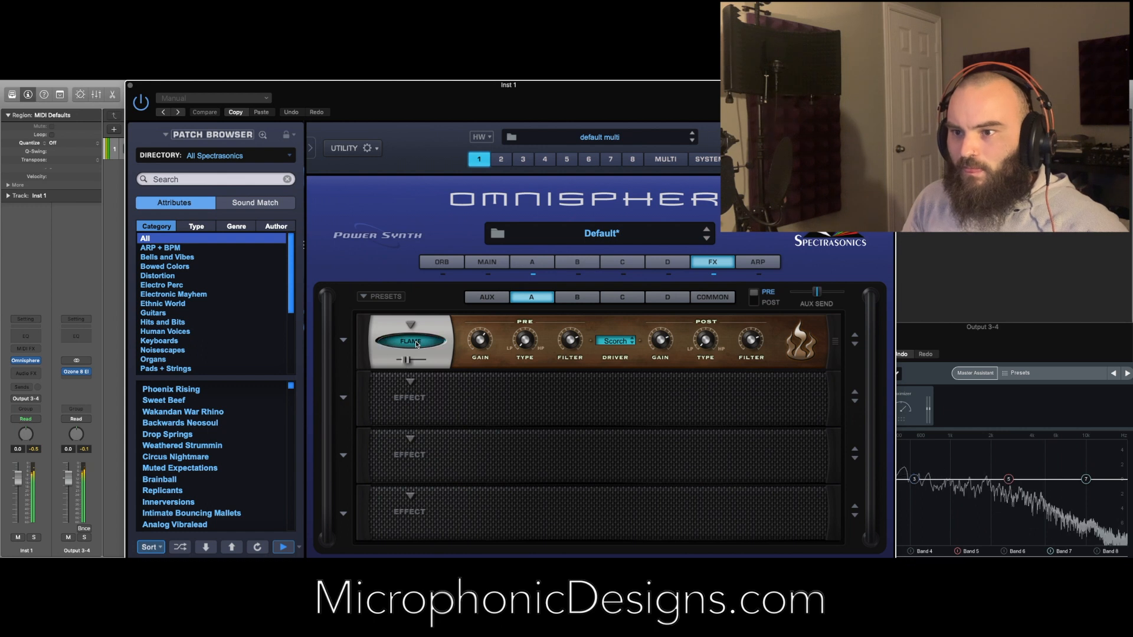
click(416, 344)
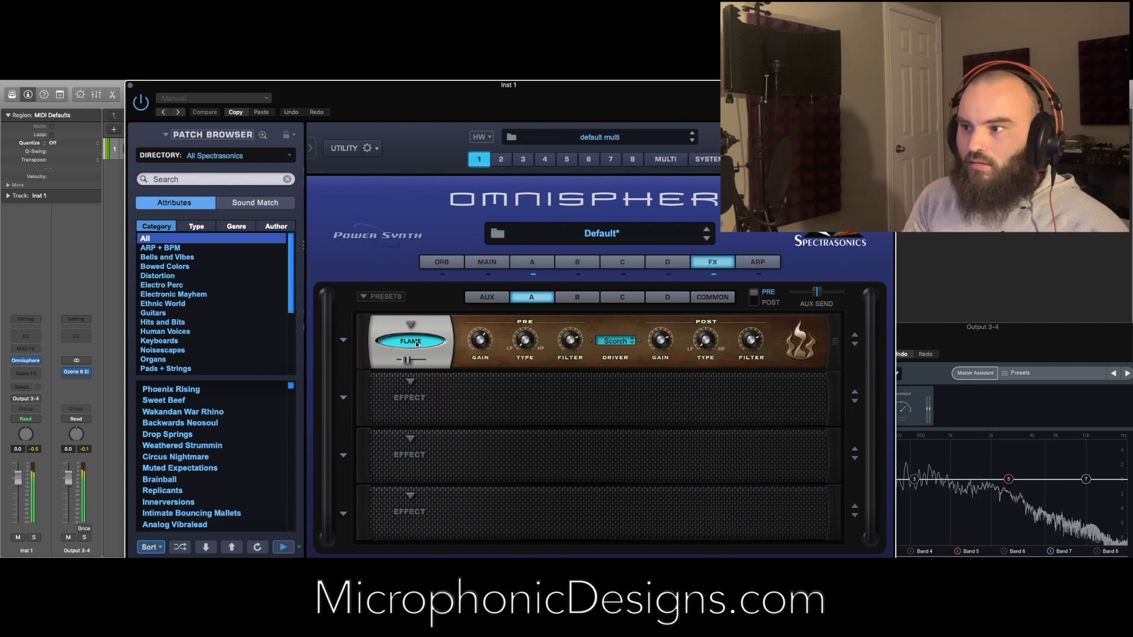
- Open layer A's filter envelope in the enlarged view and compare it with Sync on and off
mouse_move(519, 84)
mouse_down()
mouse_move(520, 235)
mouse_move(519, 93)
mouse_up()
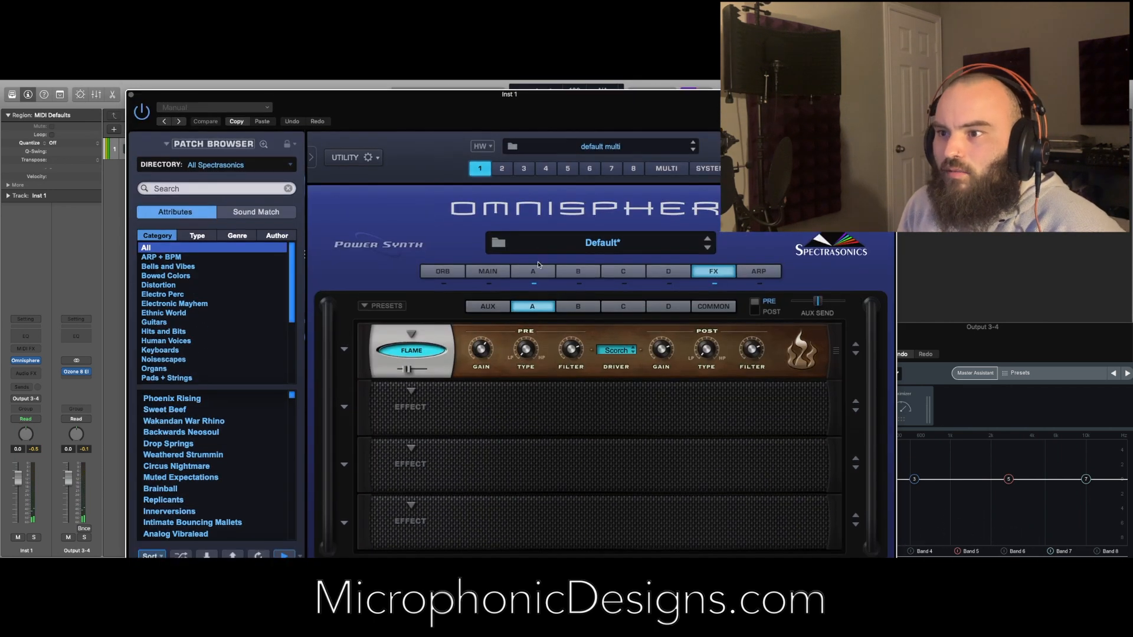
click(536, 269)
click(536, 271)
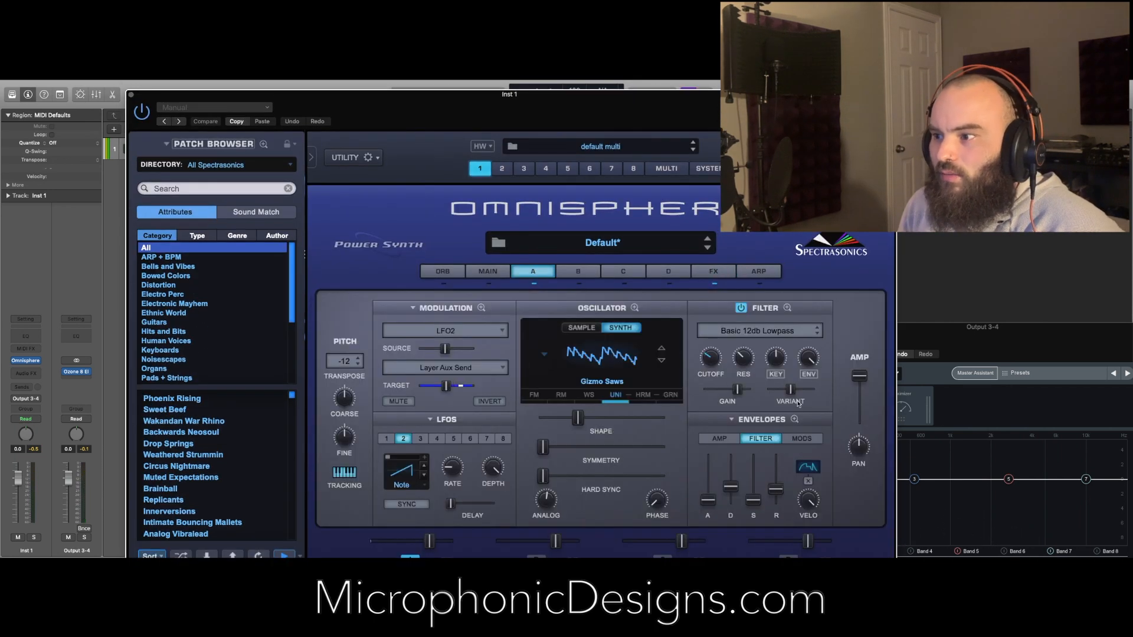
click(795, 419)
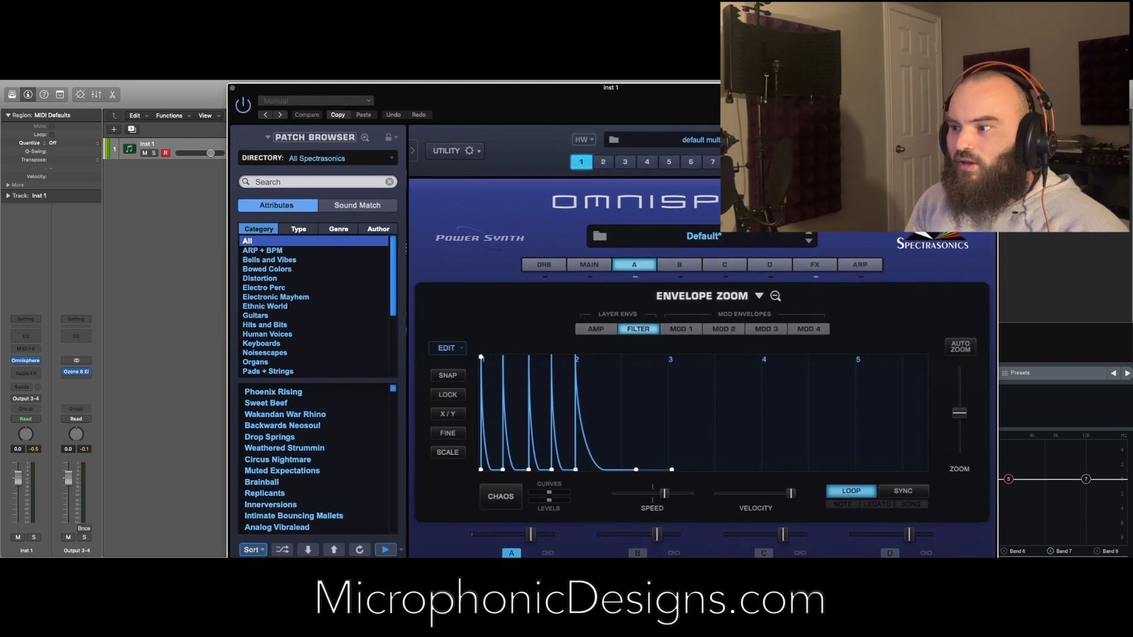
click(919, 497)
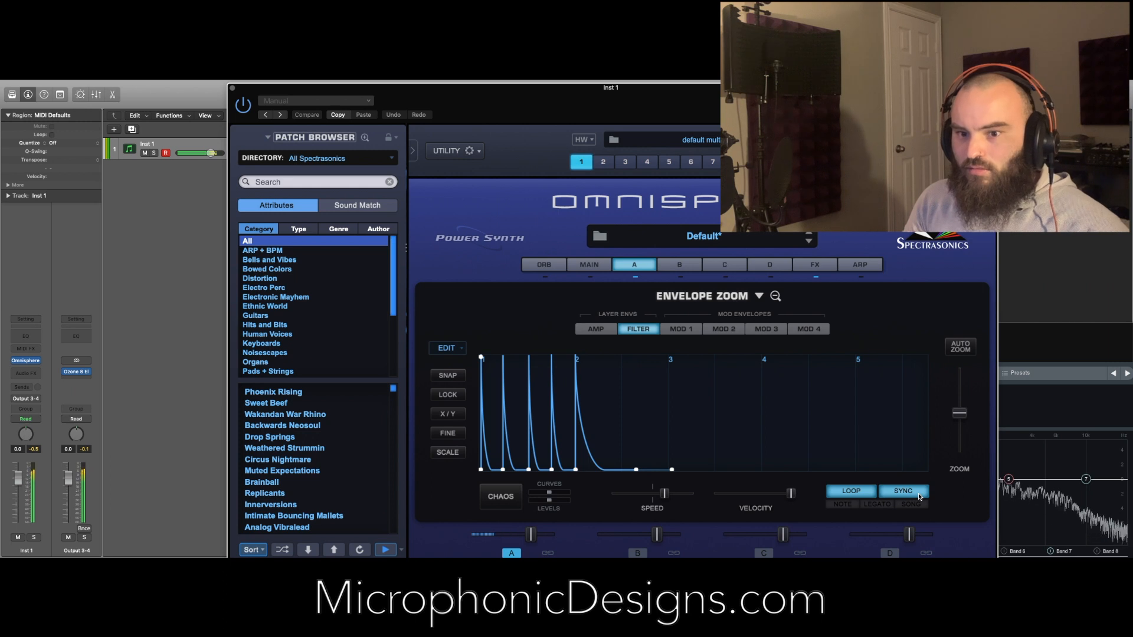
click(917, 493)
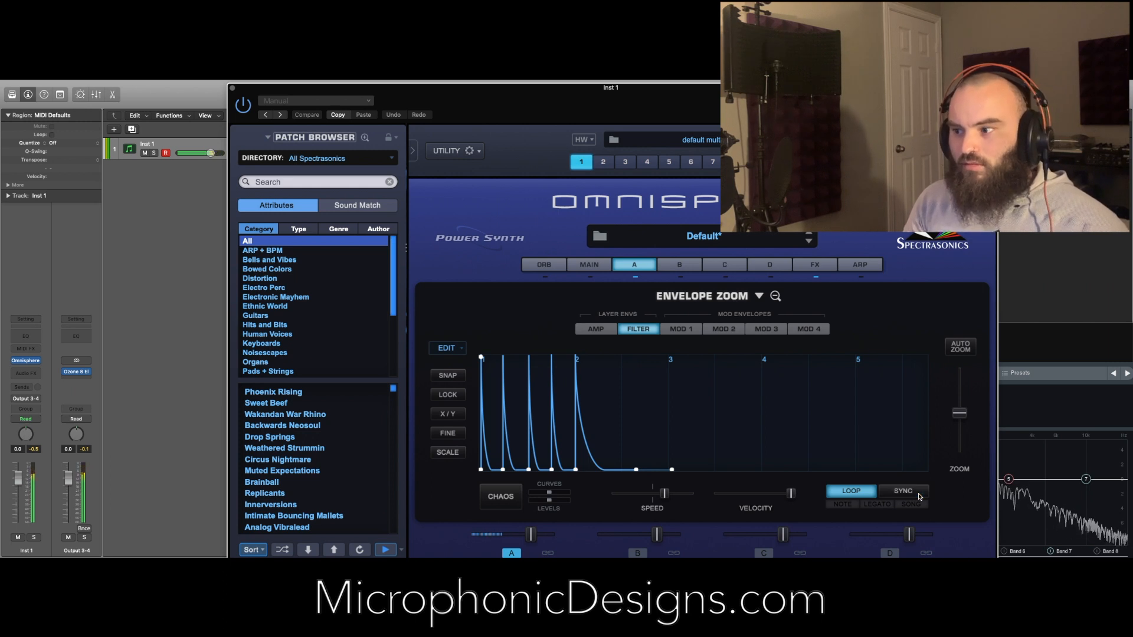
- Compare the looping filter envelope with Sync on and off, leave Sync on, and lower its speed to the centre mark
click(919, 494)
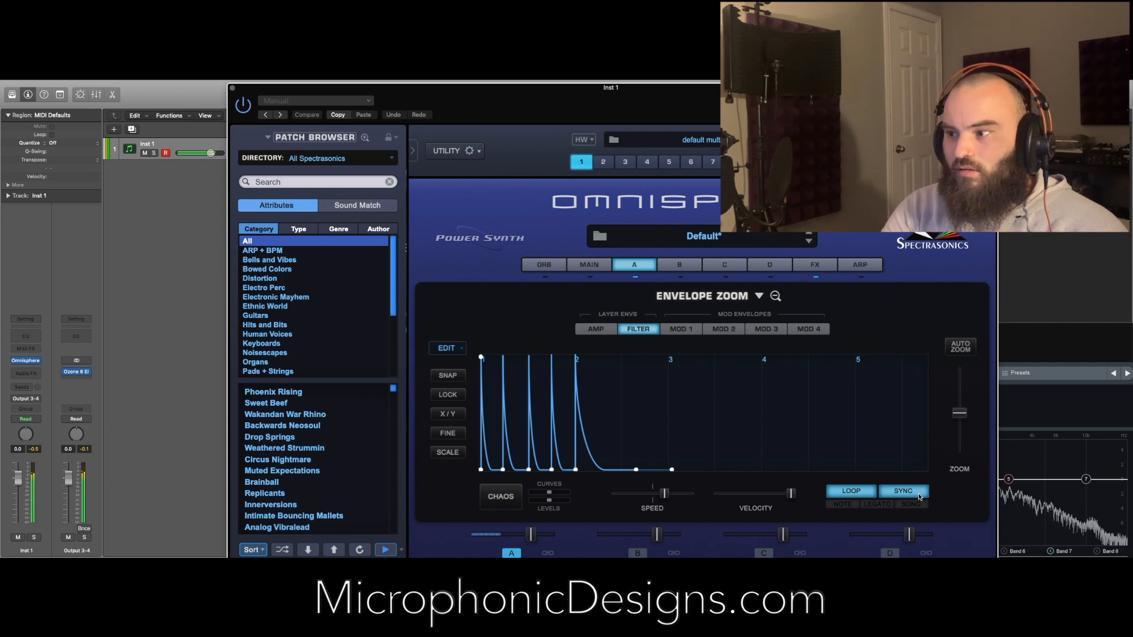
click(919, 495)
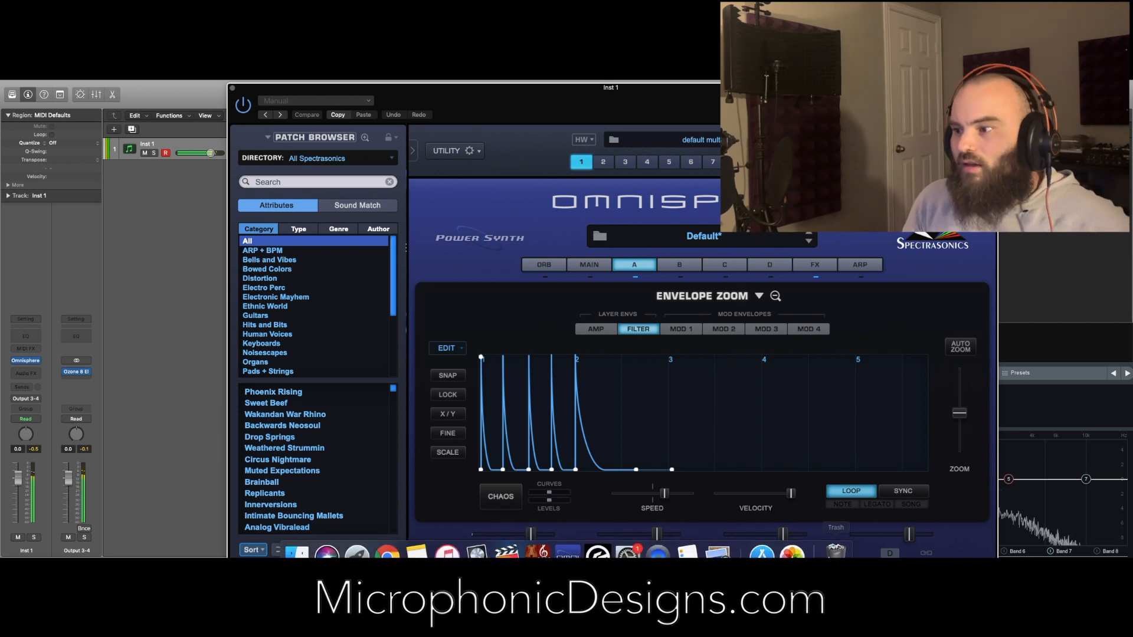
mouse_move(523, 105)
mouse_down()
mouse_move(519, 132)
mouse_move(519, 93)
mouse_up()
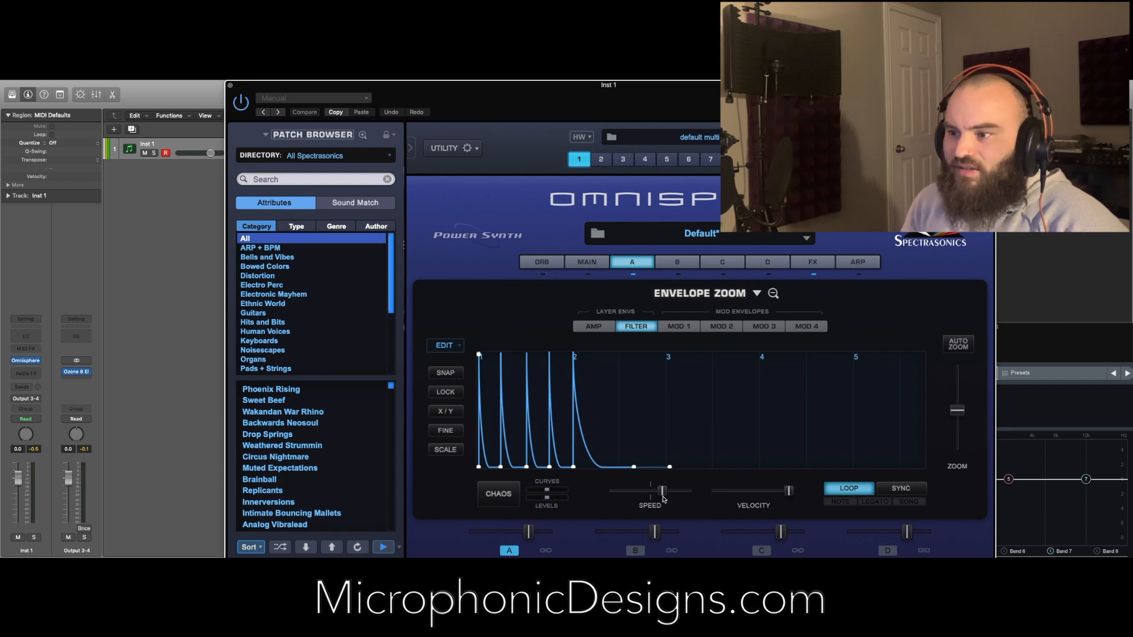
click(912, 489)
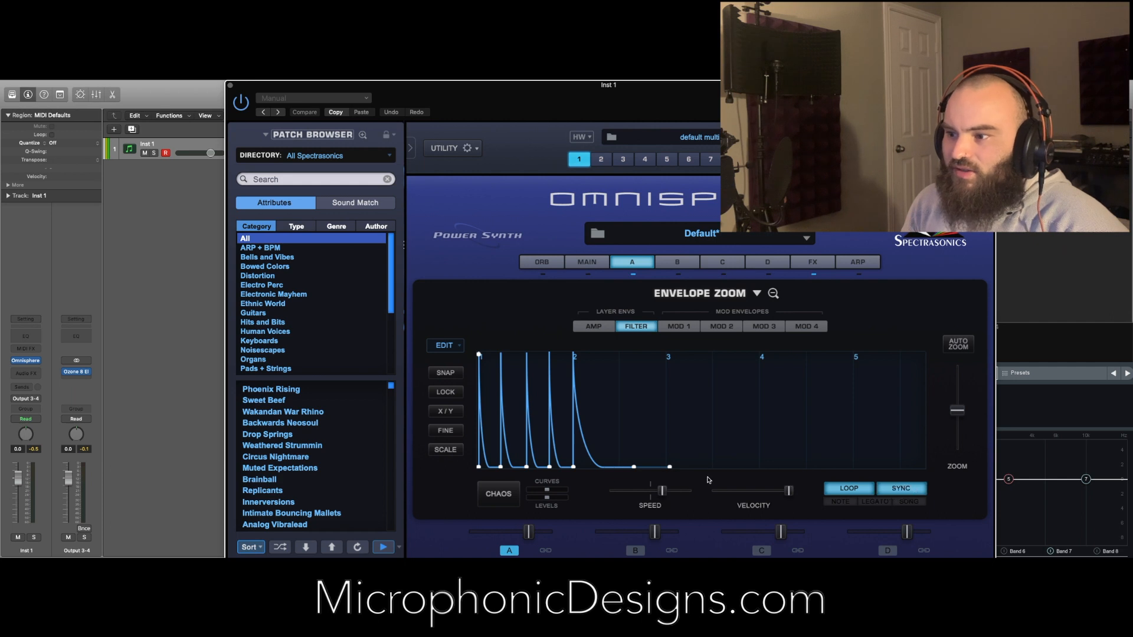
drag(666, 494, 654, 496)
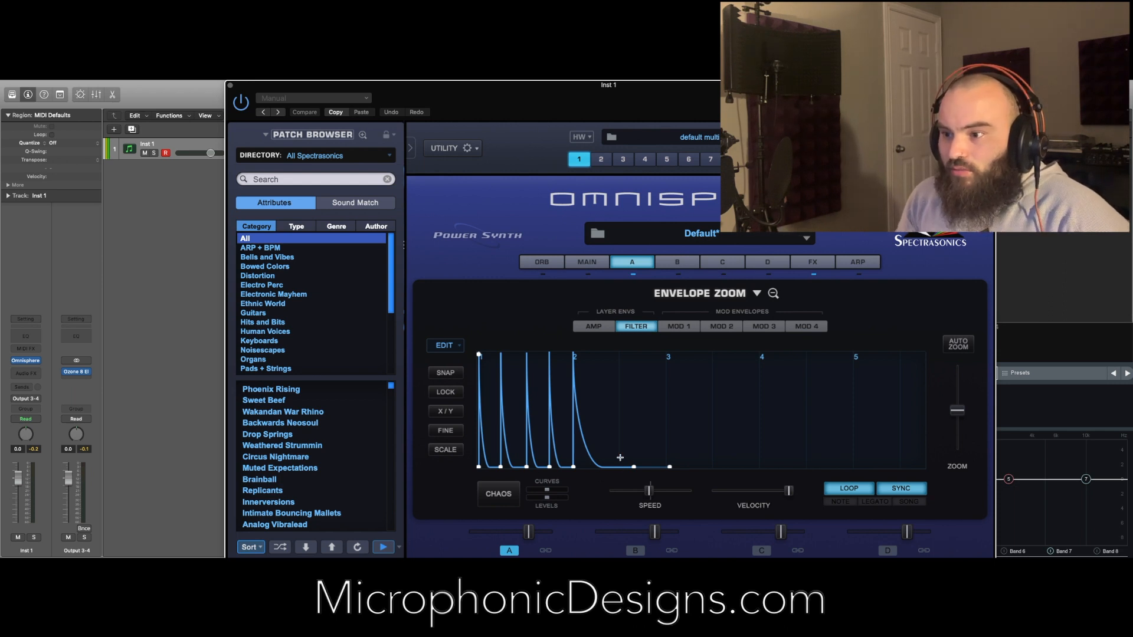
- Raise the filter envelope's second, fourth and final low points to different levels and fine-tune the speed around the centre mark
drag(631, 465, 633, 441)
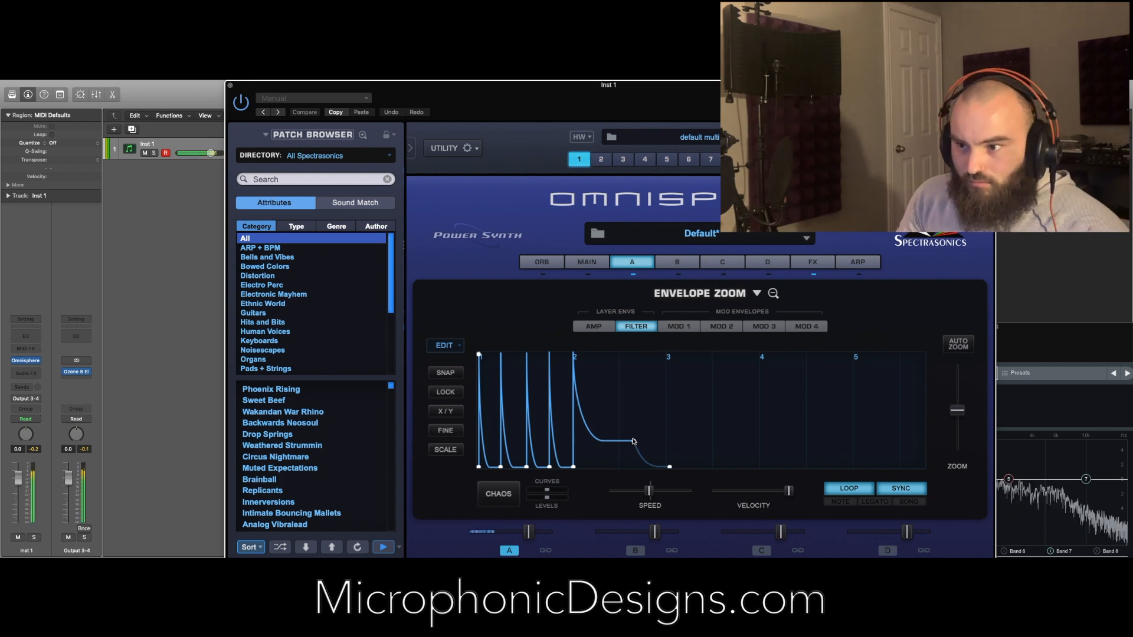
drag(527, 469, 526, 409)
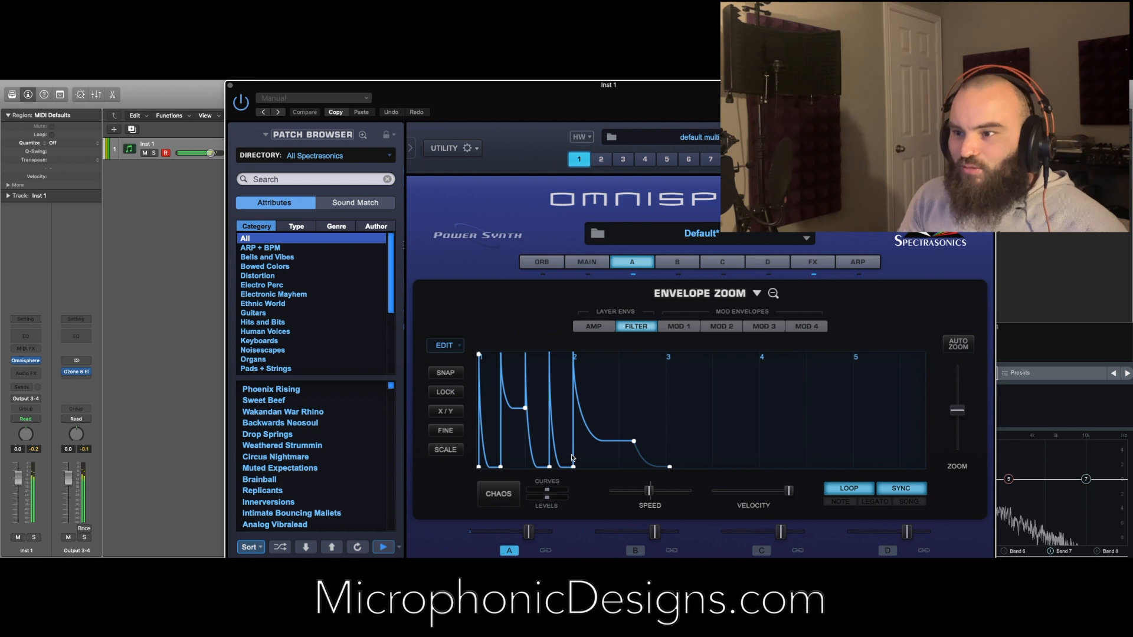
drag(574, 467, 572, 451)
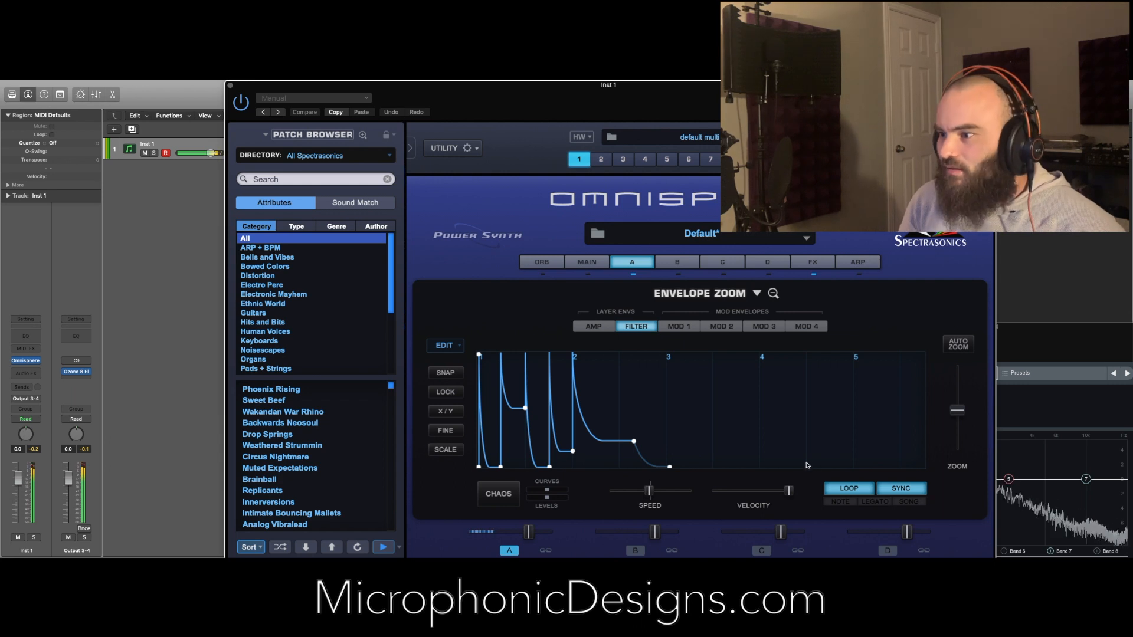
mouse_move(650, 494)
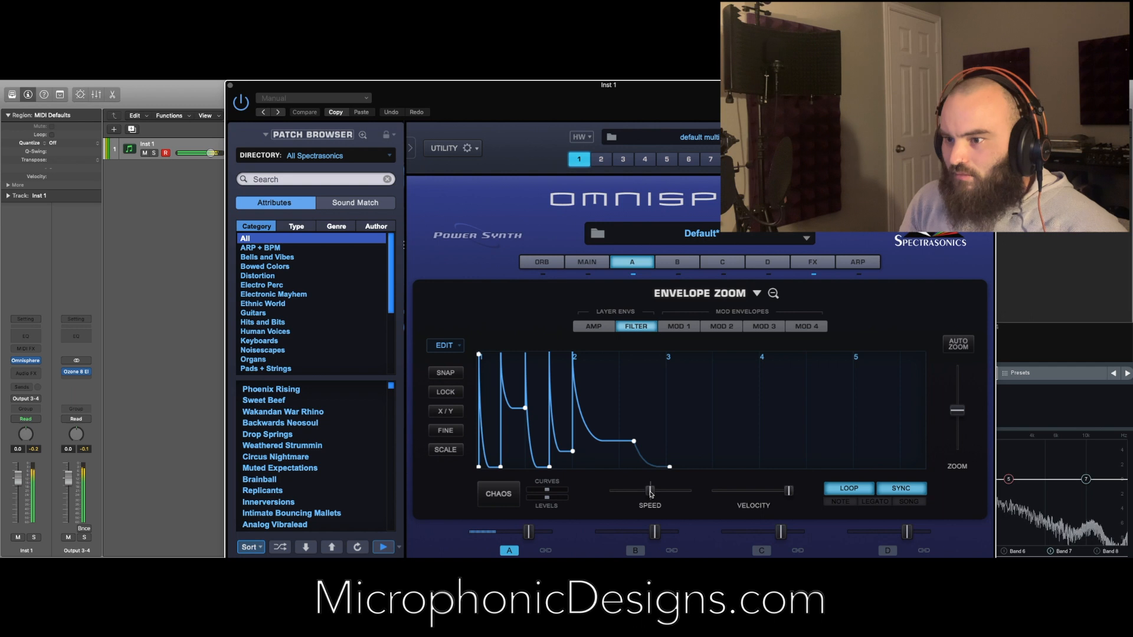
mouse_move(654, 495)
mouse_down()
mouse_move(696, 494)
mouse_move(609, 502)
mouse_move(651, 499)
mouse_up()
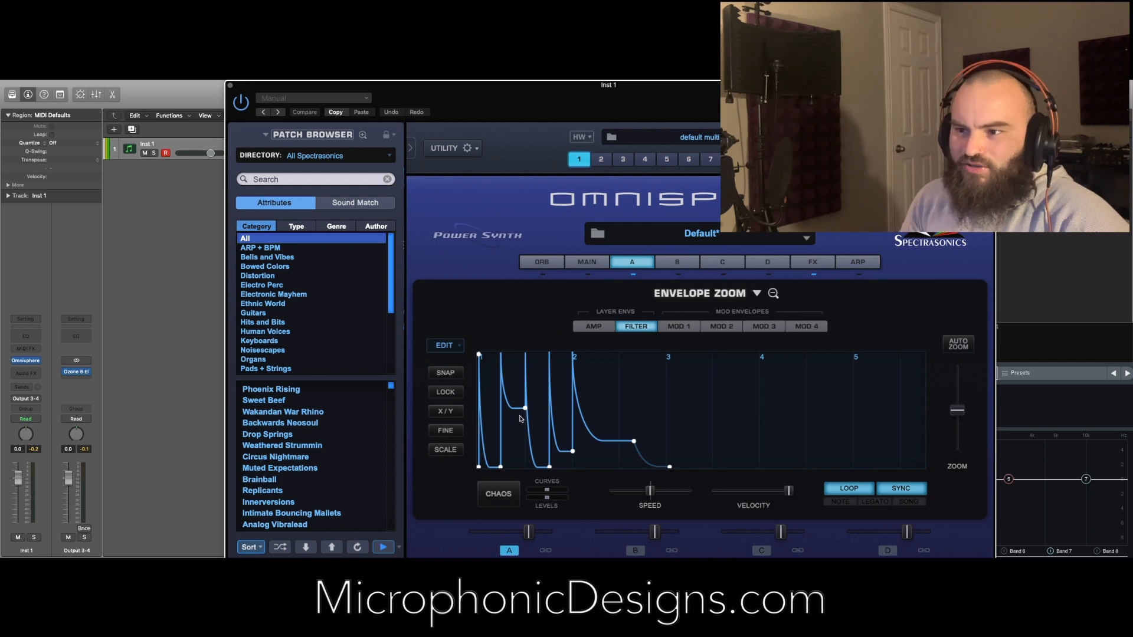
drag(524, 410, 524, 431)
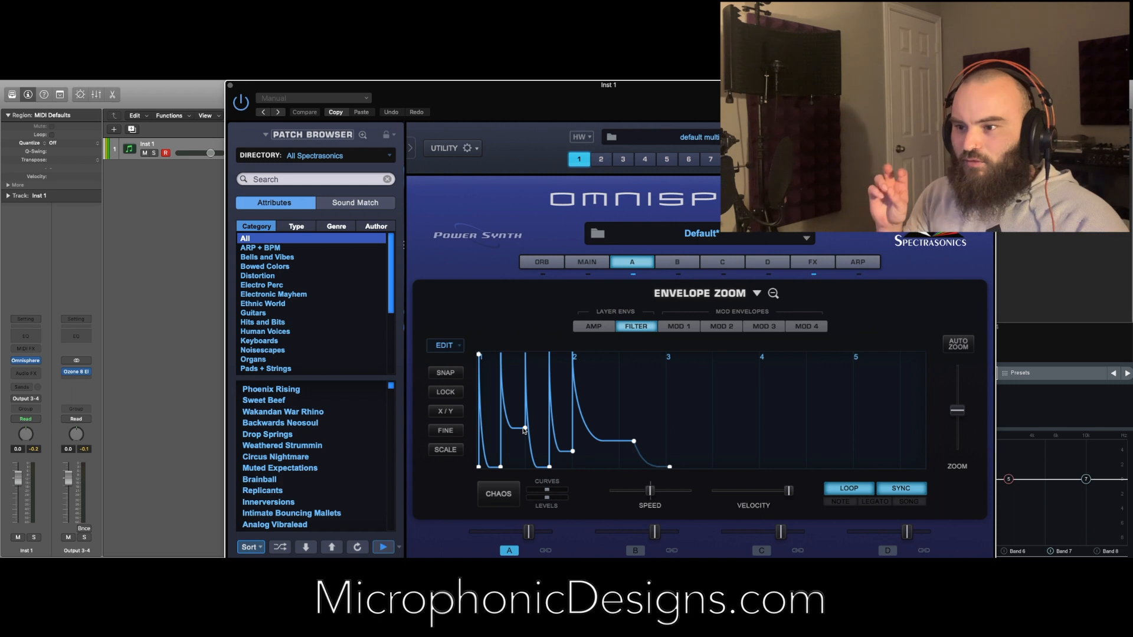
drag(525, 431, 526, 425)
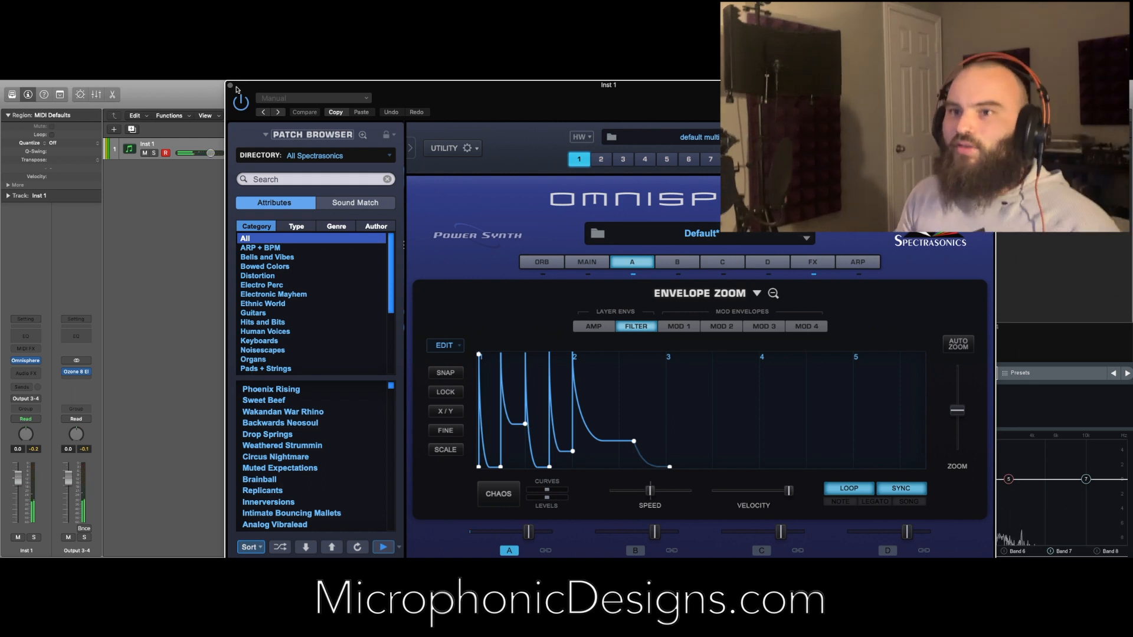
- Close the Omnisphere window and set the project's time signature to 3/4
click(230, 86)
click(602, 95)
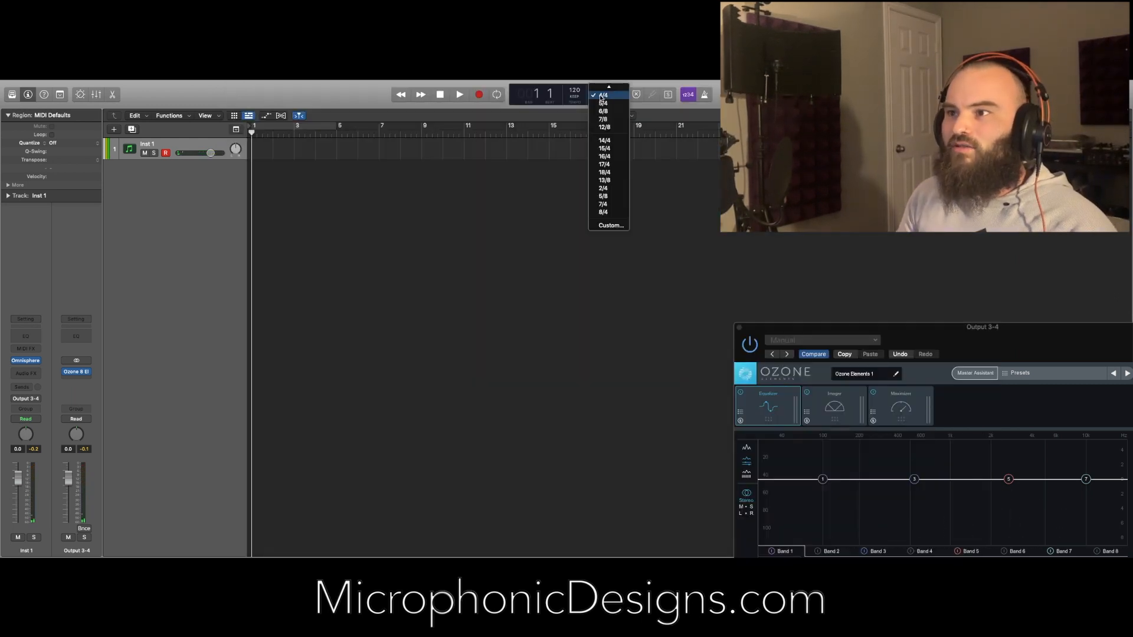
click(603, 95)
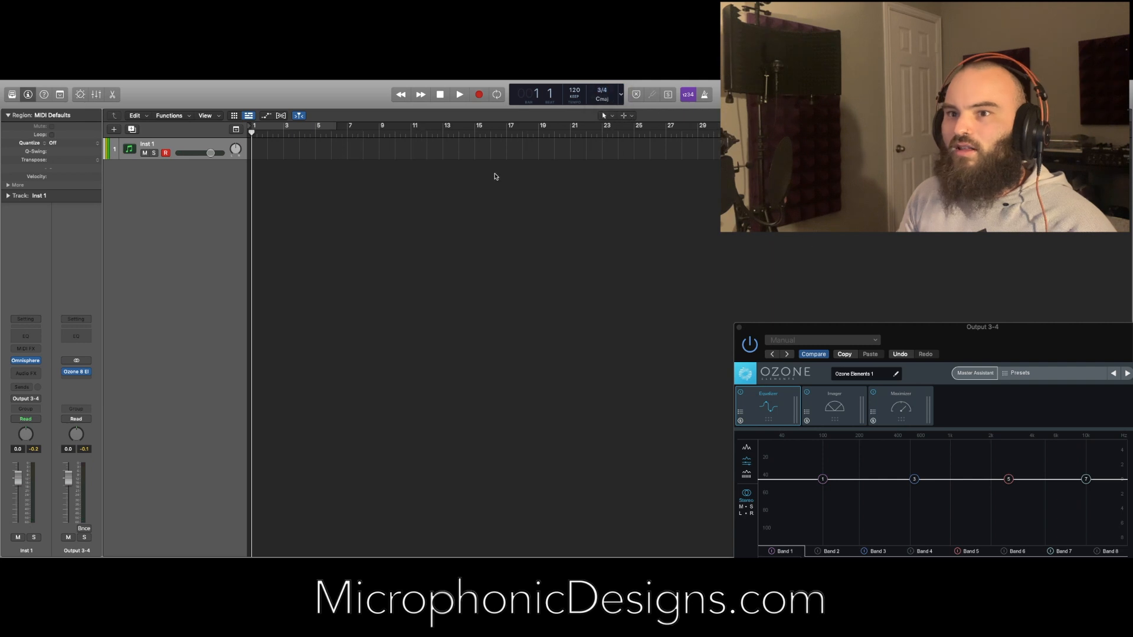
- Open the Apple Loops browser in place of the Ozone window and select the loop Club Dance Beat 174
key(o)
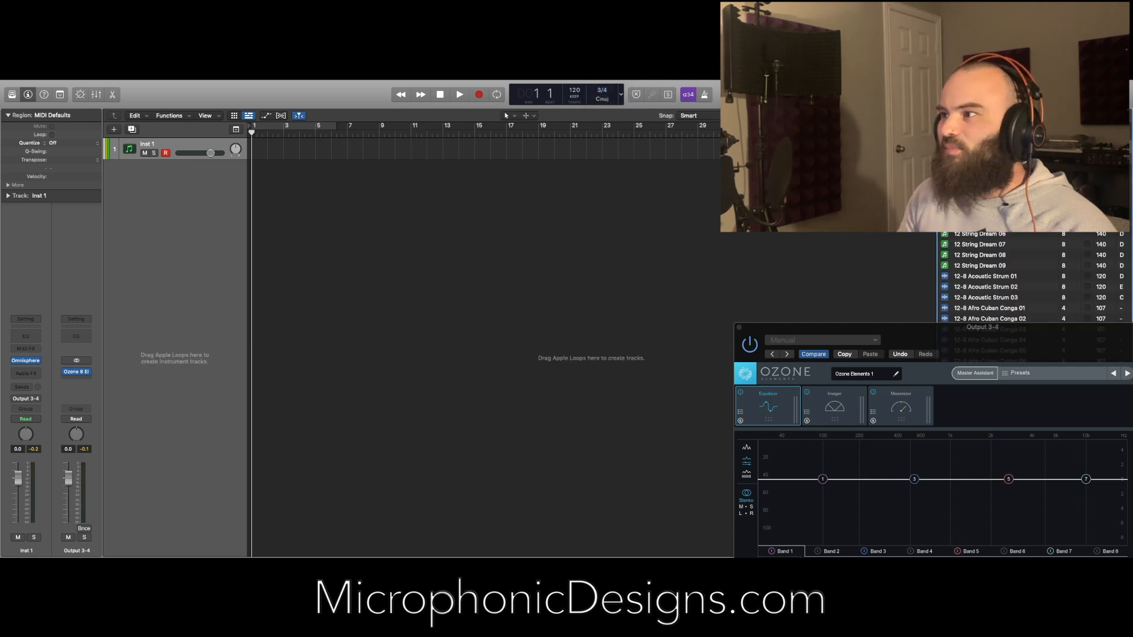
click(740, 328)
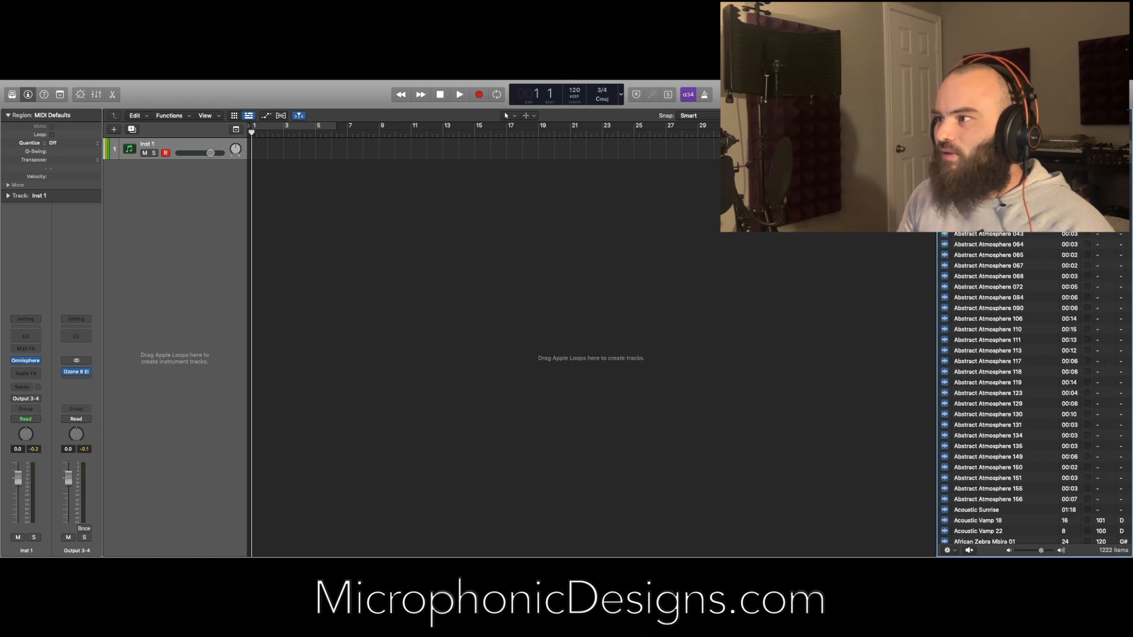
scroll(1037, 335, down, 1)
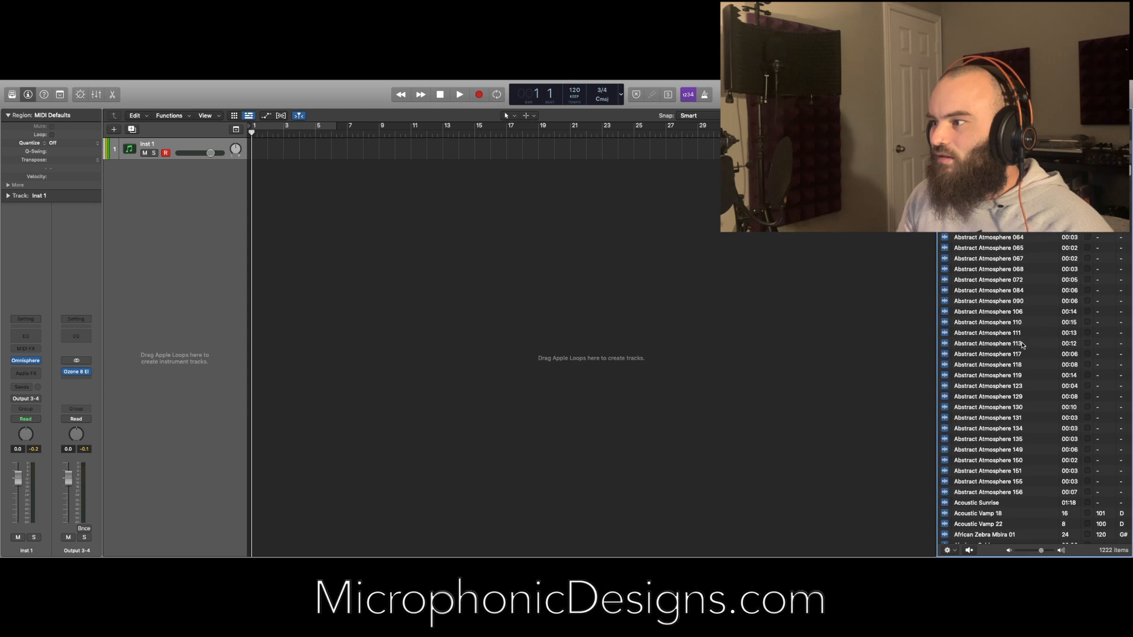
scroll(1023, 346, up, 5)
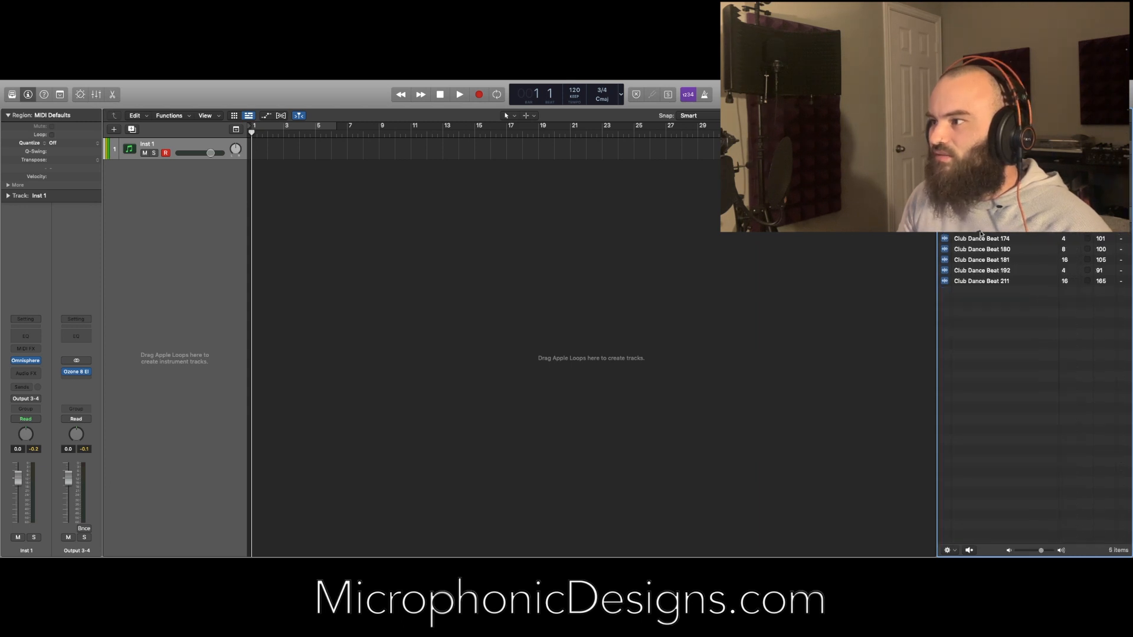
click(979, 241)
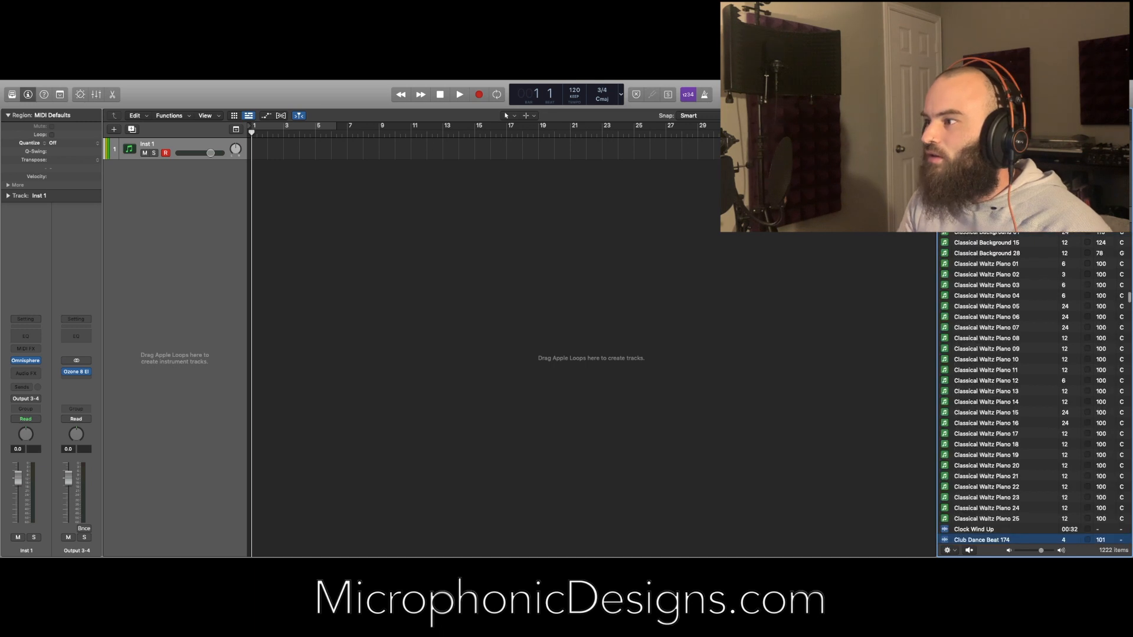
- Look through the Apple Loops list and its playback options for a drum loop that fits 3/4 time
scroll(1023, 279, down, 5)
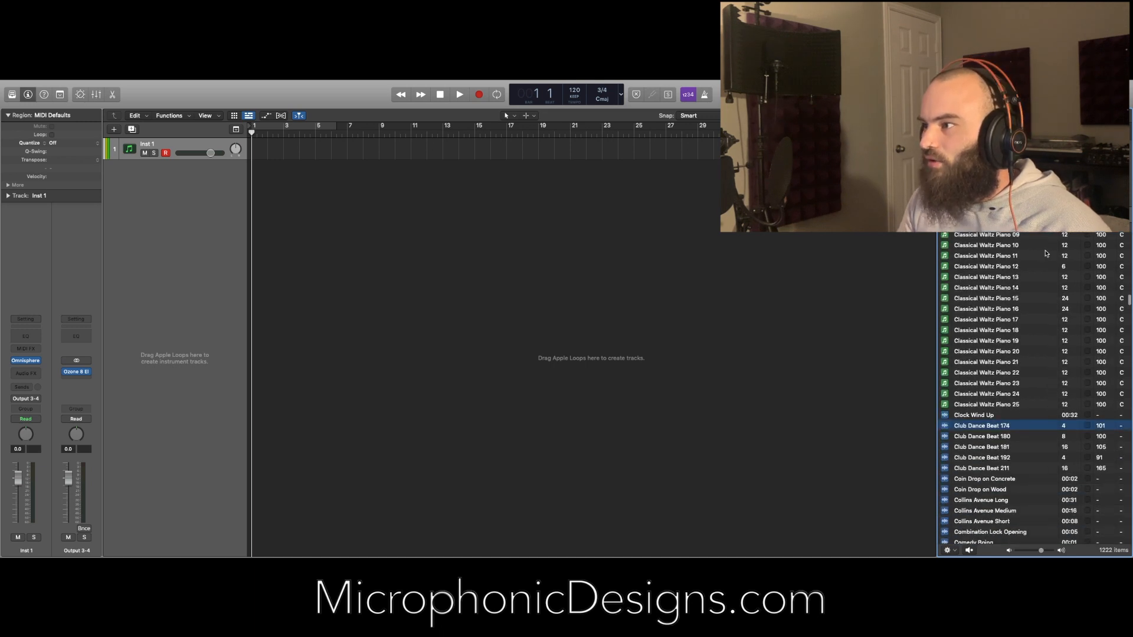
scroll(1048, 261, up, 2)
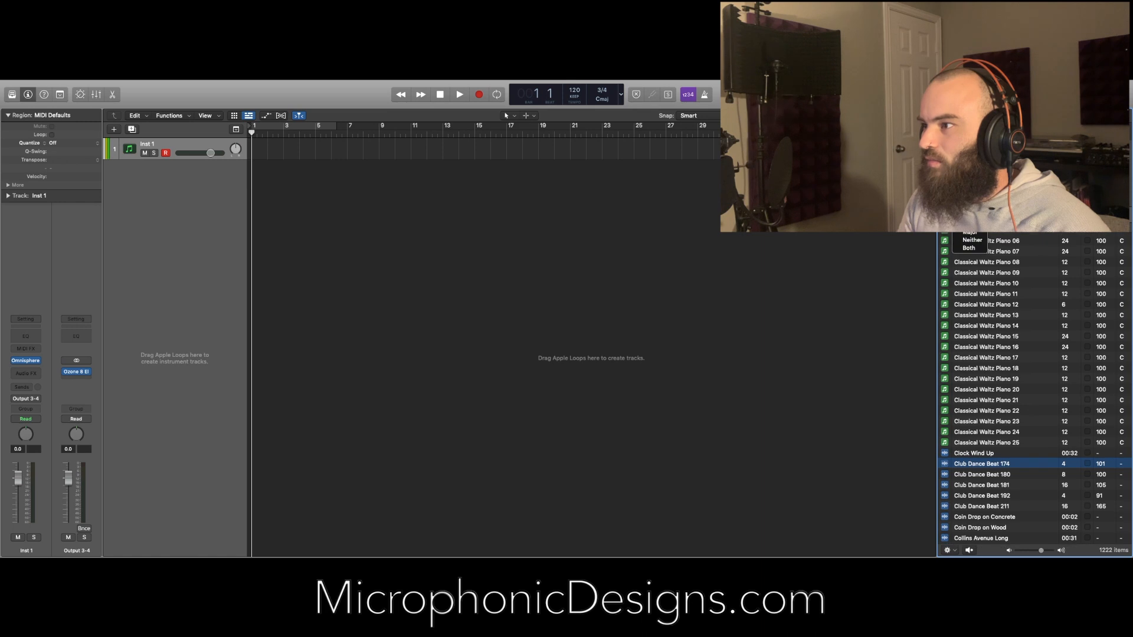
scroll(1038, 298, down, 15)
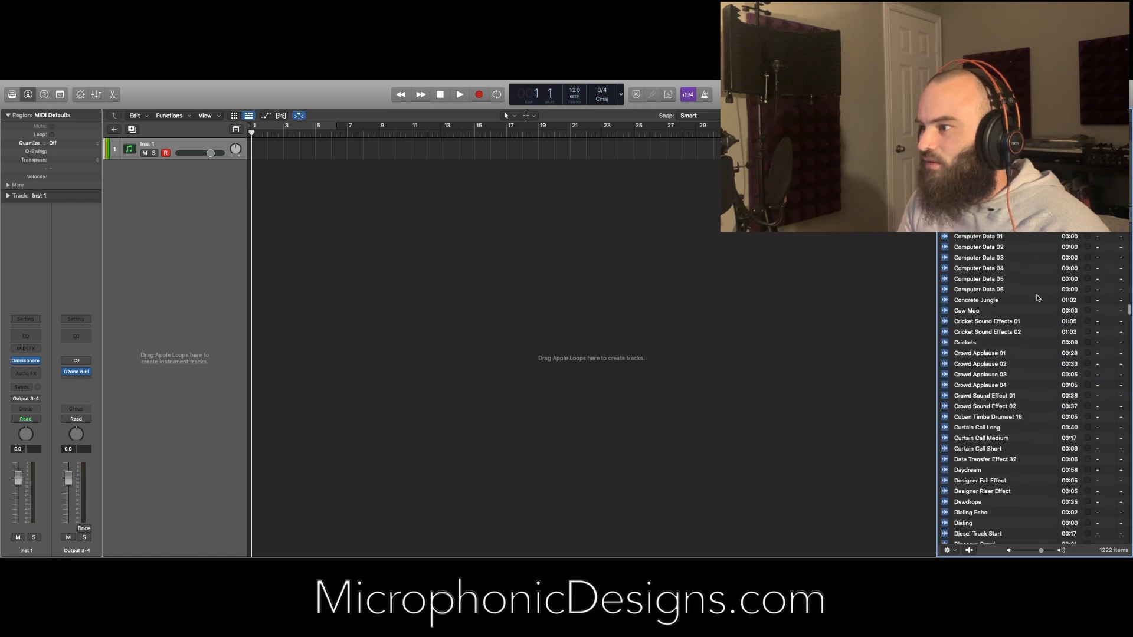
scroll(994, 361, down, 10)
scroll(995, 362, down, 10)
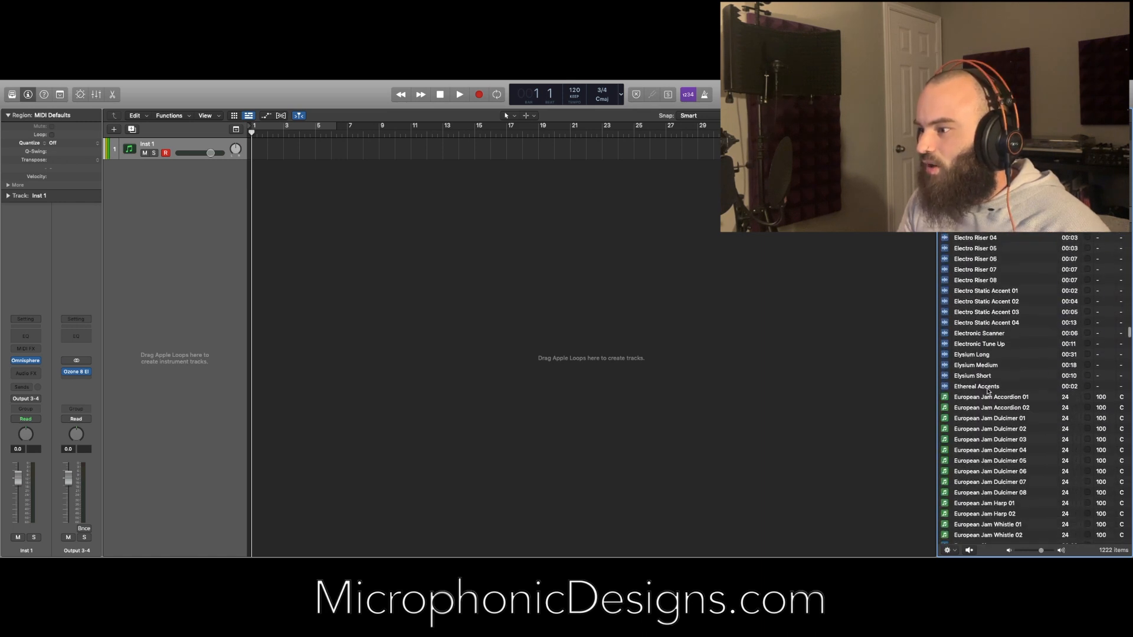
click(950, 551)
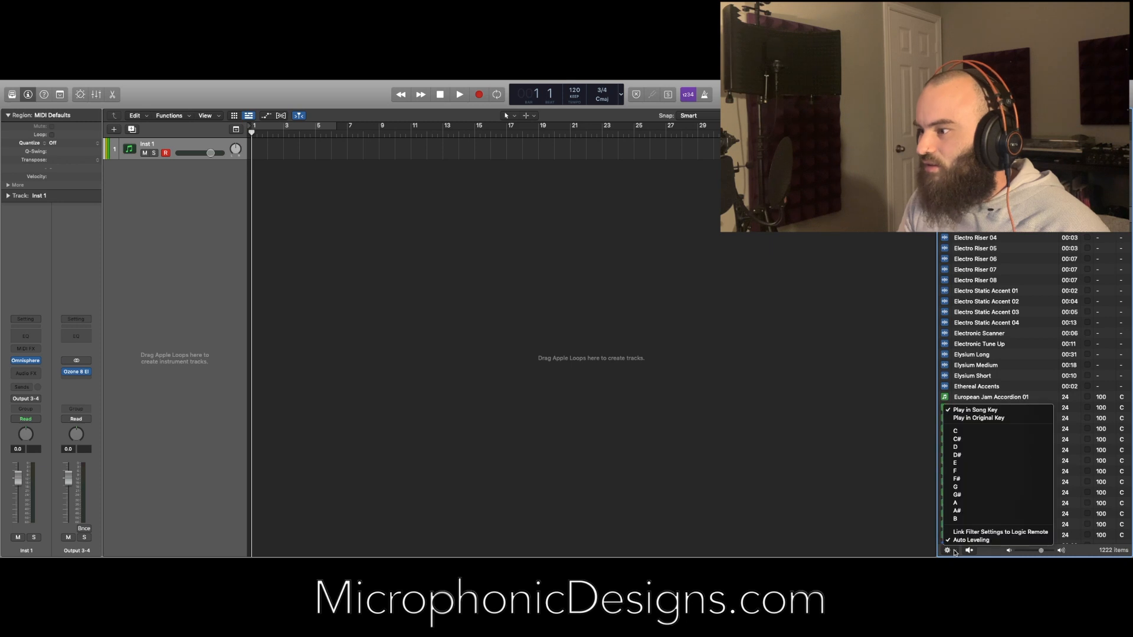
click(955, 552)
scroll(1049, 440, down, 20)
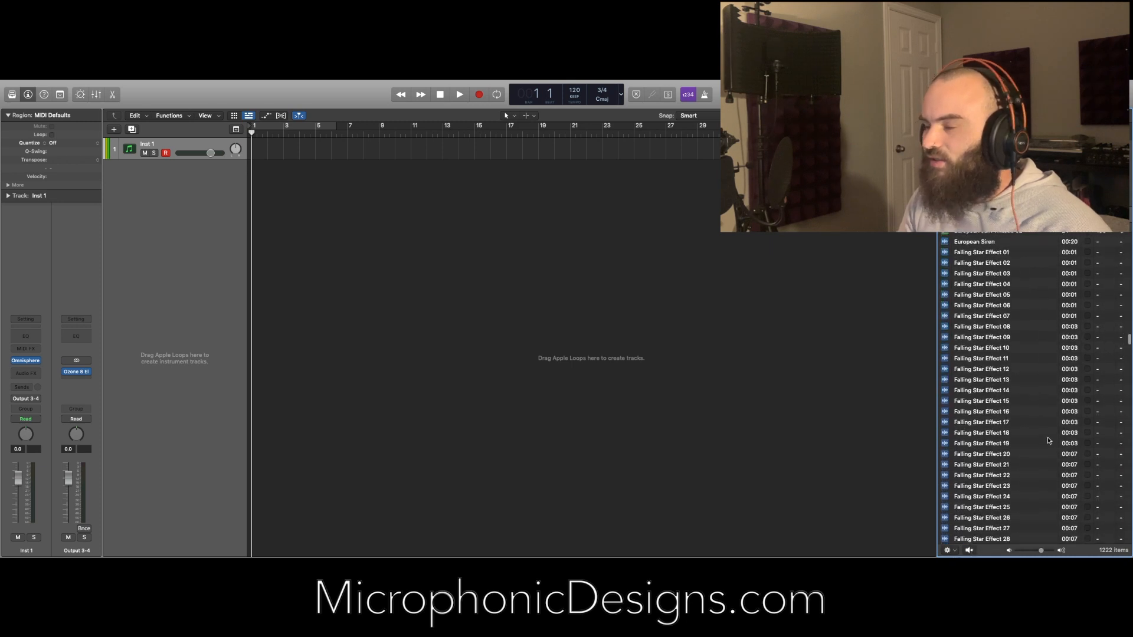
scroll(1049, 440, down, 15)
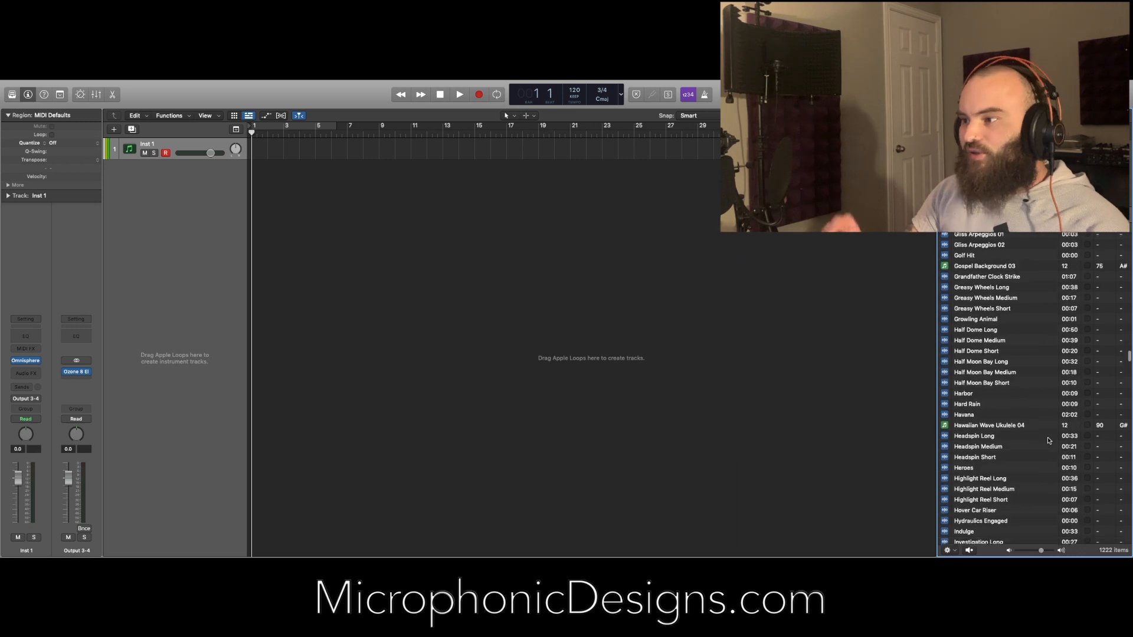
scroll(1049, 440, down, 15)
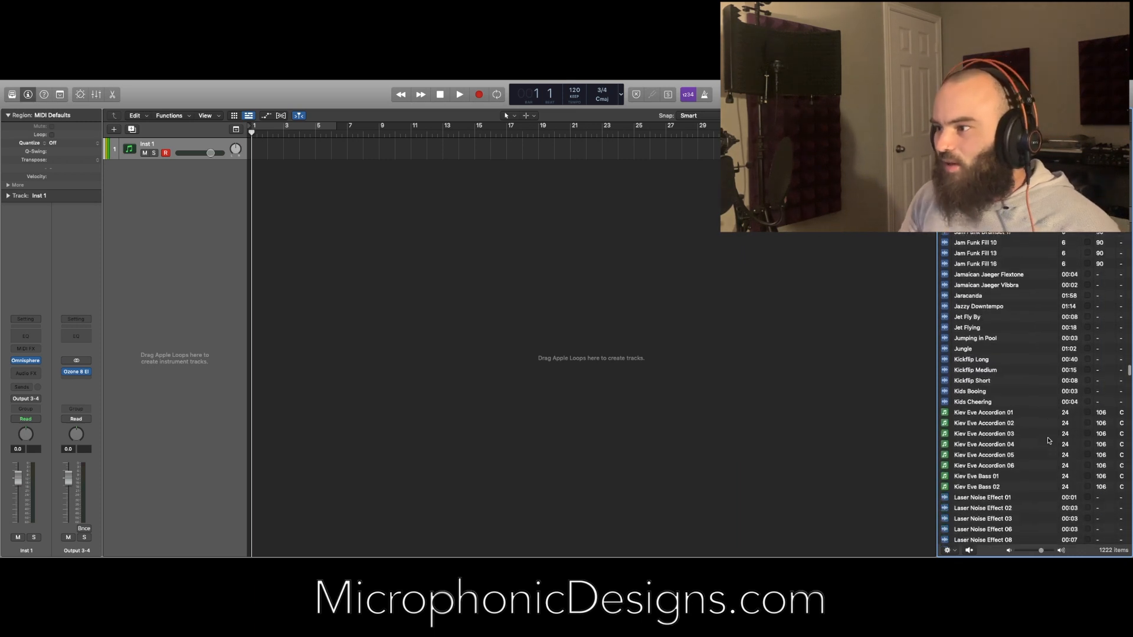
scroll(1049, 441, up, 20)
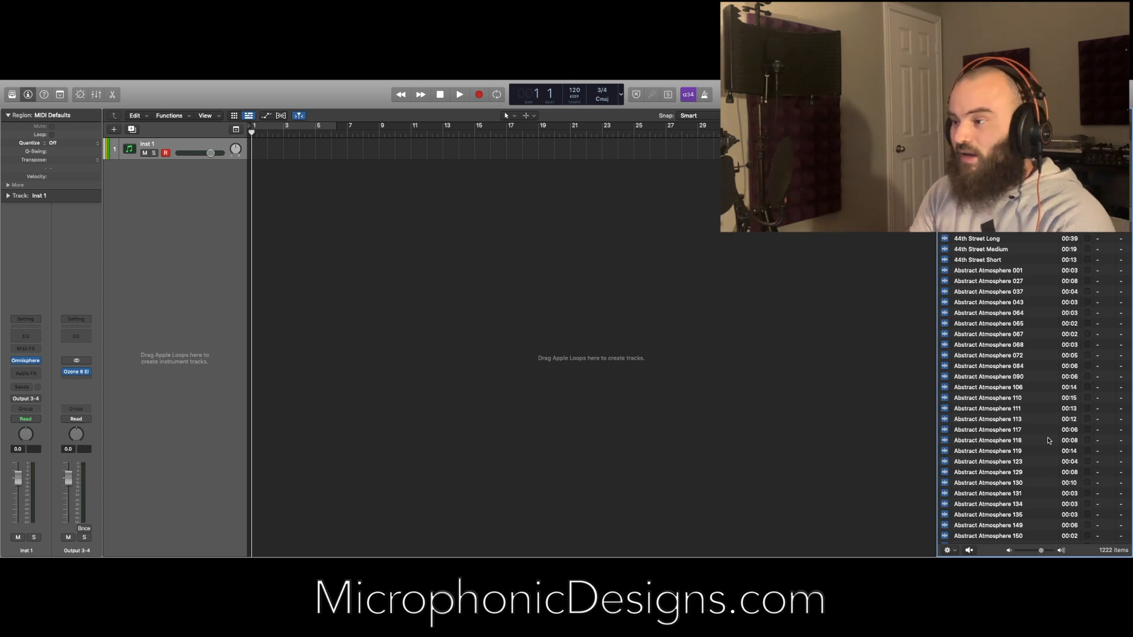
scroll(1049, 441, up, 1)
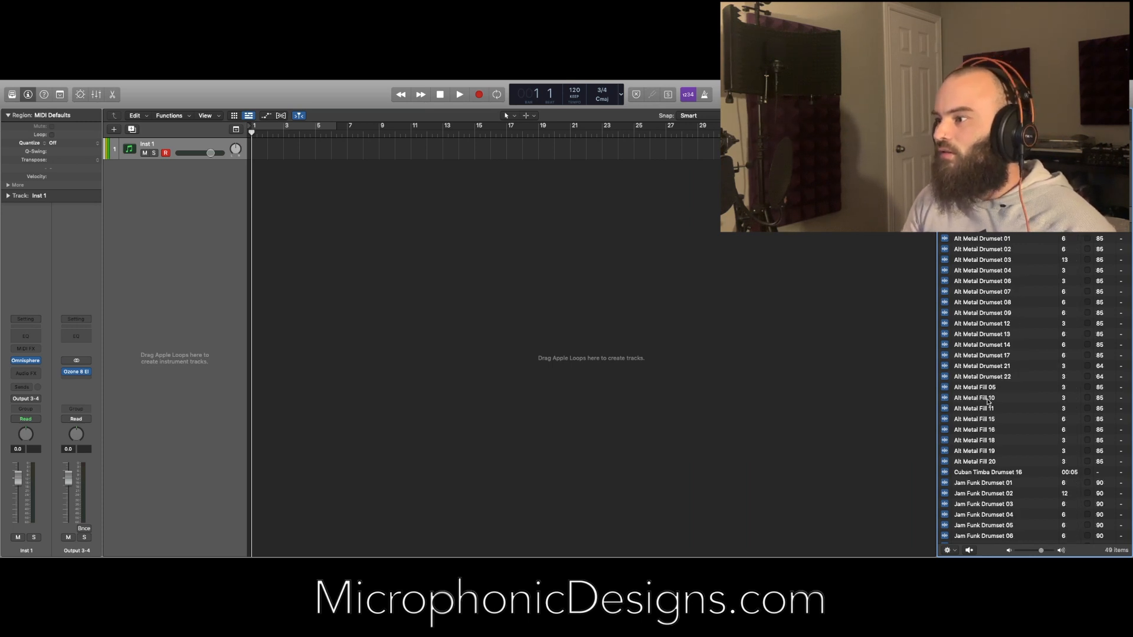
- Preview the drum loops Alt Metal Fill 10 and Jam Funk Drumset 04
click(987, 400)
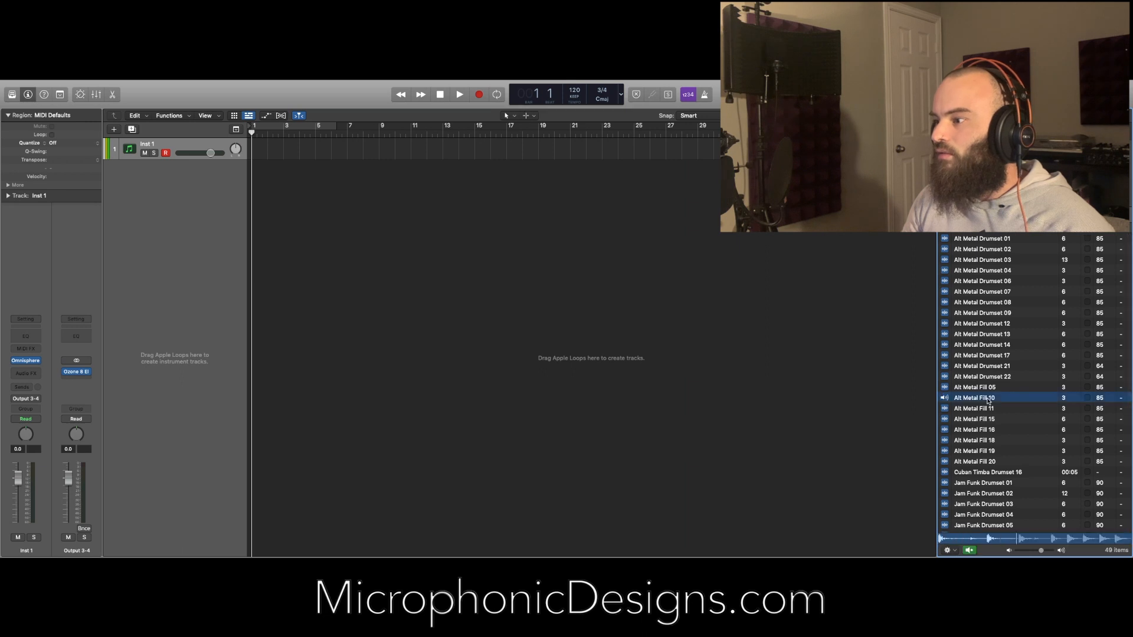
scroll(992, 428, down, 3)
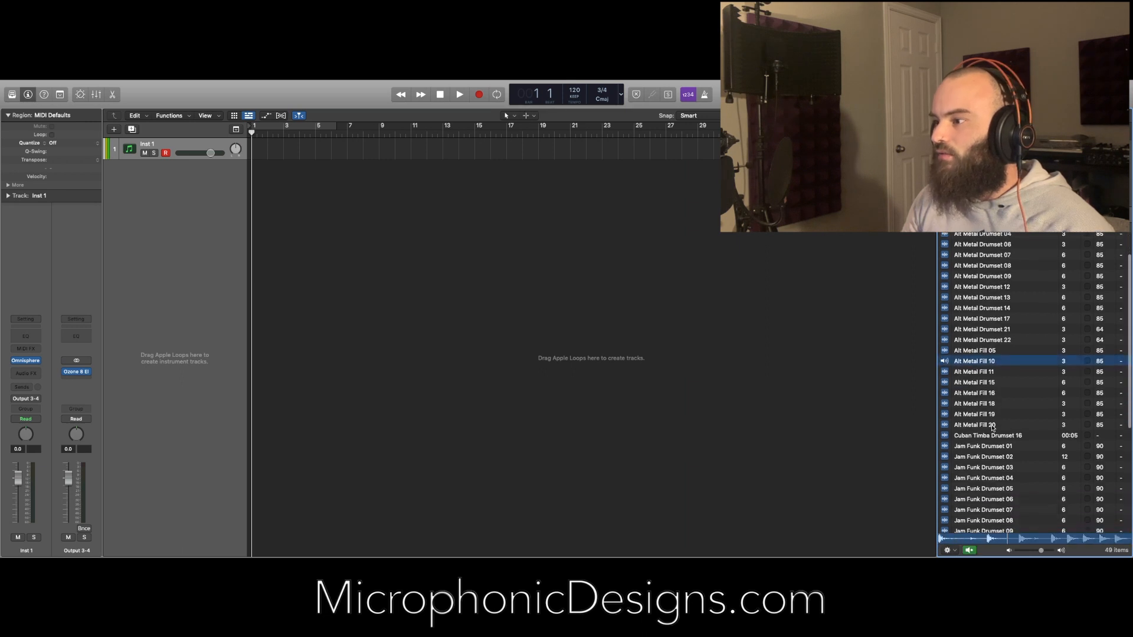
click(991, 415)
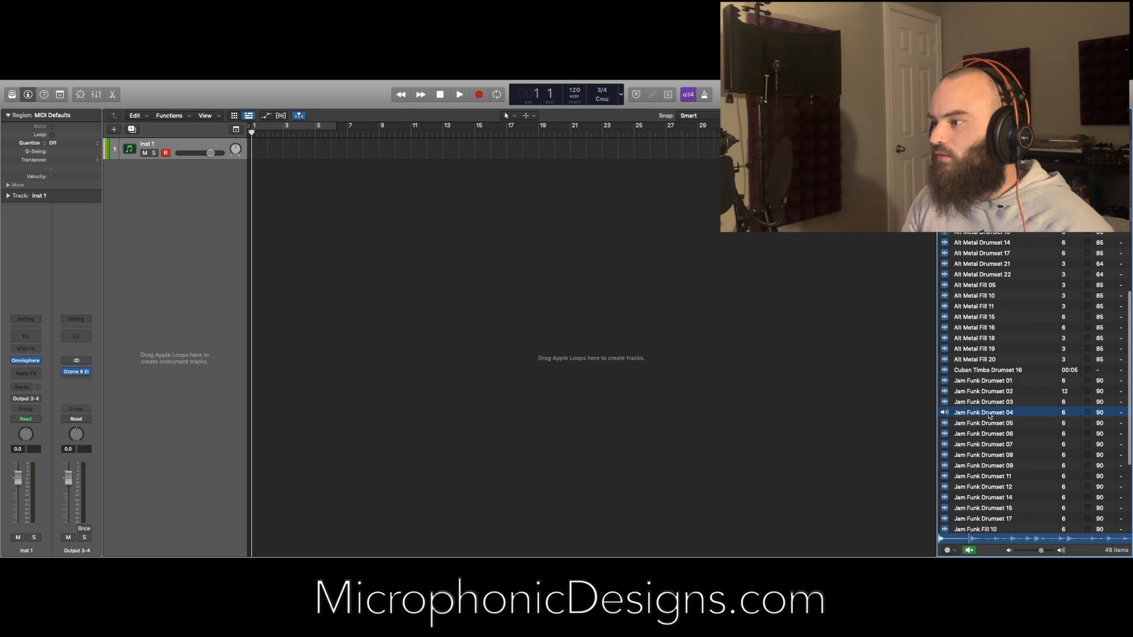
- Add the Jam Funk Drumset 01 loop on a new track at bar 1, adopting its 90 BPM tempo
drag(992, 383, 279, 175)
key(super+Right)
key(super+Right)
key(super+Right)
key(super+Right)
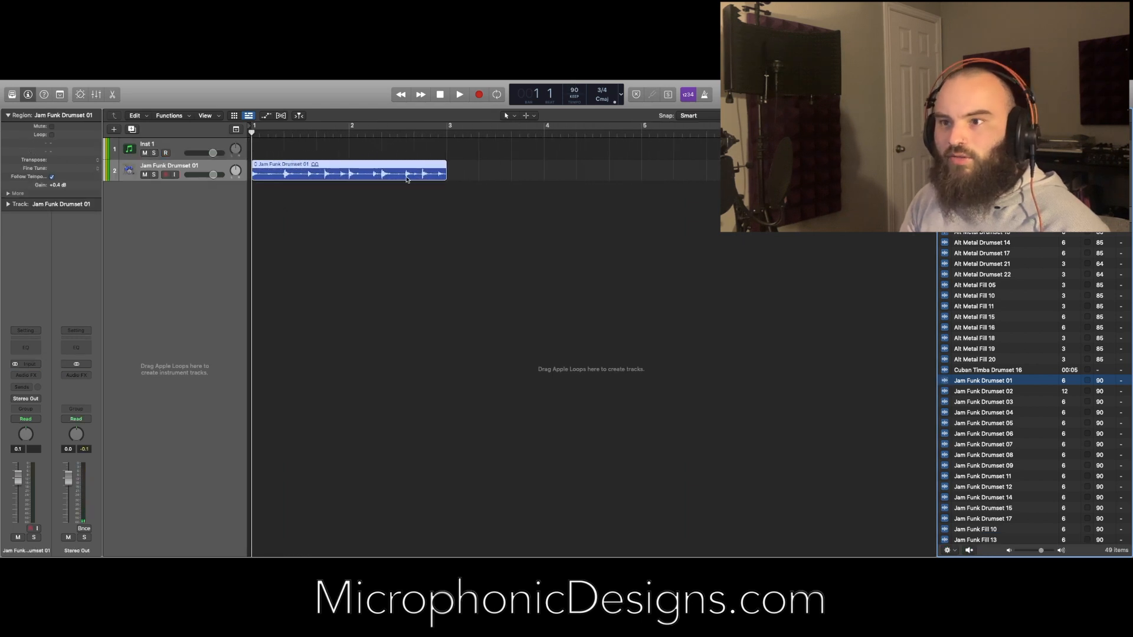
- Delete the Jam Funk Drumset 01 region together with its track
click(193, 171)
key(BackSpace)
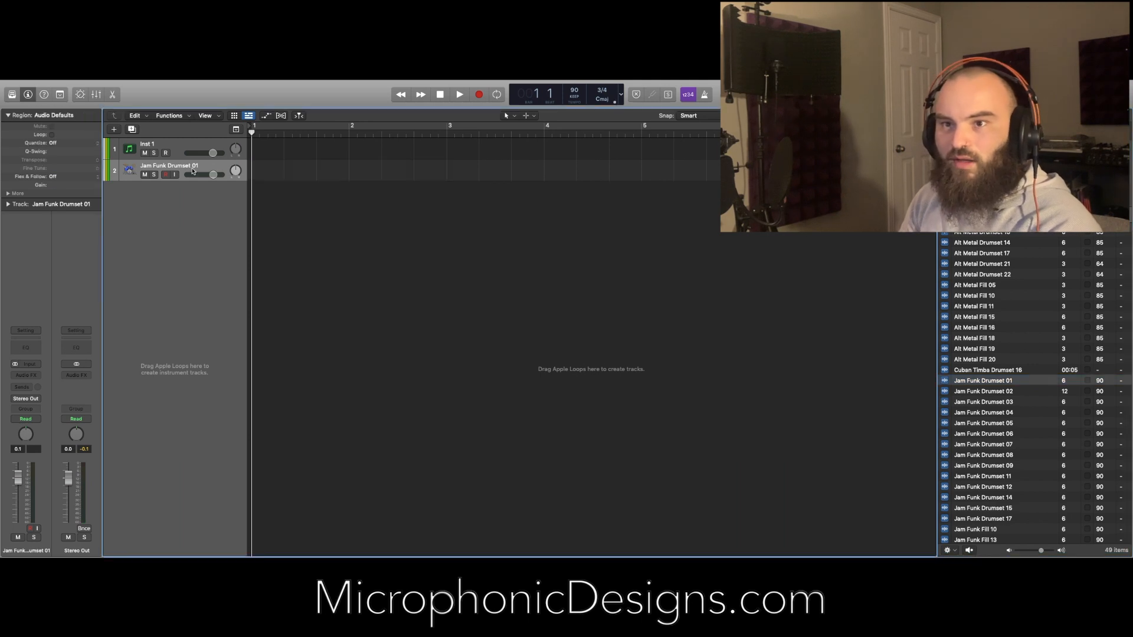
key(super+BackSpace)
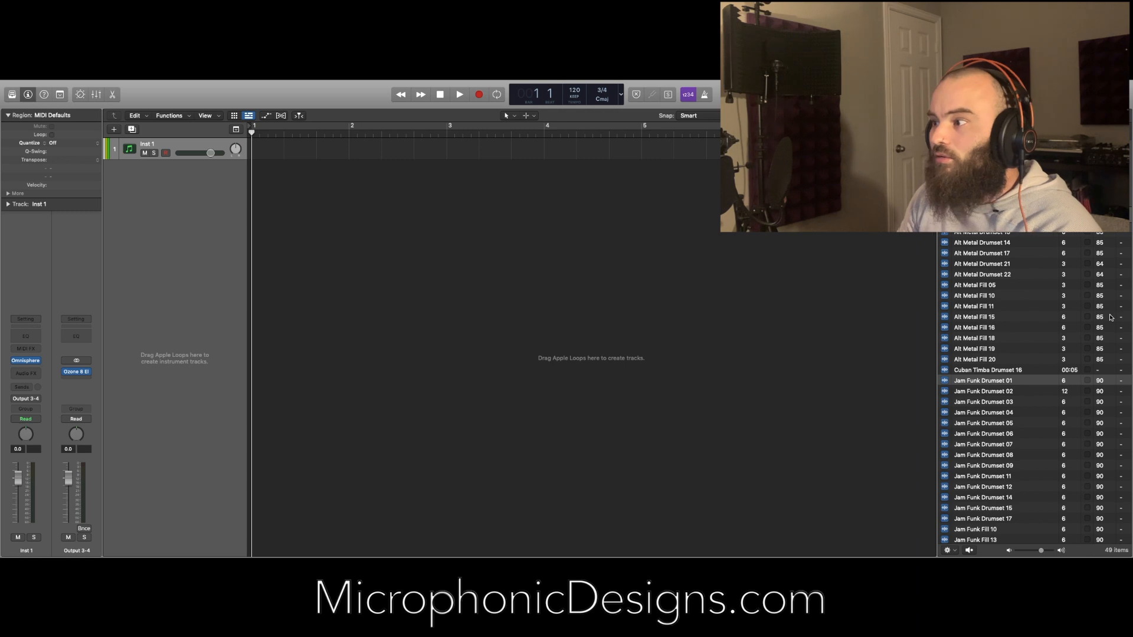
- Preview the Mitzvah River Drum loop and look through the rest of the drum loop list
scroll(1074, 384, down, 5)
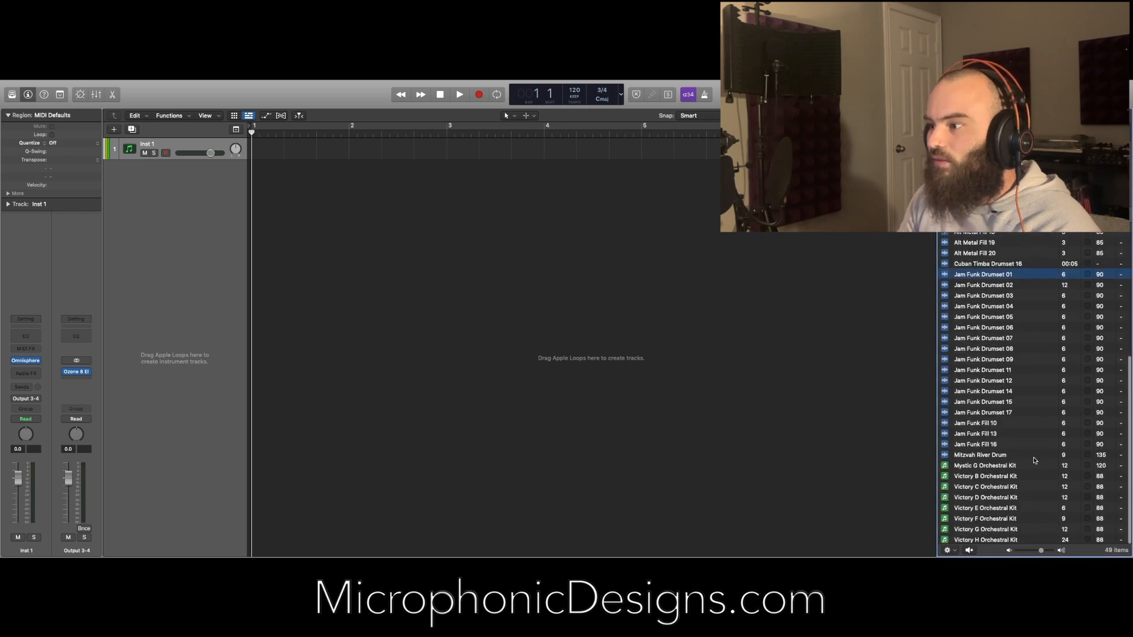
click(1029, 456)
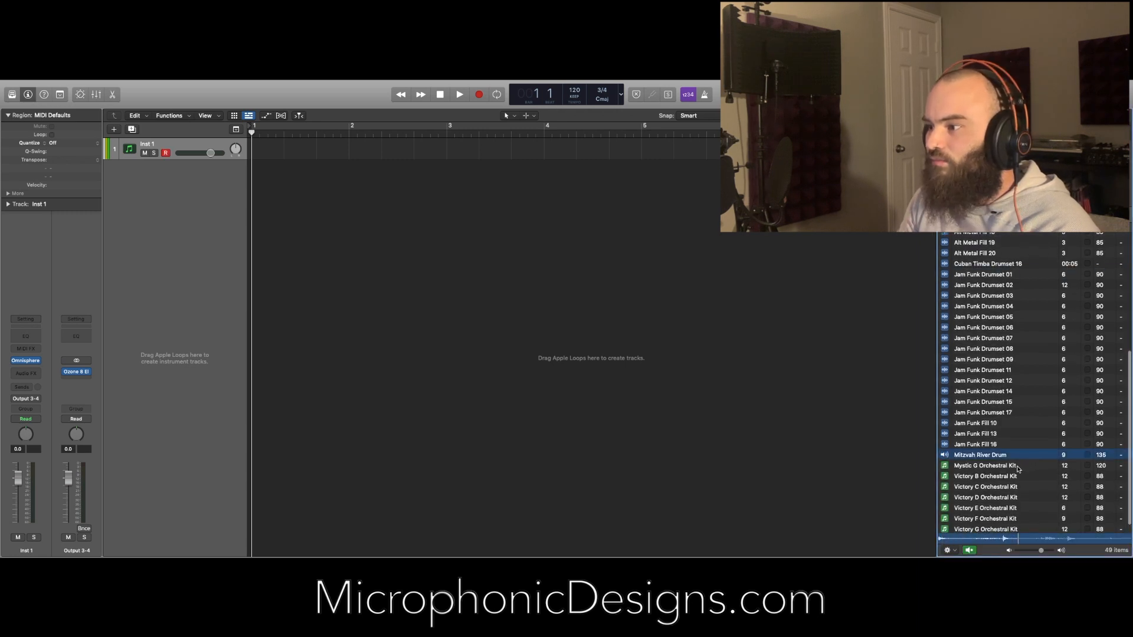
scroll(1014, 441, up, 10)
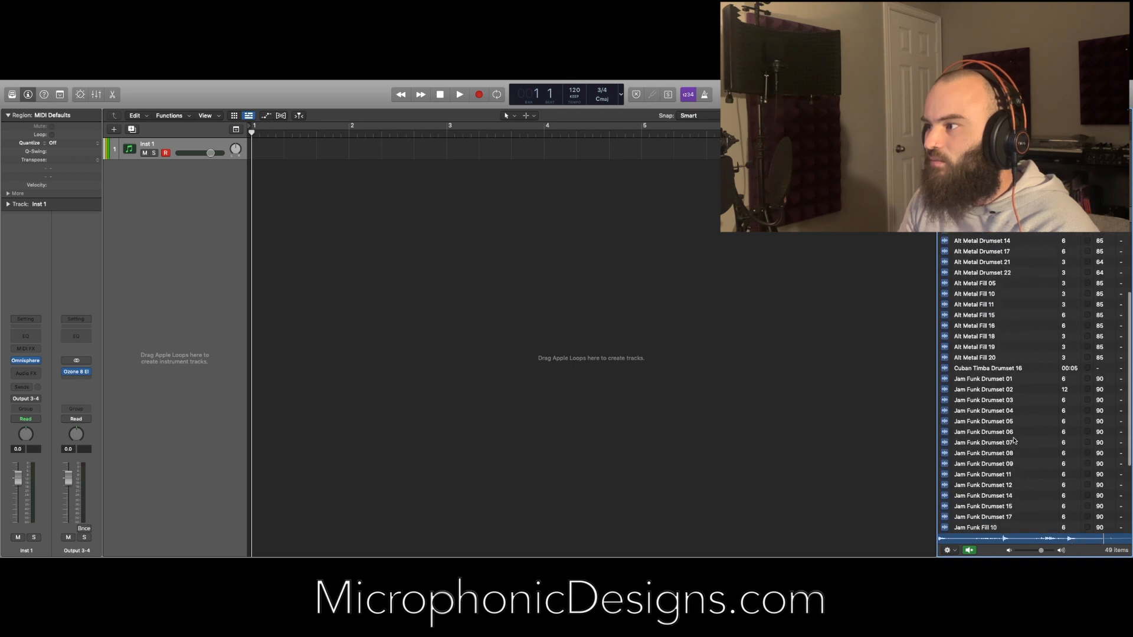
scroll(1014, 440, down, 5)
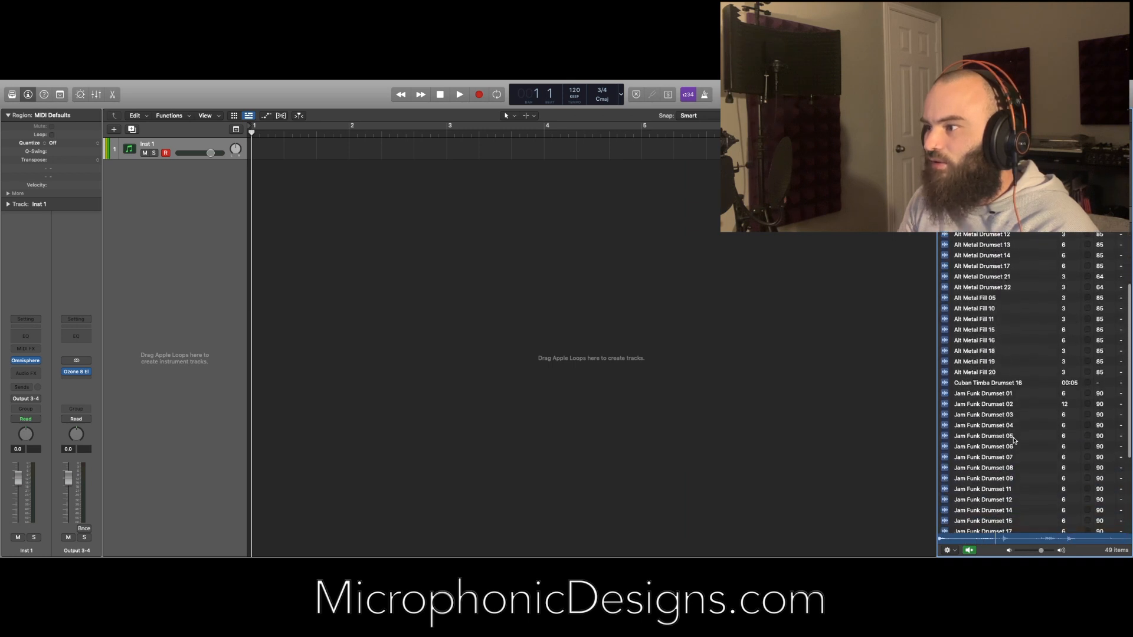
- Add the Jam Funk Drumset 01 loop at bar 1 on a new track with its 90 BPM tempo, and route it to Output 3-4
click(1010, 393)
drag(1010, 395, 272, 178)
click(631, 245)
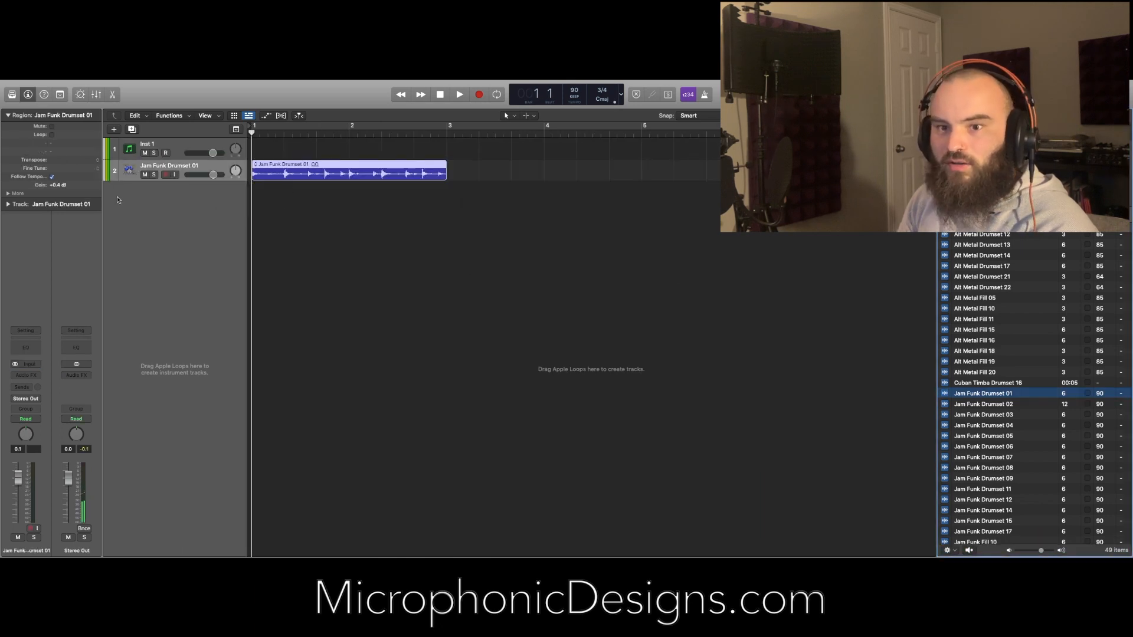
click(29, 399)
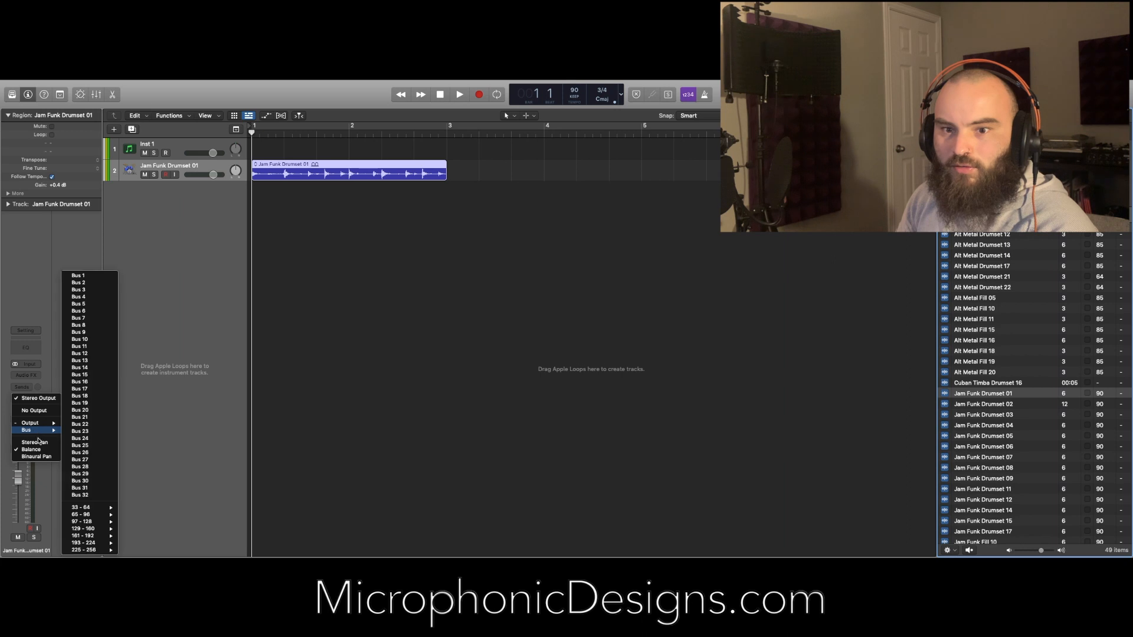
mouse_move(35, 422)
click(83, 431)
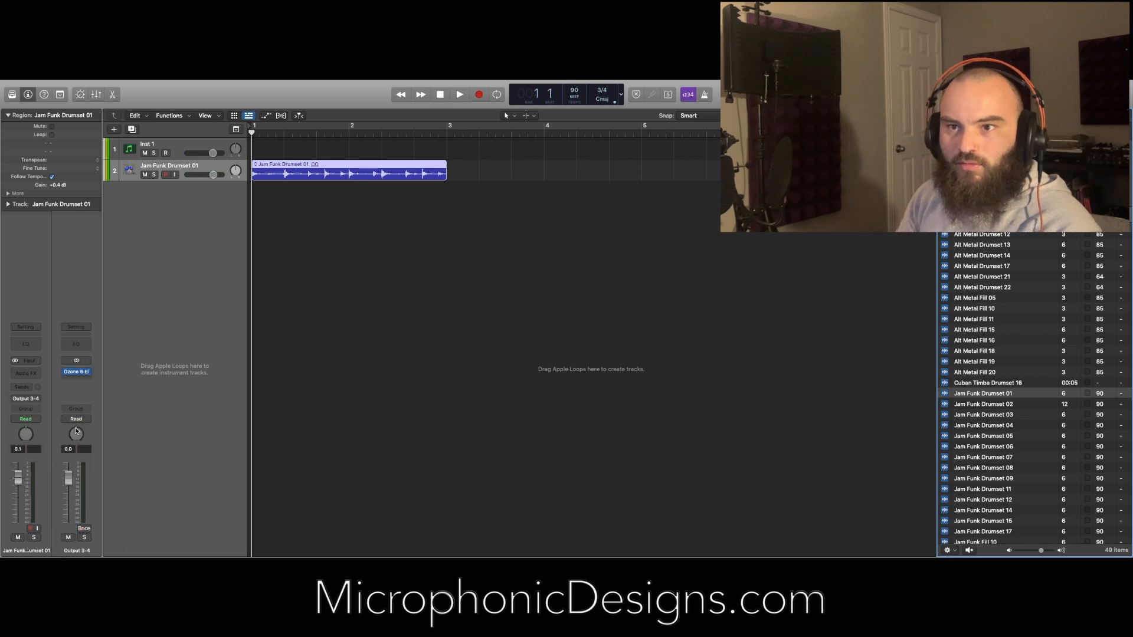
- Play the drum loop with cycling enabled from bar 1 to bar 3 and select the Inst 1 track to play along
key(space)
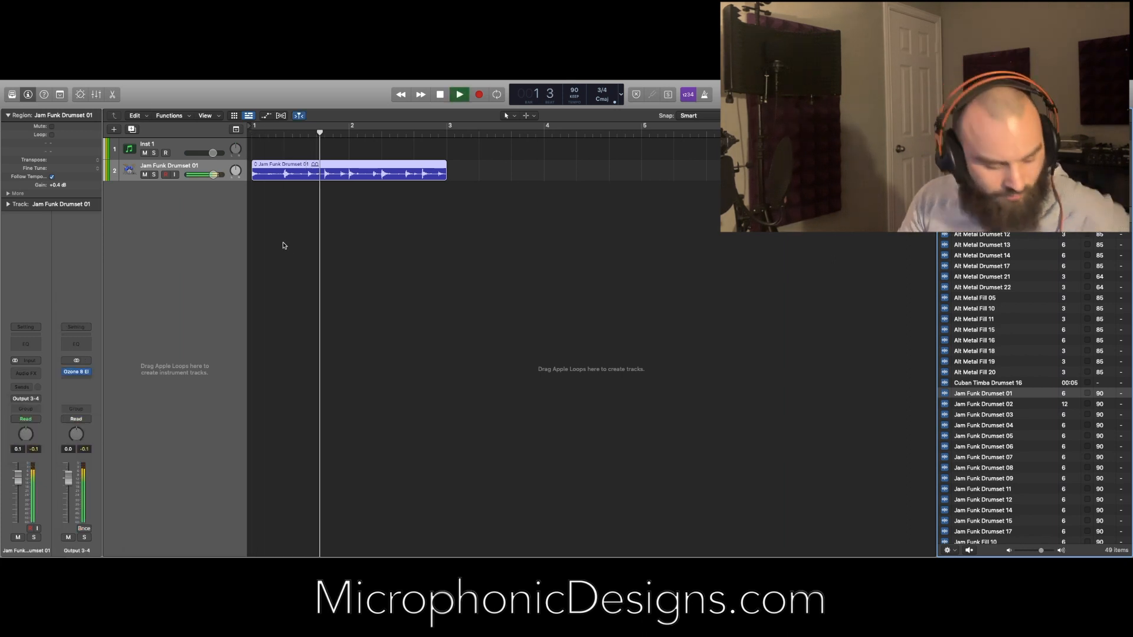
key(space)
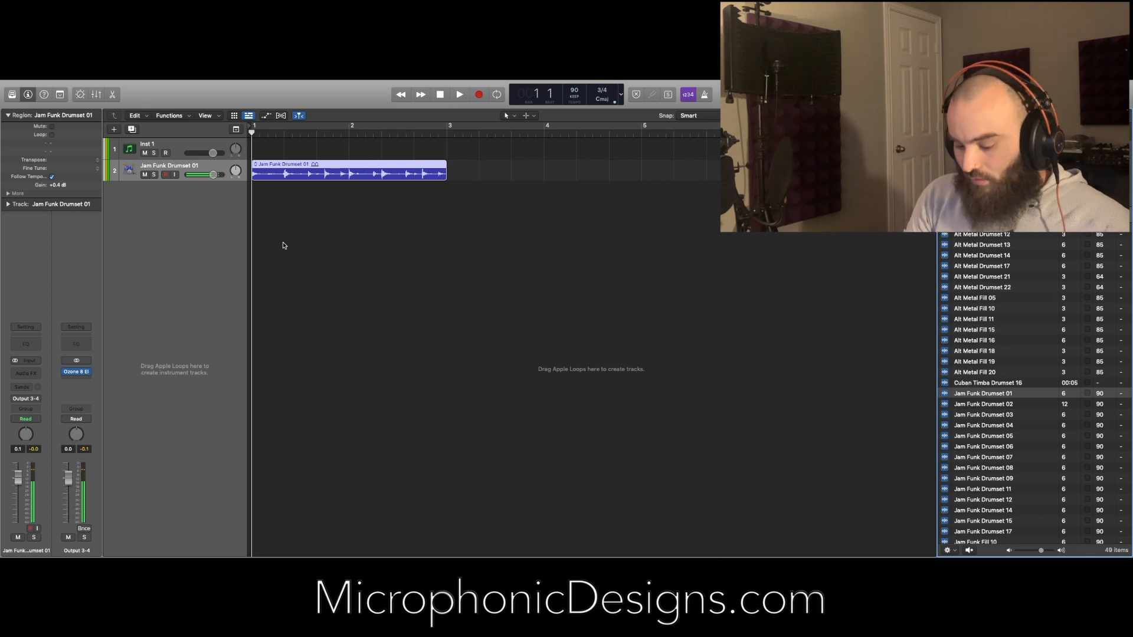
key(c)
key(space)
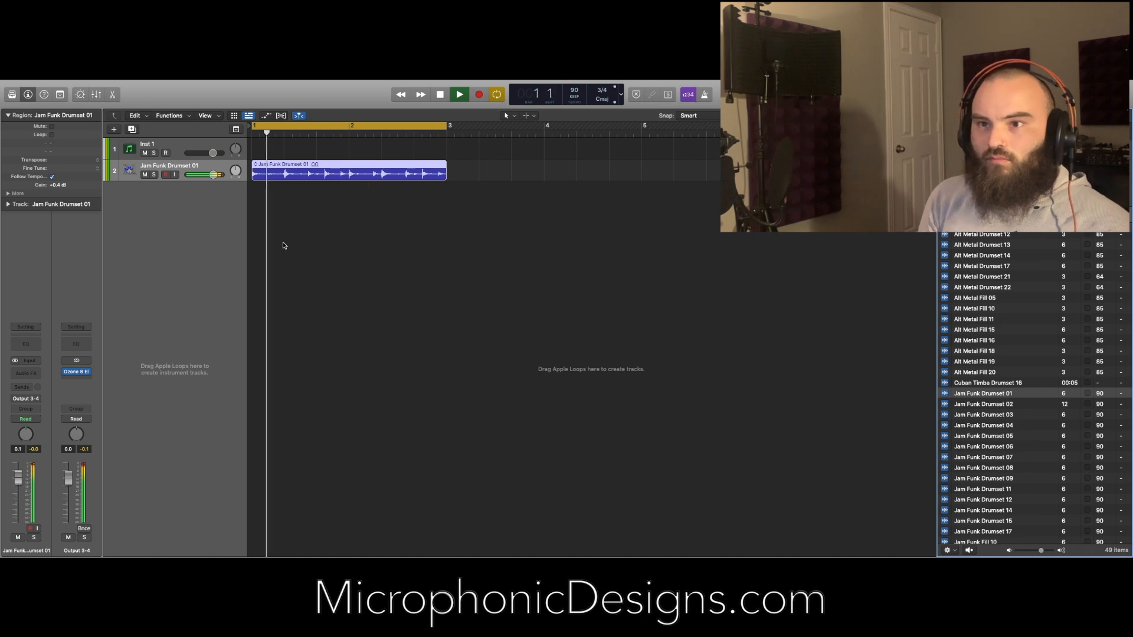
click(137, 153)
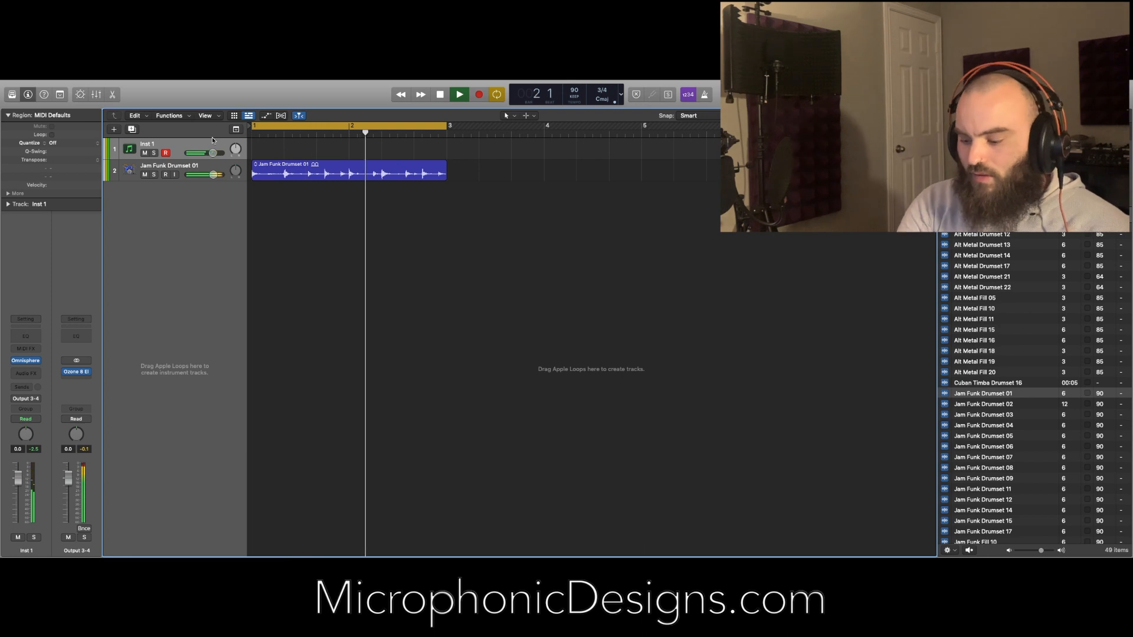
- Stop playback and delete the Jam Funk Drumset 01 region and its track
key(space)
click(172, 179)
key(Delete)
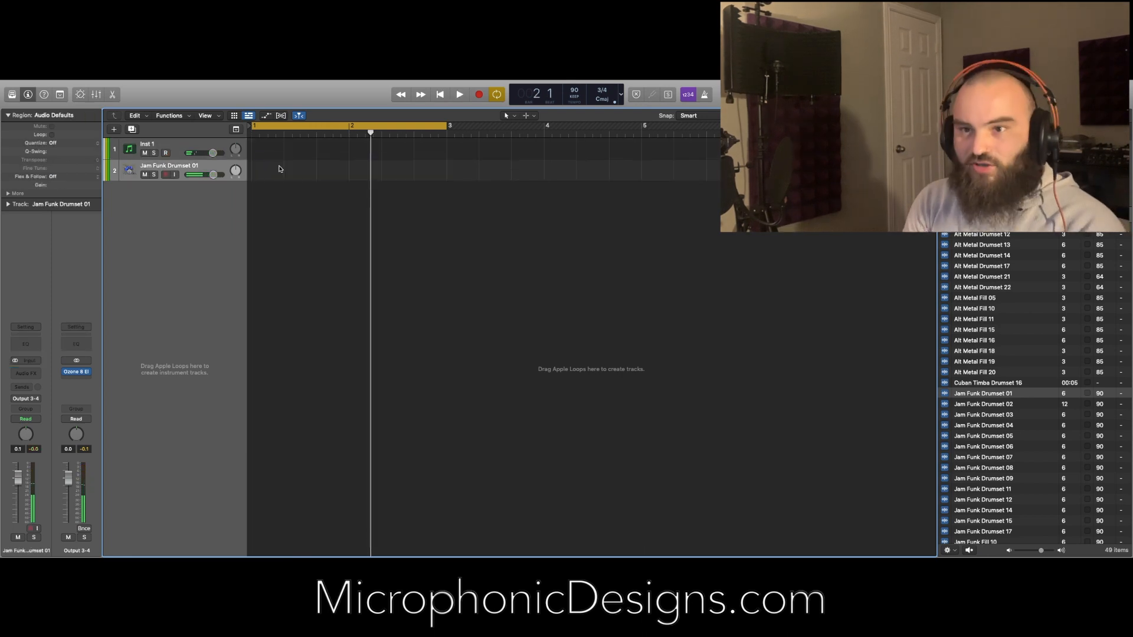
key(super+BackSpace)
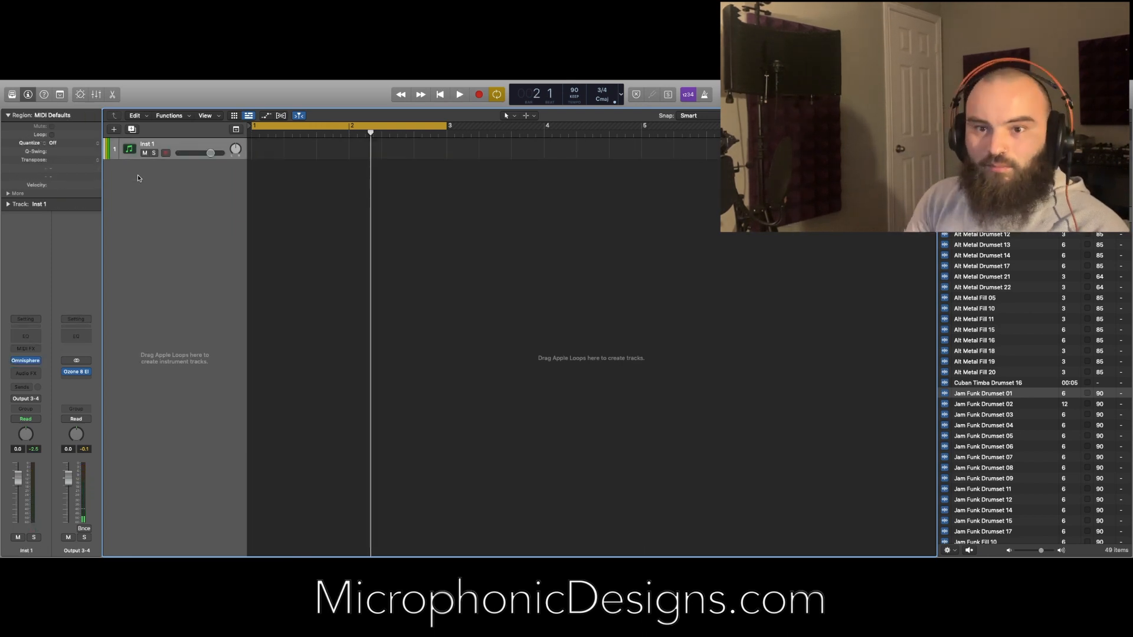
- Open Omnisphere on the Inst 1 track and set the project tempo to 120 BPM, keeping both accessible by repositioning the plug-in window
click(26, 361)
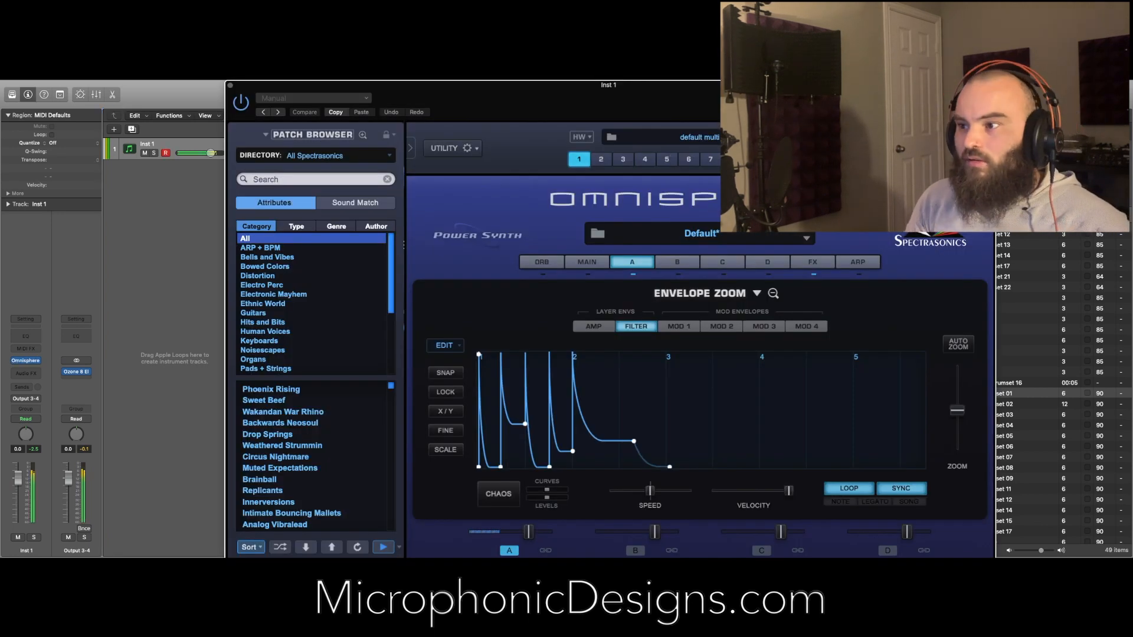
drag(550, 117, 510, 280)
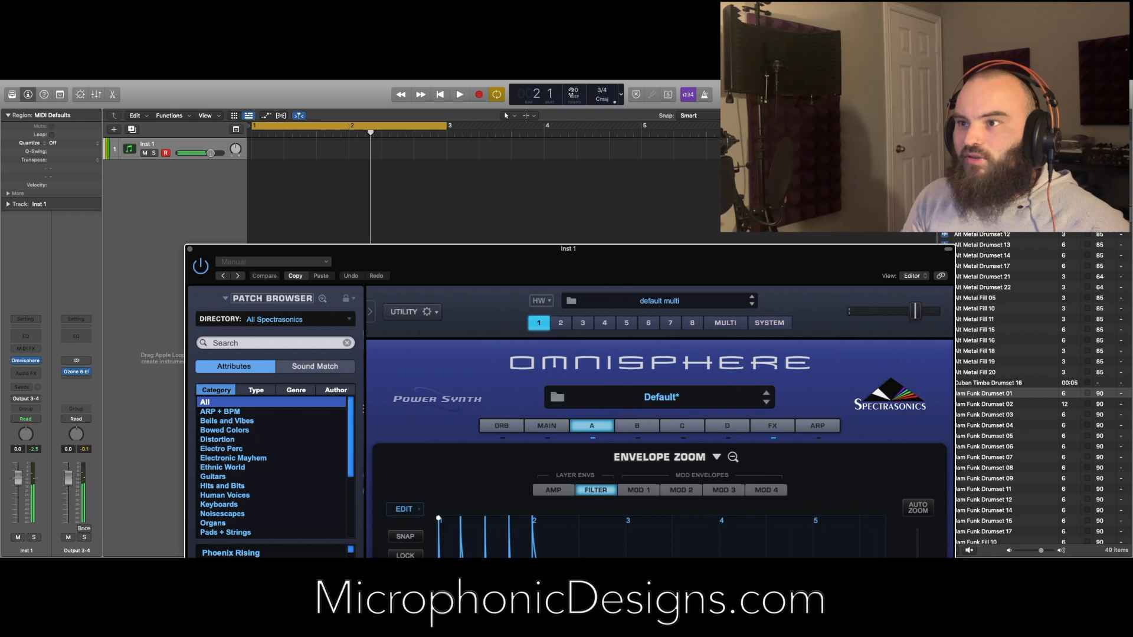
double_click(570, 93)
text(120)
key(Return)
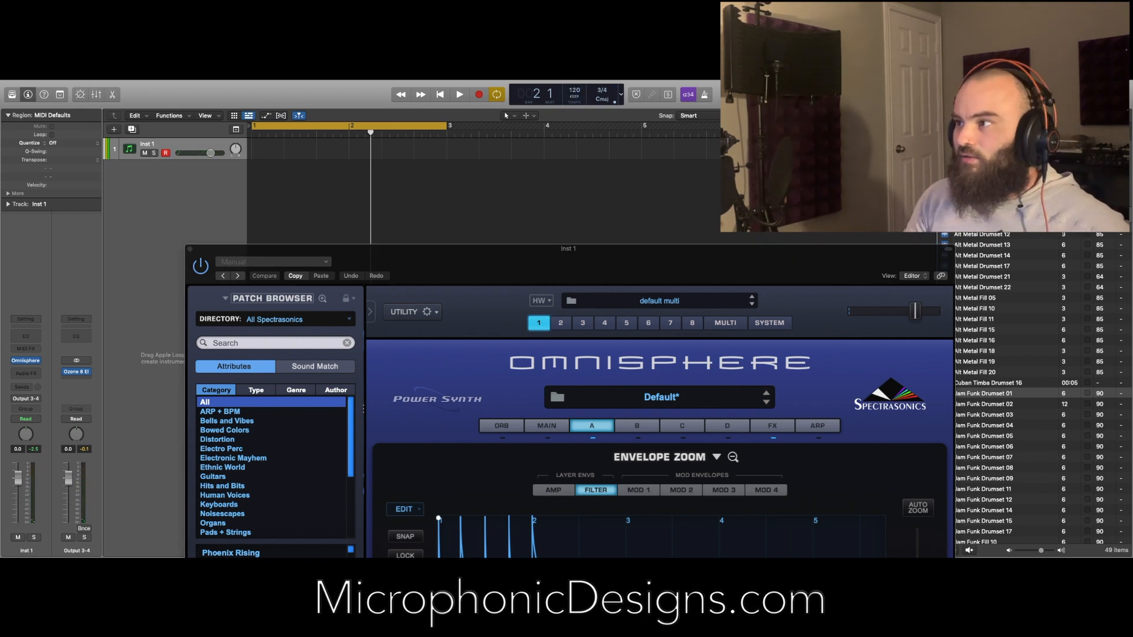
drag(510, 248, 550, 84)
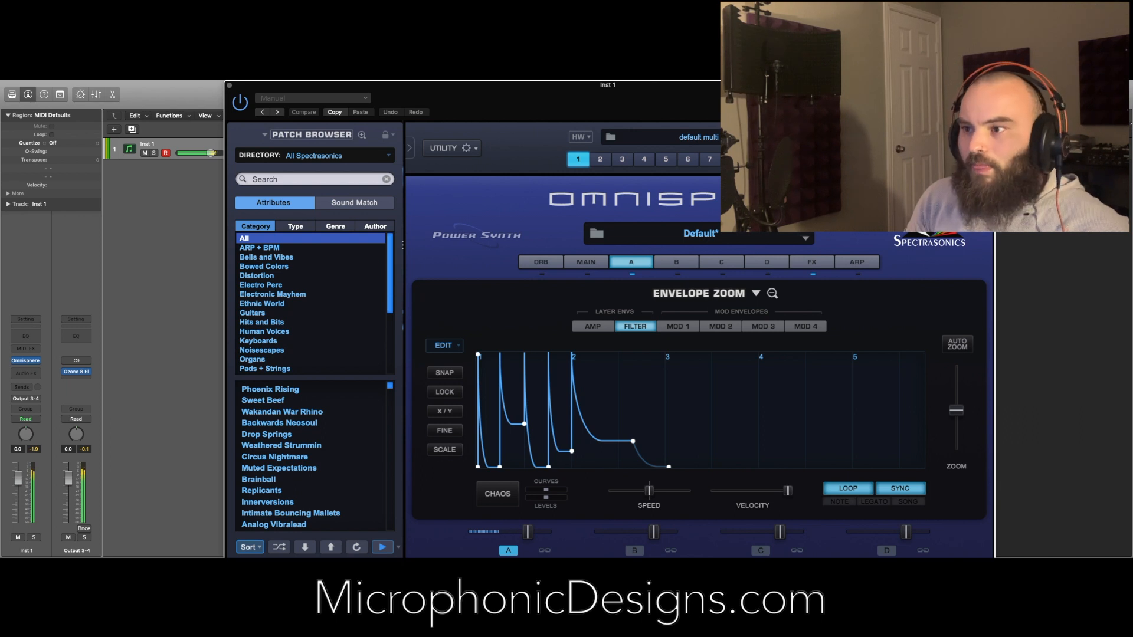
drag(550, 84, 511, 84)
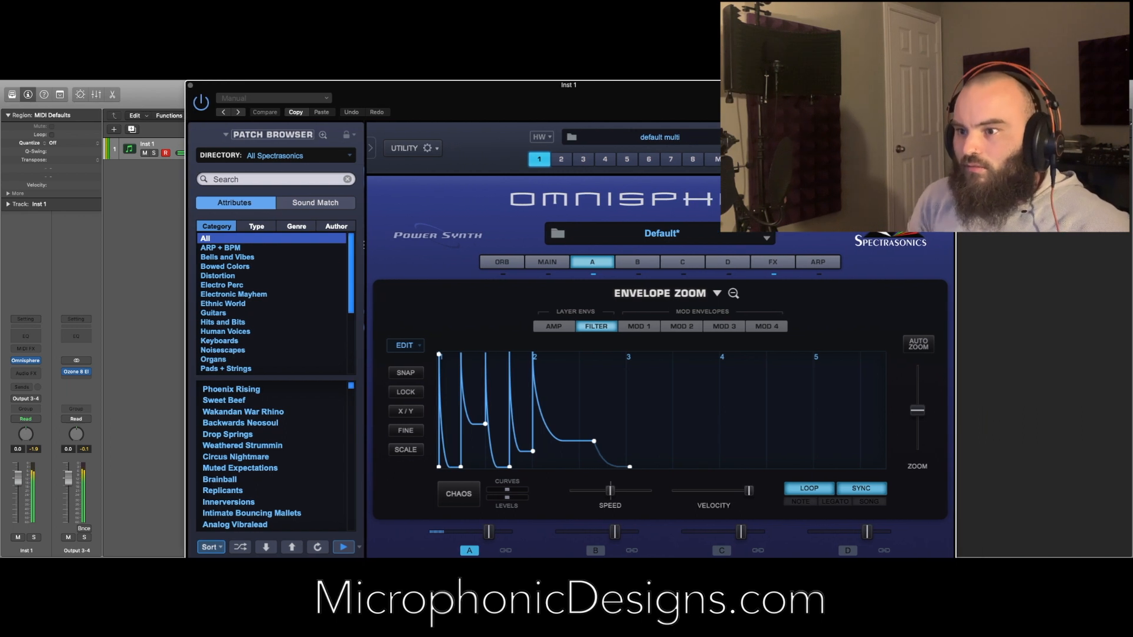
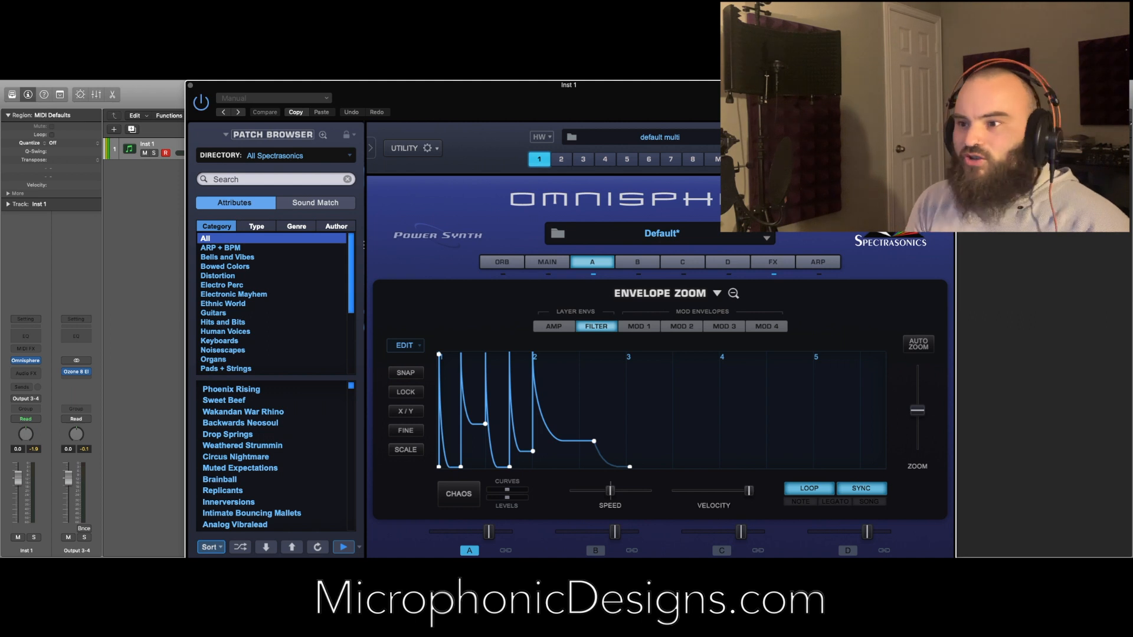
drag(531, 84, 524, 85)
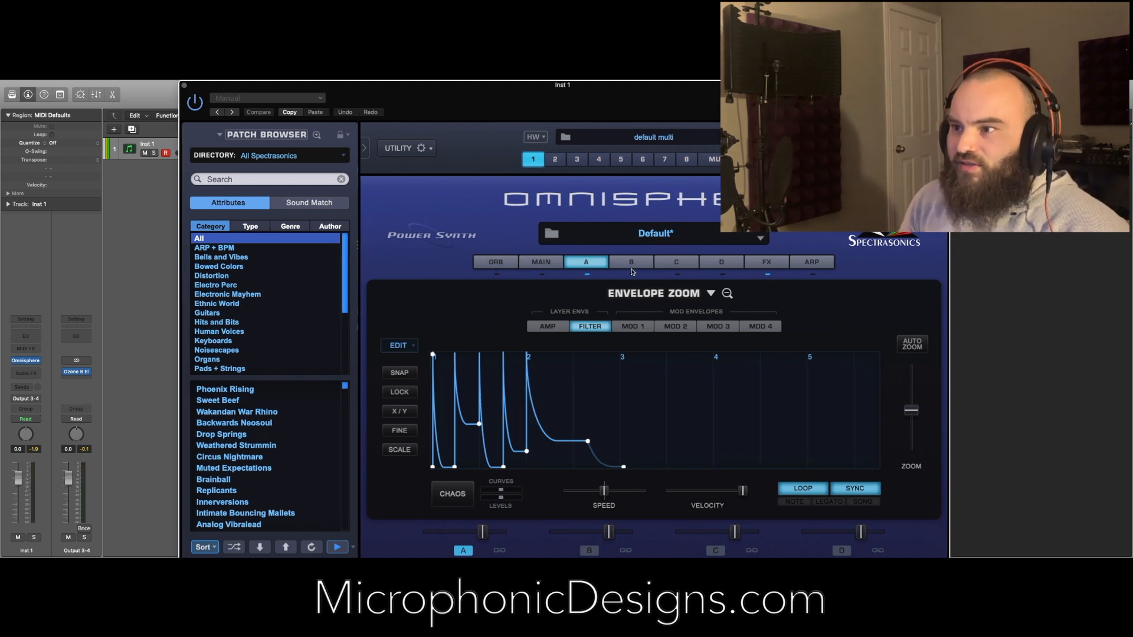
- Compare layers A and B, including their filter envelopes and main settings, and check part 2 of the multi
click(631, 262)
click(587, 263)
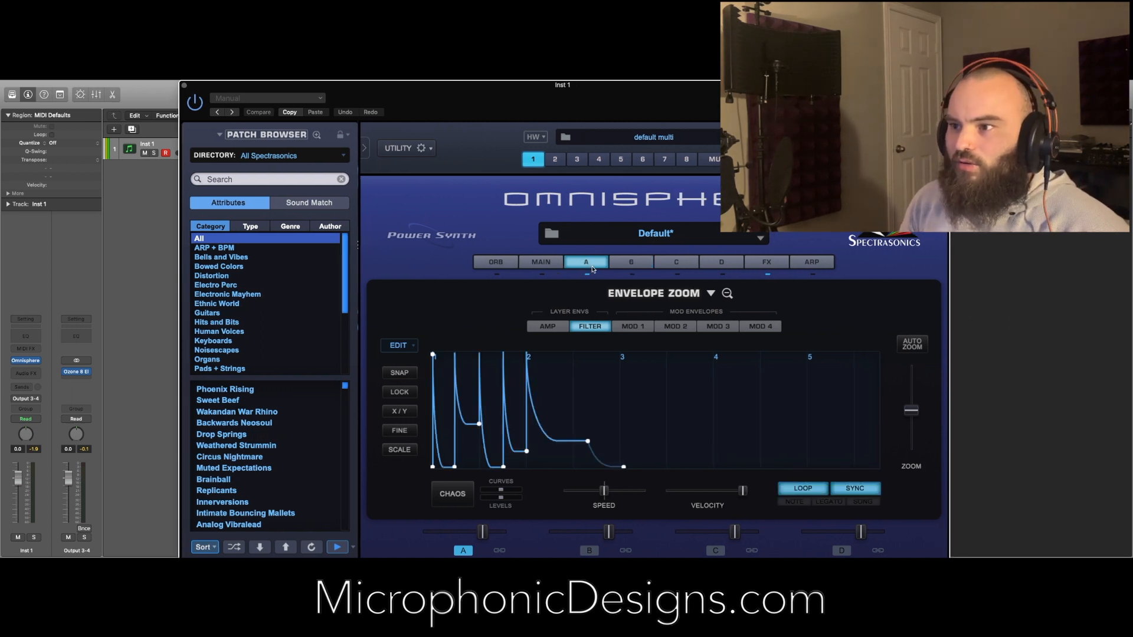
click(625, 265)
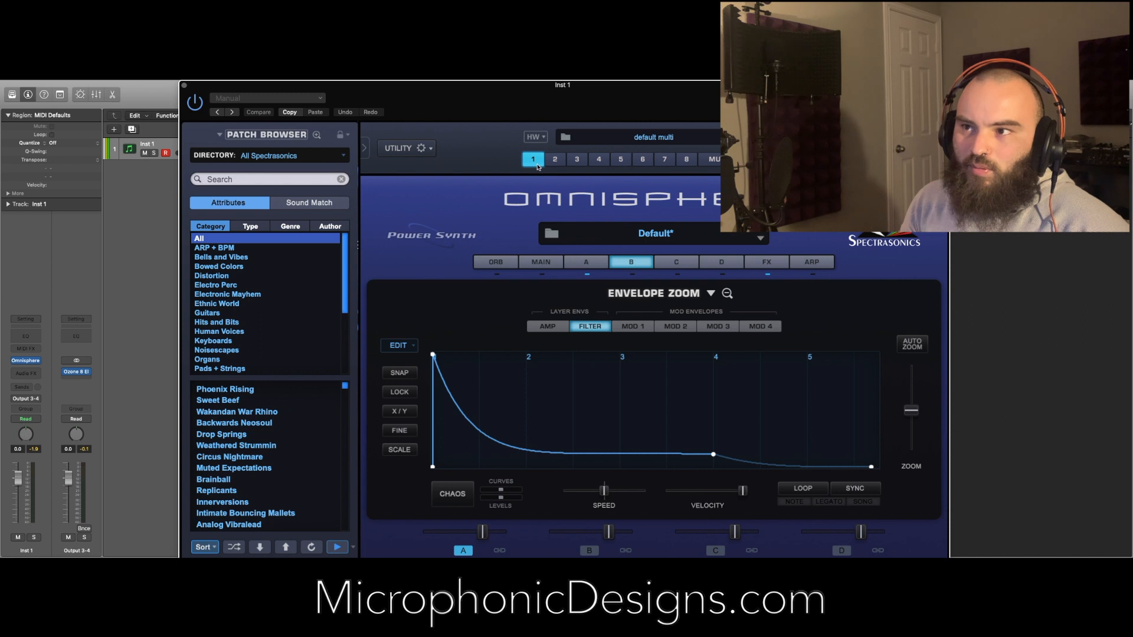
click(555, 160)
click(533, 159)
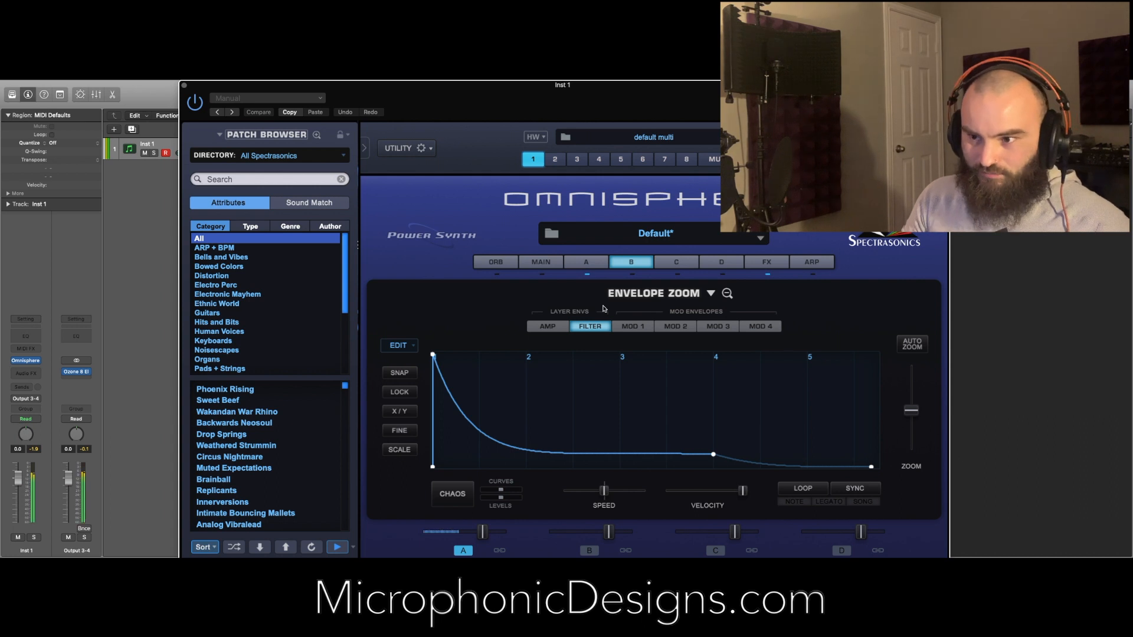
click(601, 266)
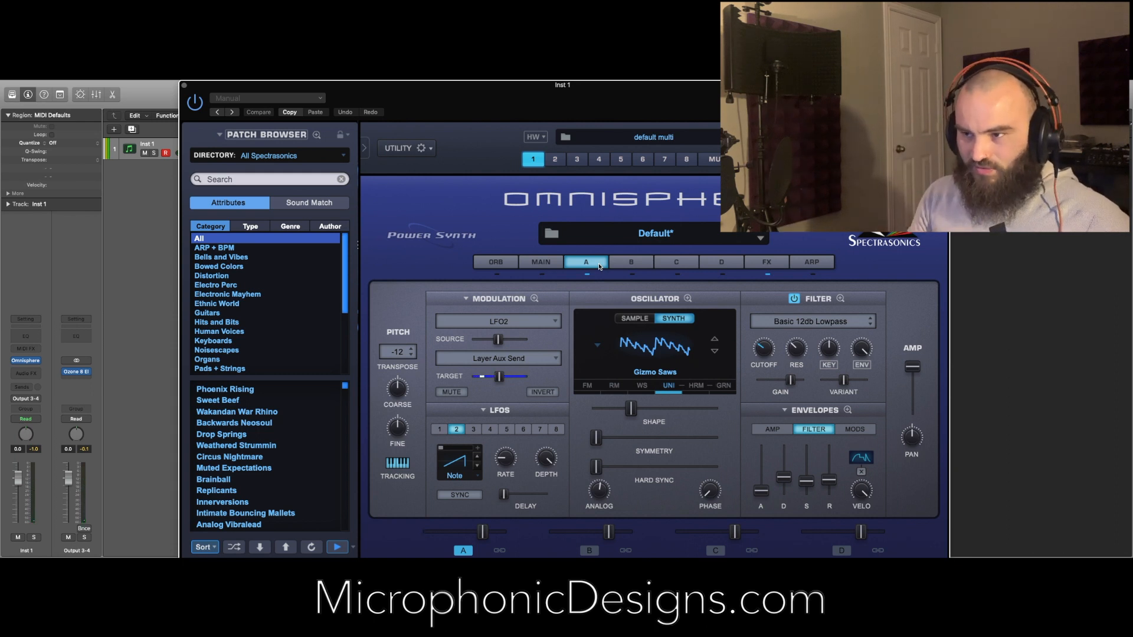
click(628, 268)
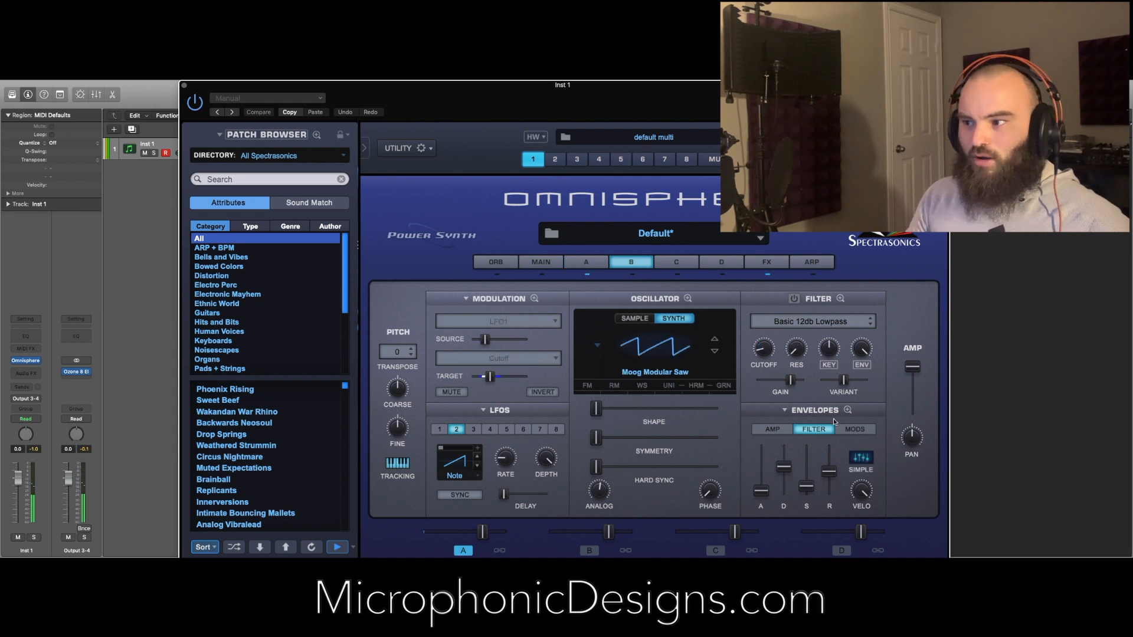
- Turn off layer A and turn on layer B so that only layer B sounds, and check its oscillator
click(463, 550)
drag(493, 86, 464, 84)
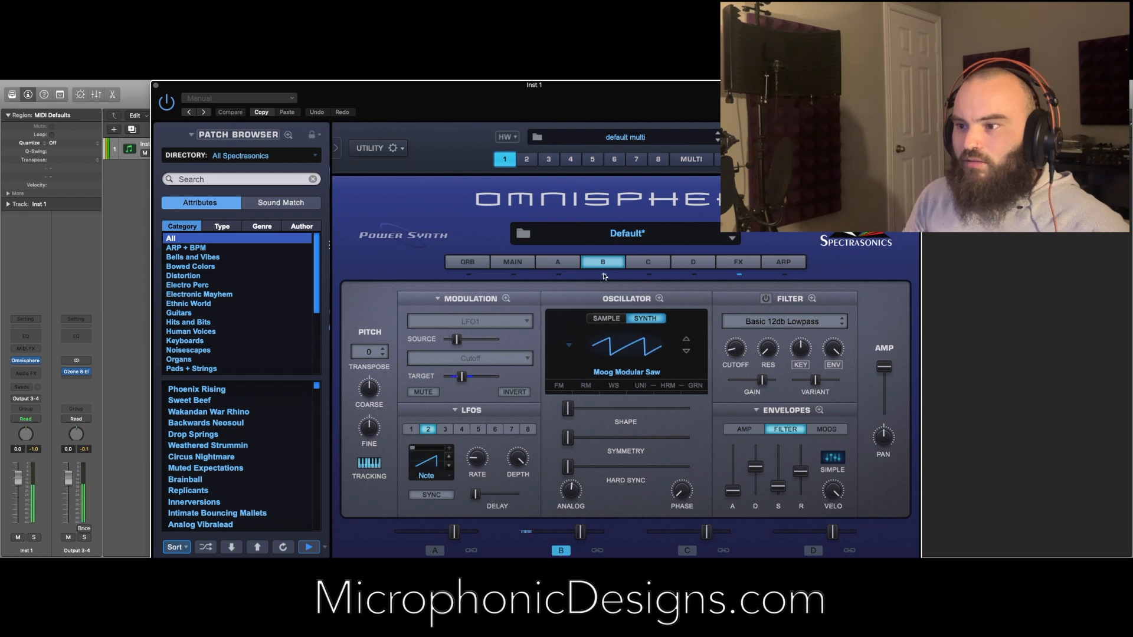
click(660, 299)
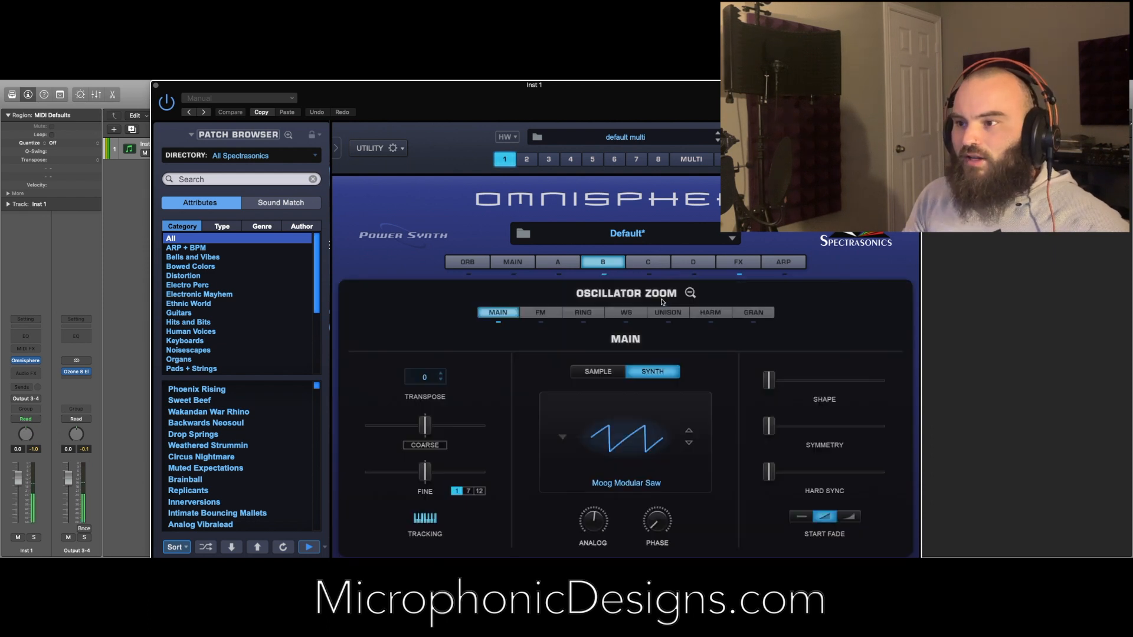
click(622, 266)
- Set layer B's oscillator to the Calculus digital wavetable, with shape at about half and symmetry at about one fifth
click(596, 371)
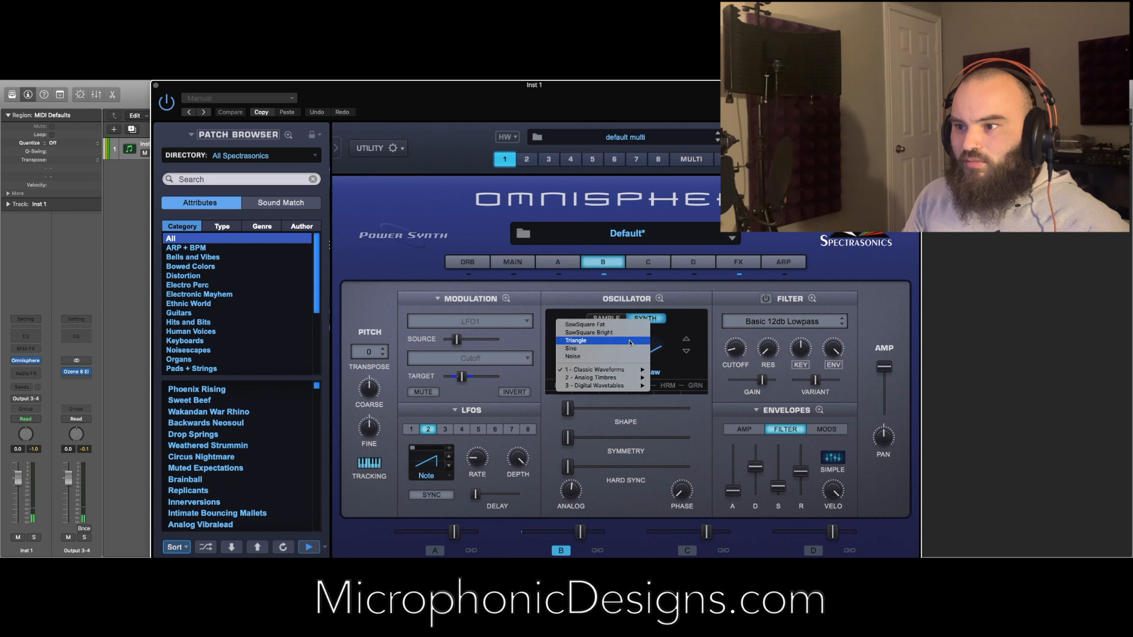
mouse_move(619, 389)
mouse_move(666, 394)
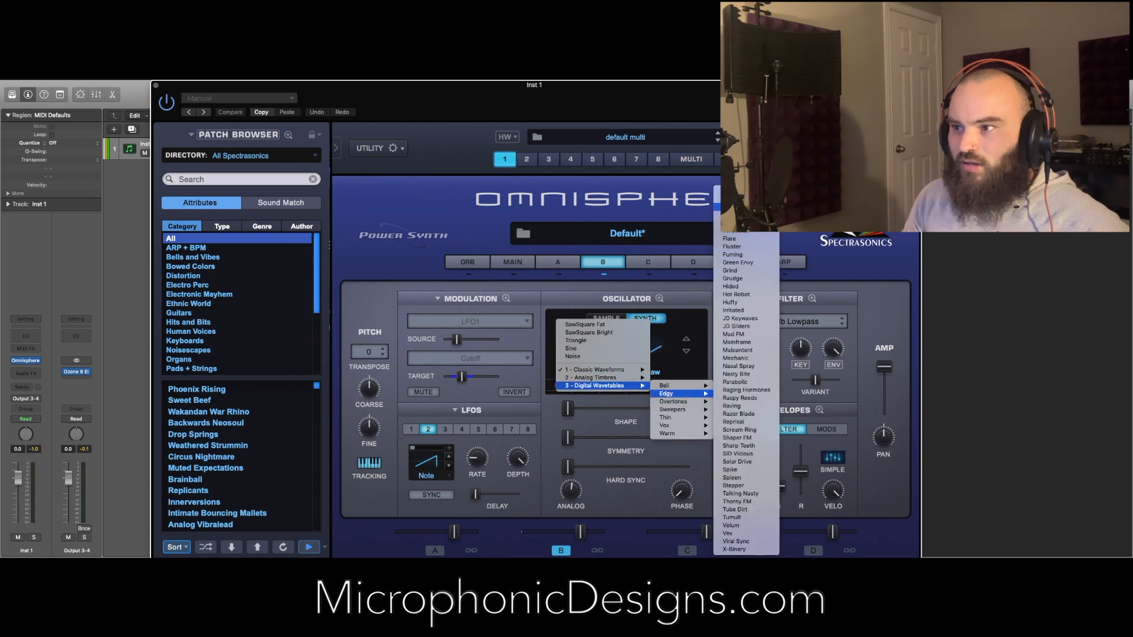
click(735, 148)
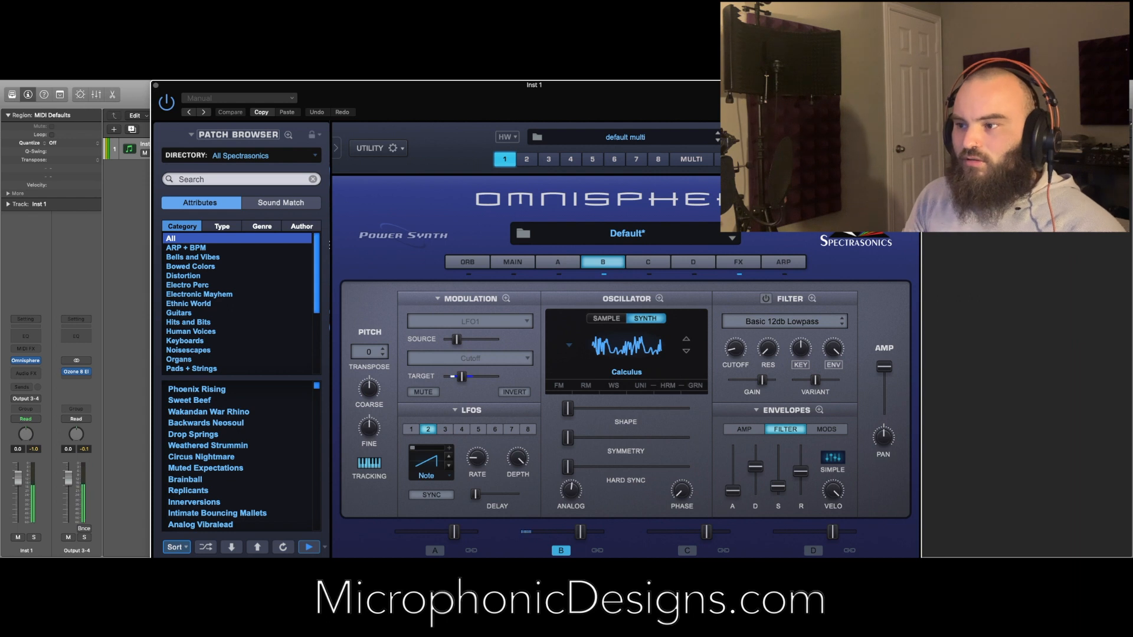
drag(568, 411, 629, 415)
drag(568, 437, 592, 438)
- Look over layer B's filter envelope, the arpeggiators of parts 1 and 2, the four layers of part 1 and the multi mixer
click(820, 410)
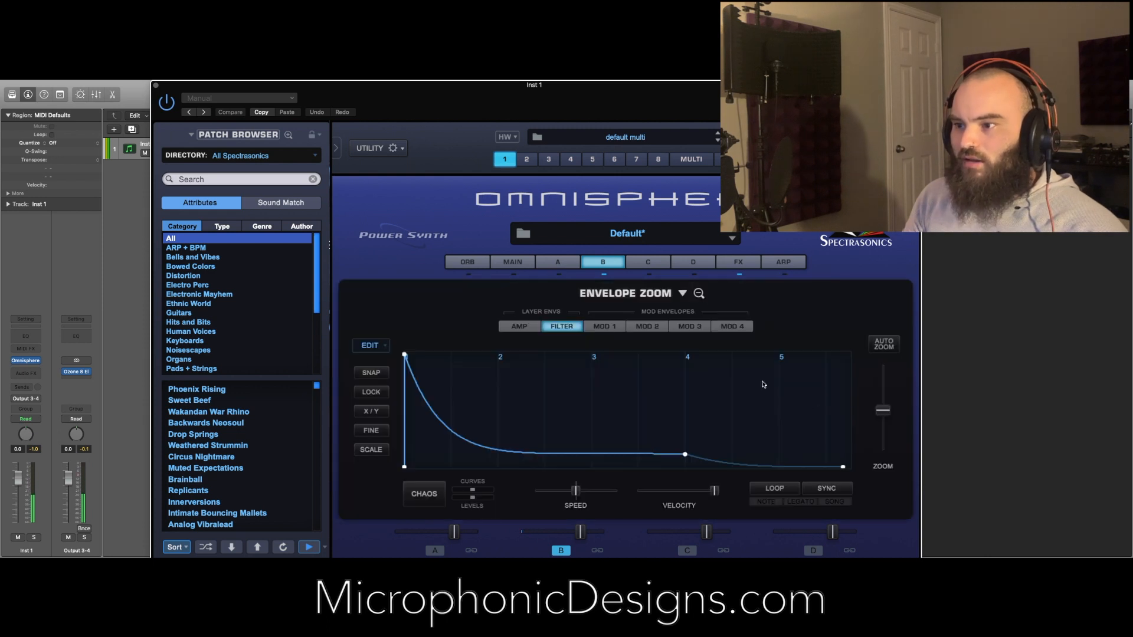
click(699, 293)
click(777, 269)
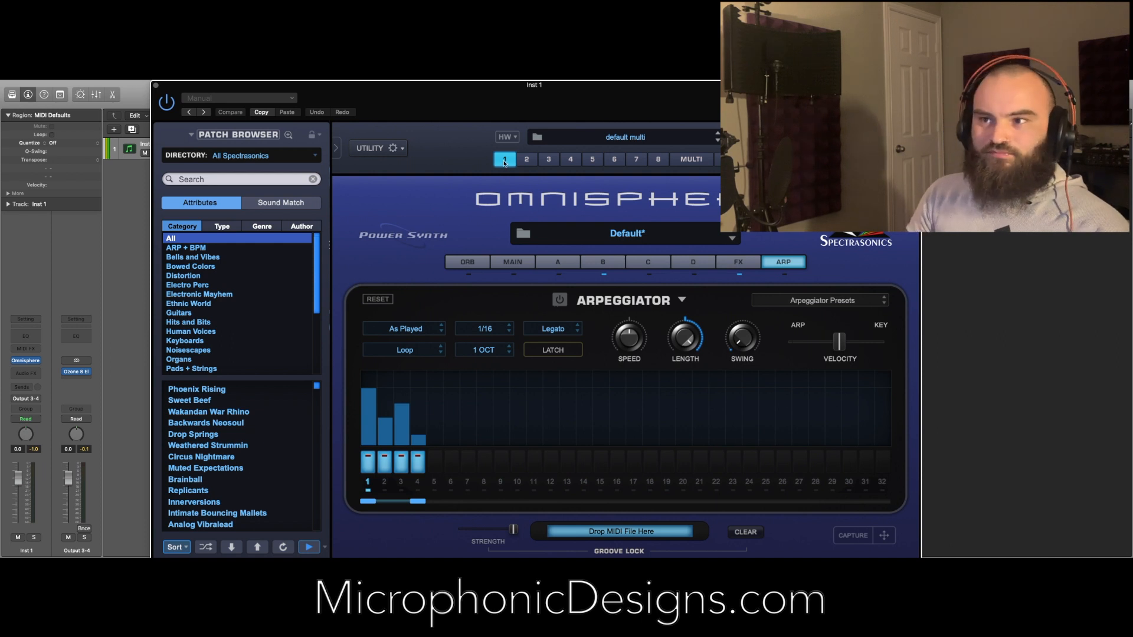
click(526, 161)
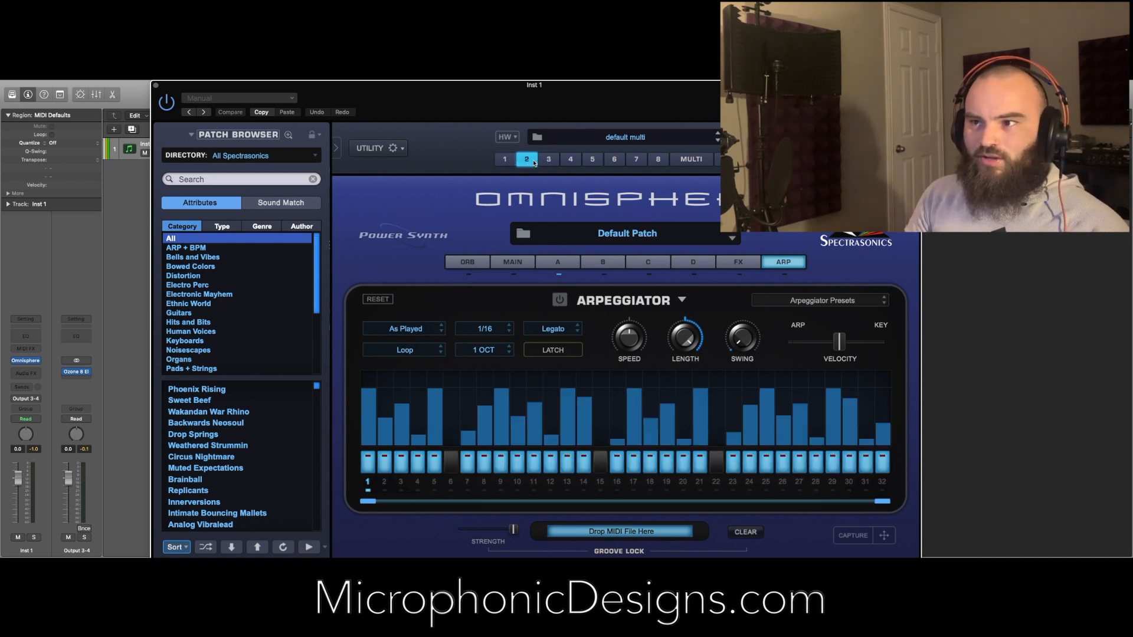
click(506, 160)
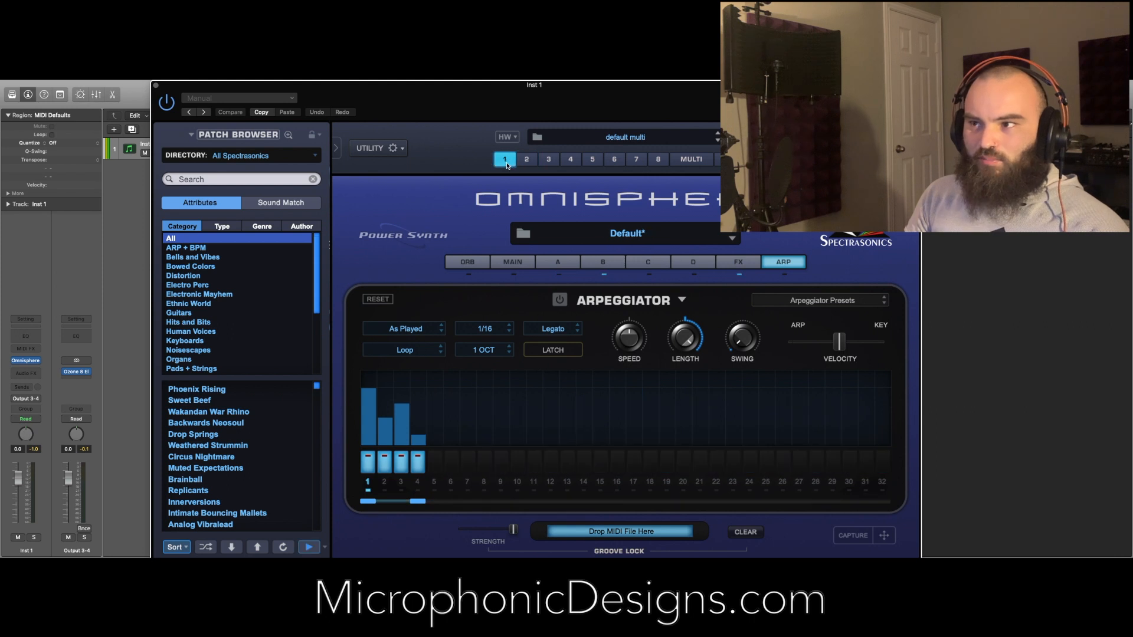
click(575, 265)
click(602, 262)
click(648, 262)
click(683, 263)
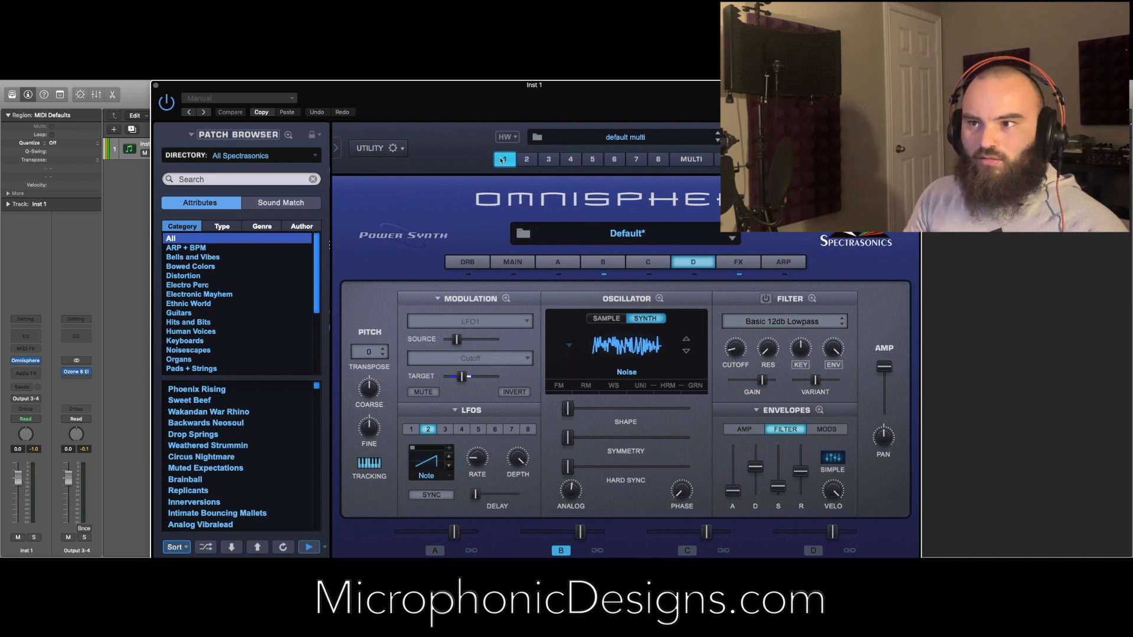
click(706, 163)
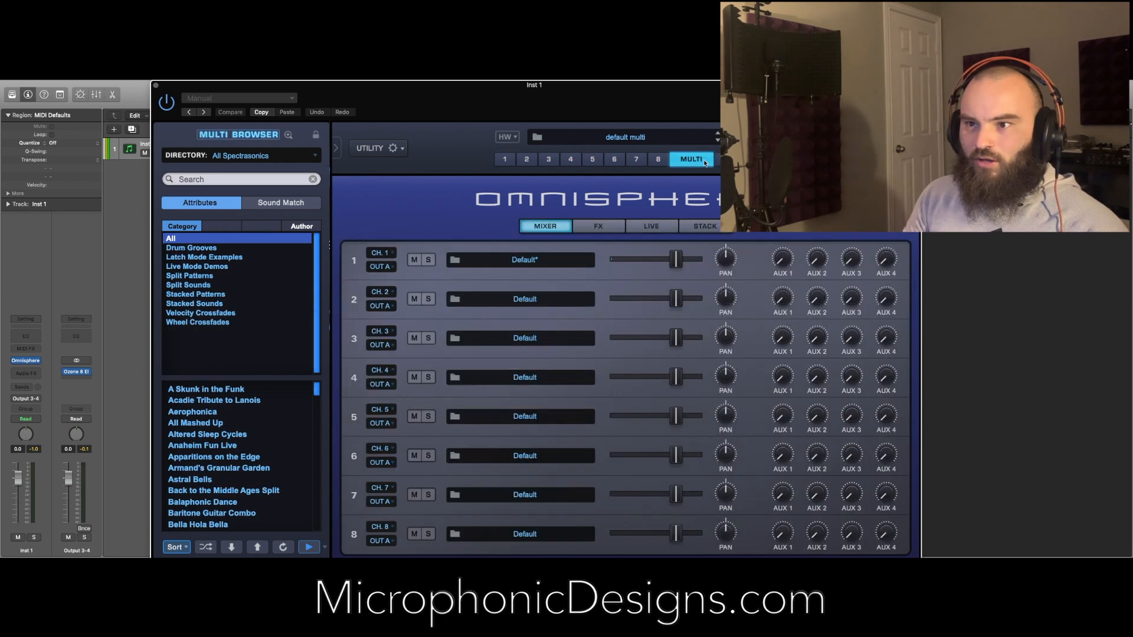
click(506, 161)
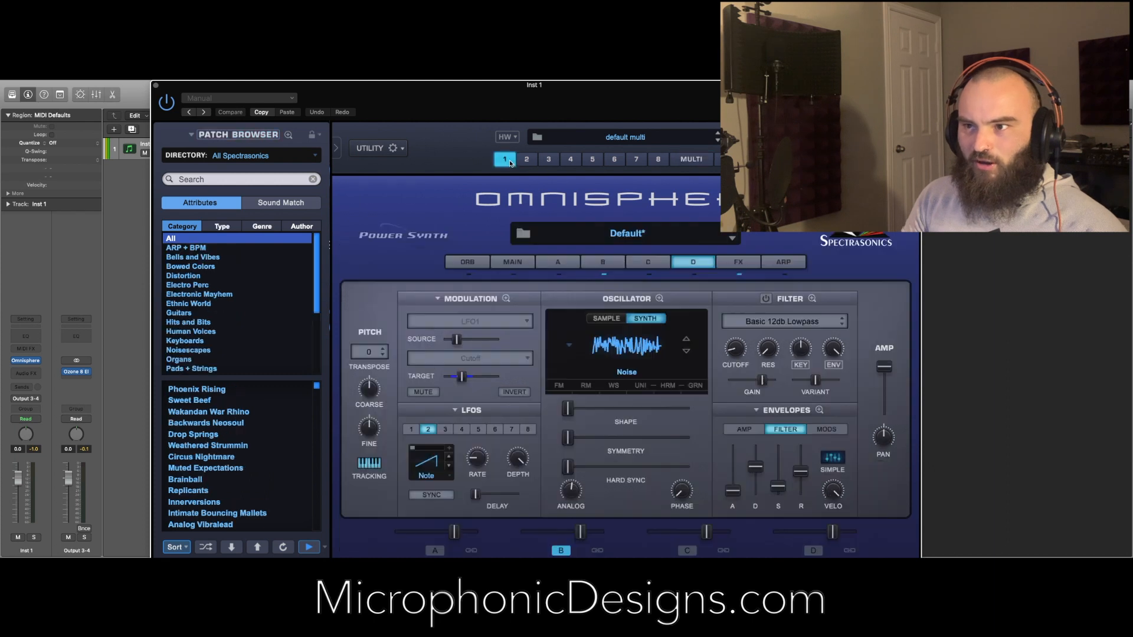
- Turn layer A back on alongside layer B and display layer A's settings
click(616, 265)
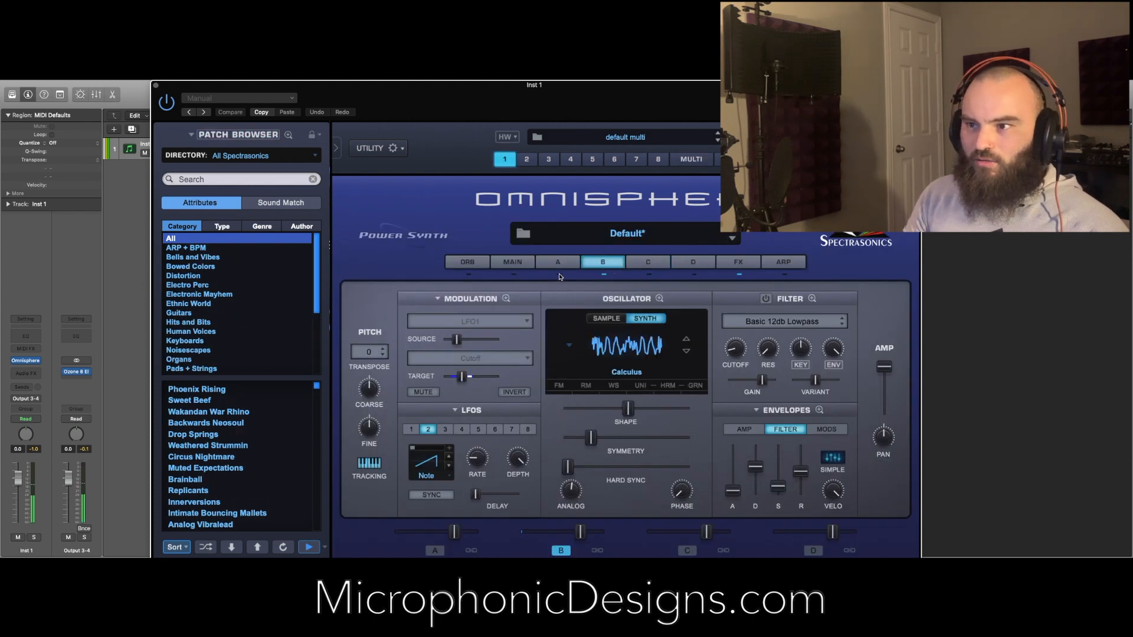
click(556, 265)
click(603, 266)
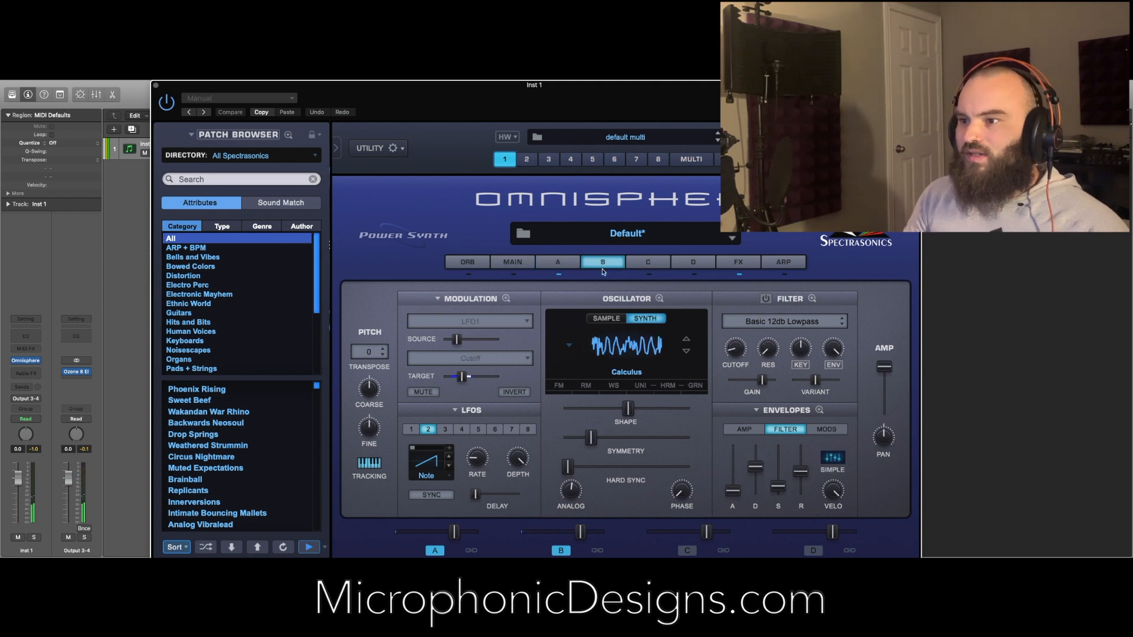
click(558, 267)
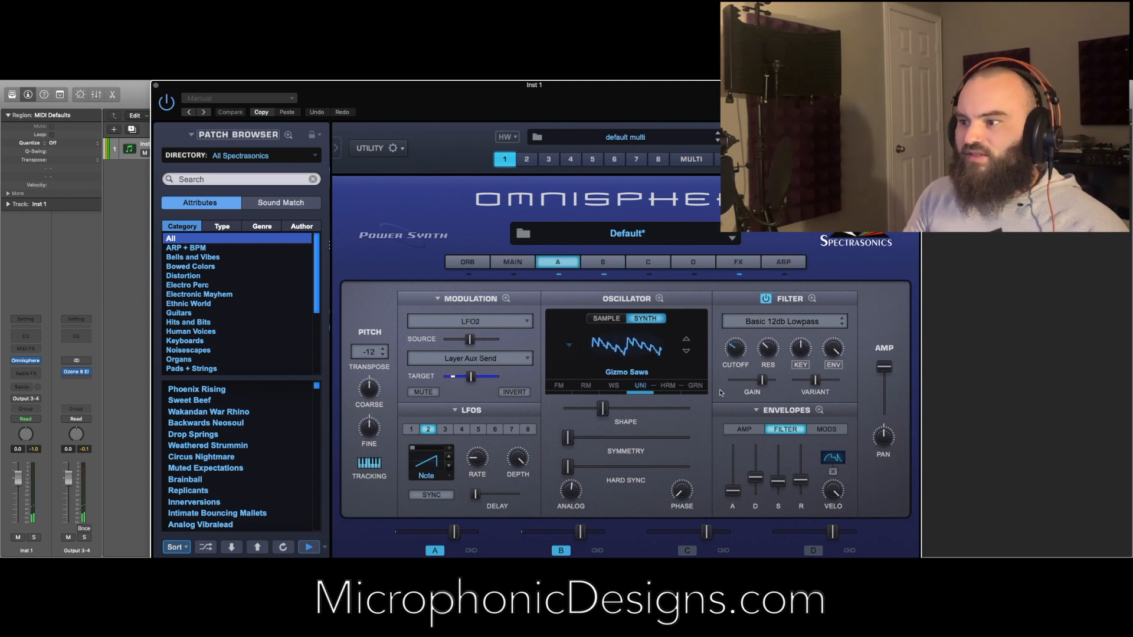
- Reshape layer B's amp envelope in Envelope Zoom into a fast decay to zero, adding breakpoints along the baseline
click(819, 410)
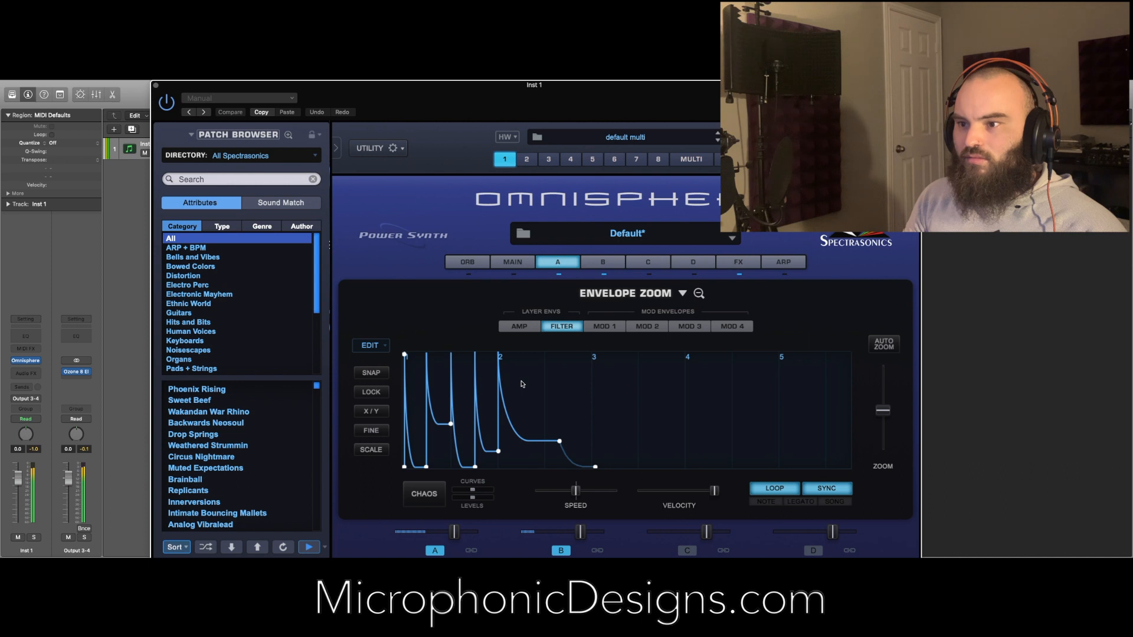
click(594, 265)
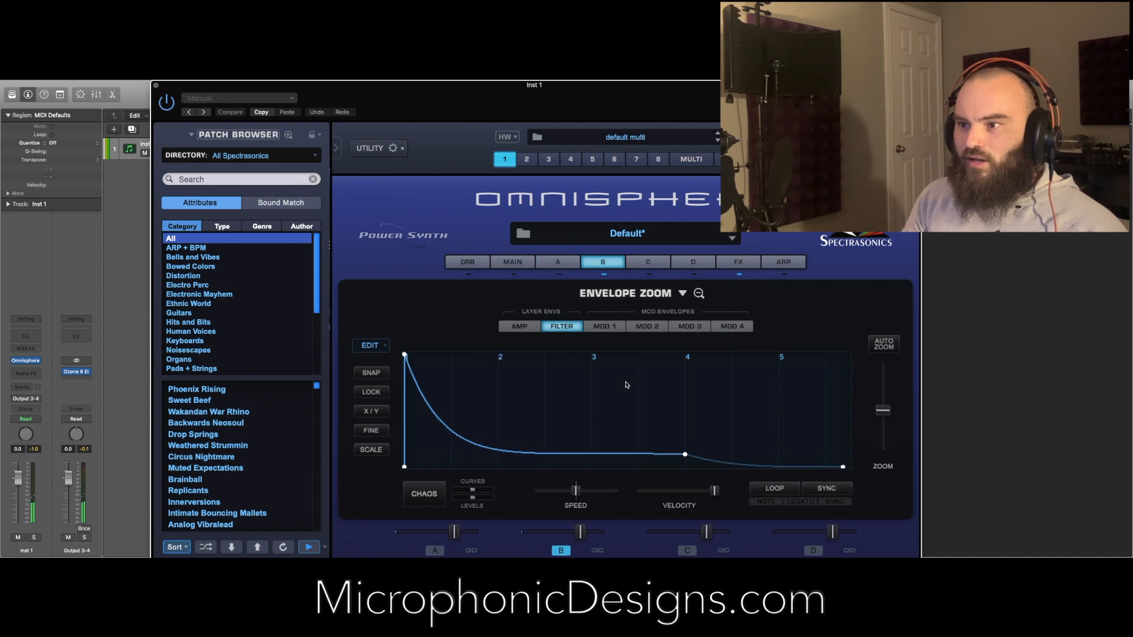
click(538, 328)
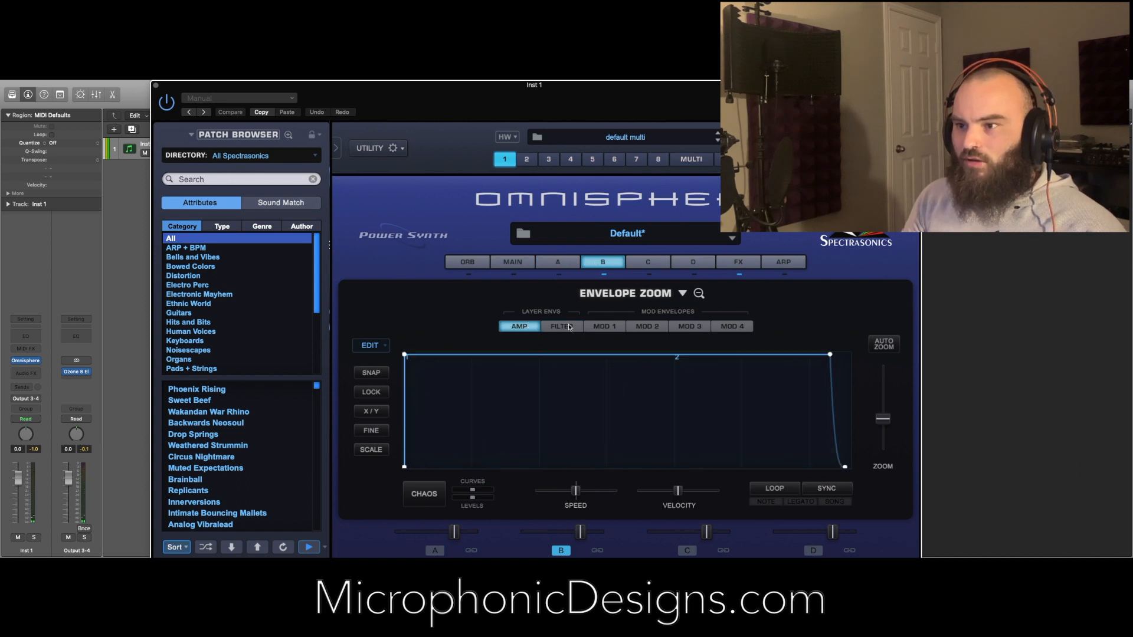
drag(829, 356, 597, 469)
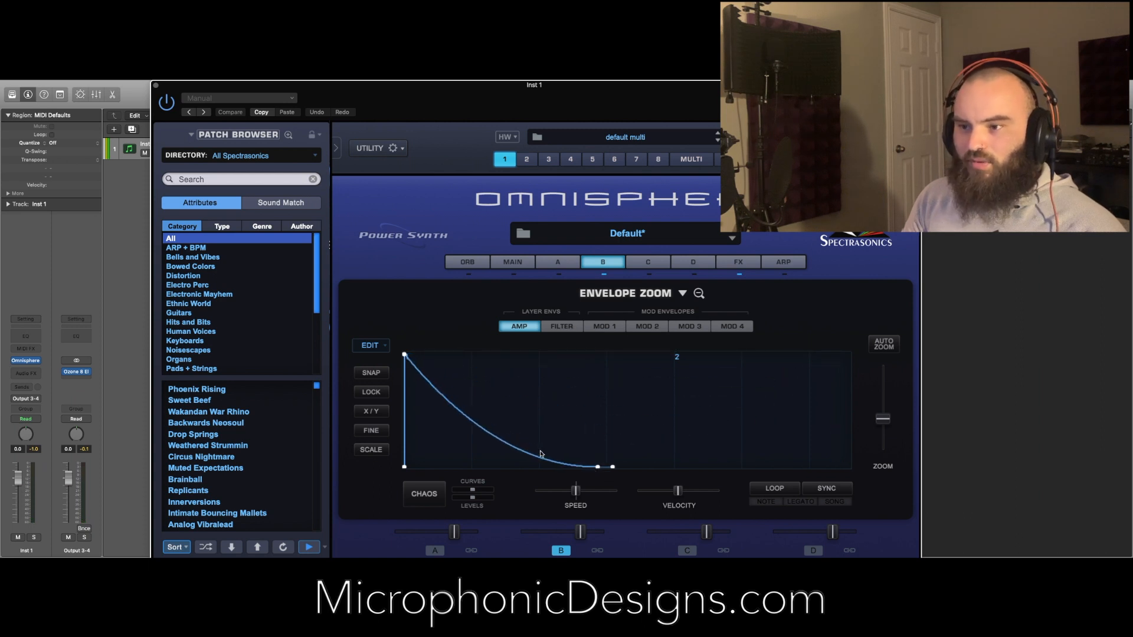
drag(488, 432, 455, 465)
right_click(455, 464)
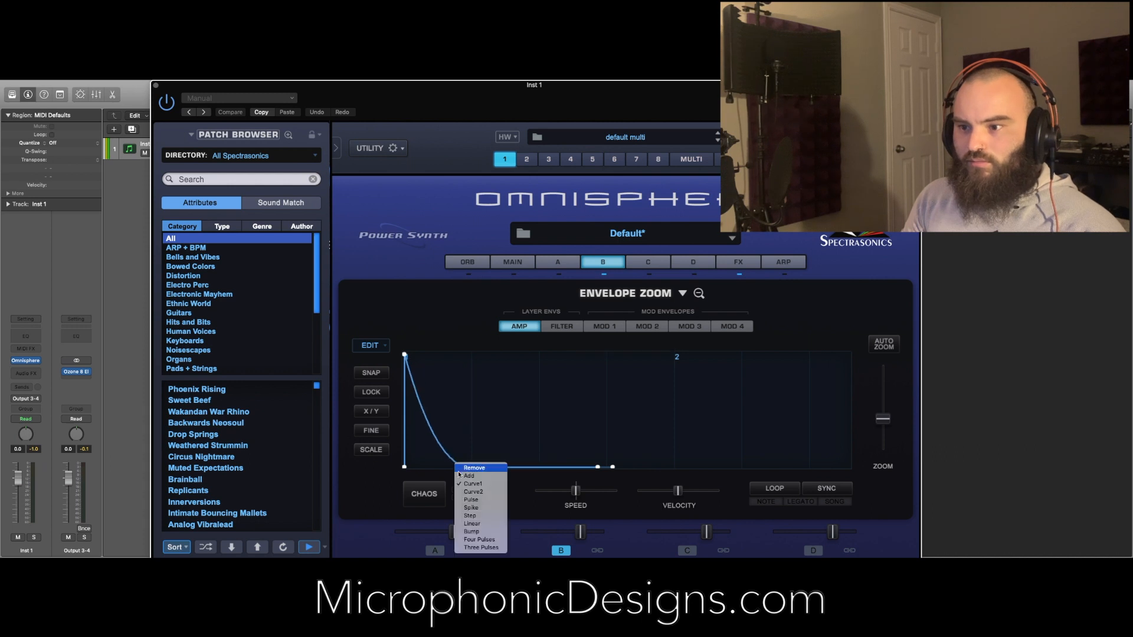
click(463, 509)
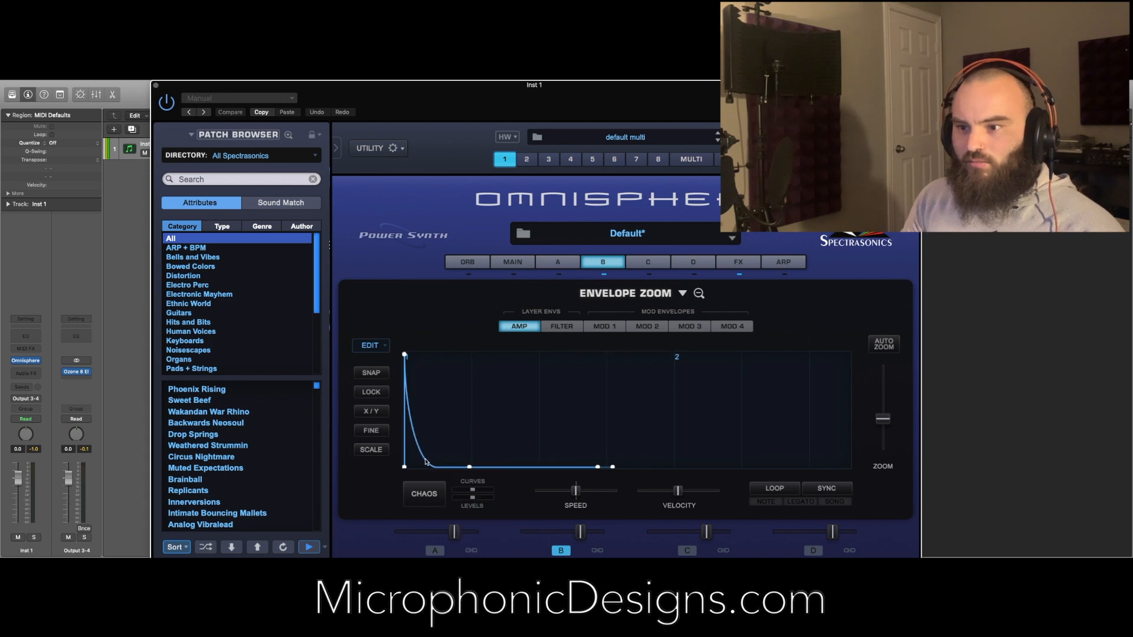
- Try the Pulse shape on layer B's first amp envelope segment, replace it with Spike, and pull the following zero-level point earlier
right_click(428, 464)
click(443, 503)
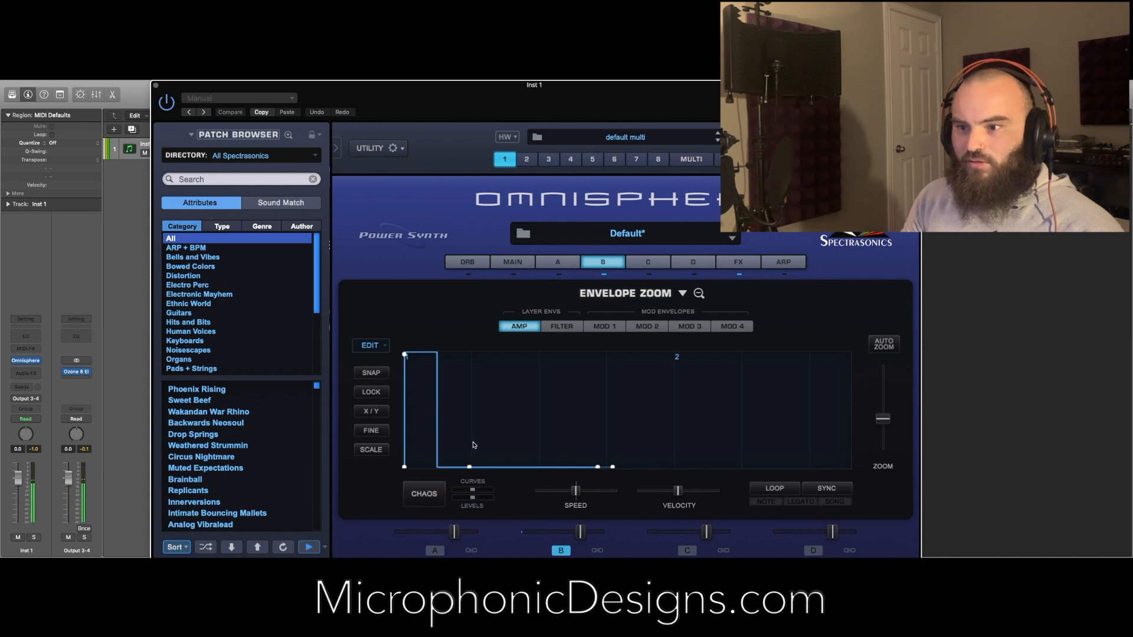
right_click(439, 394)
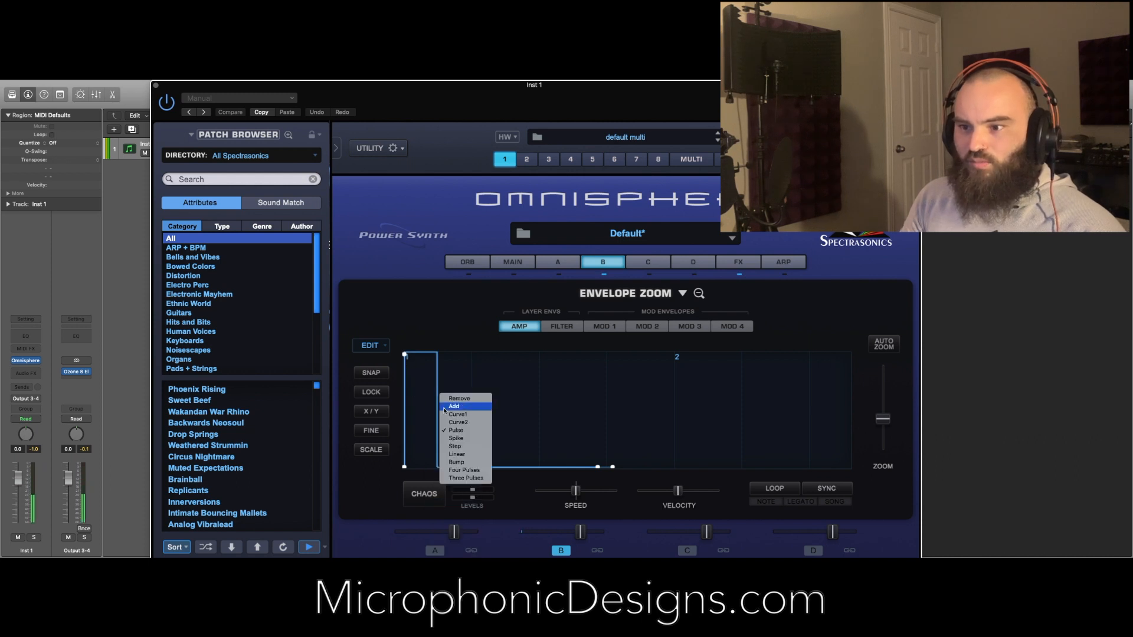
click(454, 440)
drag(449, 468, 438, 471)
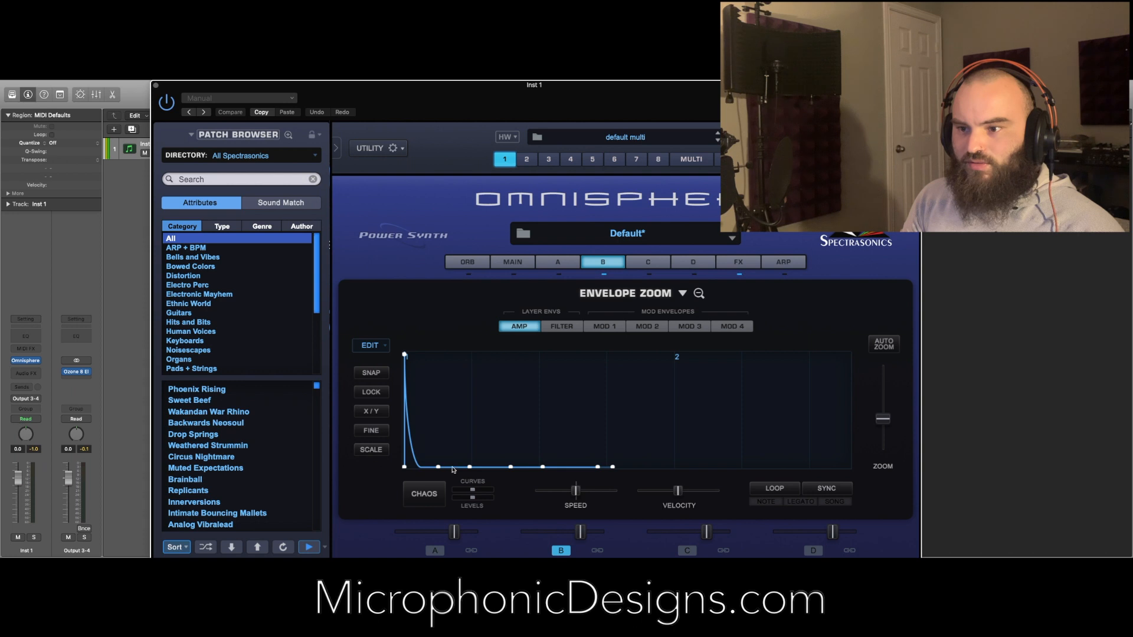
- Apply the Spike shape to the following baseline segments of layer B's amp envelope, giving five more spikes after the initial decay
right_click(453, 470)
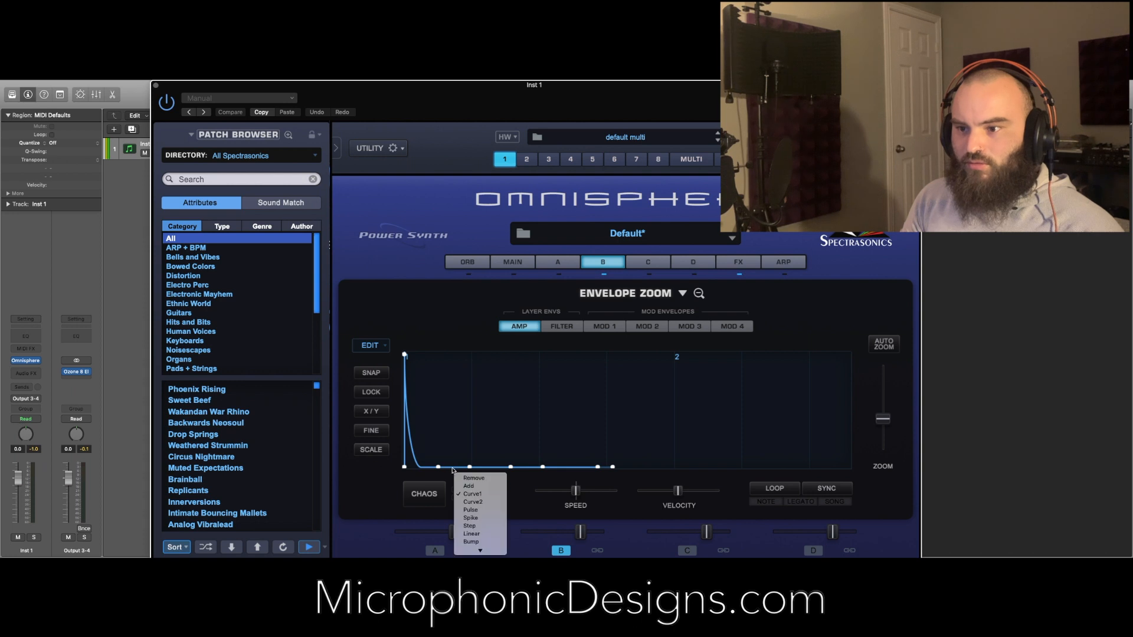
click(470, 518)
right_click(478, 468)
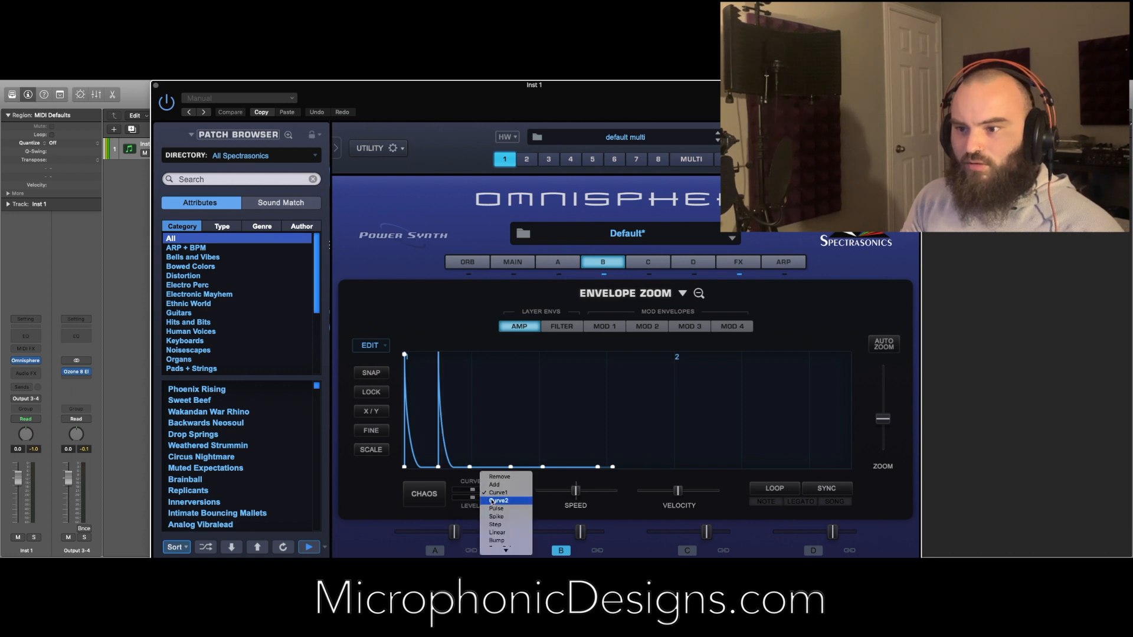
click(496, 516)
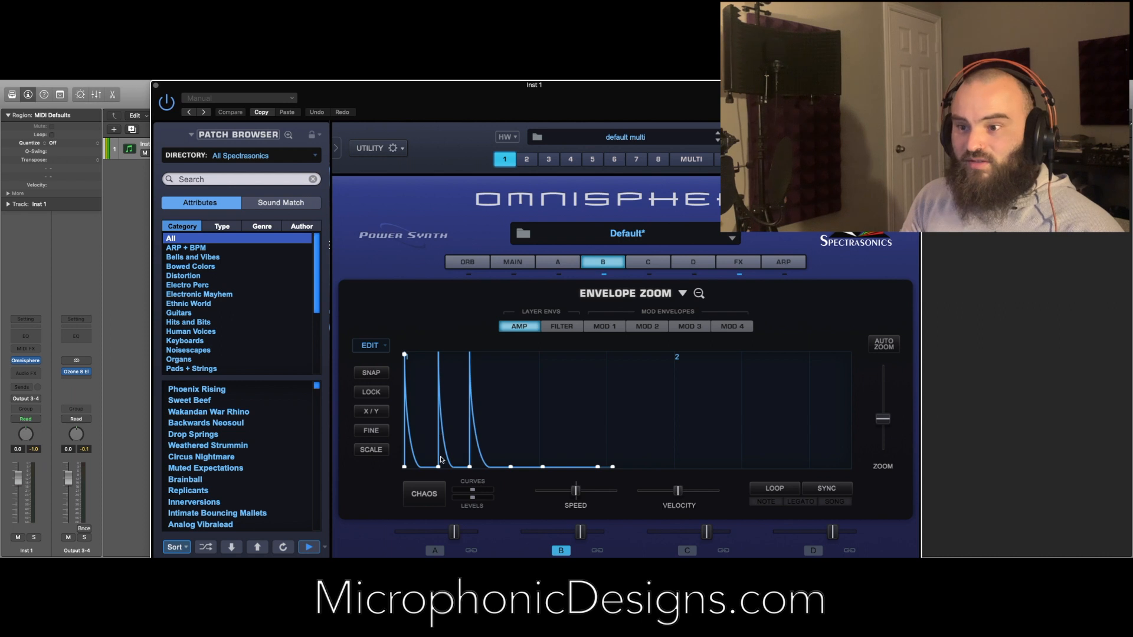
drag(438, 467, 439, 471)
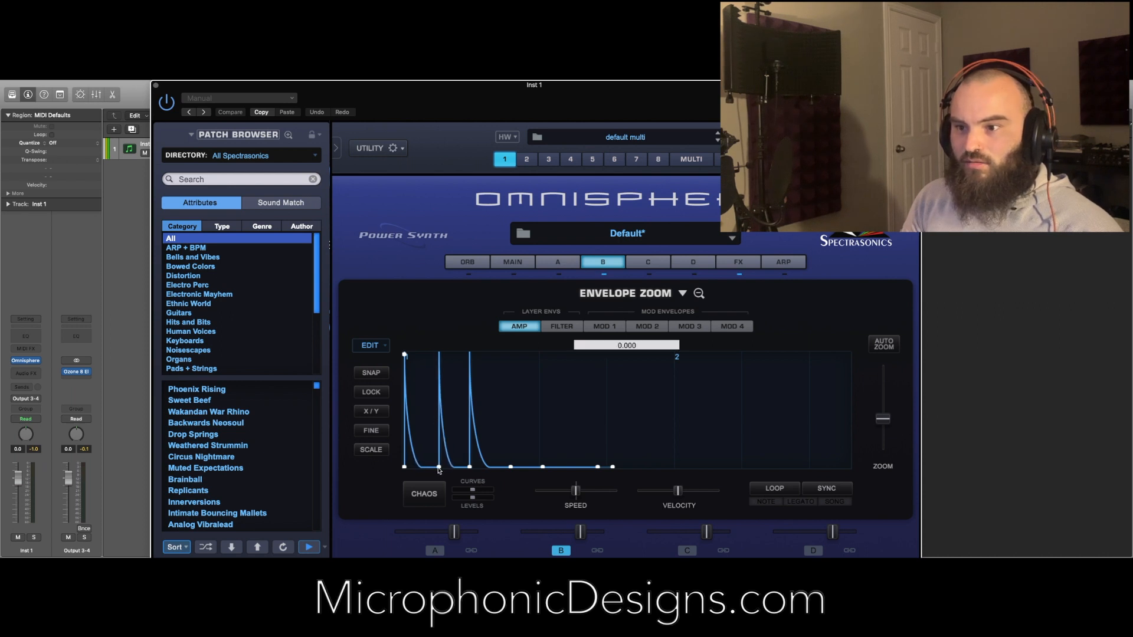
right_click(518, 470)
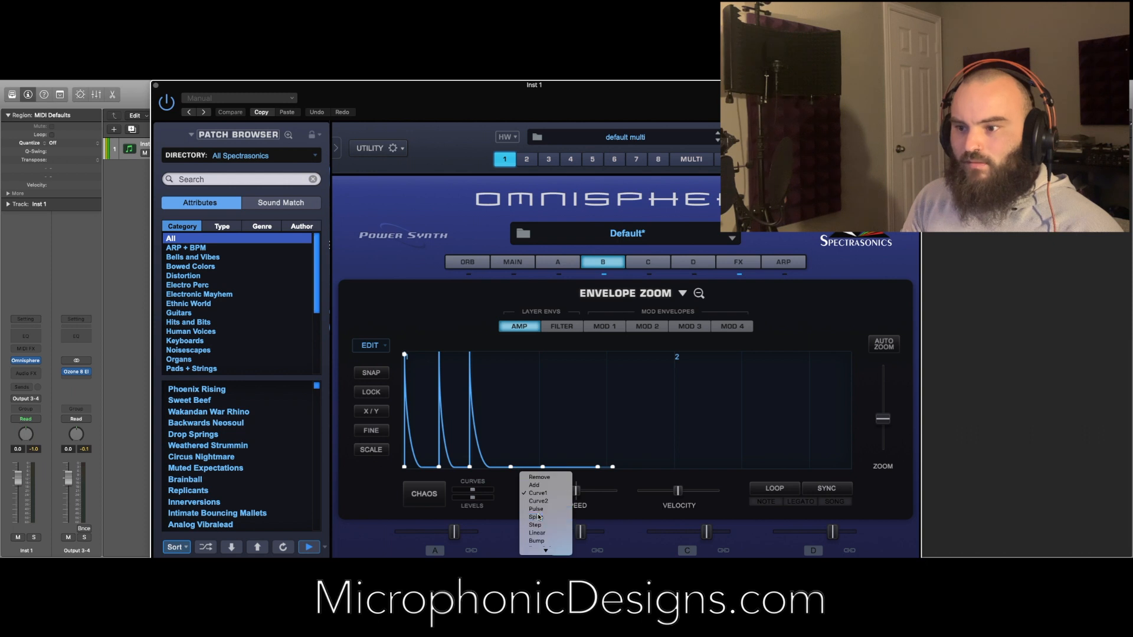
click(537, 509)
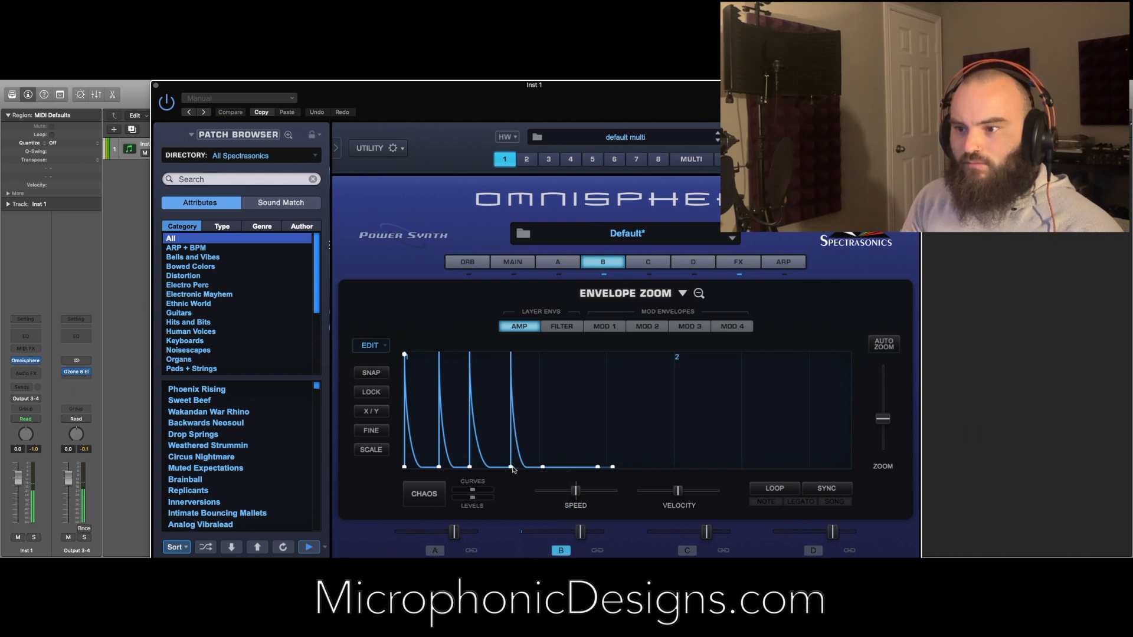
right_click(560, 471)
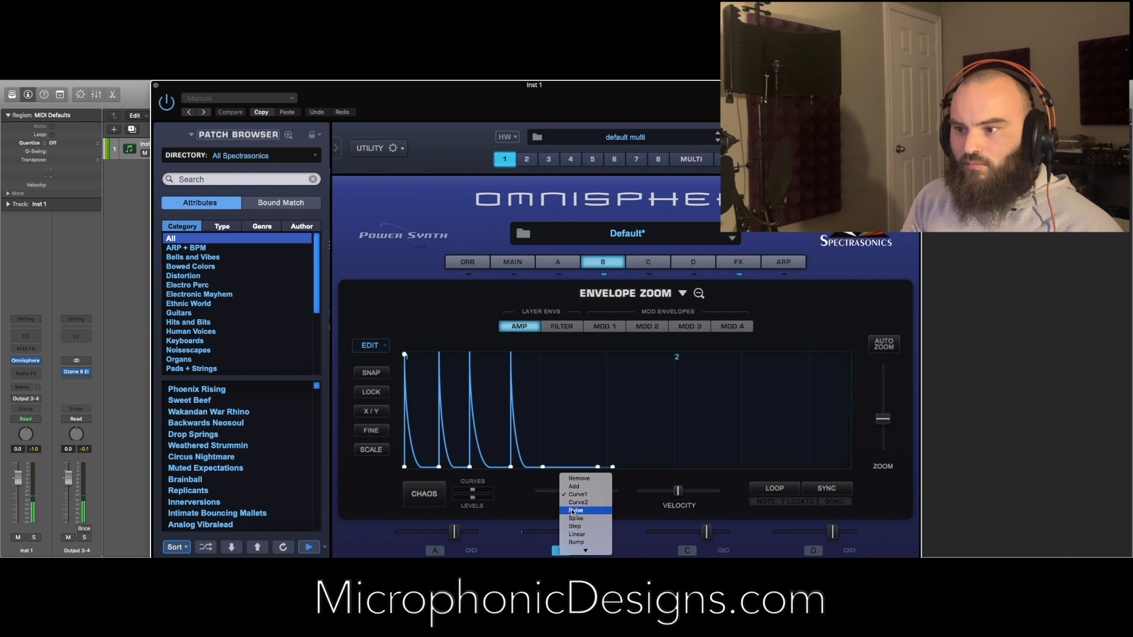
click(574, 511)
right_click(586, 468)
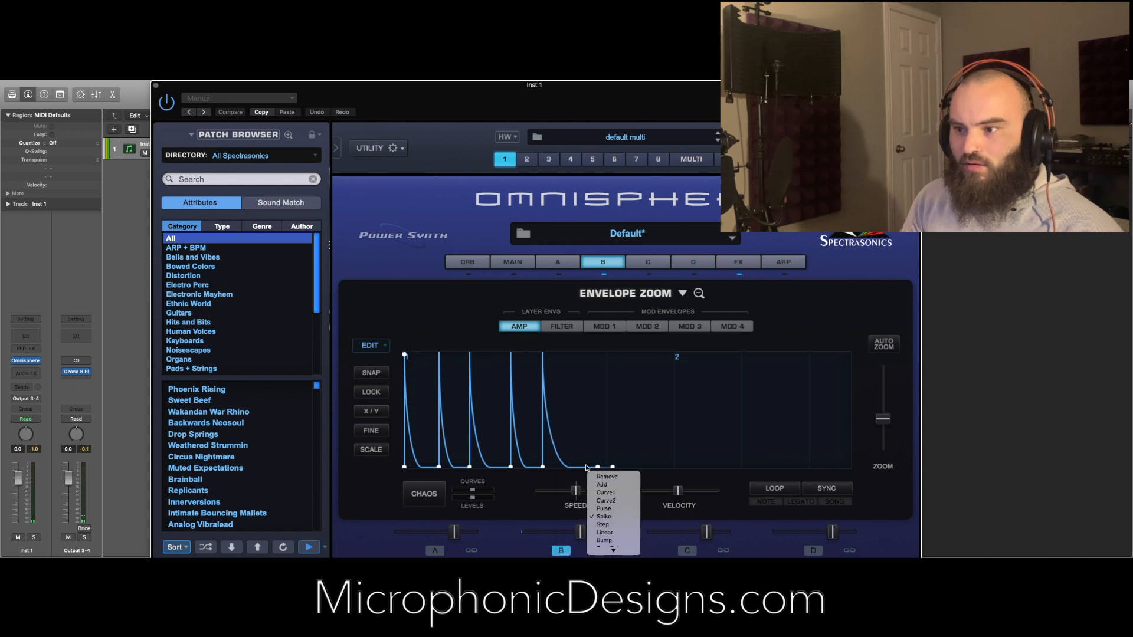
click(604, 508)
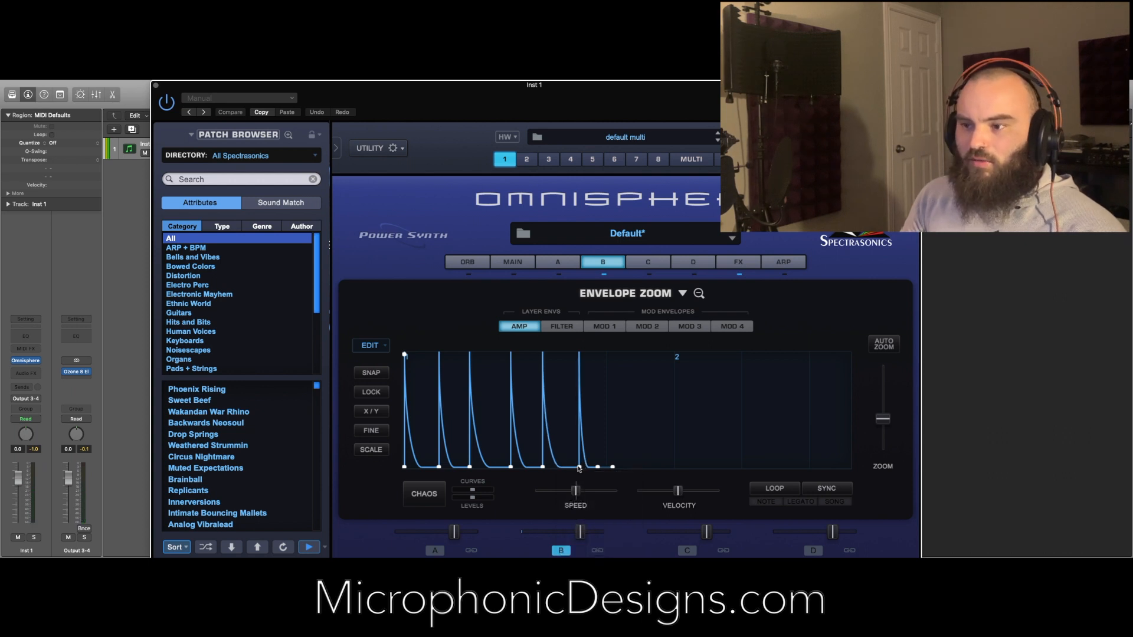
- Space the spikes of layer B's amp envelope evenly up to its sustain point, with Sync and Loop enabled
drag(579, 468, 574, 468)
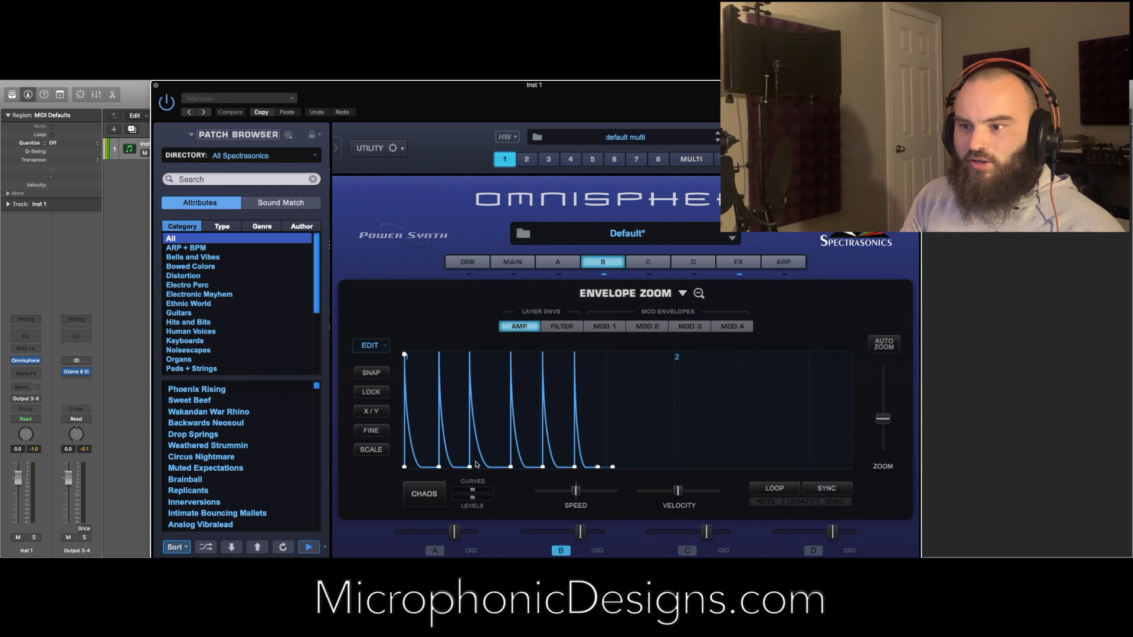
drag(470, 468, 541, 470)
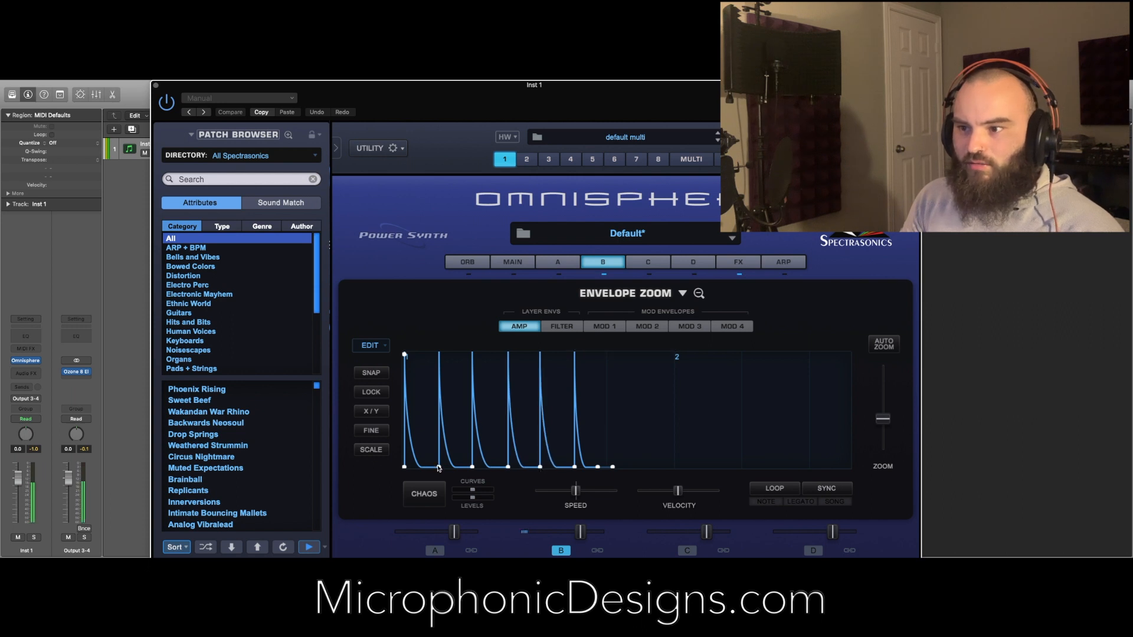
click(817, 490)
click(781, 490)
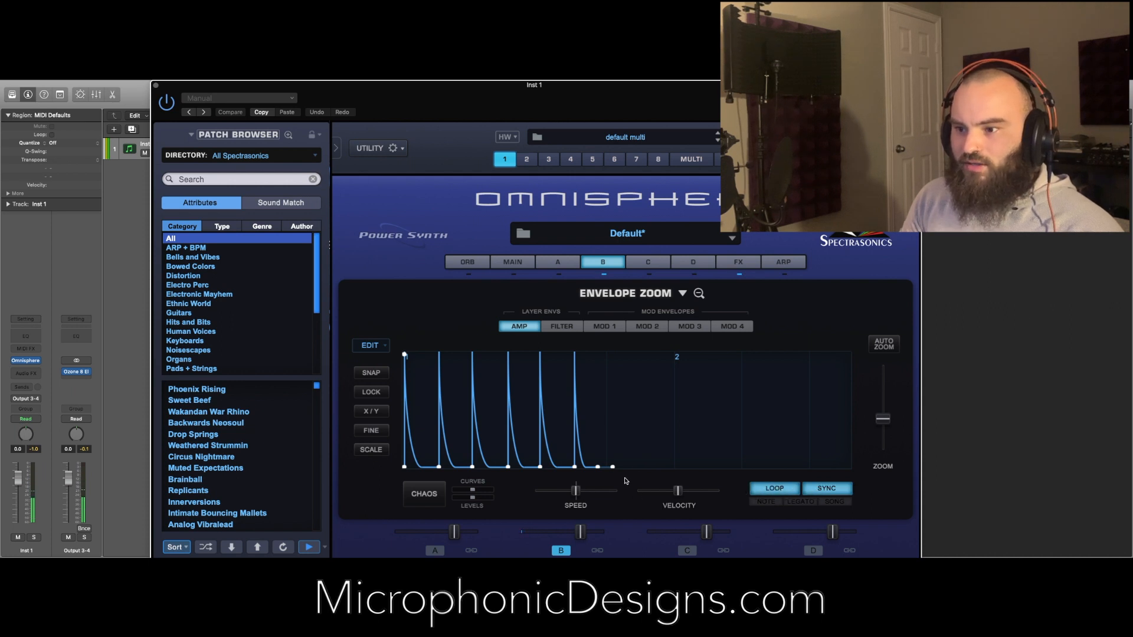
drag(597, 466, 608, 468)
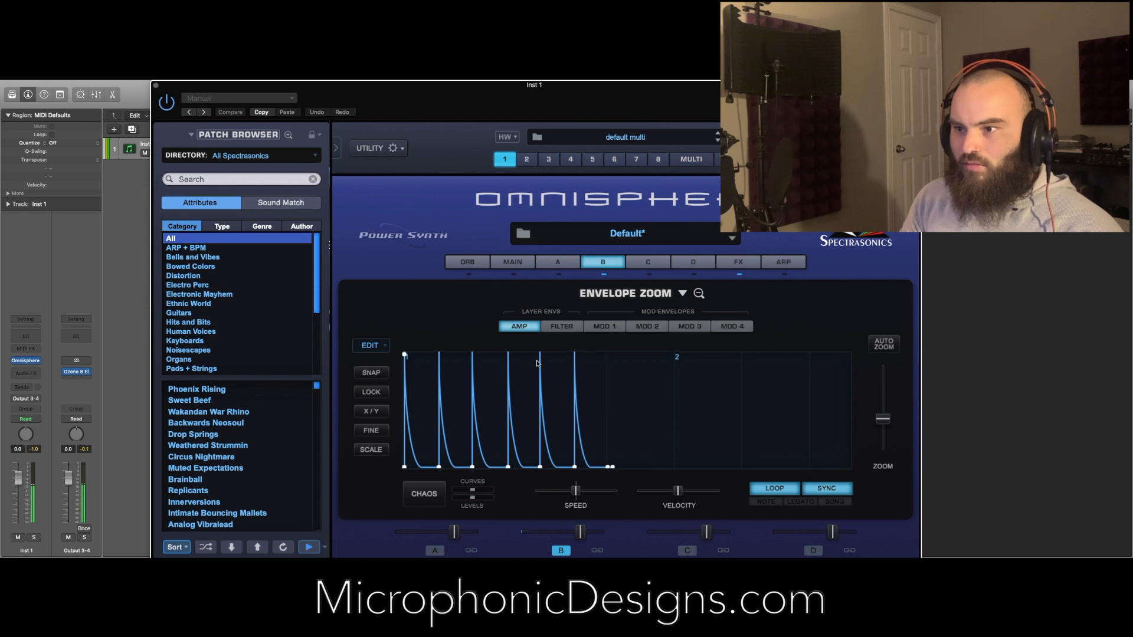
- Check layer A's amp envelope against layer B's, and lengthen layer B's release by moving its end point later
click(560, 265)
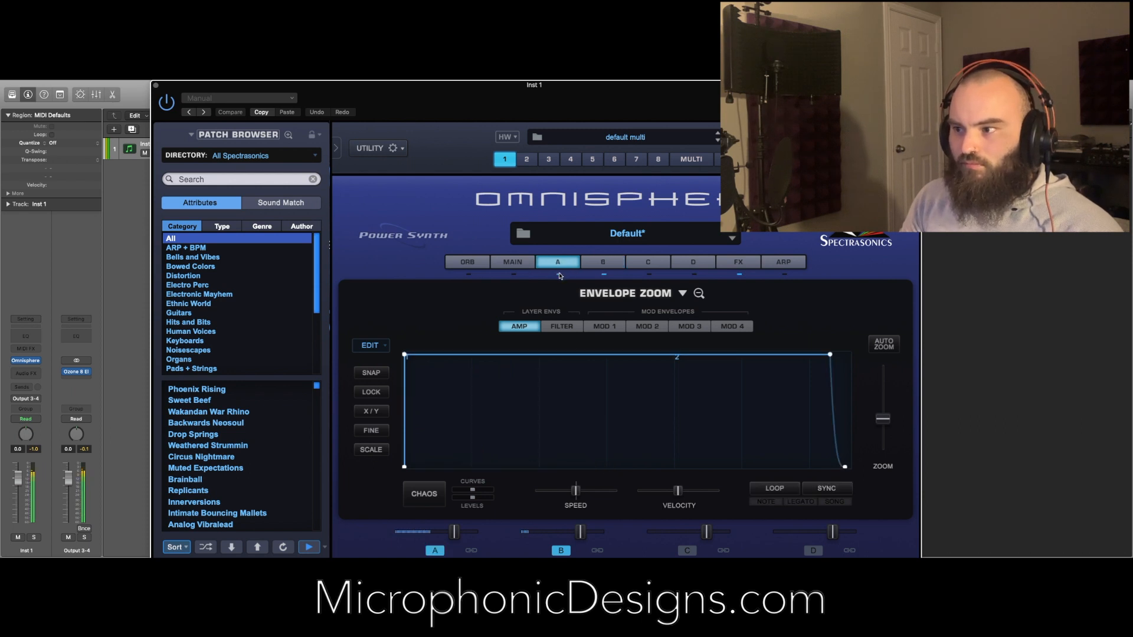
click(604, 275)
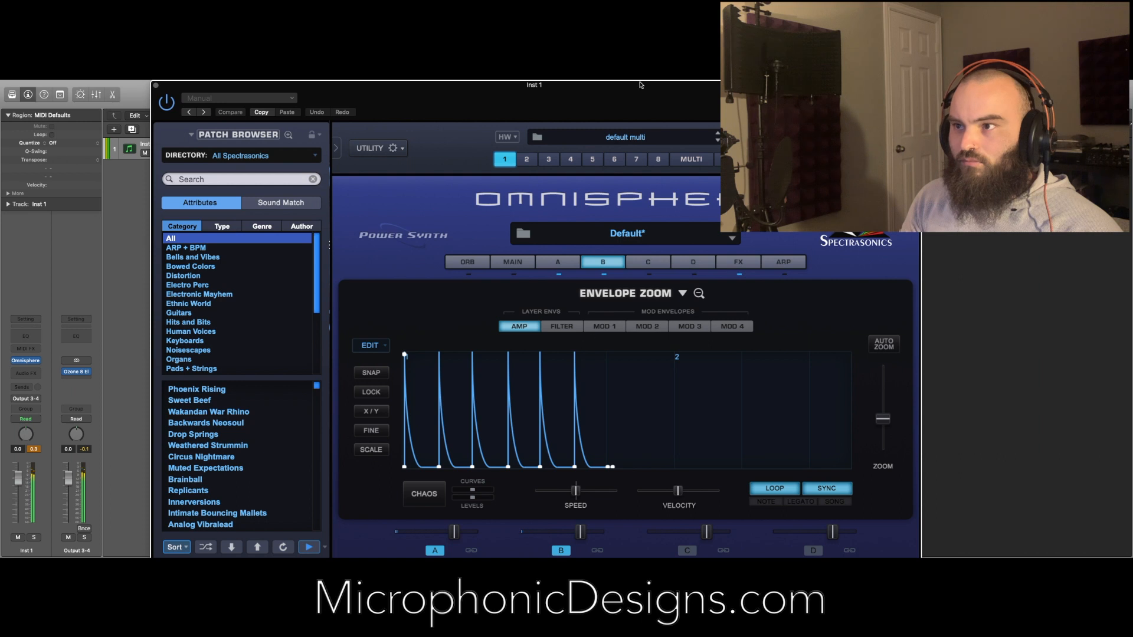
drag(640, 86, 670, 110)
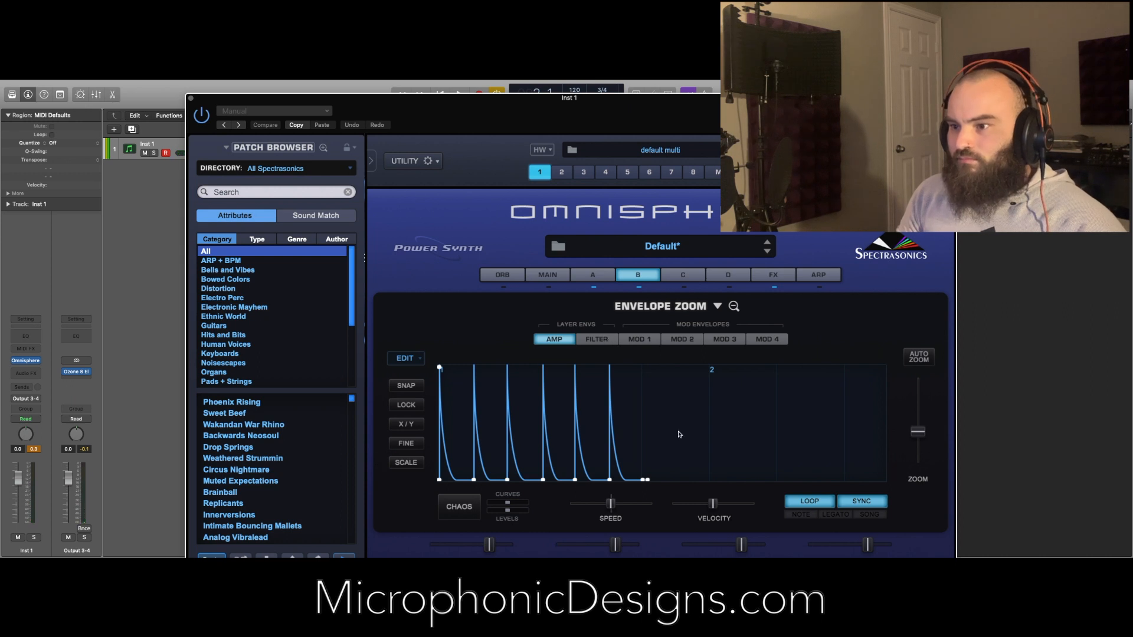
drag(648, 481, 677, 481)
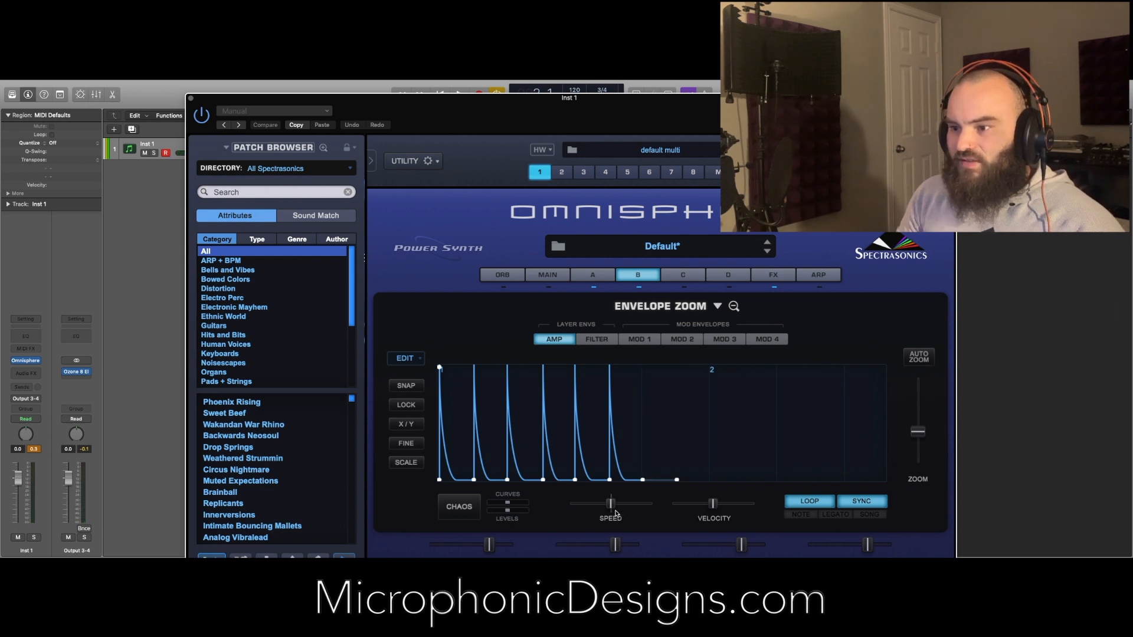
drag(918, 431, 918, 432)
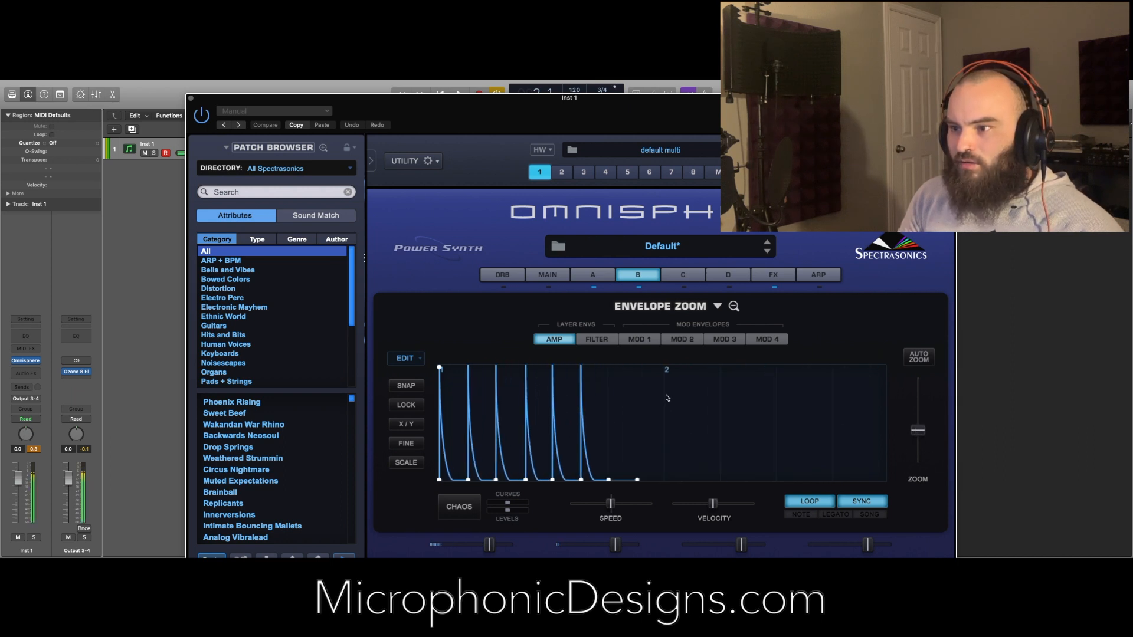
- Review layer A's amp envelope and both layers' filter envelopes, and lower the Speed of layer B's amp envelope below centre
click(592, 277)
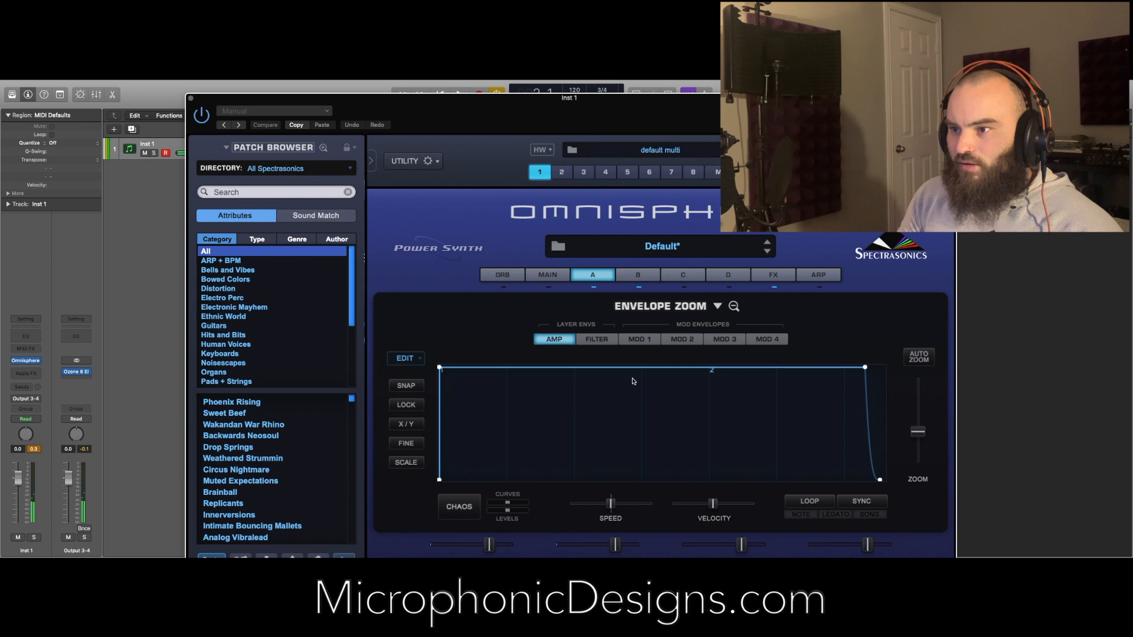
click(612, 343)
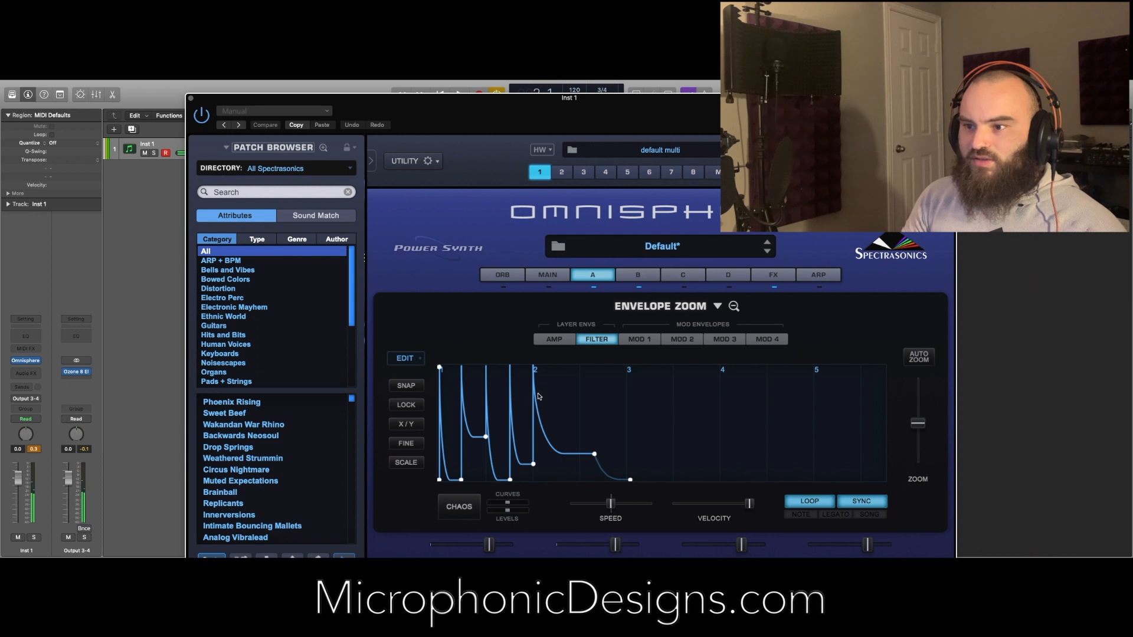
click(632, 275)
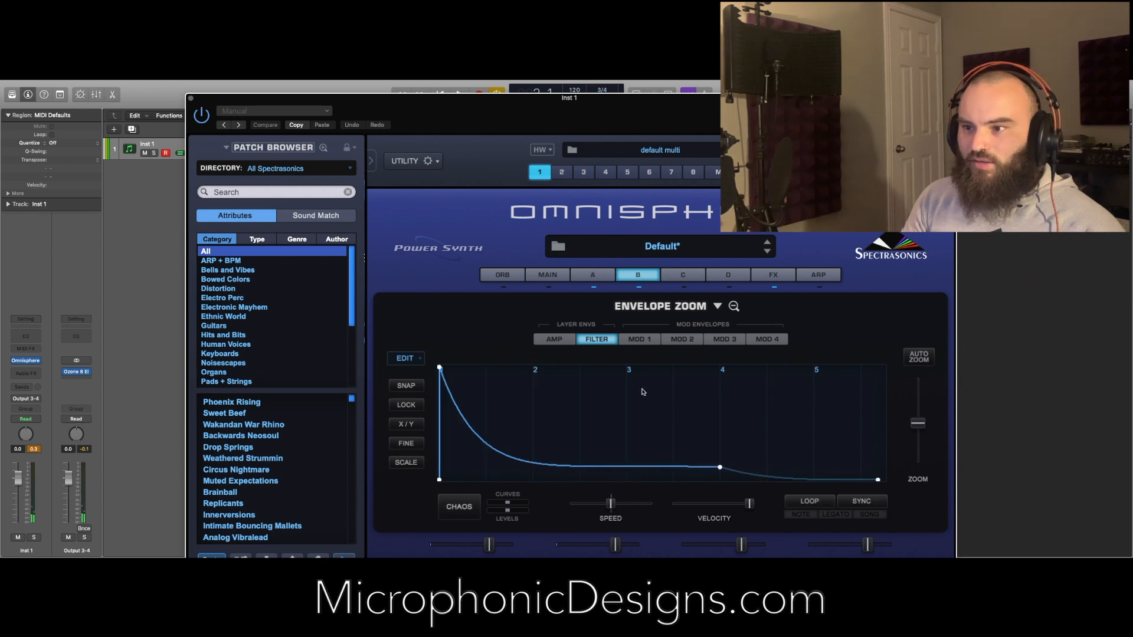
click(571, 341)
drag(618, 509, 591, 509)
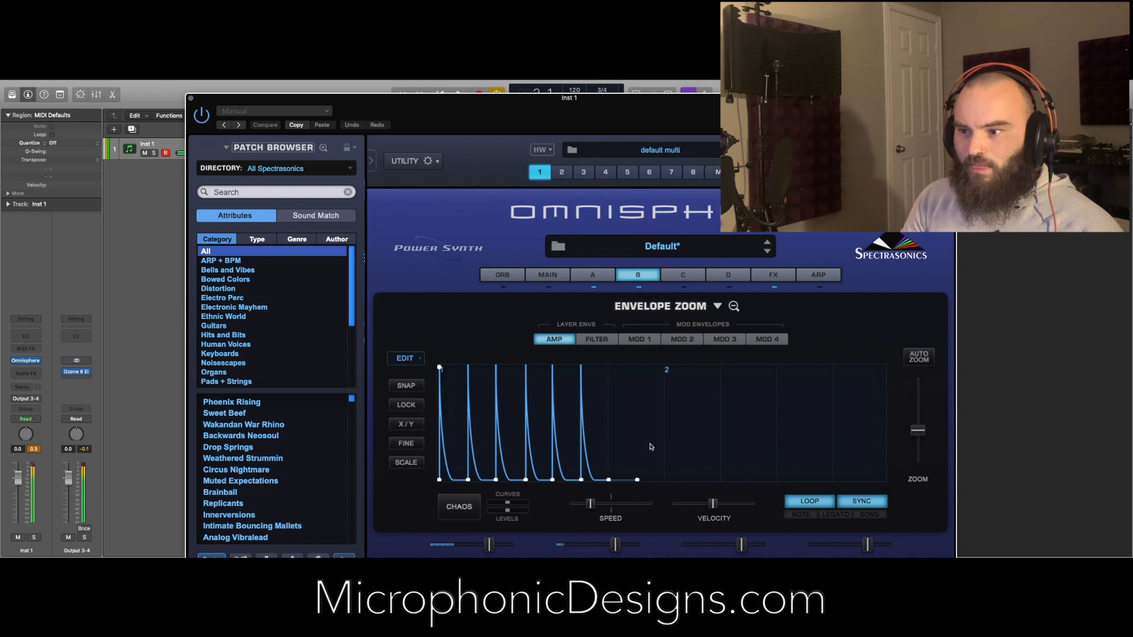
- Move the sustain point of layer A's filter envelope earlier and slightly higher, and bring up layer B's filter envelope
mouse_move(609, 481)
click(594, 277)
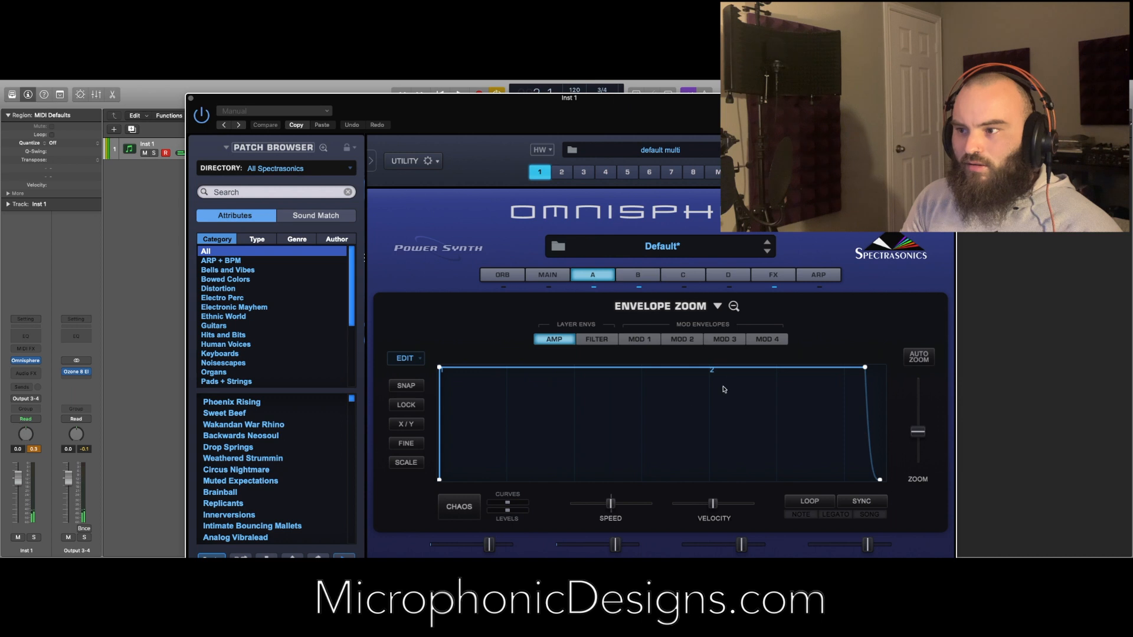
click(610, 342)
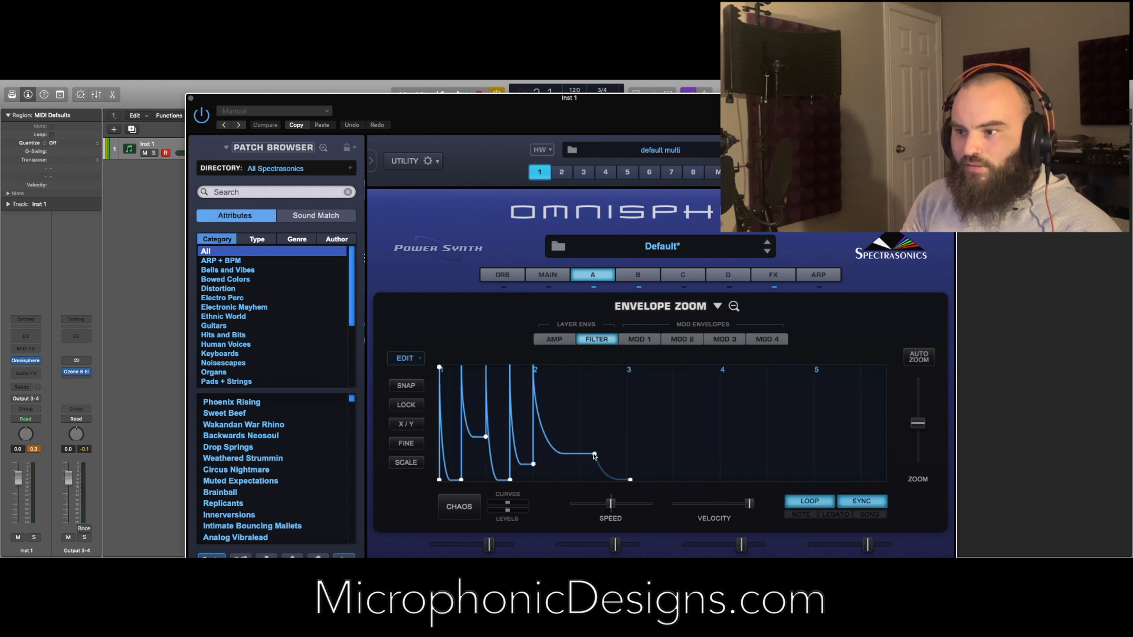
drag(594, 454, 580, 453)
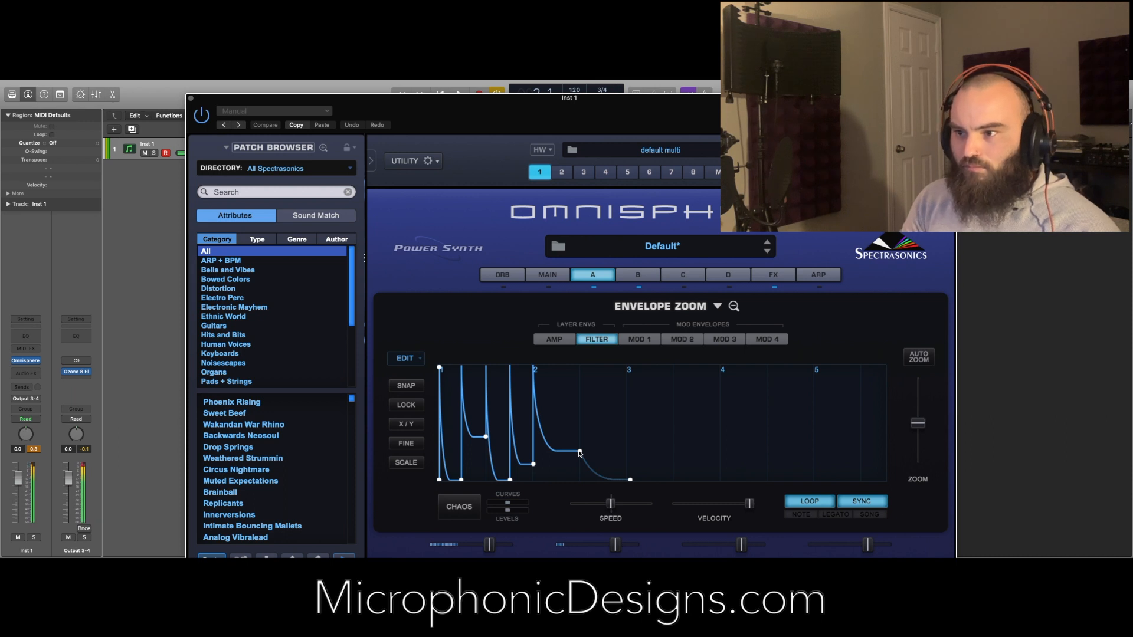
click(638, 274)
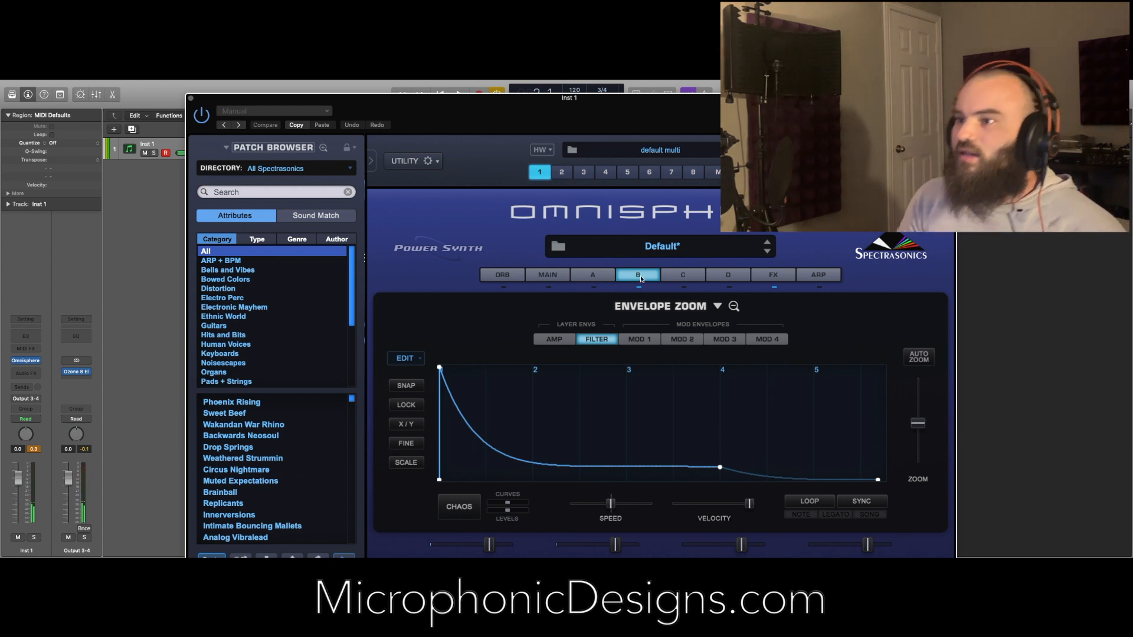
- Turn on layer B's Basic 12db Lowpass filter and raise its cutoff and resonance
click(734, 307)
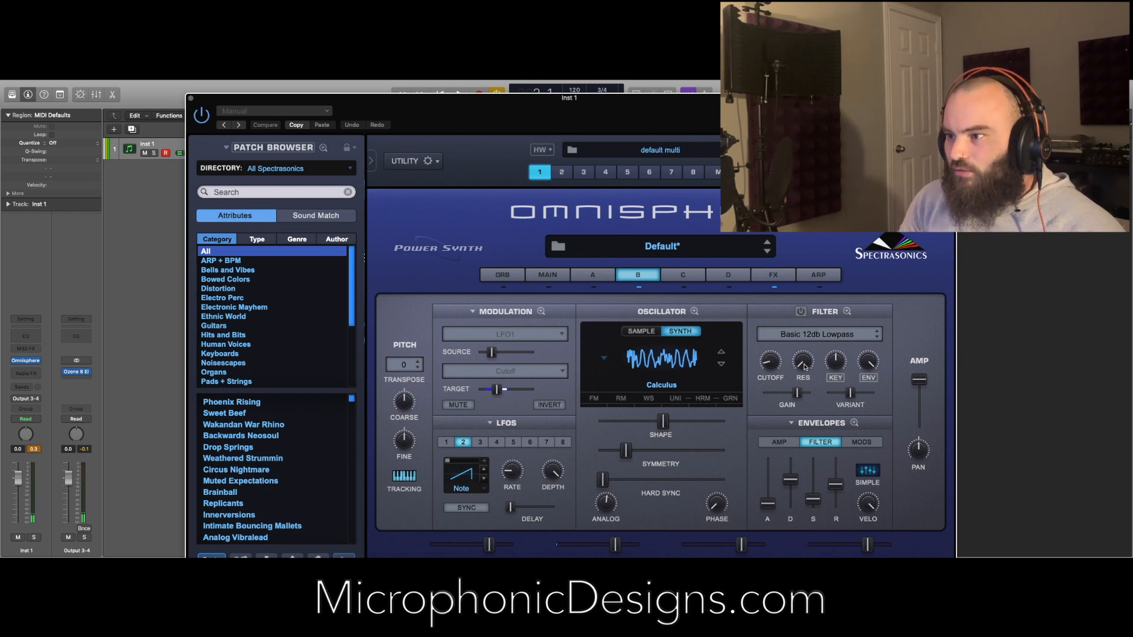
drag(804, 365, 766, 366)
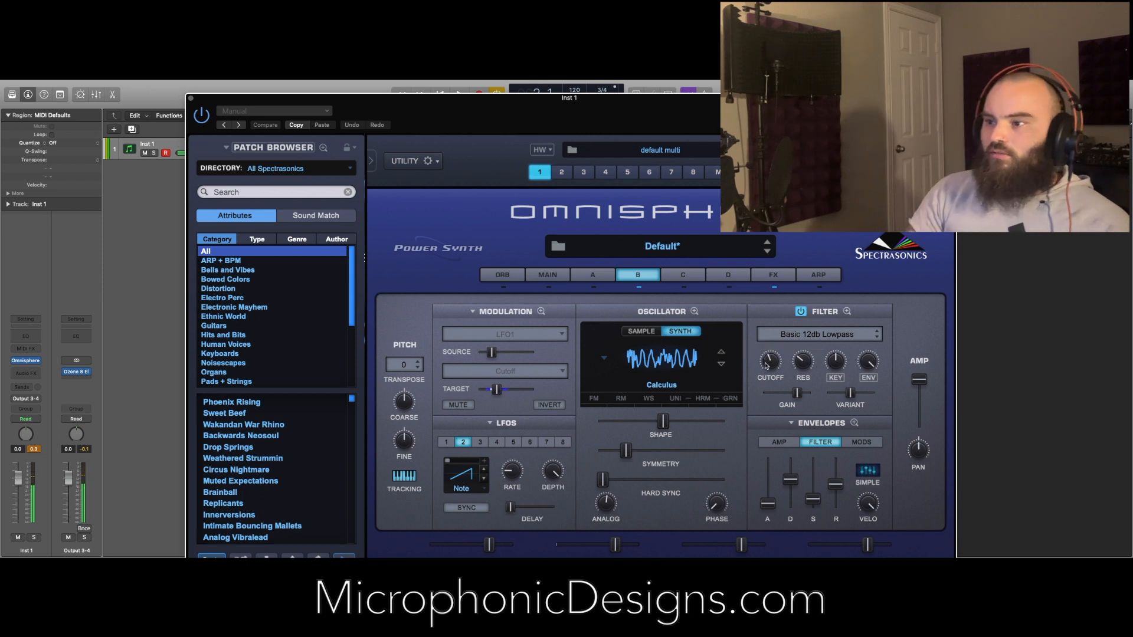
- Modulate layer B's filter cutoff with a new LFO
right_click(766, 365)
click(778, 353)
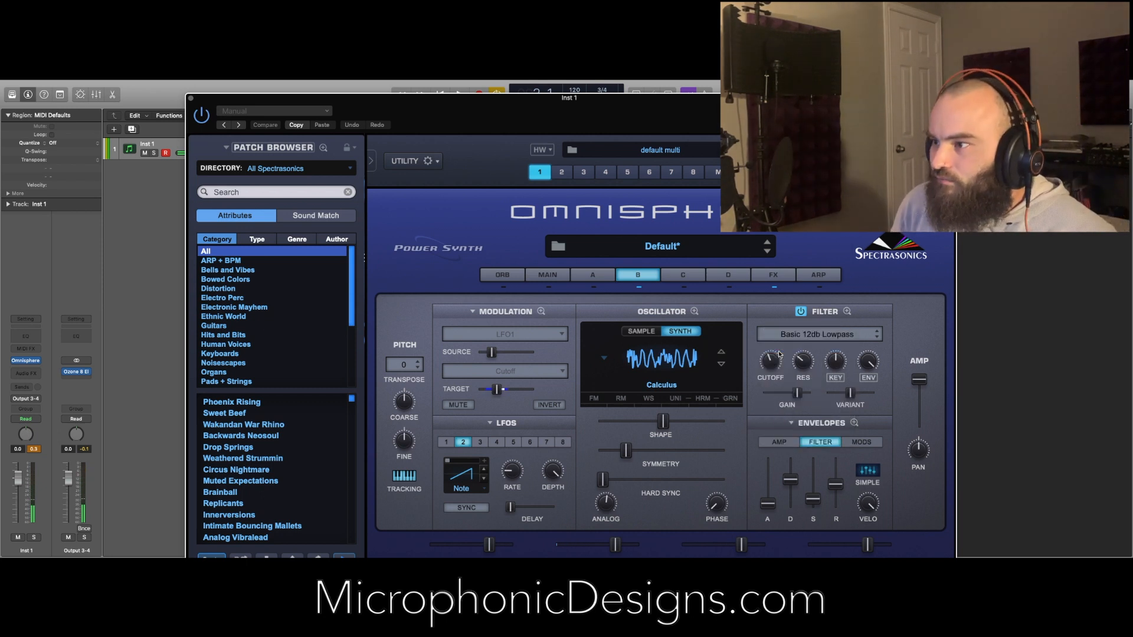
right_click(778, 351)
mouse_move(783, 360)
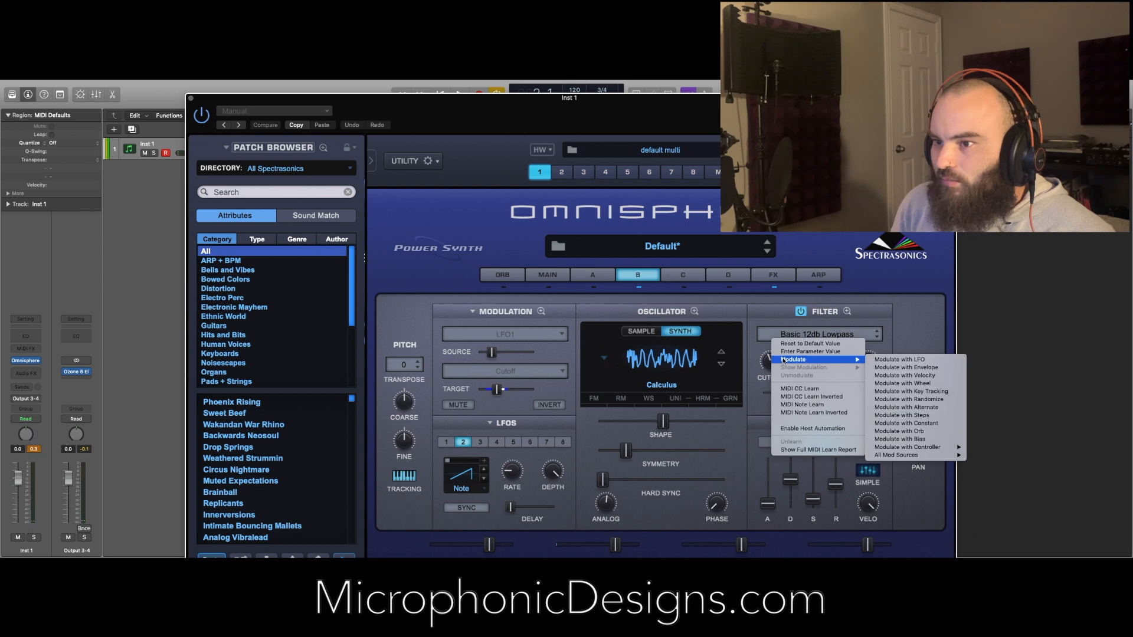
click(875, 360)
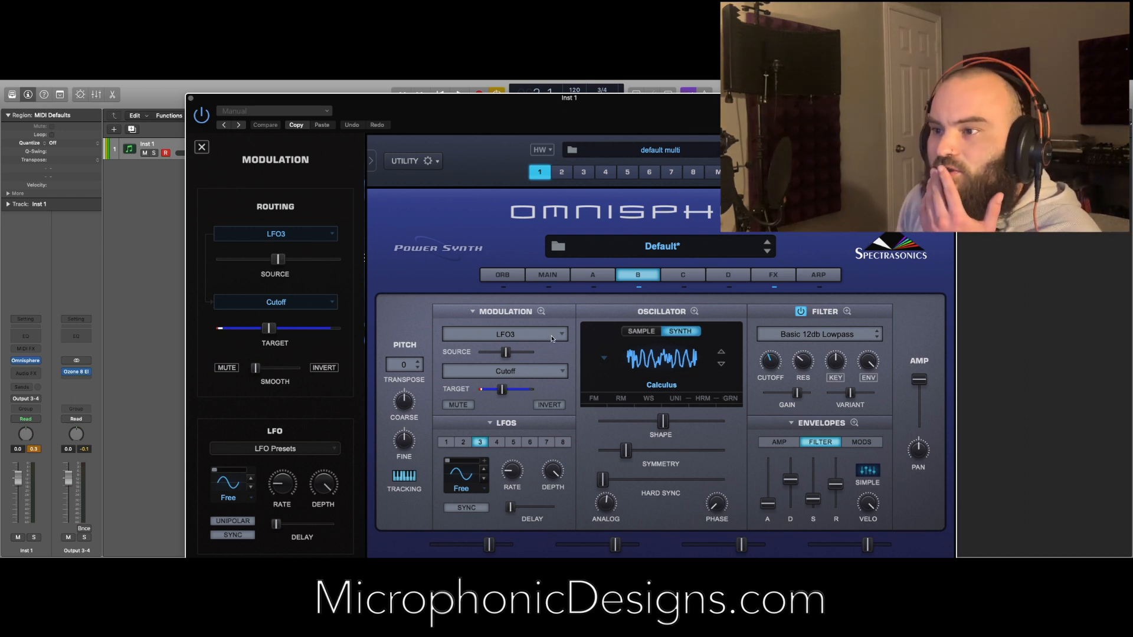
- Review the modulation matrix and remove the LFO3 modulation from layer B's filter cutoff
right_click(771, 360)
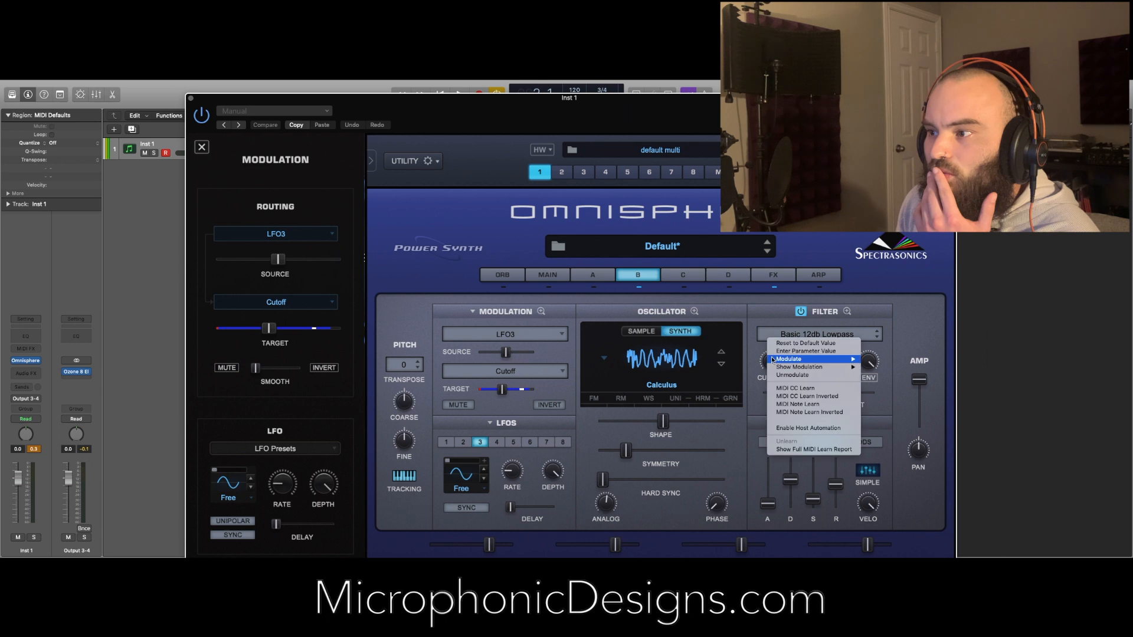
mouse_move(772, 360)
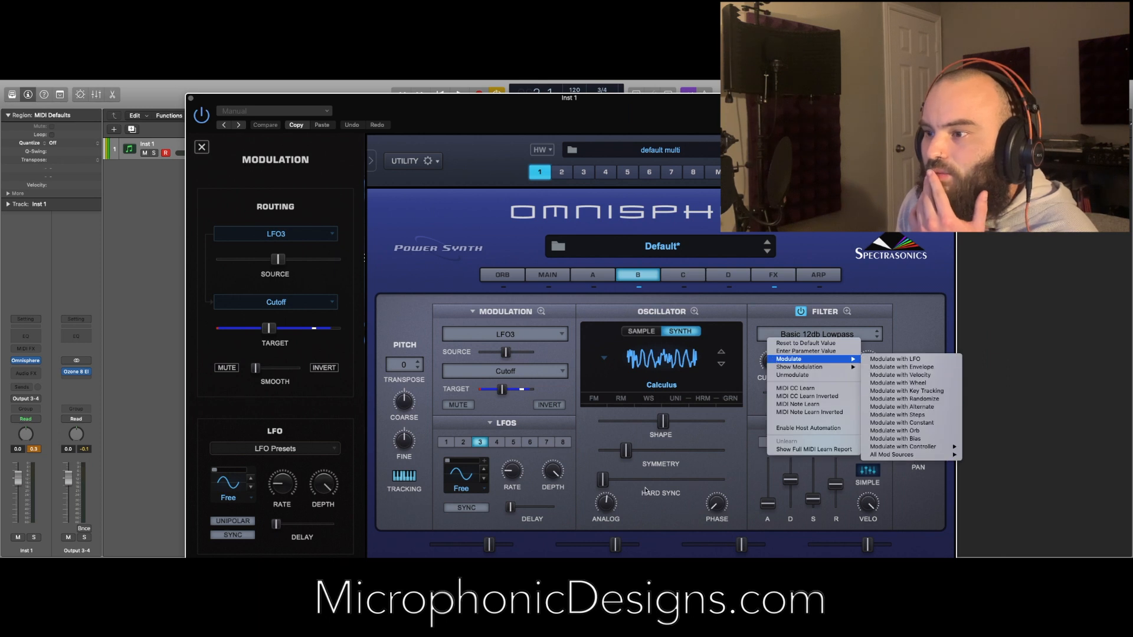
click(534, 307)
click(541, 311)
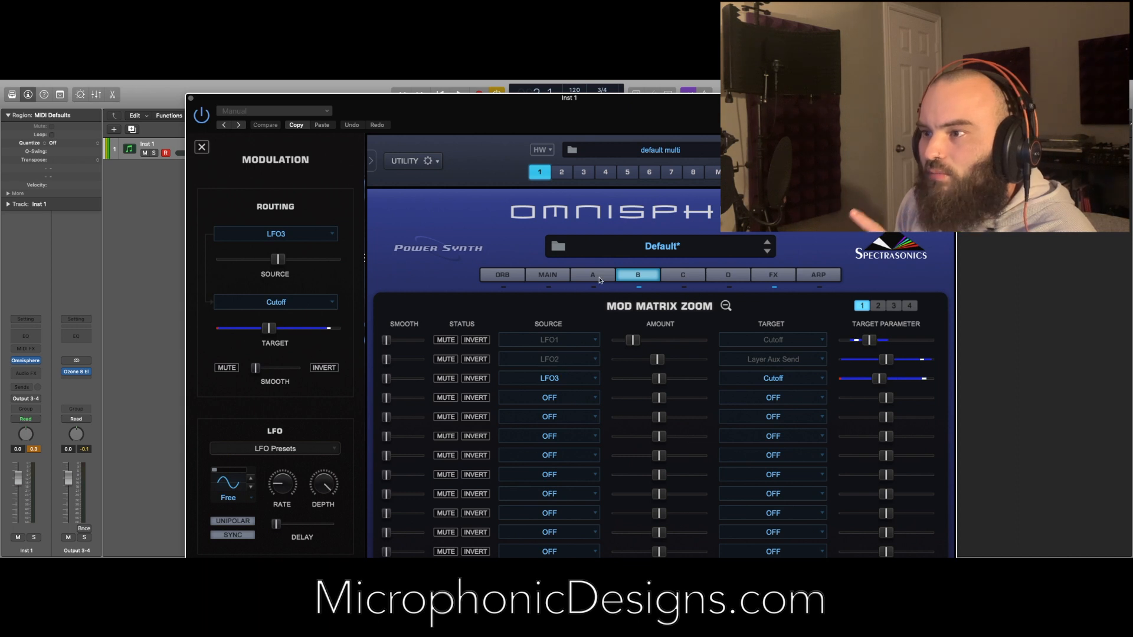
click(620, 277)
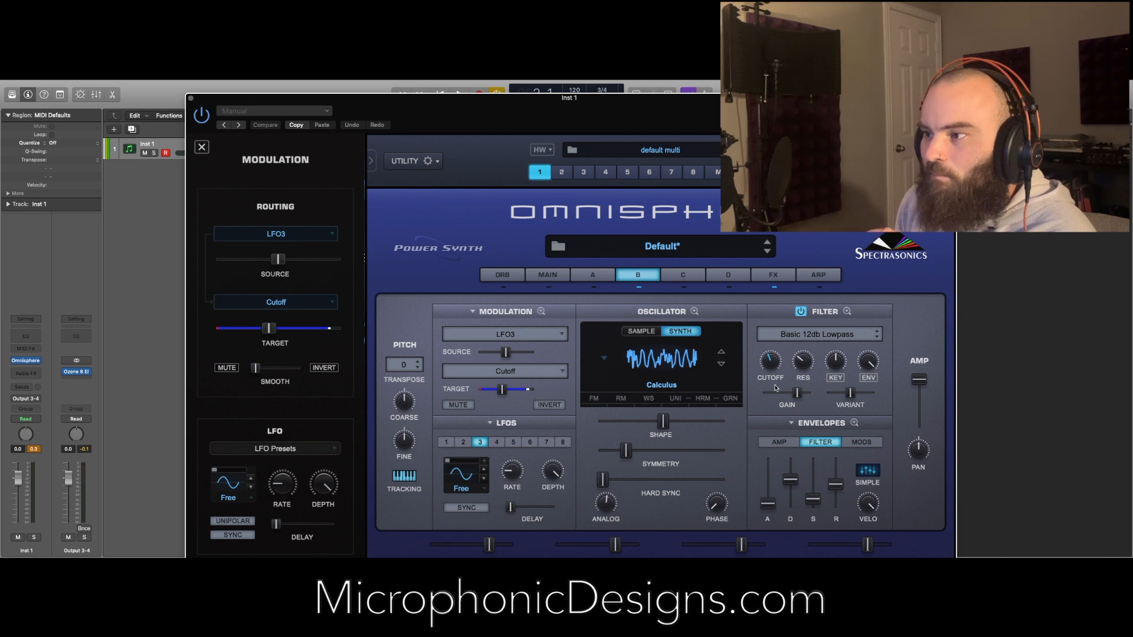
right_click(772, 363)
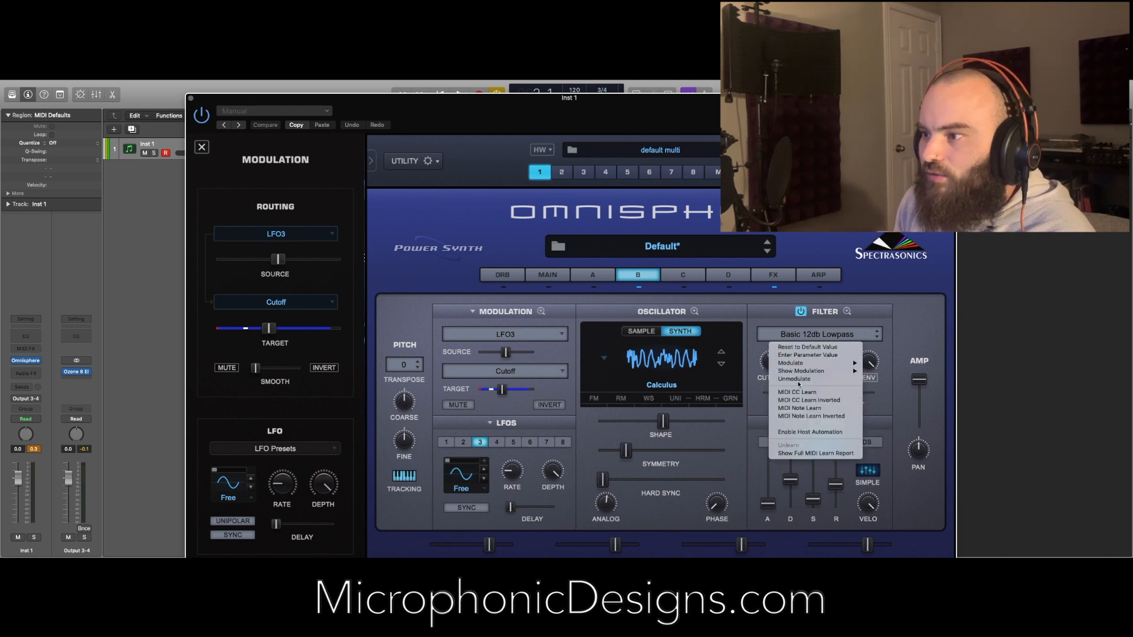
click(794, 379)
- Modulate layer B's filter cutoff with LFO1, chosen from the full set of modulation sources
right_click(777, 364)
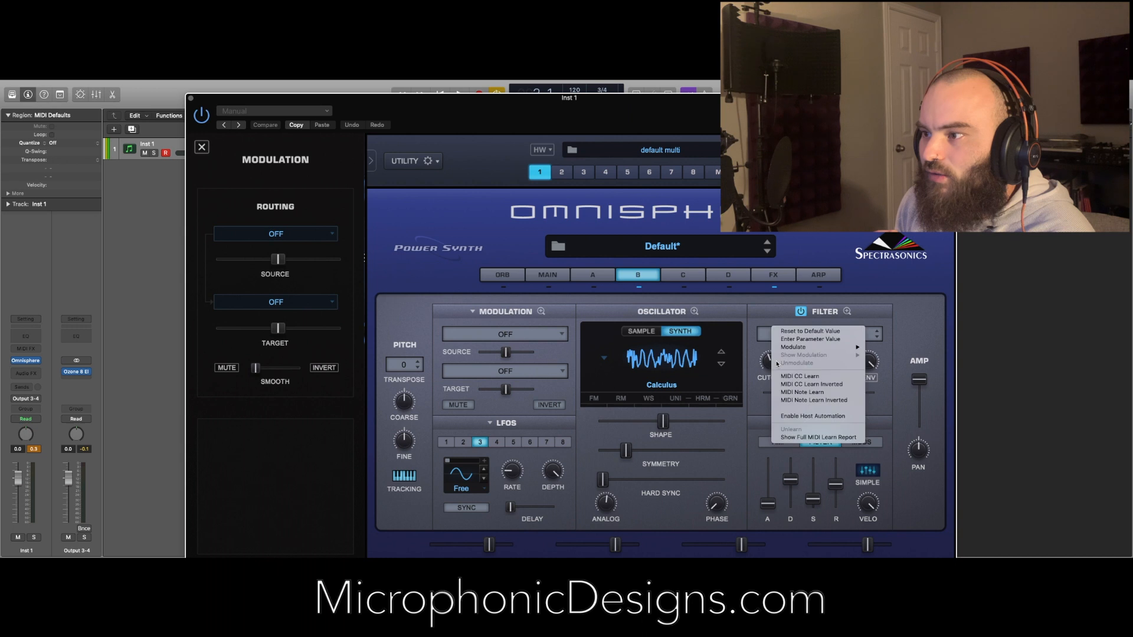
mouse_move(827, 348)
mouse_move(891, 444)
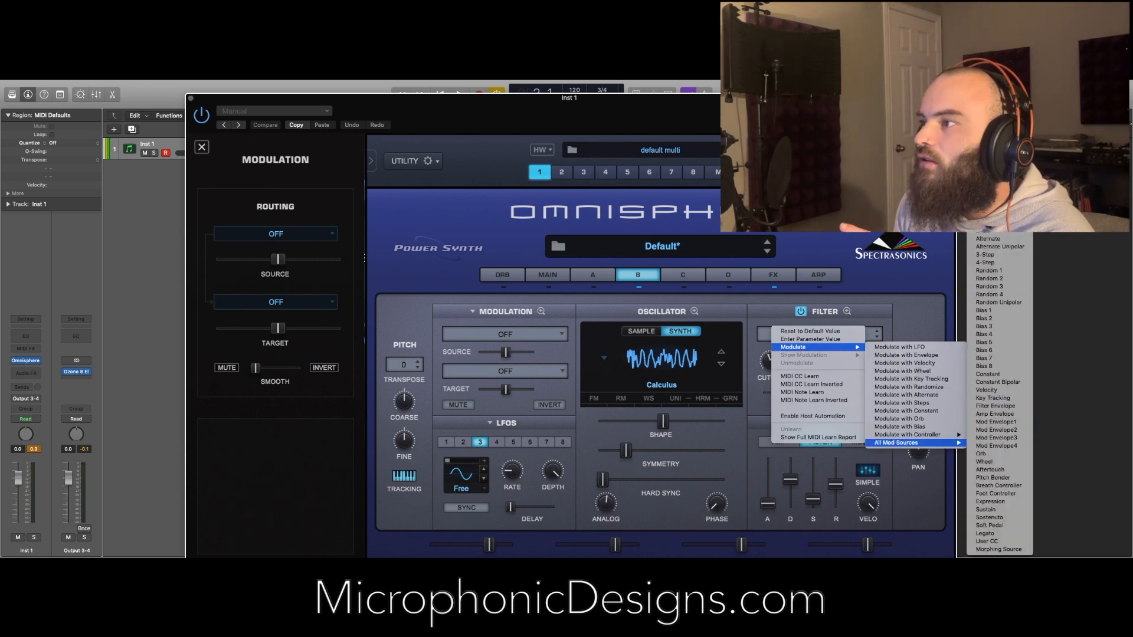
click(991, 175)
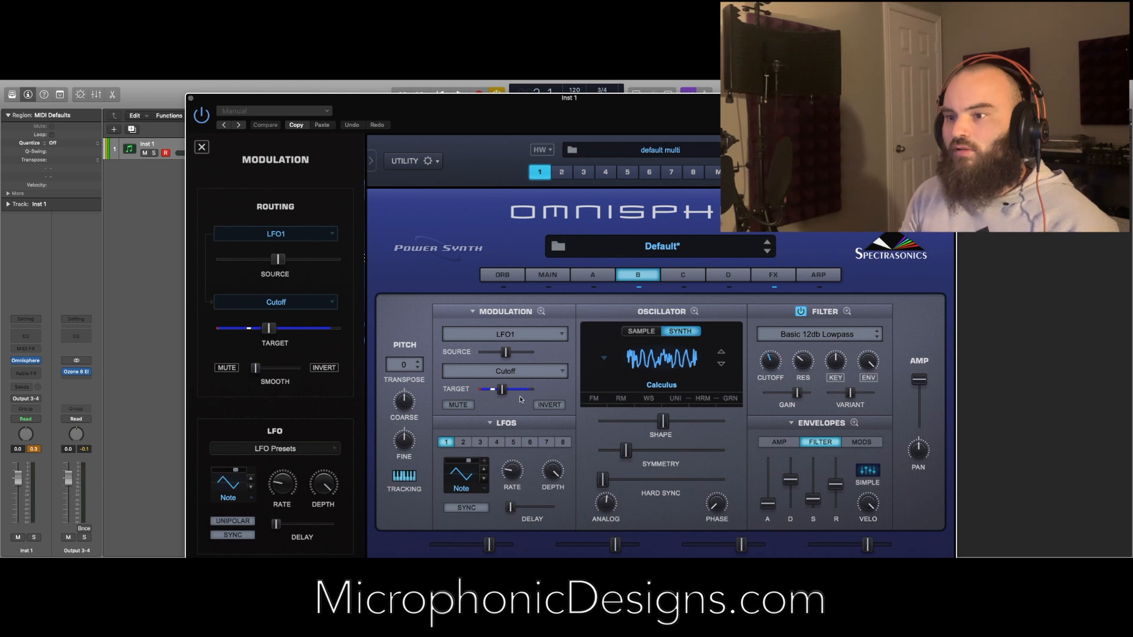
- Reduce the LFO1 routing's source amount to 0.195 and lower its Cutoff target level below centre
drag(502, 390, 508, 394)
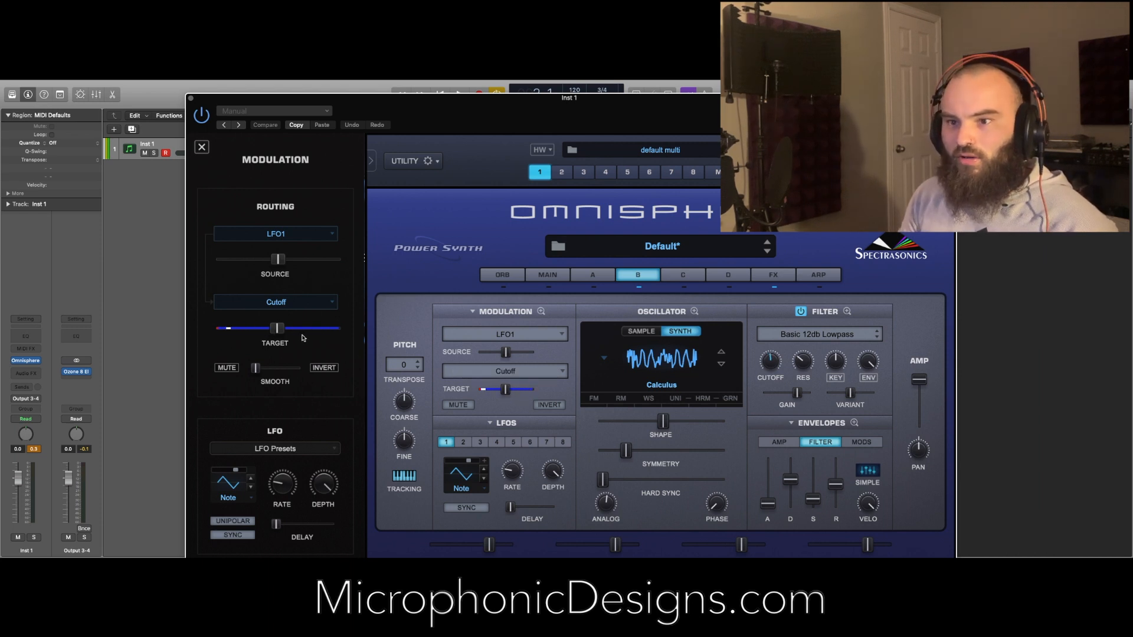
drag(279, 261, 248, 260)
drag(278, 332, 260, 335)
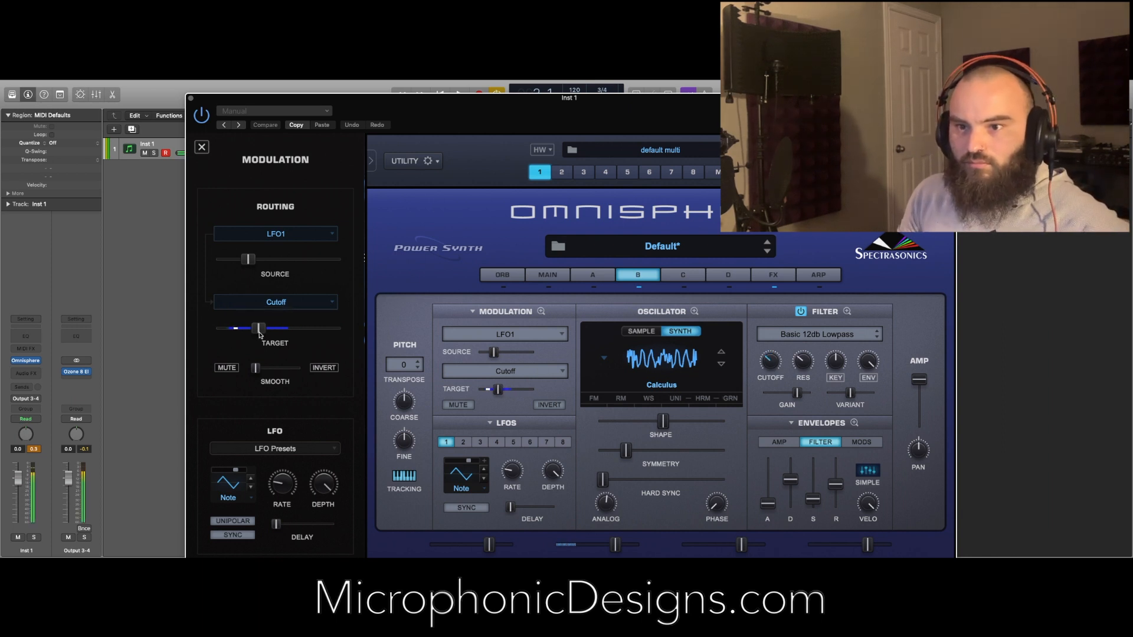
drag(260, 335, 257, 335)
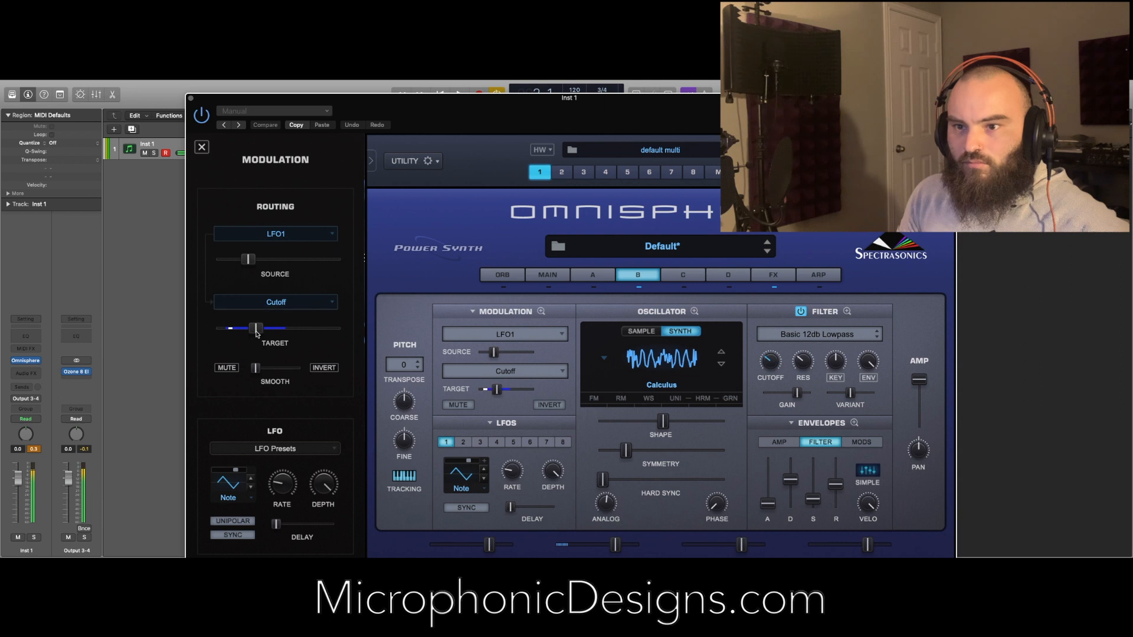
drag(248, 261, 248, 267)
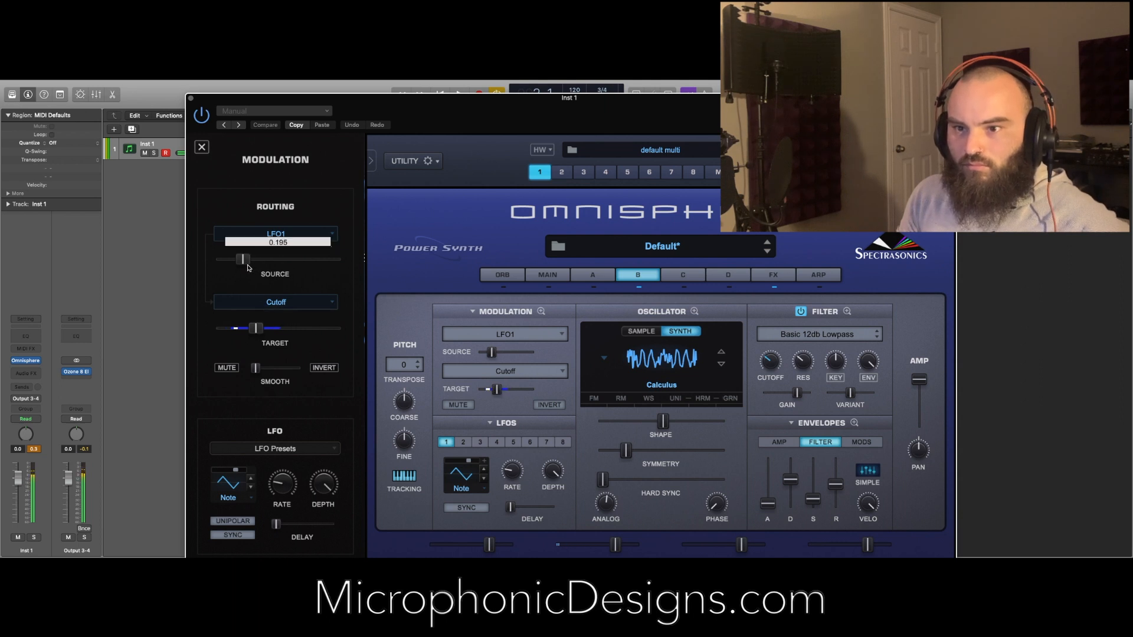
drag(255, 328, 250, 329)
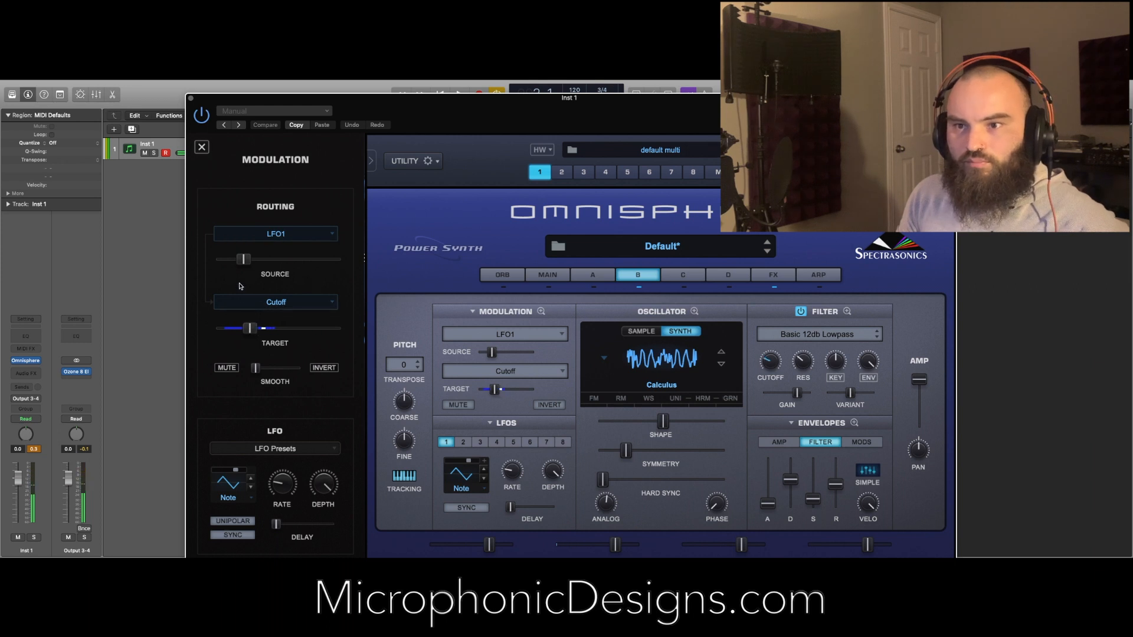
- Switch the cutoff modulation source to LFO3 and change its waveform to Triangle
click(276, 236)
click(279, 253)
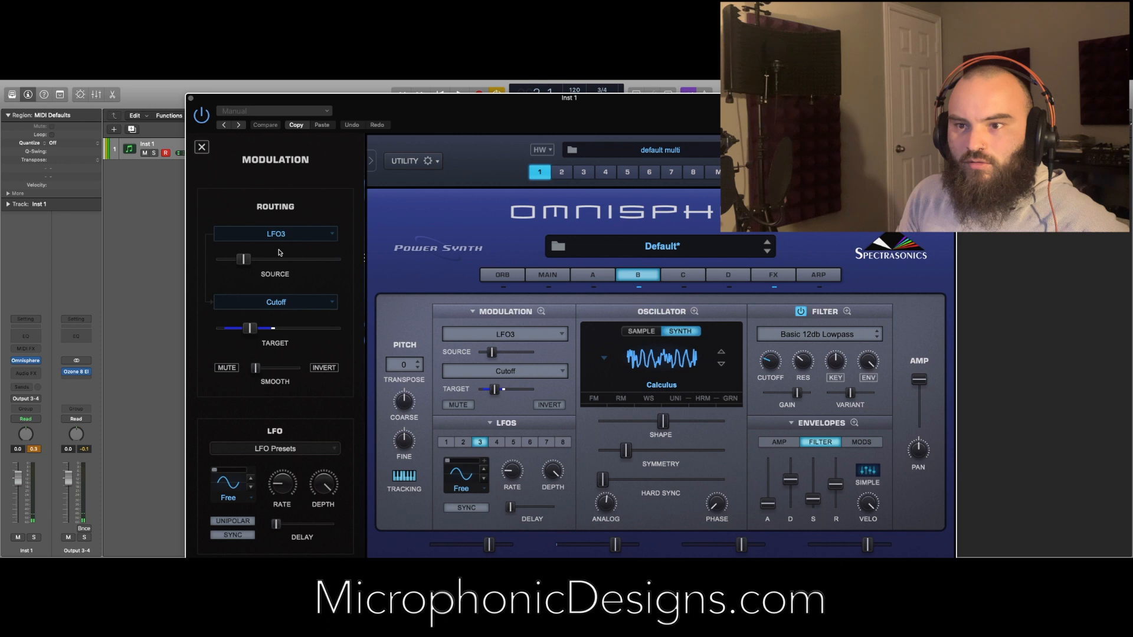
click(234, 488)
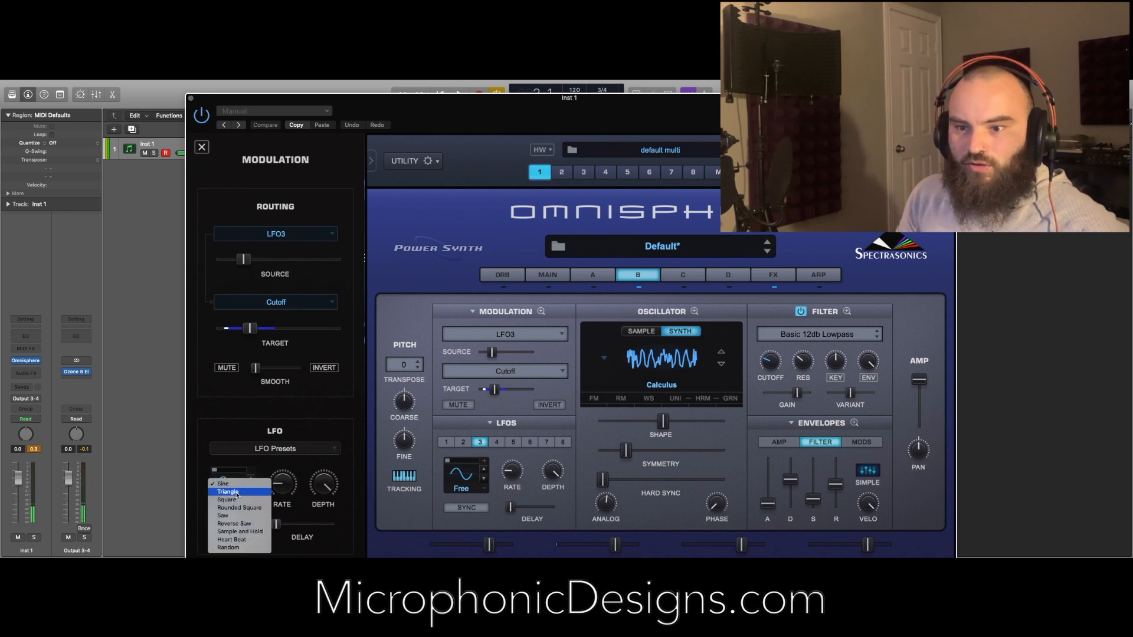
click(235, 493)
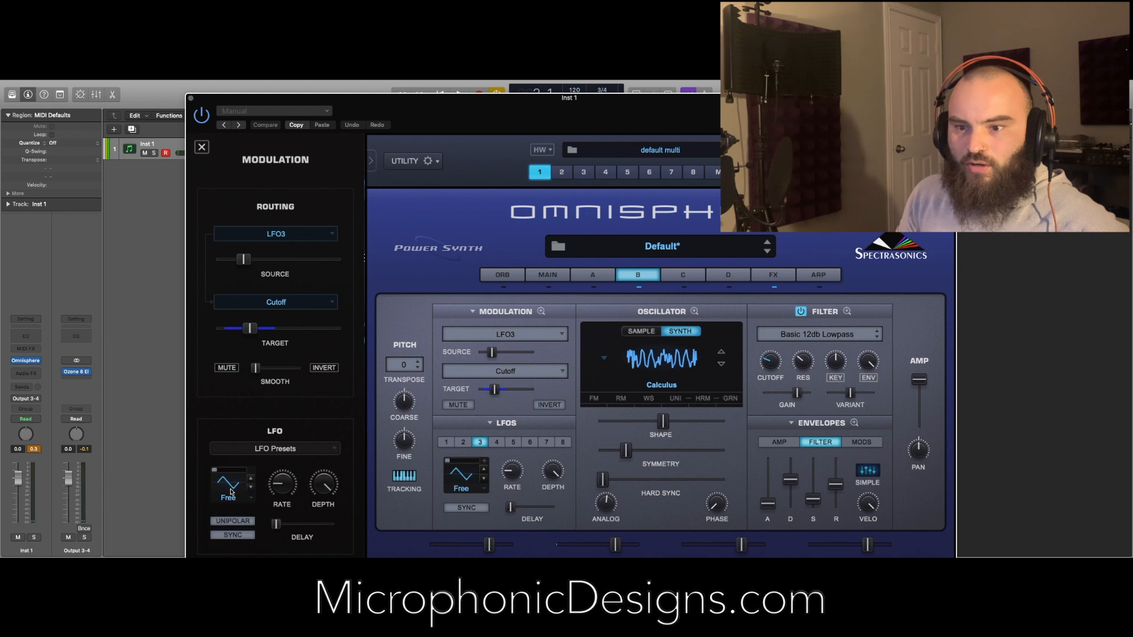
- Set LFO3's phase to about 0.25 and change its trigger mode from Free to Note
drag(220, 473, 223, 471)
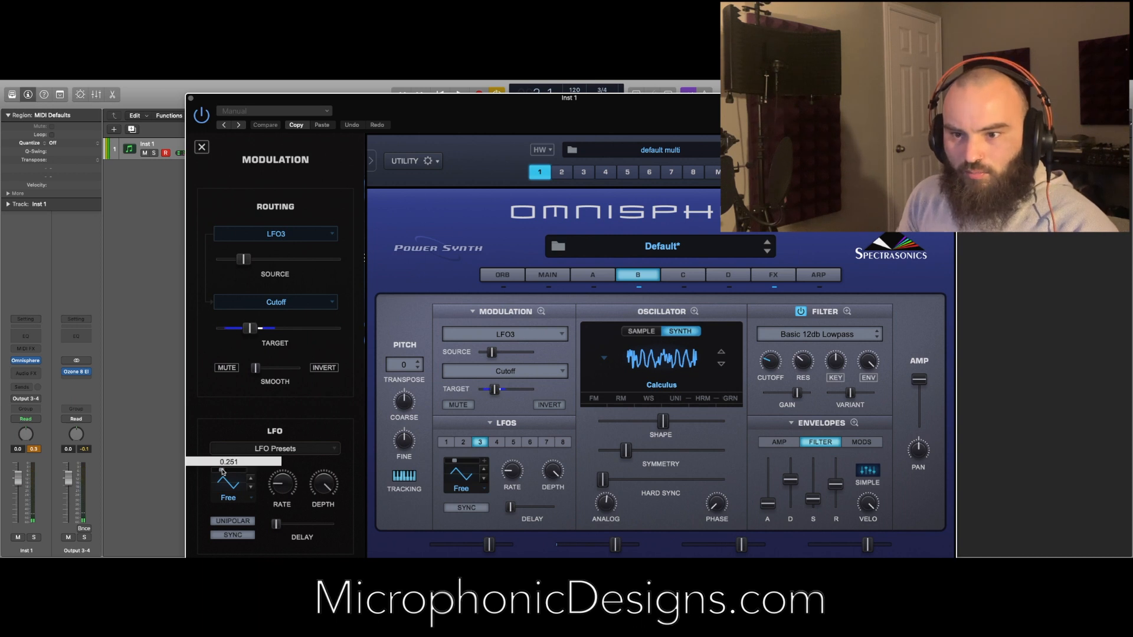
drag(222, 471, 221, 470)
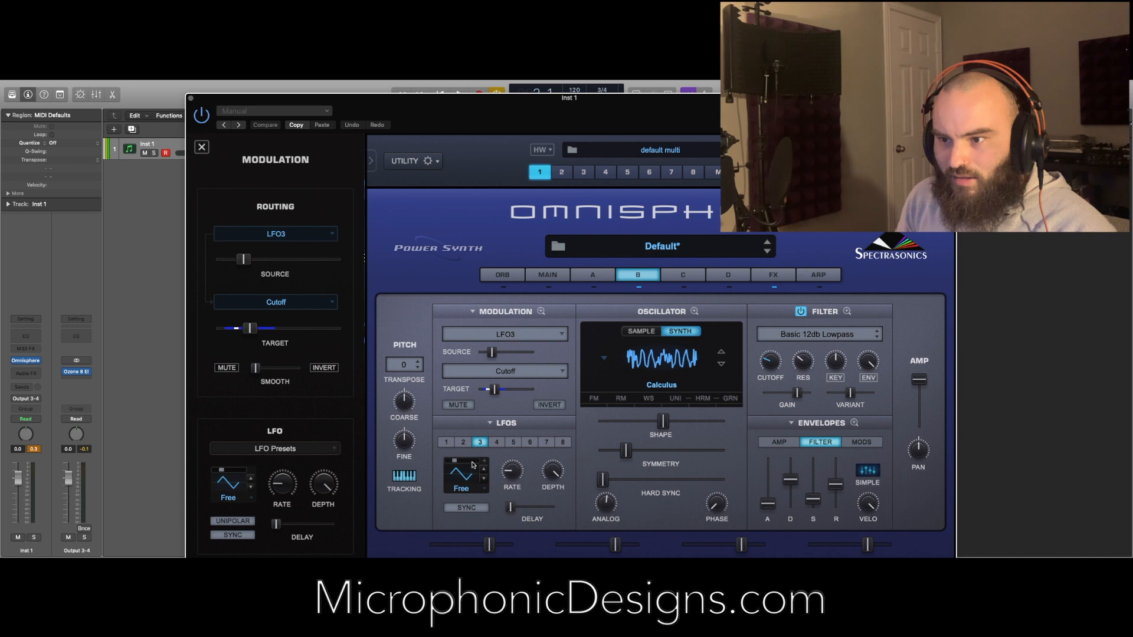
drag(459, 464, 456, 464)
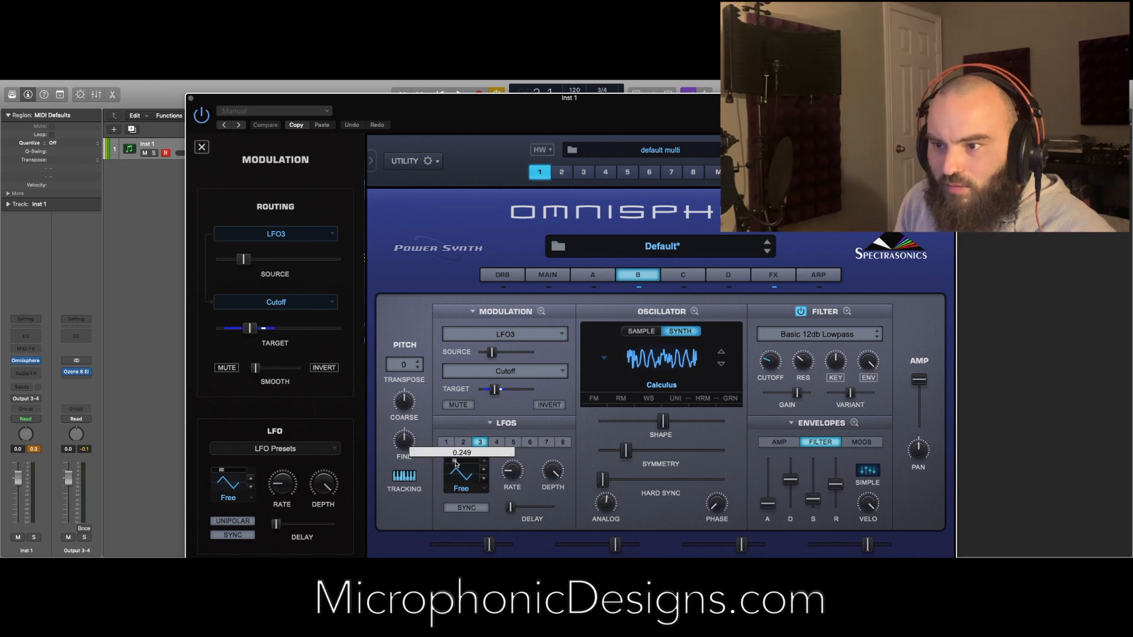
drag(457, 464, 456, 464)
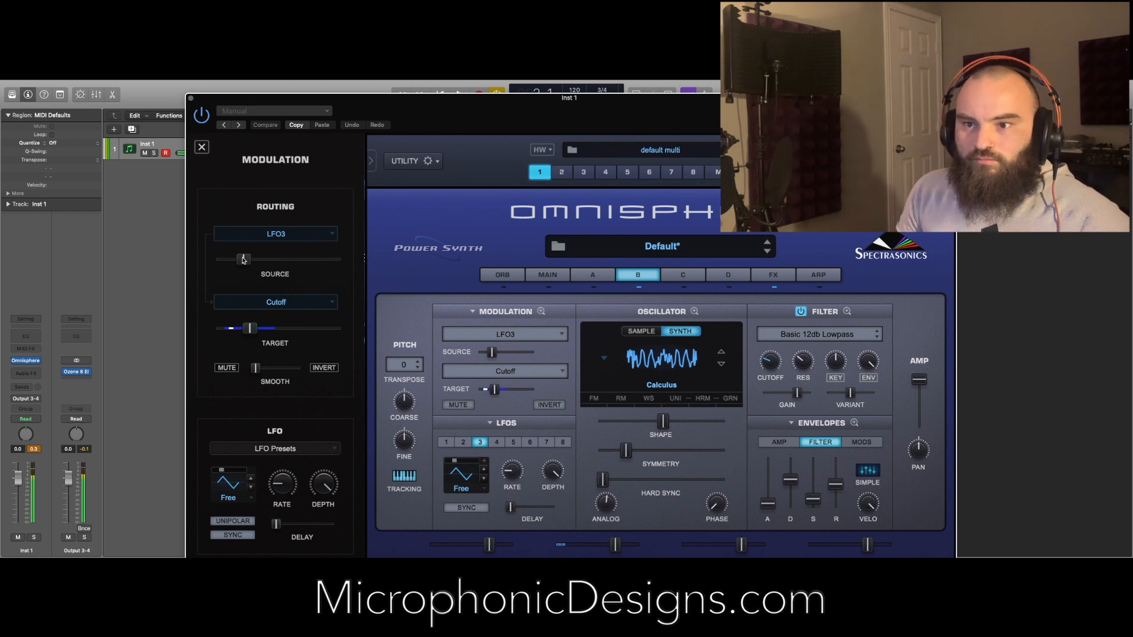
click(229, 499)
click(228, 504)
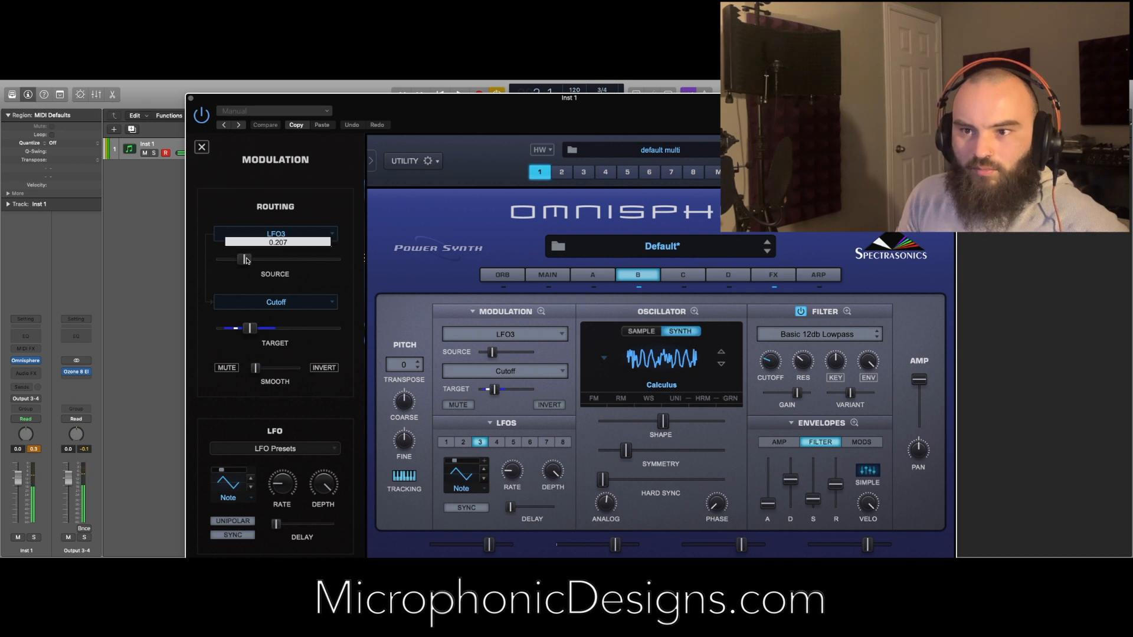
- Set the LFO3 routing's source amount to 0.207, raise its Cutoff target slightly and bring Smooth to about the middle
drag(252, 324, 259, 329)
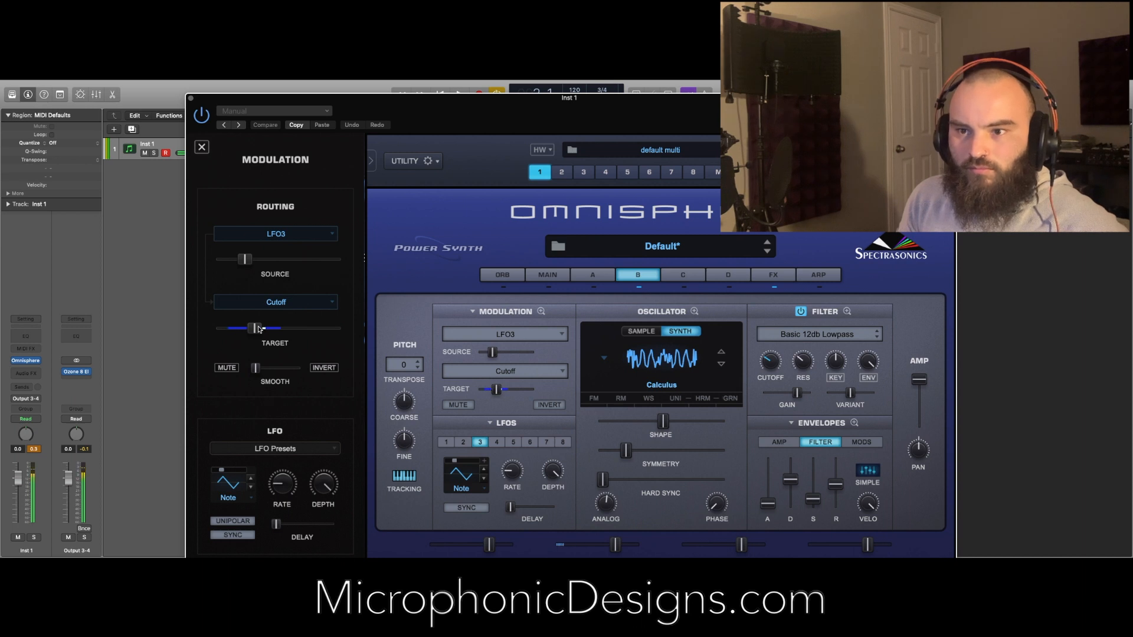
drag(253, 369, 280, 371)
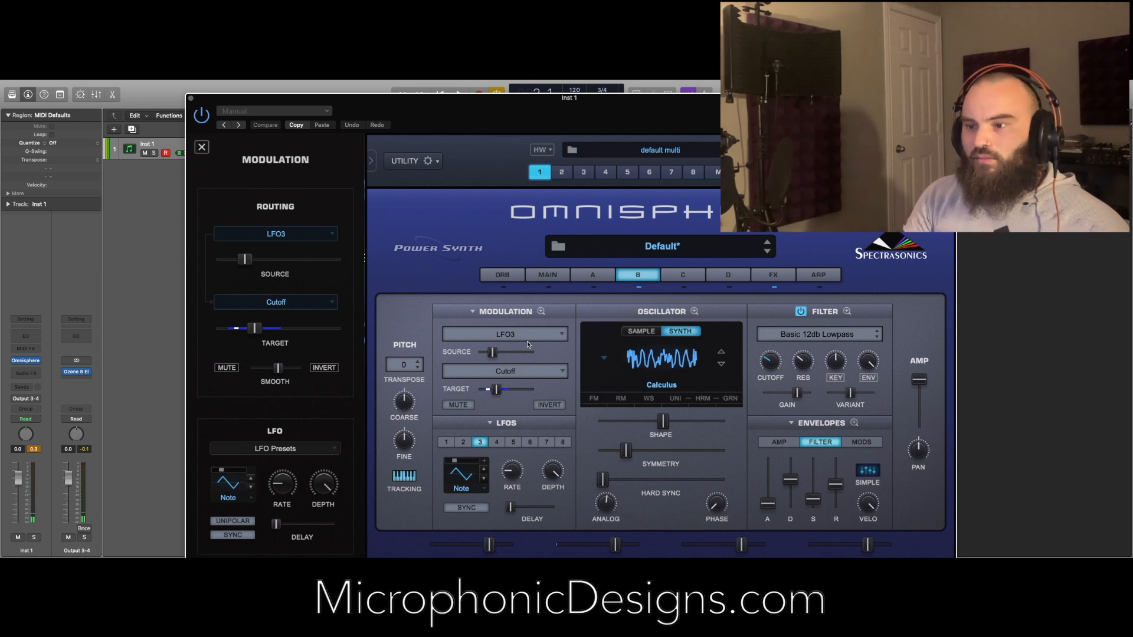
click(418, 369)
click(417, 364)
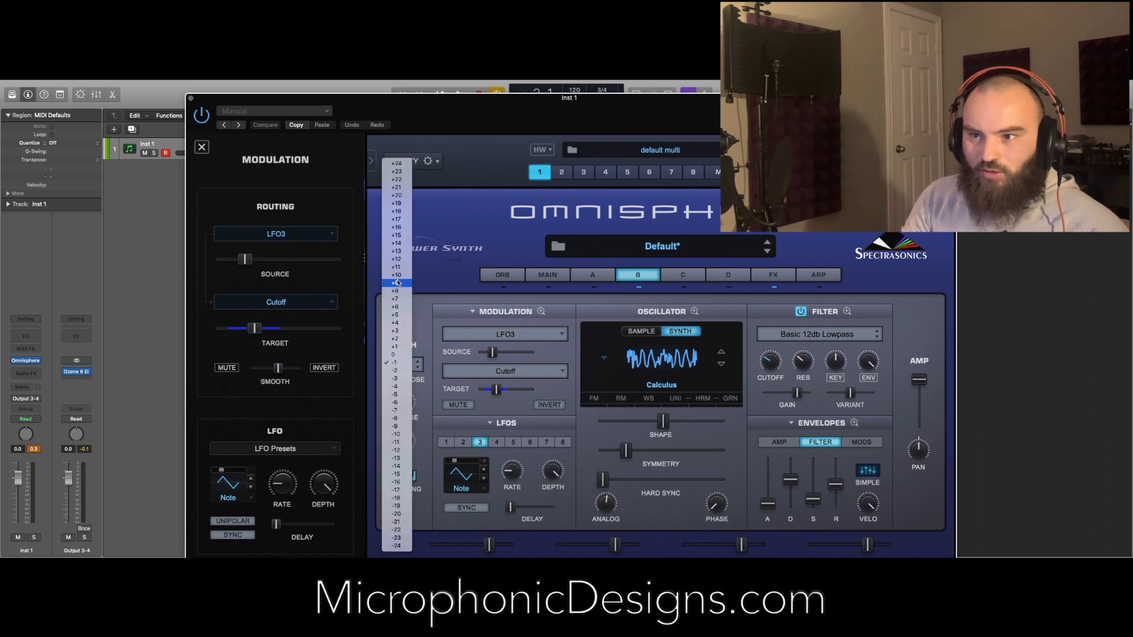
click(394, 354)
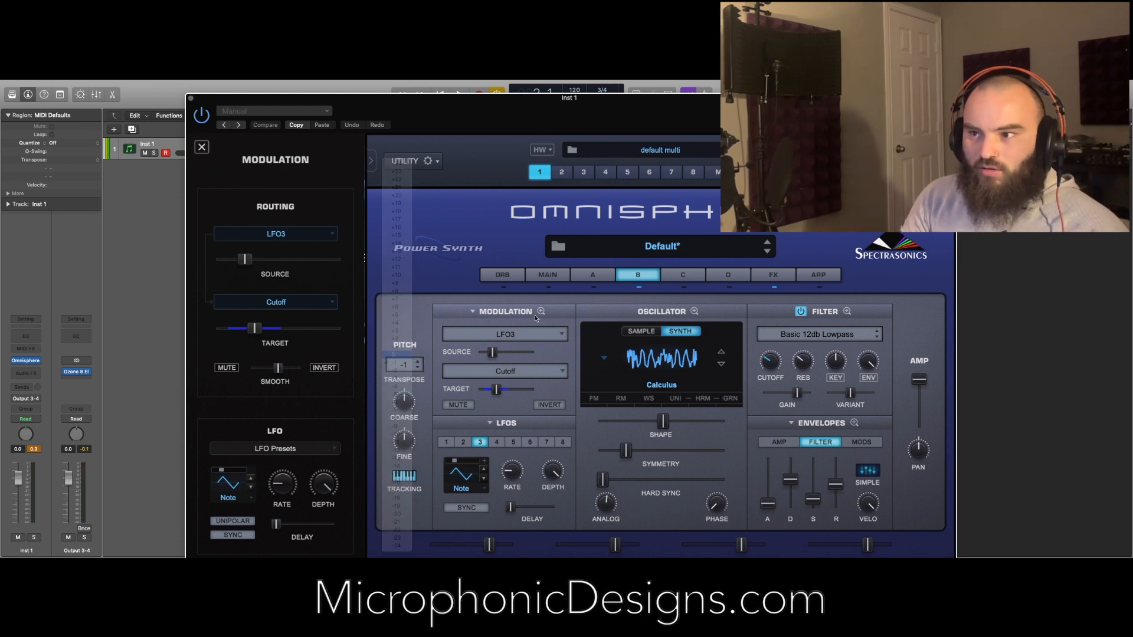
- Enable Harmonia on layer B's oscillator and transpose its second voice to +12
click(694, 311)
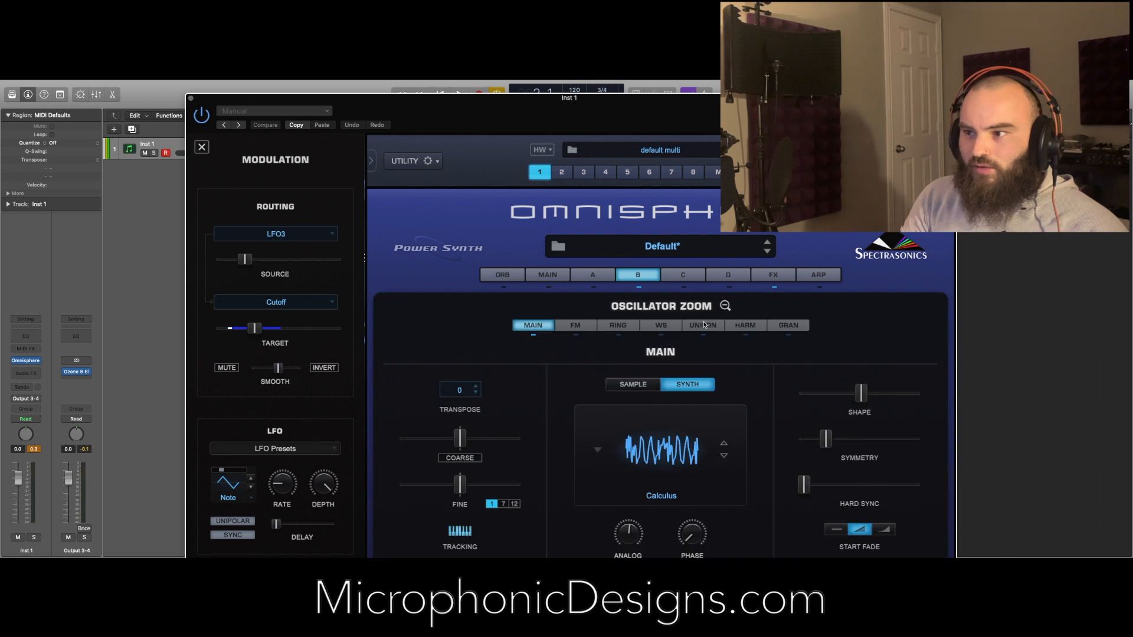
click(704, 324)
click(740, 326)
click(615, 352)
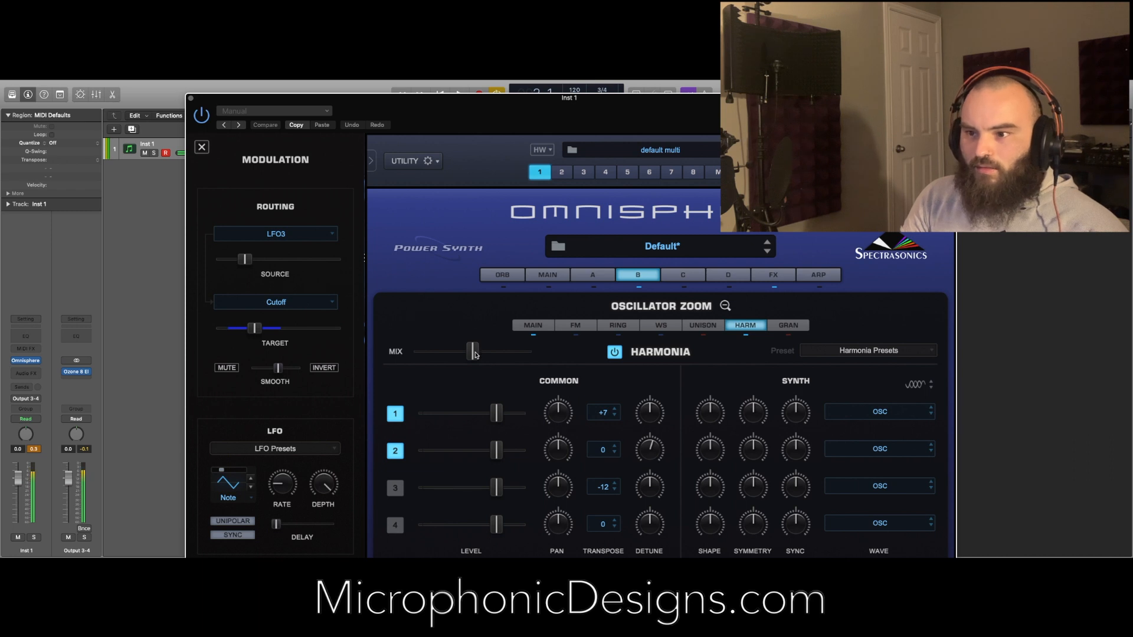
click(604, 487)
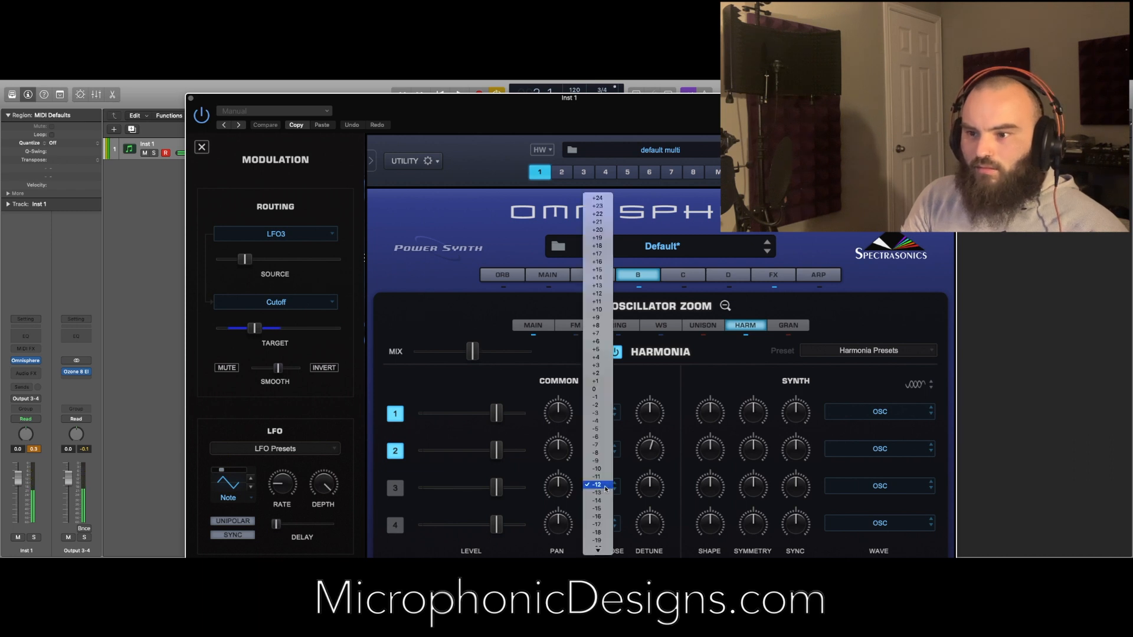
click(489, 448)
click(594, 451)
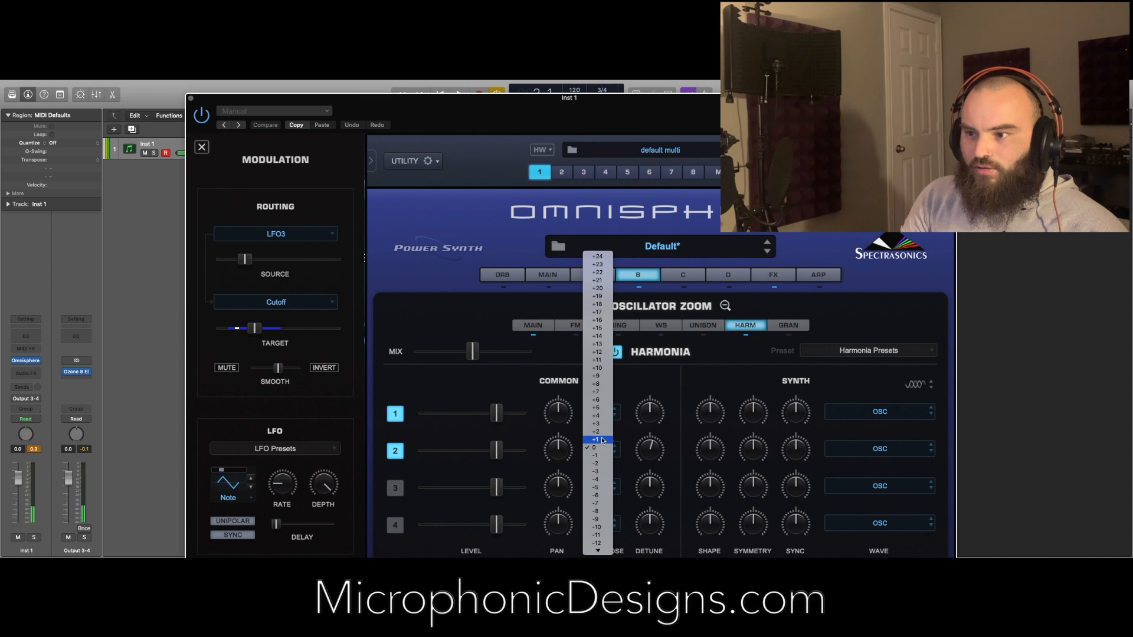
click(608, 351)
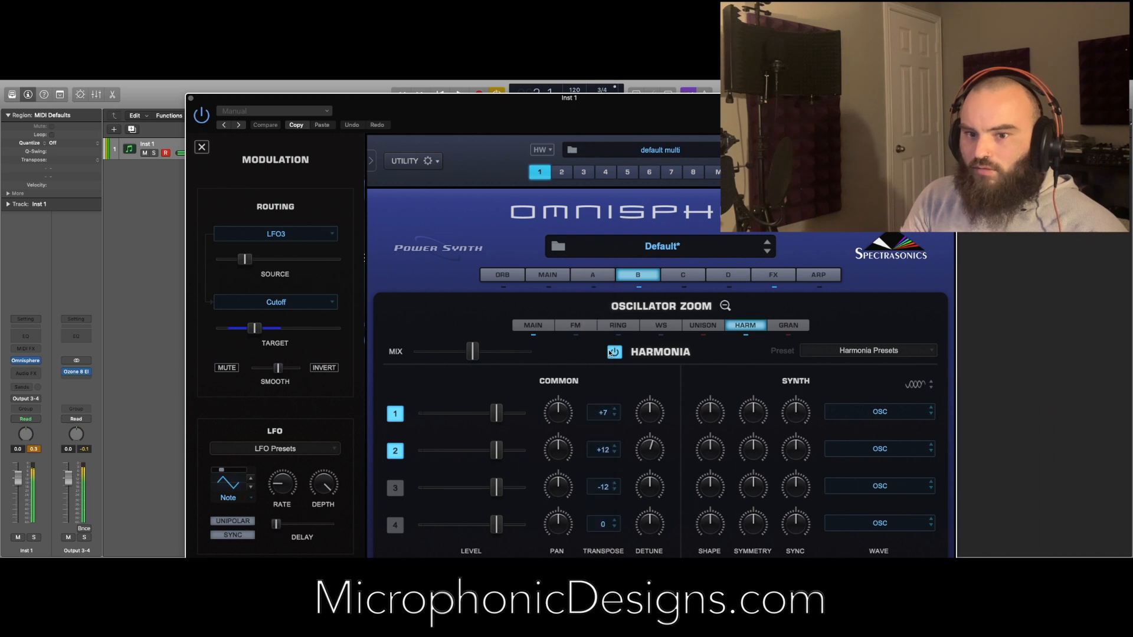
click(33, 449)
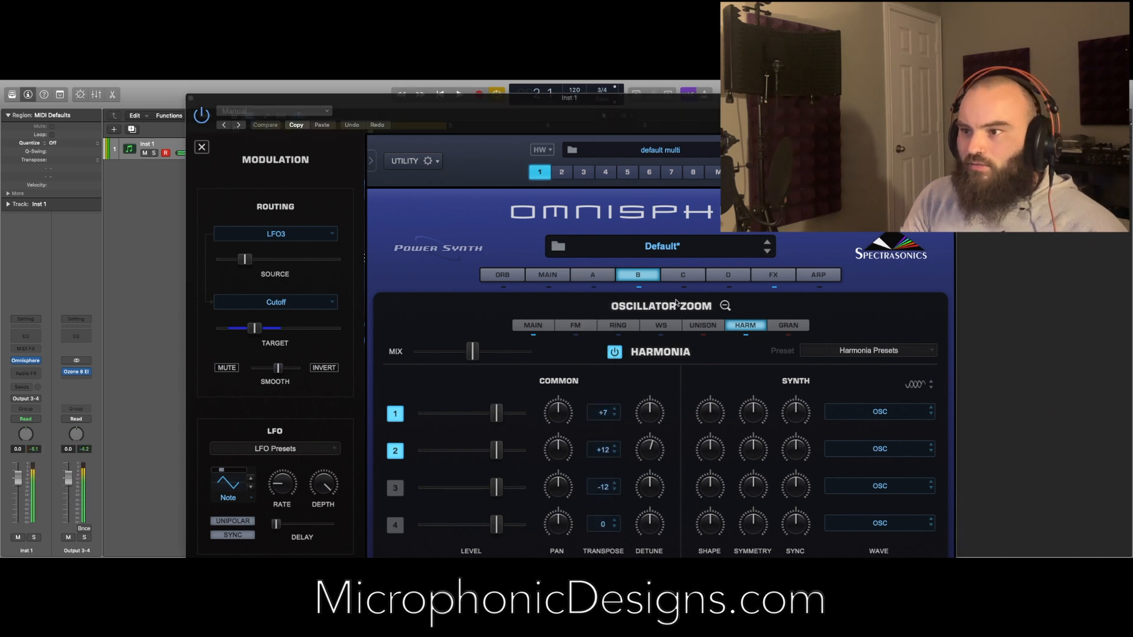
click(774, 275)
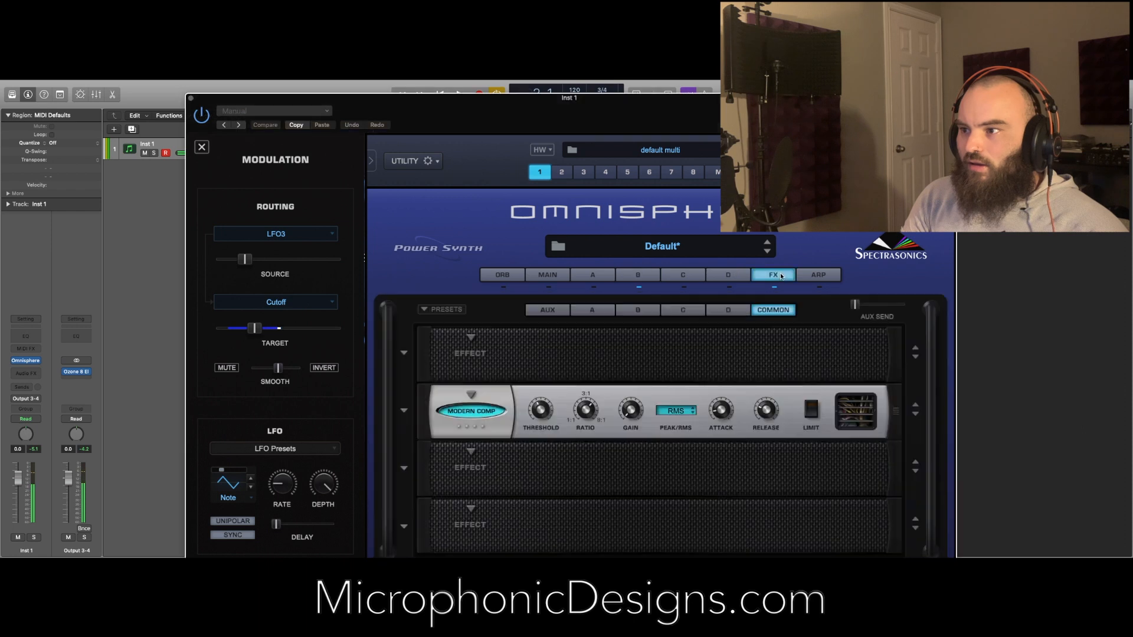
click(632, 312)
right_click(856, 305)
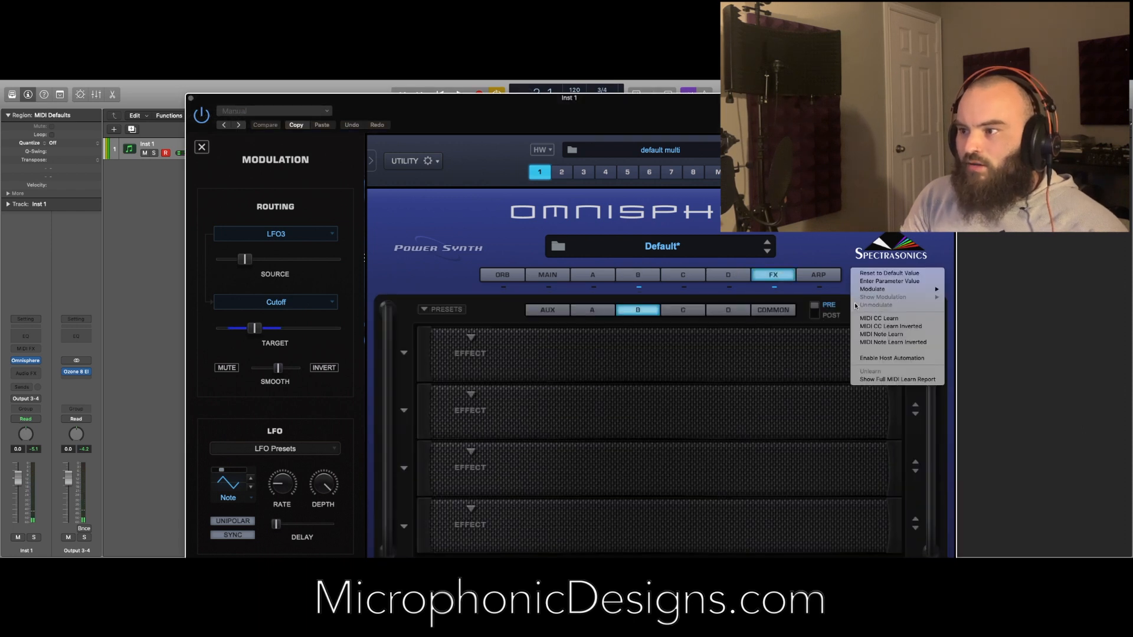
click(810, 347)
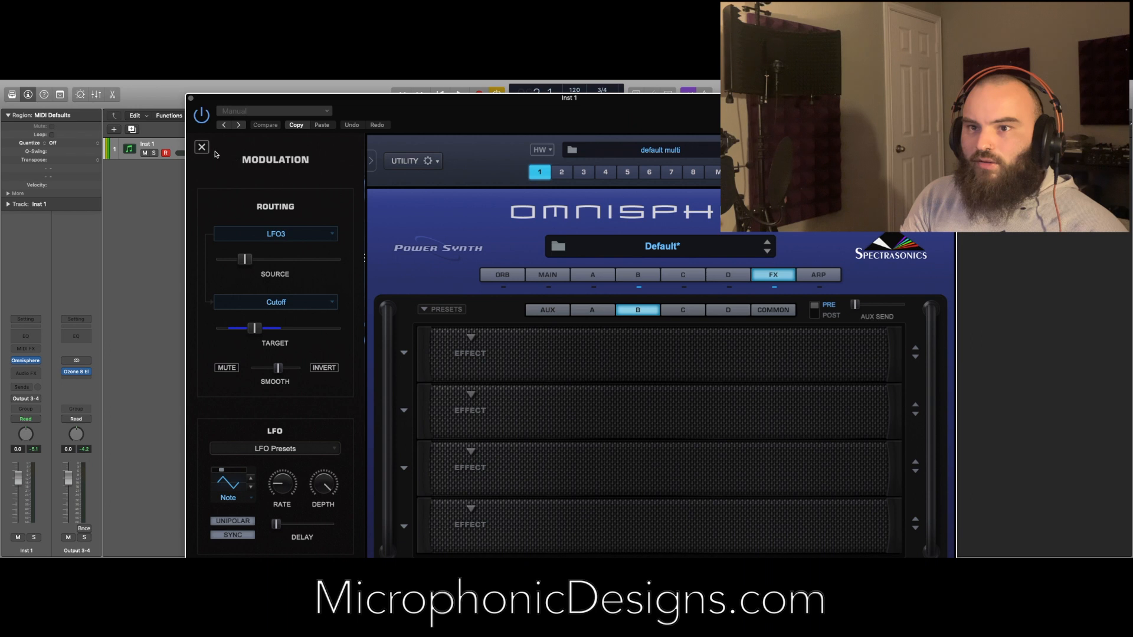
click(202, 147)
click(562, 172)
click(539, 172)
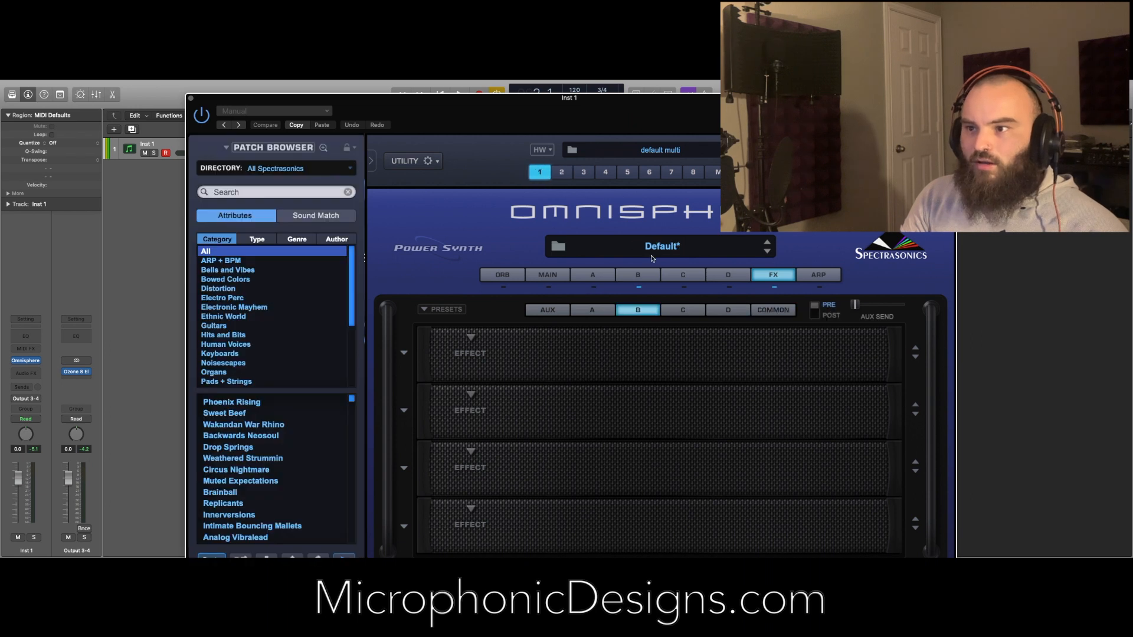
- Review the modulation routings in layer B's expanded mod matrix
click(632, 275)
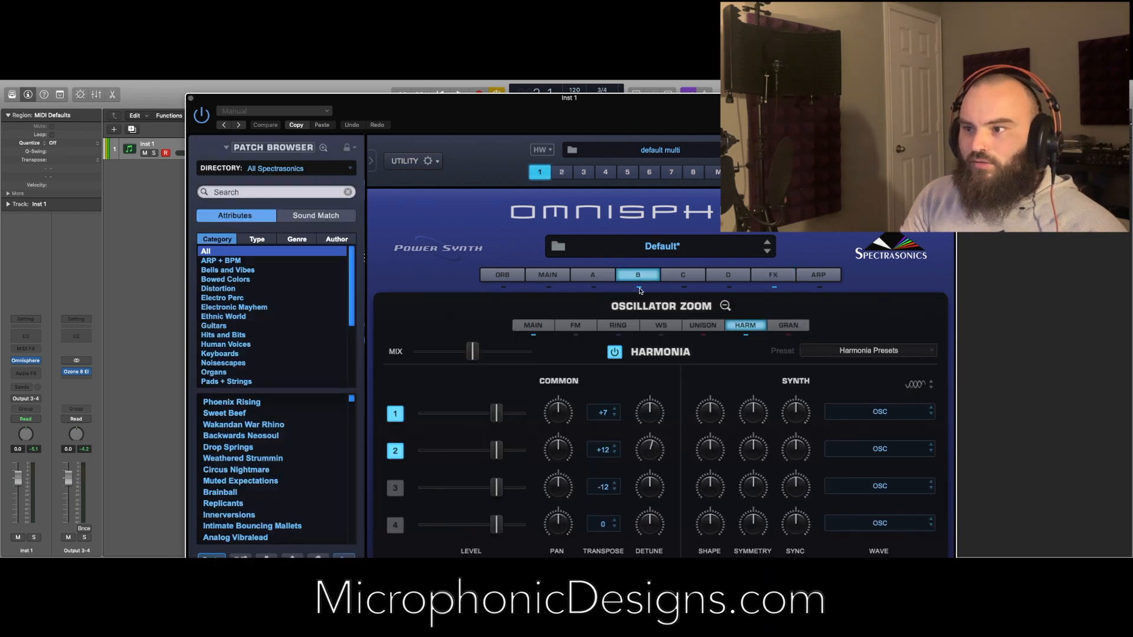
click(632, 277)
click(540, 312)
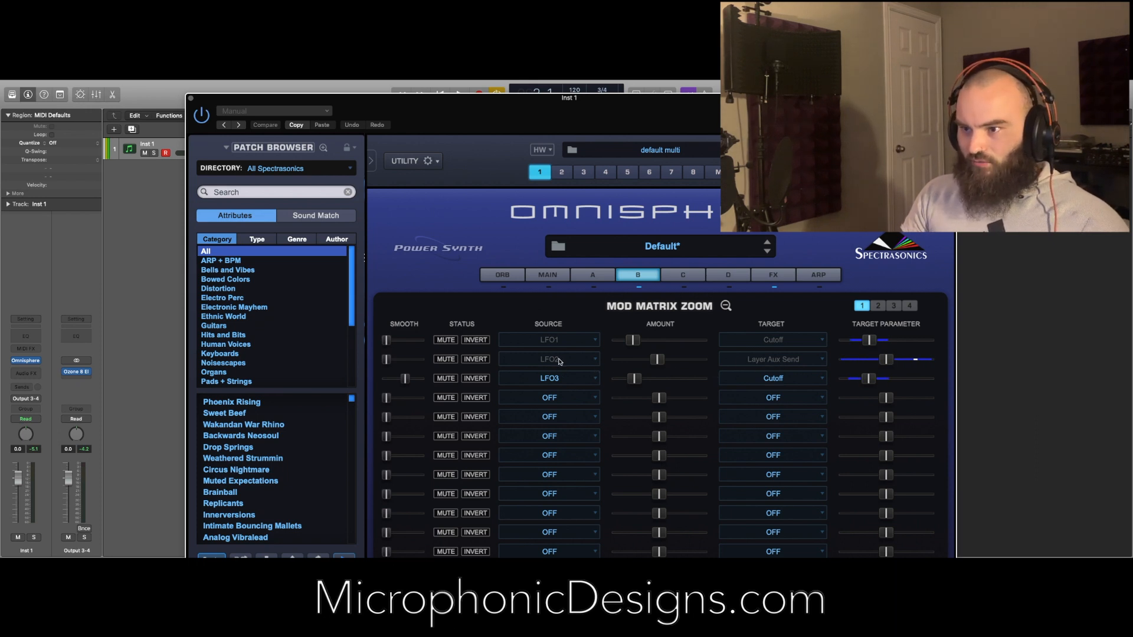
click(636, 271)
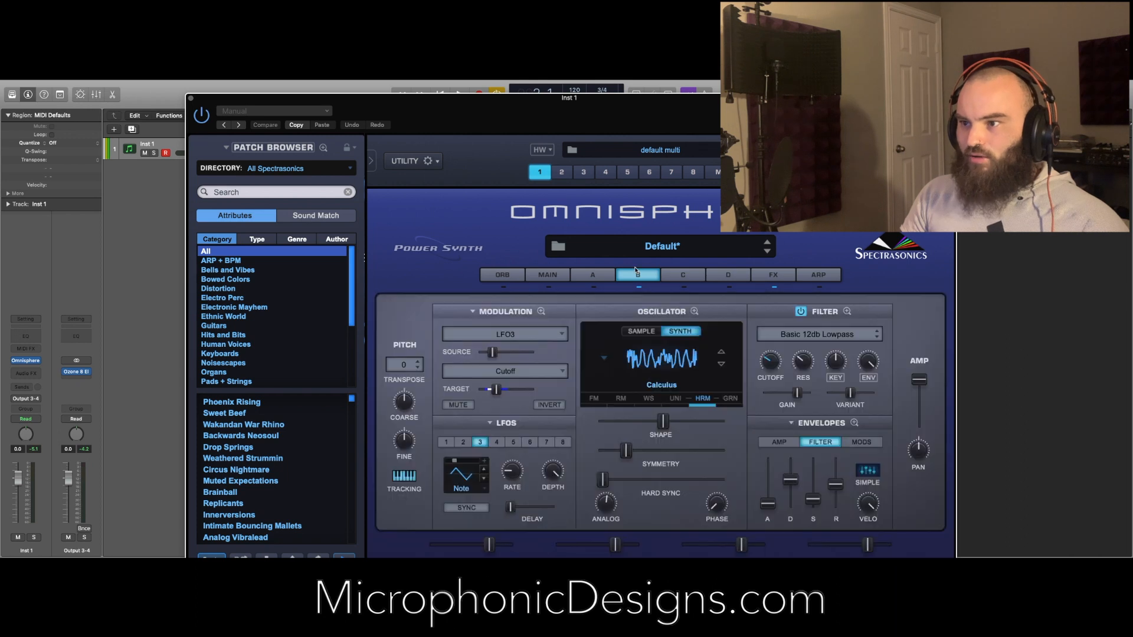
- Modulate layer B's aux send with LFO2 and set the routing's target slider to the middle
click(786, 275)
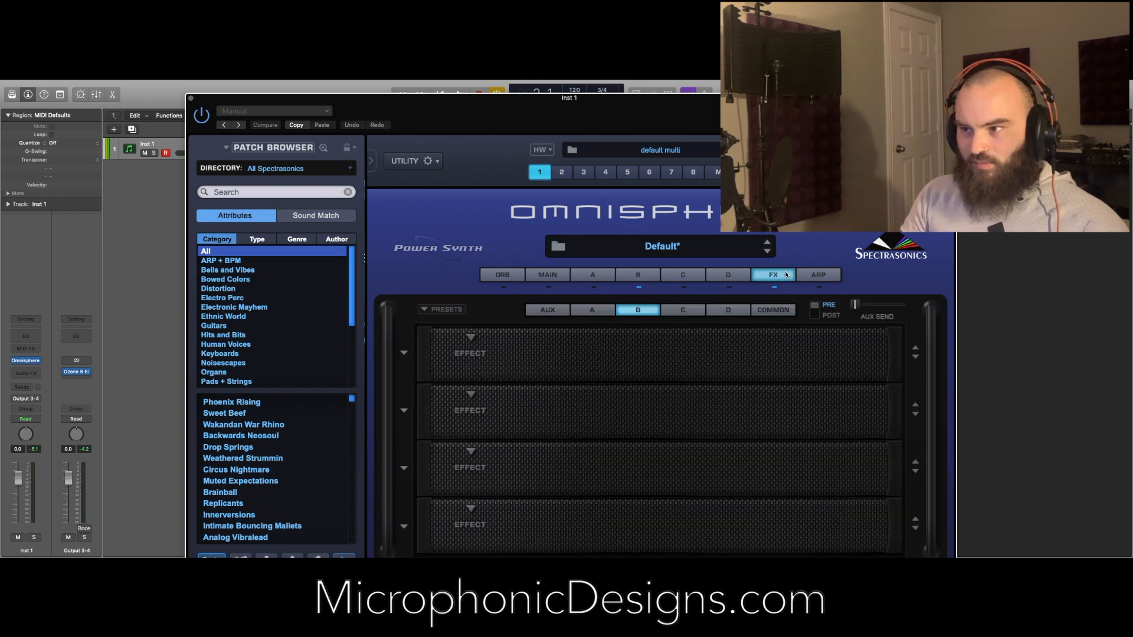
right_click(855, 306)
mouse_move(871, 291)
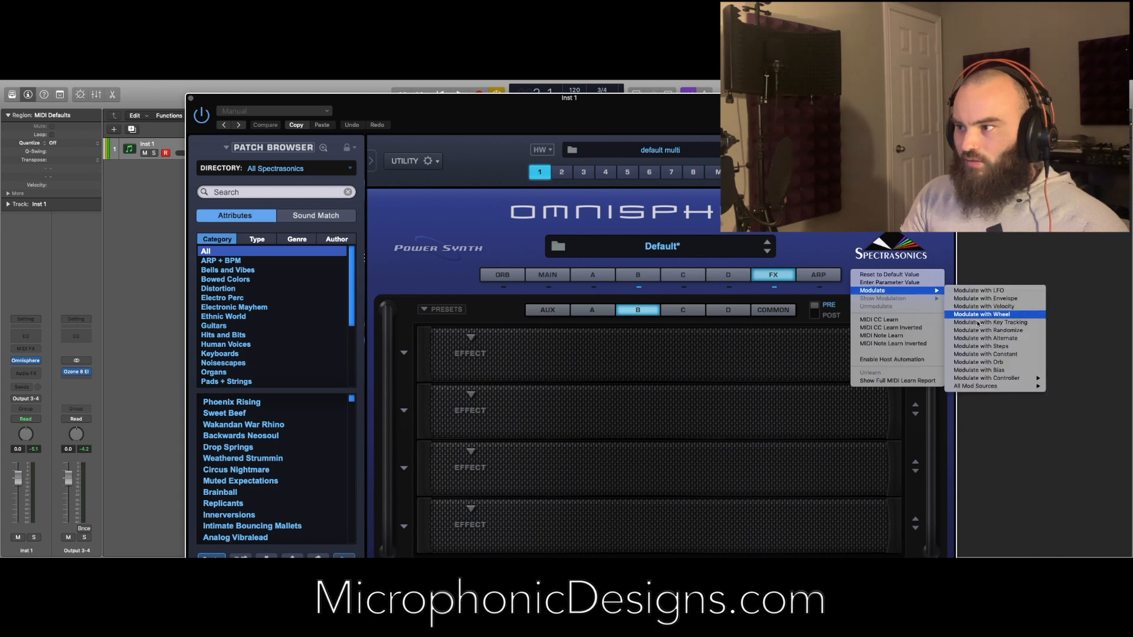
mouse_move(977, 387)
click(1080, 241)
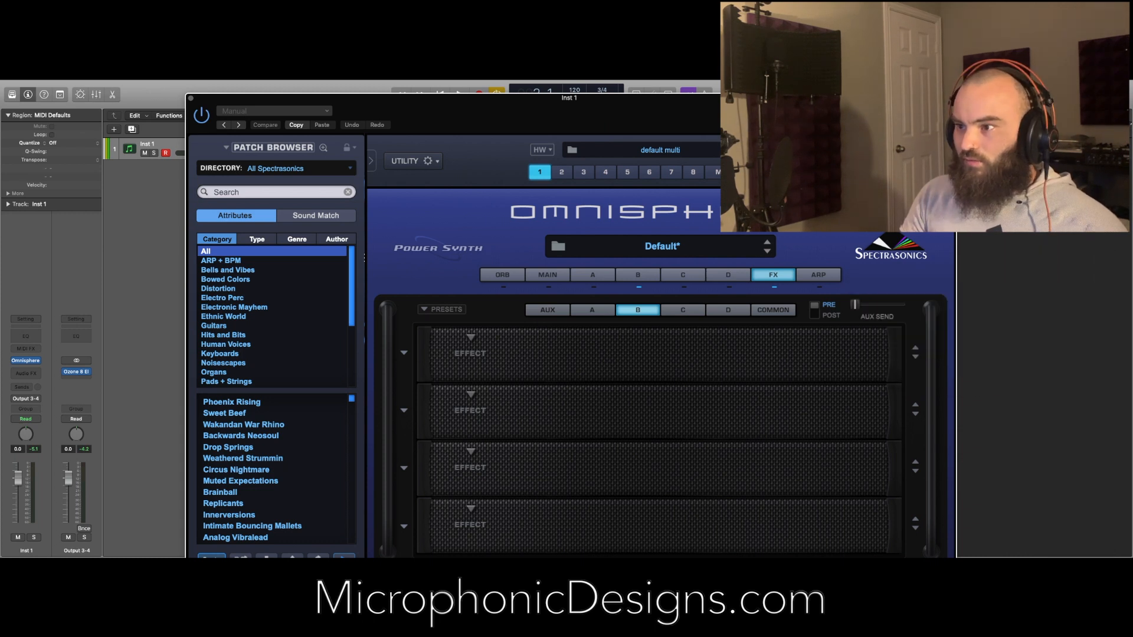
drag(221, 328, 283, 332)
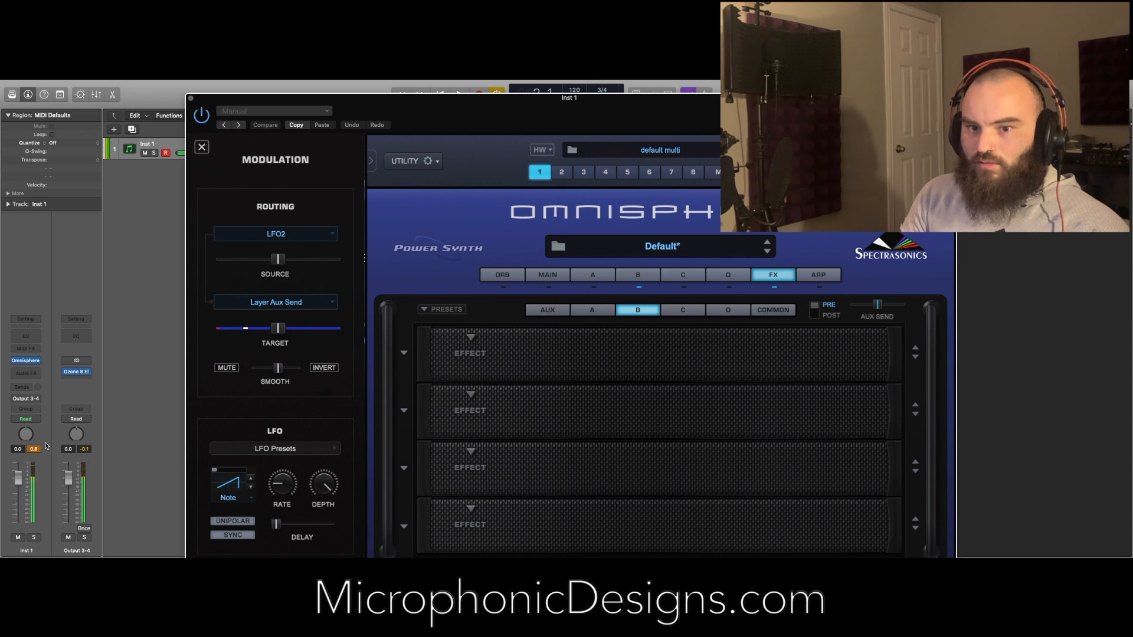
- Add a Tube Limiter to the fourth slot of the common effects rack and lower its attack
click(773, 310)
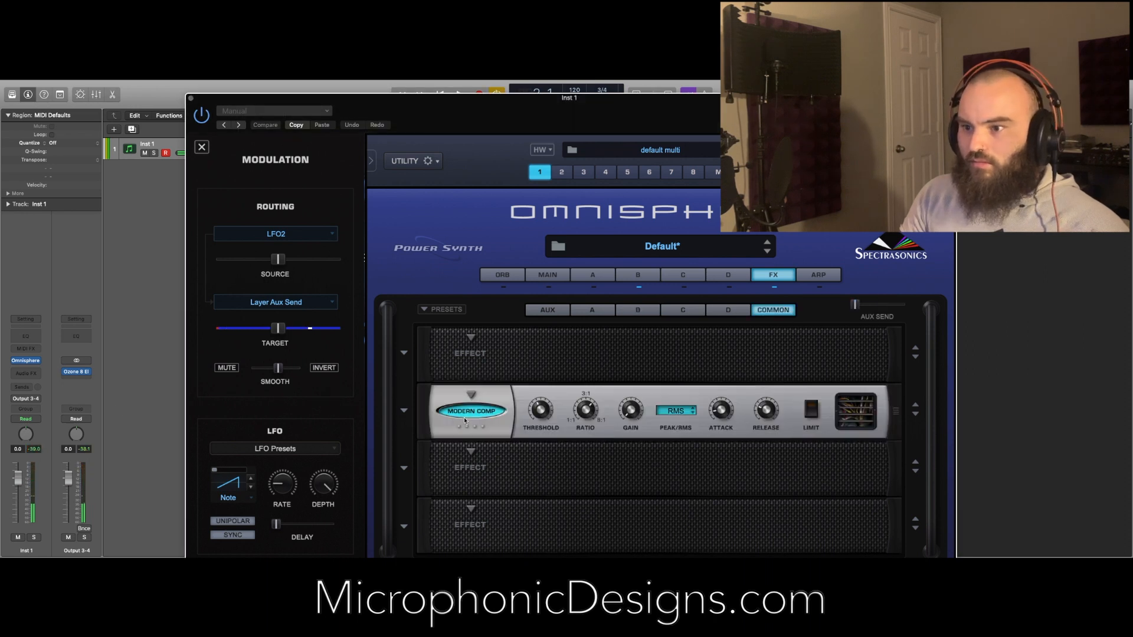
click(472, 395)
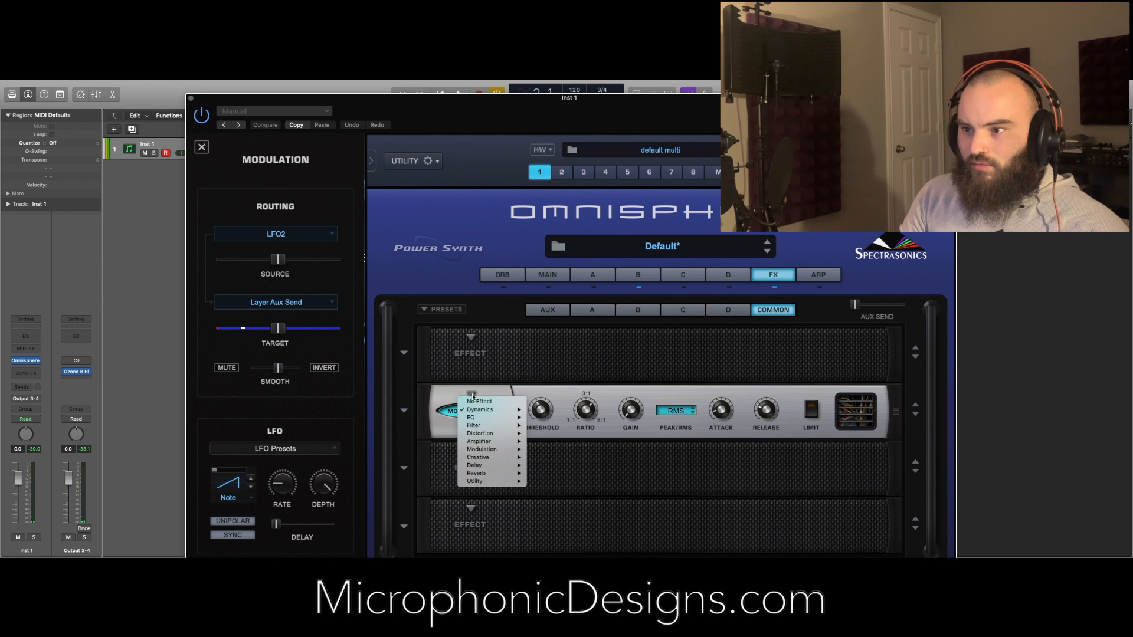
click(470, 452)
click(470, 452)
click(463, 502)
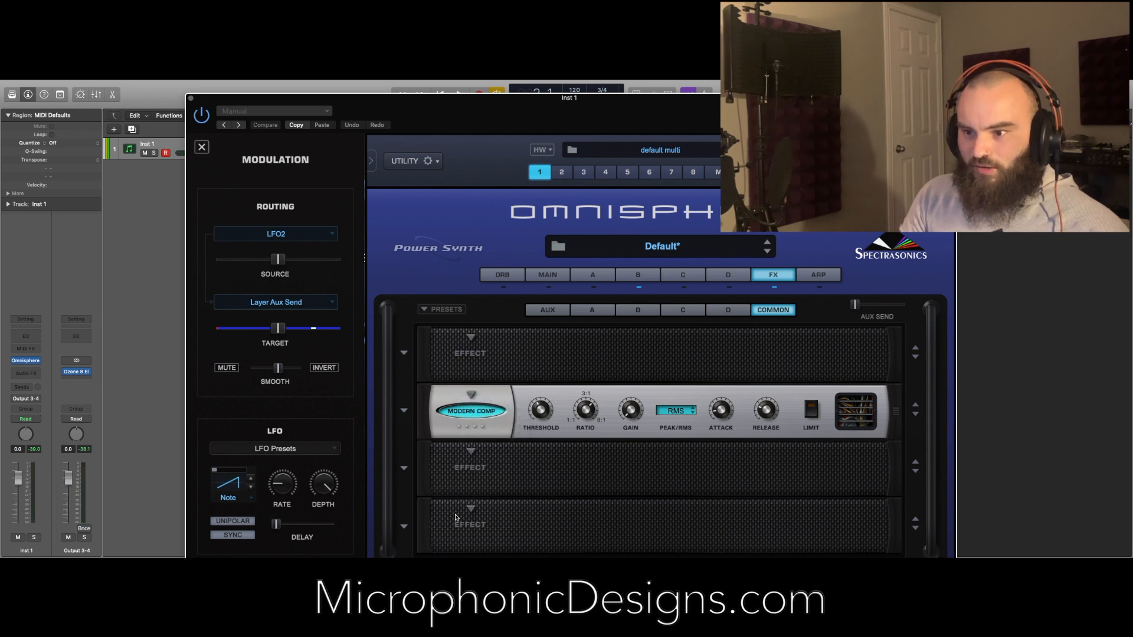
click(471, 472)
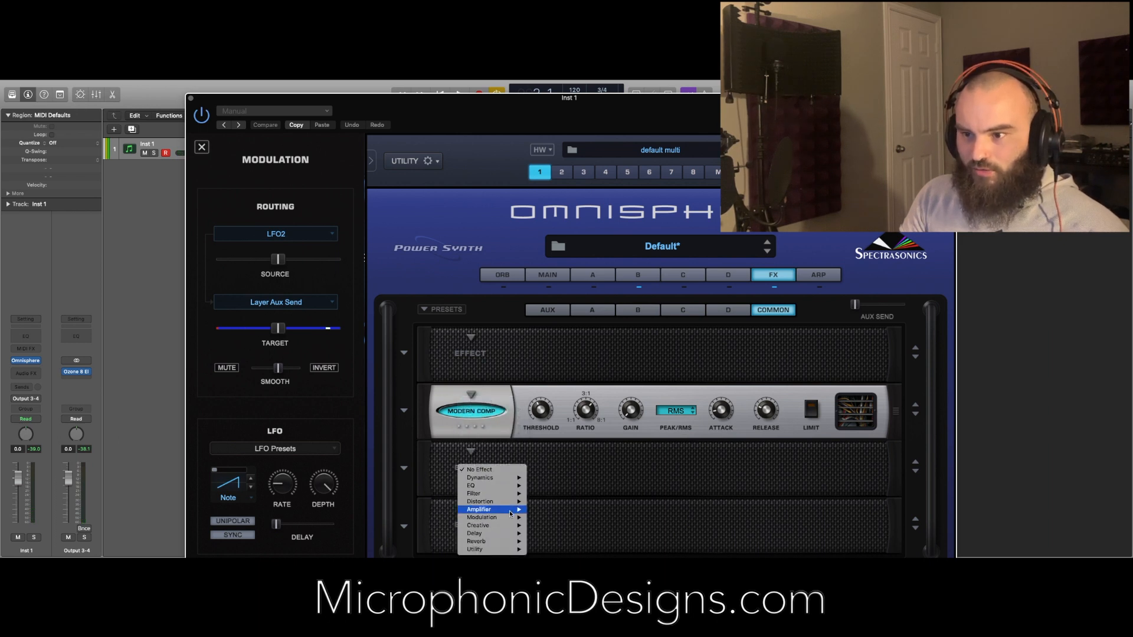
mouse_move(514, 480)
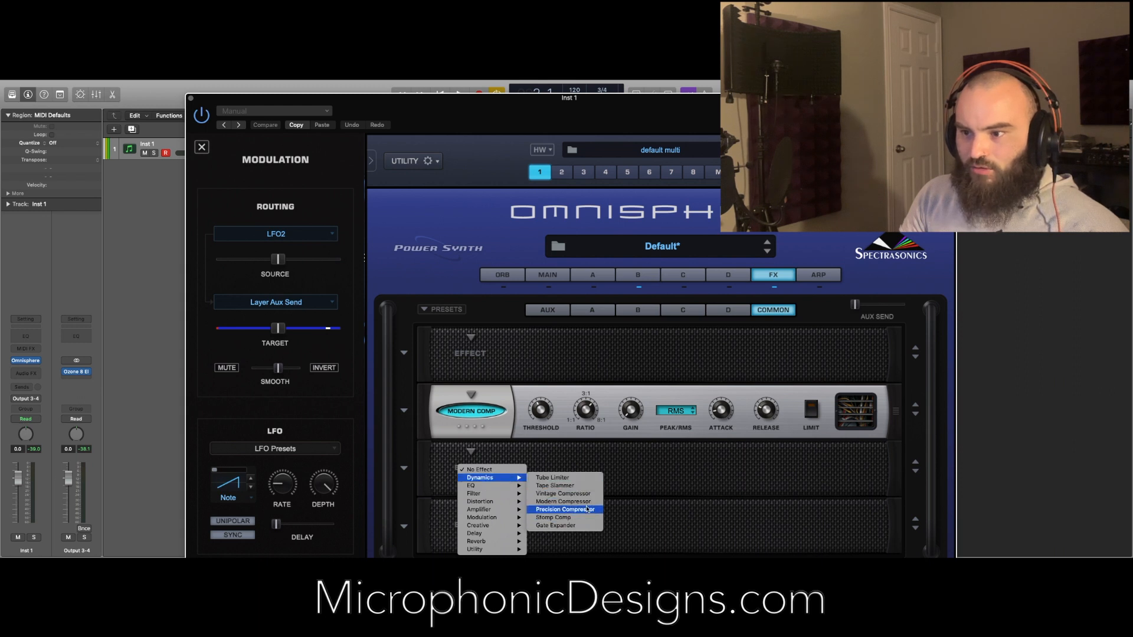
click(583, 482)
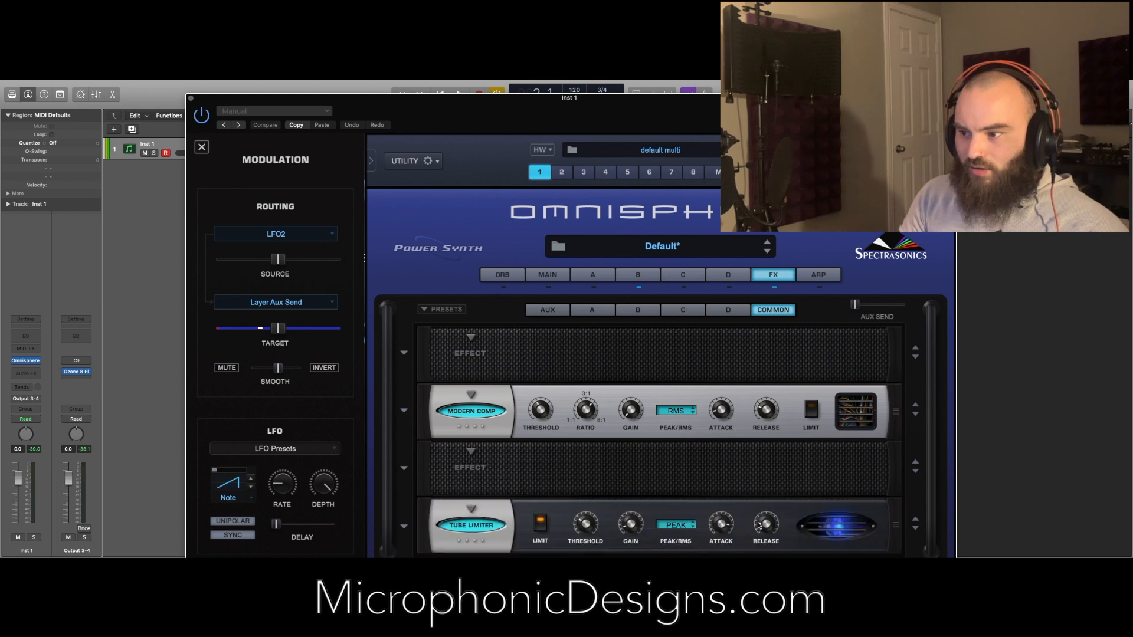
mouse_move(724, 527)
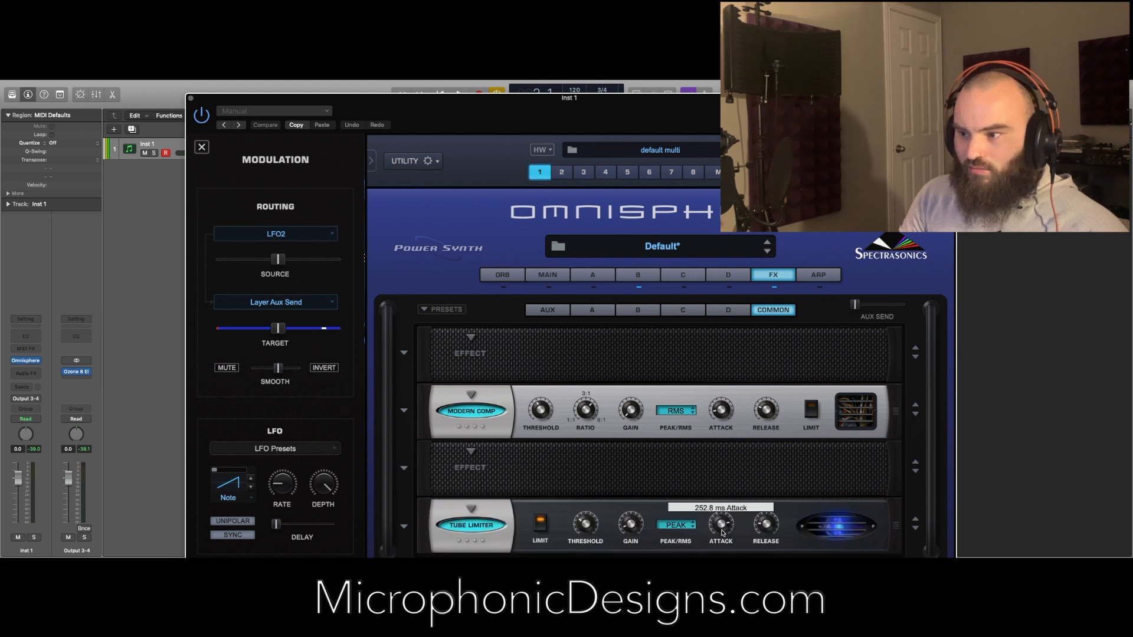
drag(723, 533, 724, 547)
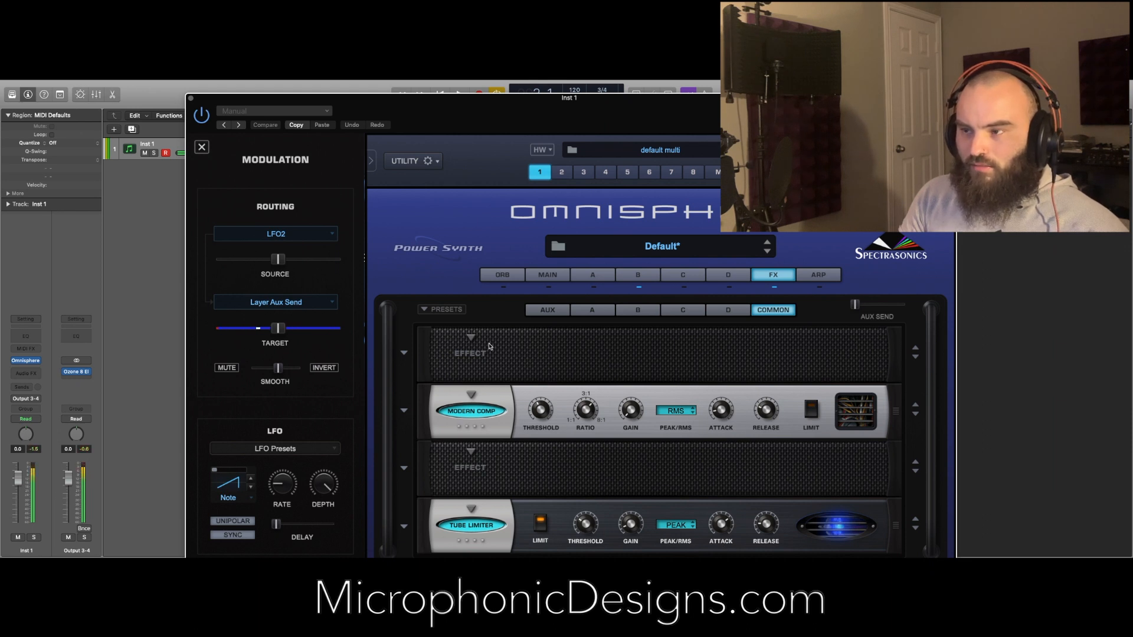
- Examine layer B's amp envelope in the enlarged envelope view
click(651, 275)
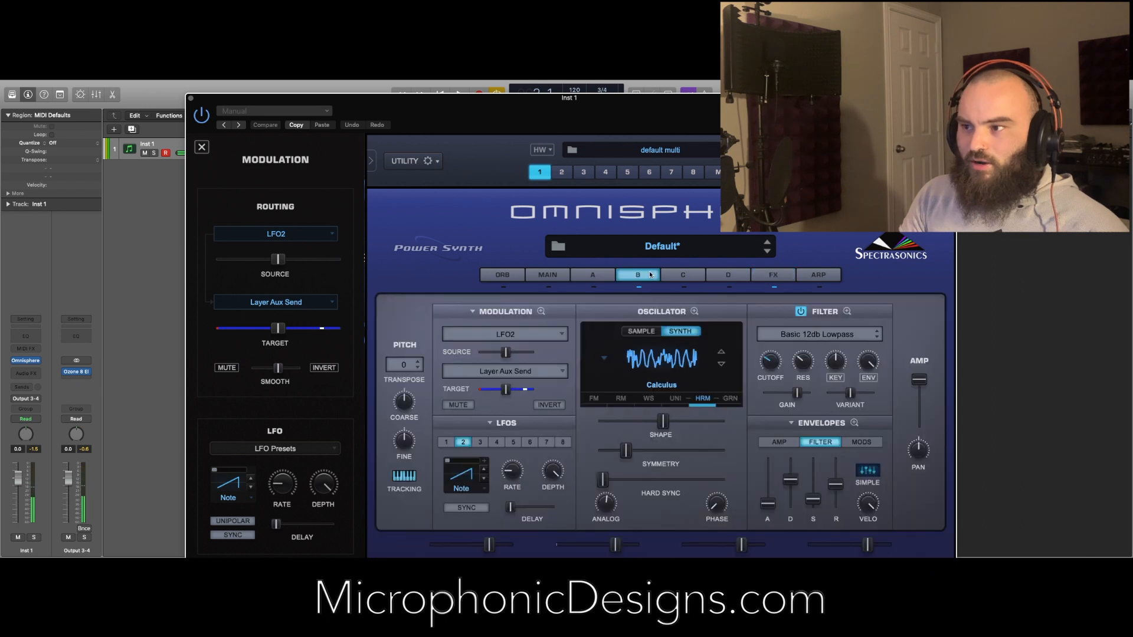
click(780, 442)
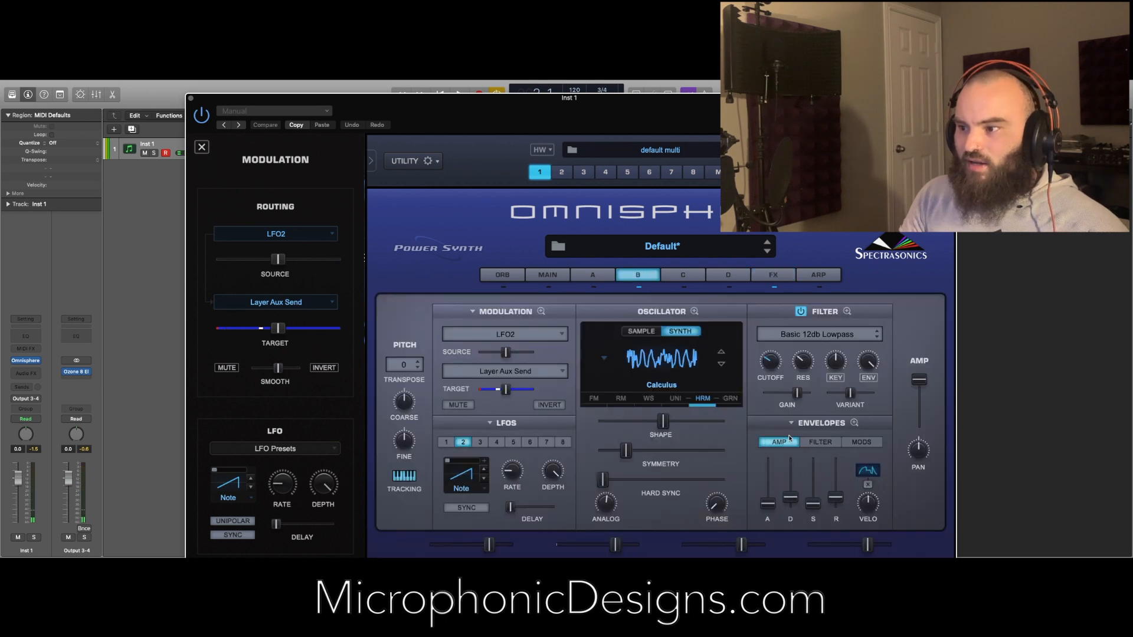
click(855, 423)
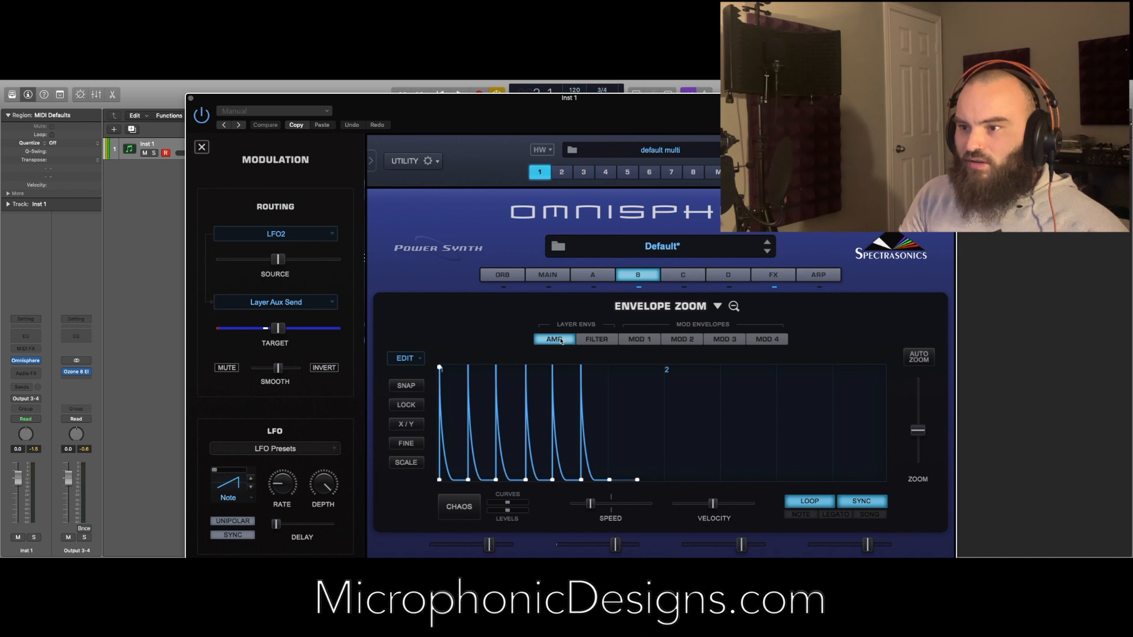
click(734, 306)
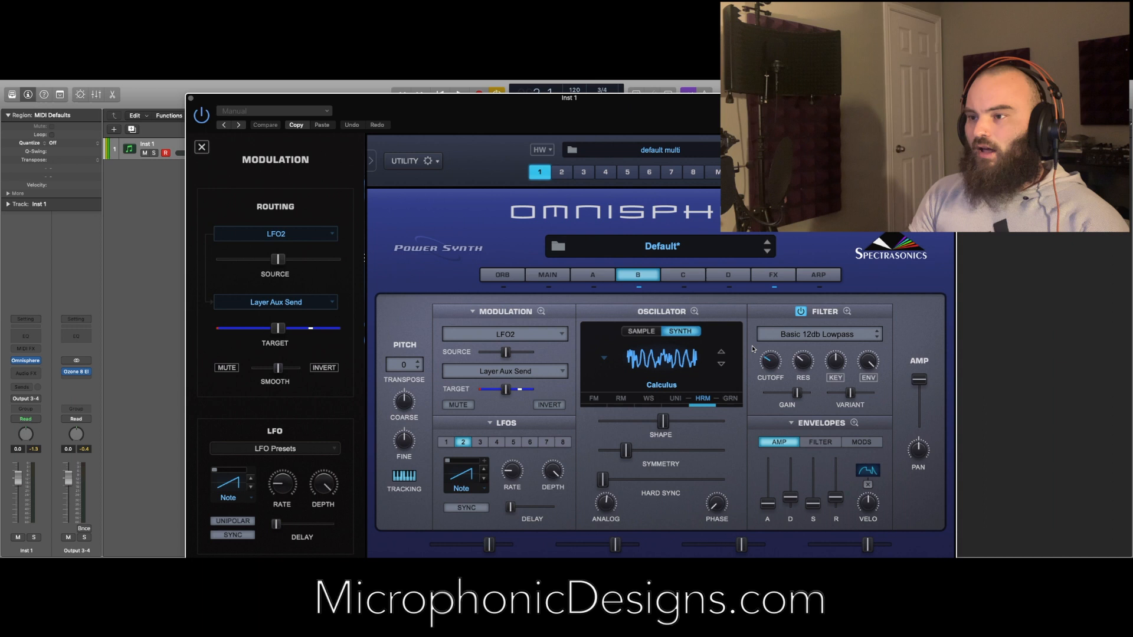
- Change the source of layer B's active Layer Aux Send modulation from LFO2 to LFO4 in the mod matrix
click(774, 276)
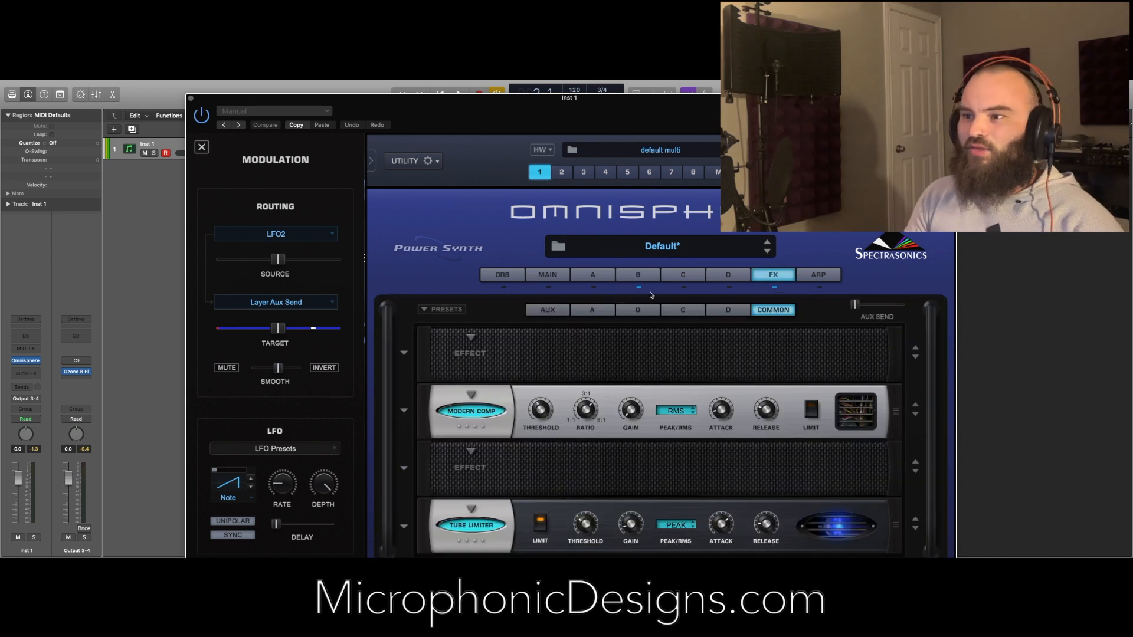
click(654, 313)
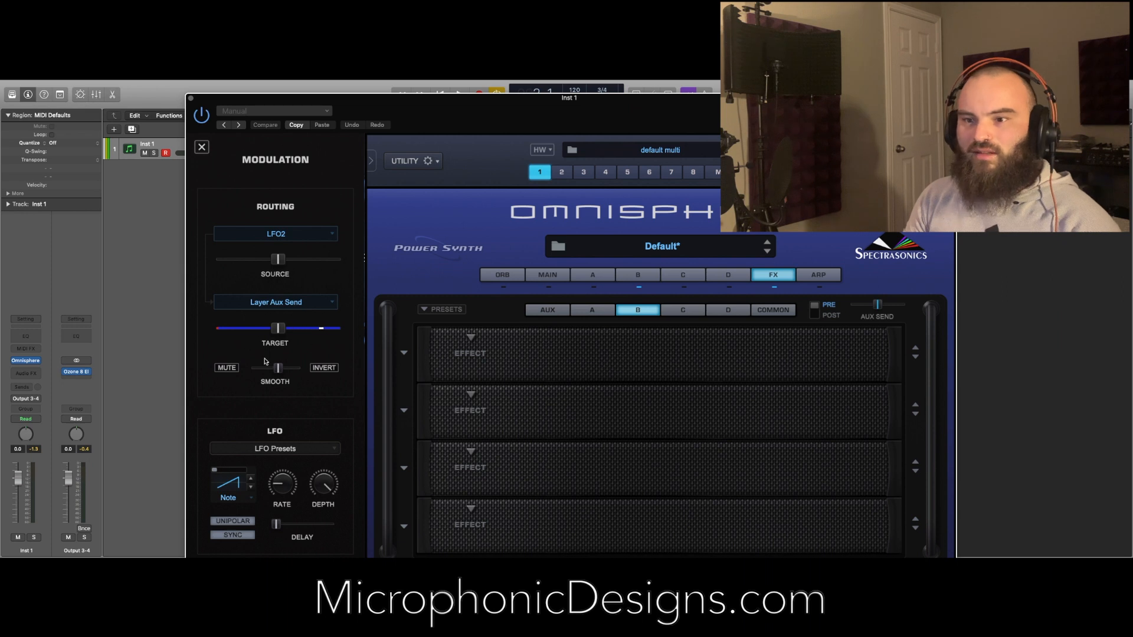
click(305, 234)
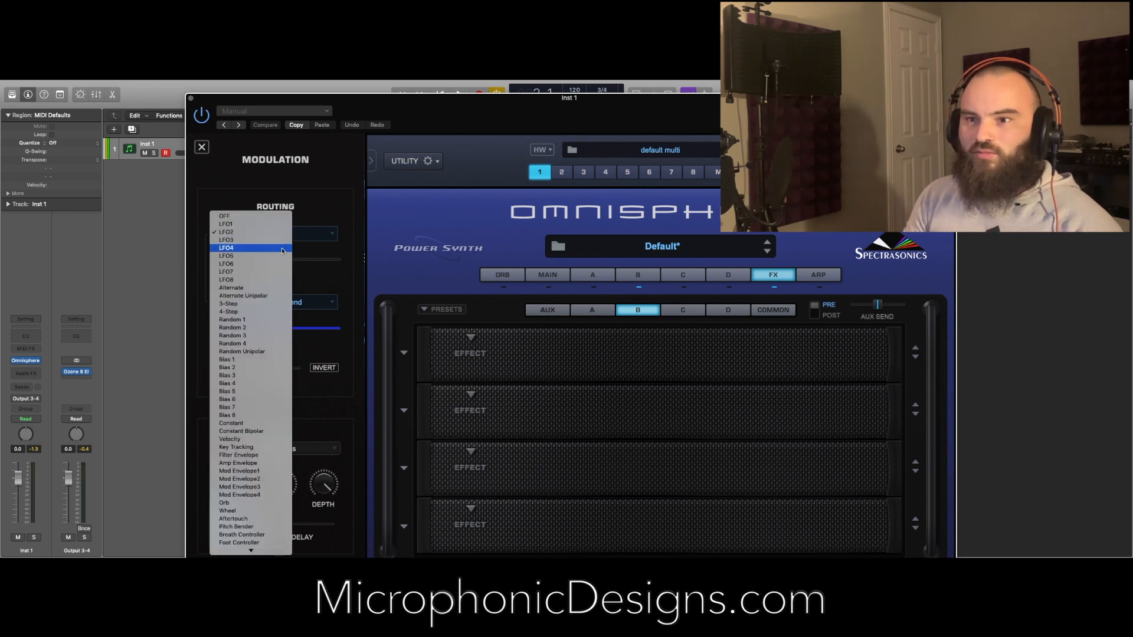
click(330, 218)
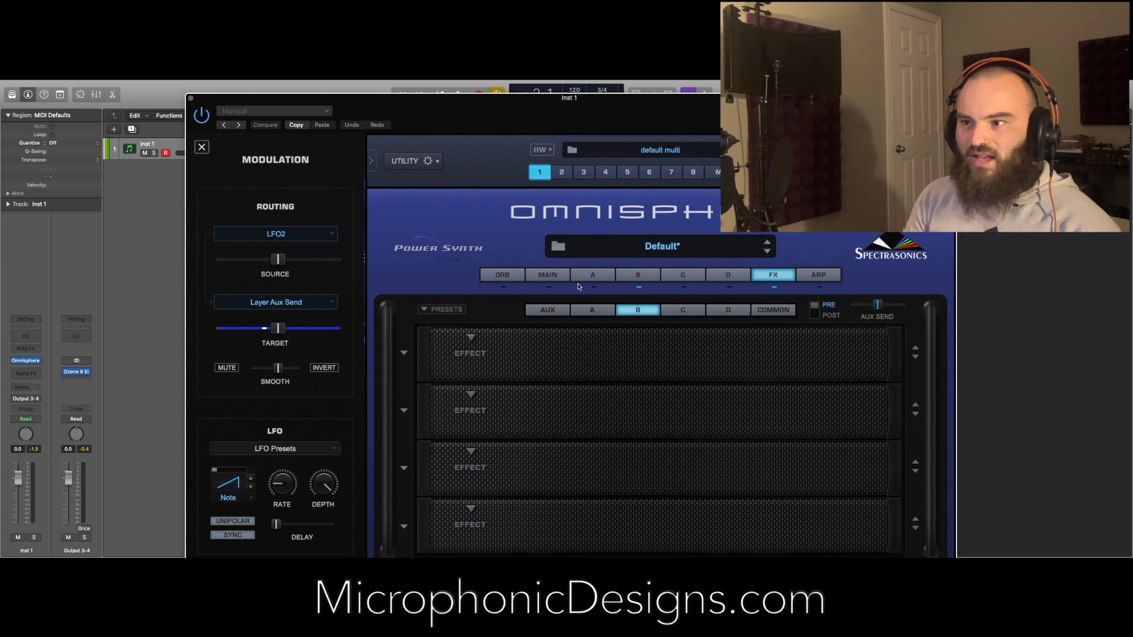
click(640, 275)
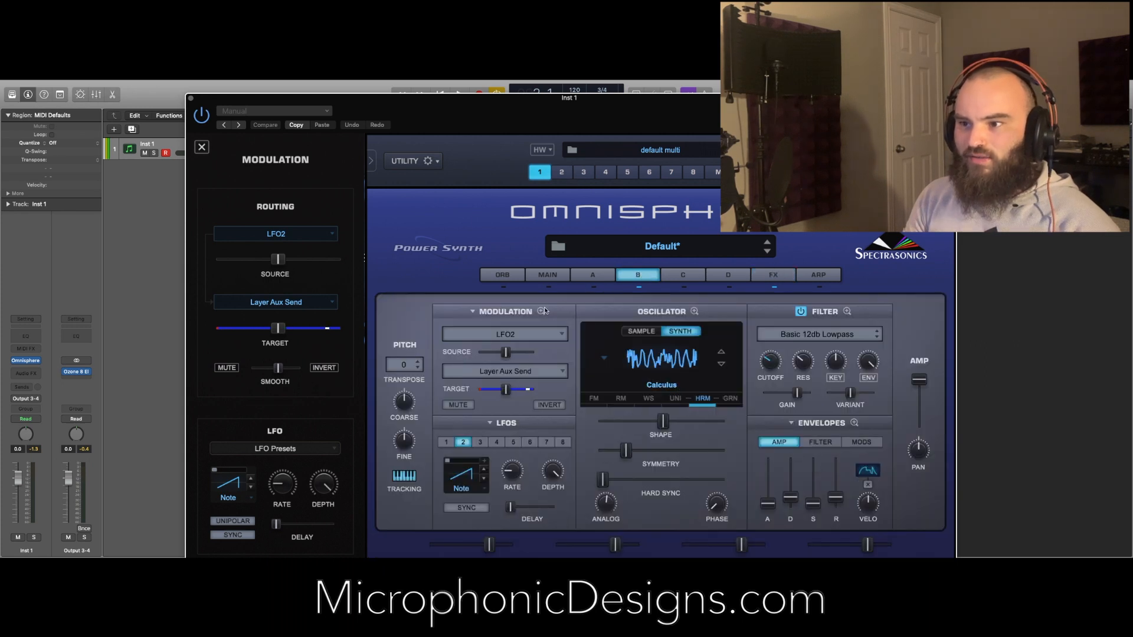
click(541, 311)
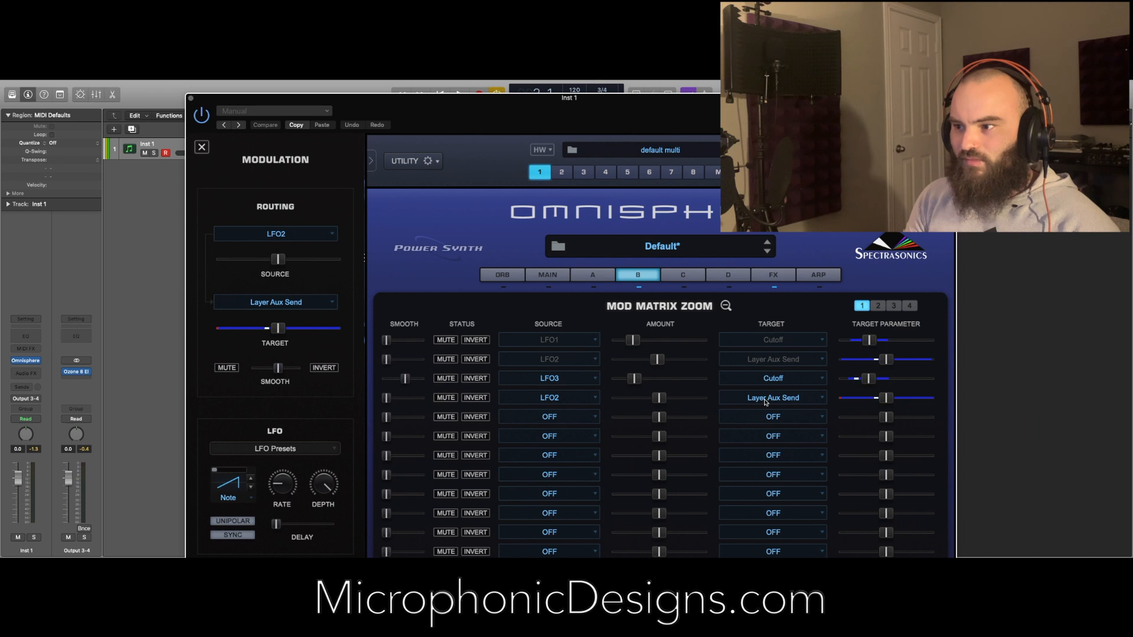
click(586, 399)
click(556, 419)
click(549, 397)
click(546, 392)
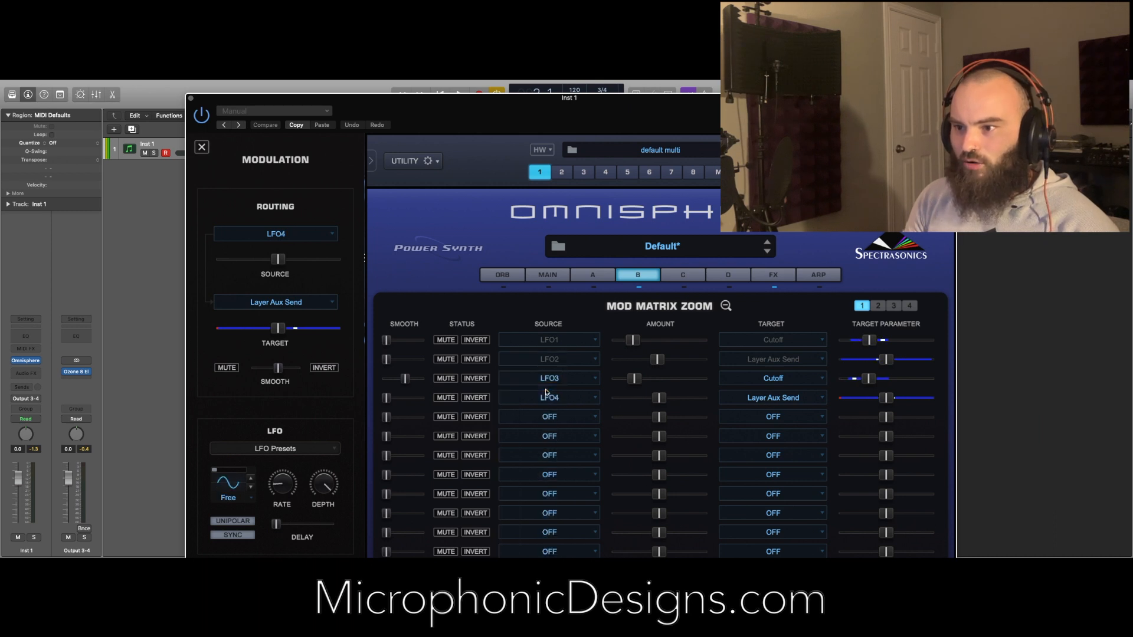
- Set layer B's LFO4 to a triangle wave with Note triggering and shift its phase past the middle
click(229, 486)
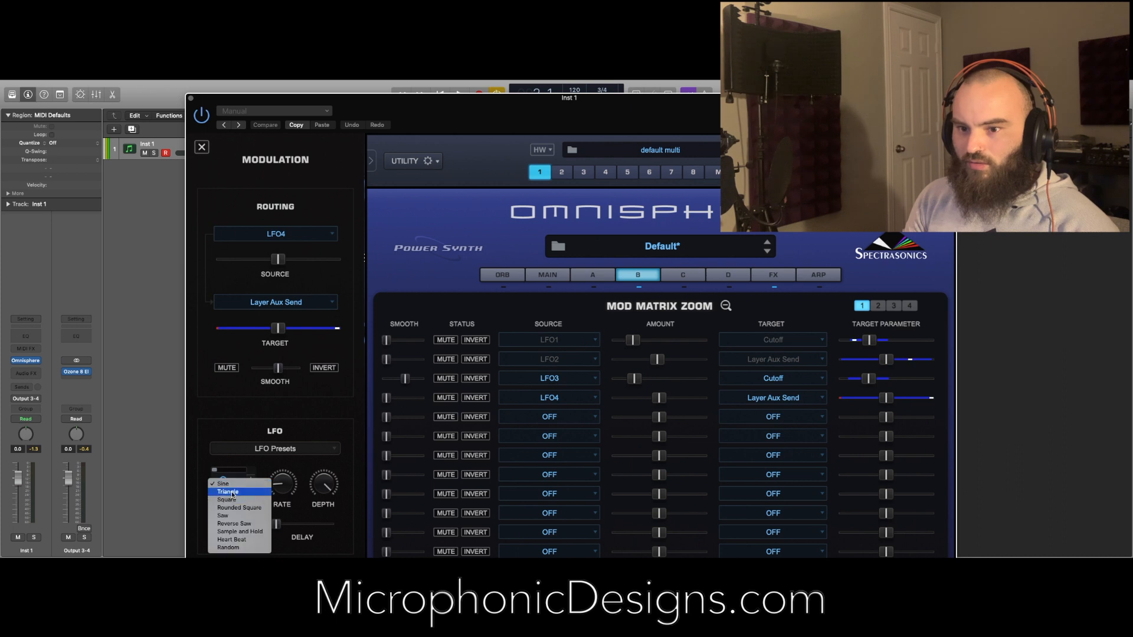
click(232, 493)
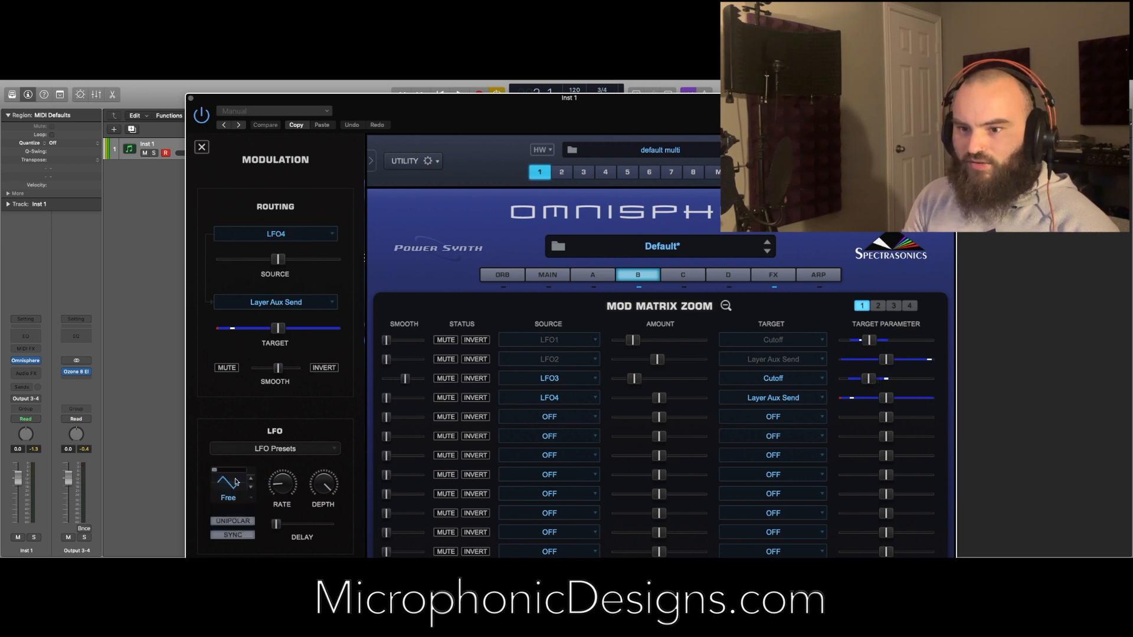
drag(216, 471, 231, 473)
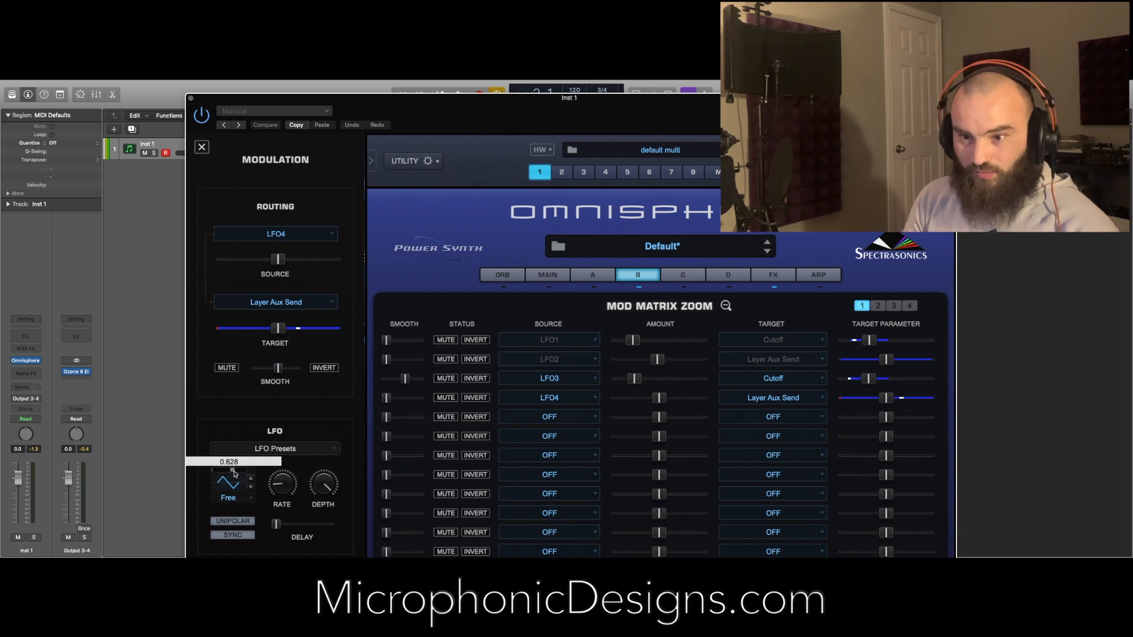
click(229, 497)
click(230, 505)
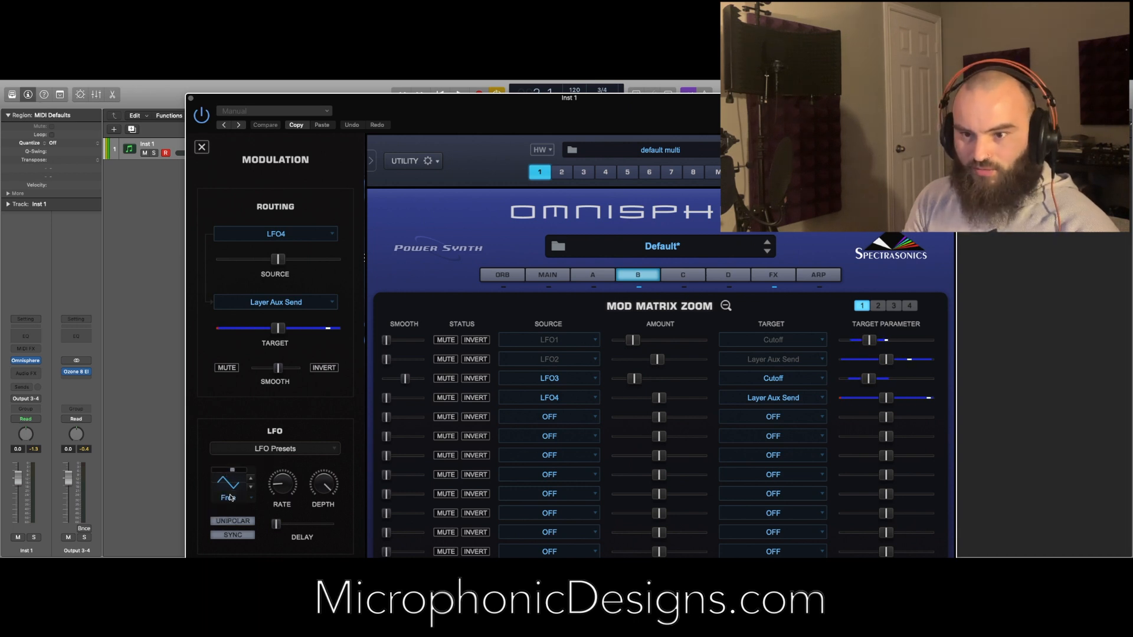
drag(233, 471, 269, 479)
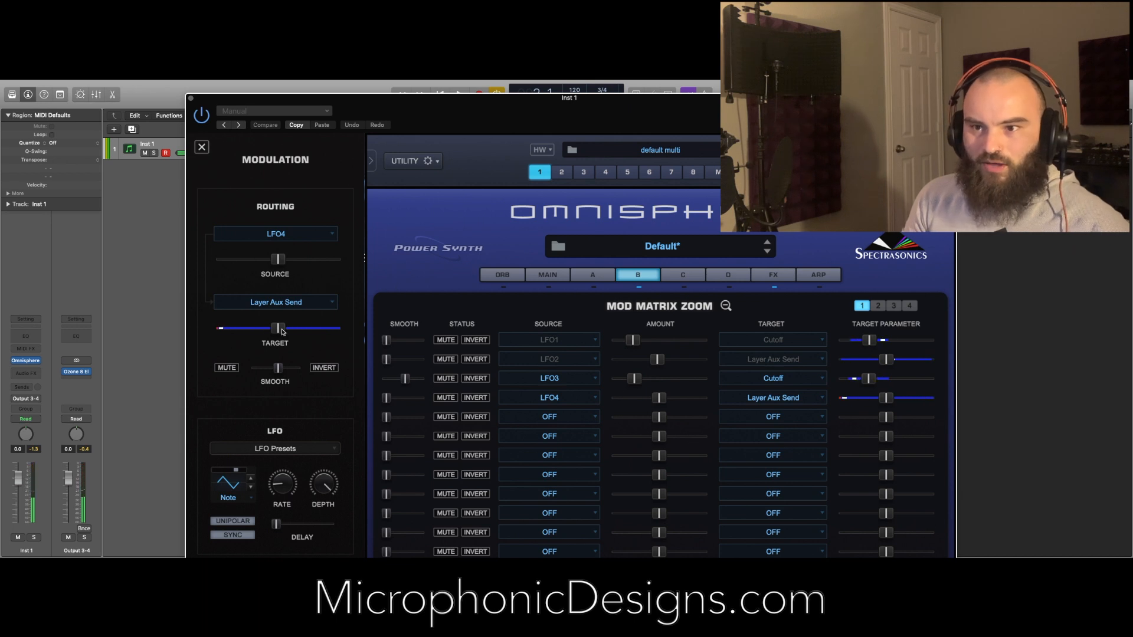
- Reduce the source amount of the LFO4 to Layer Aux Send routing to 0.333 and lower its target slider to match
drag(281, 269, 263, 270)
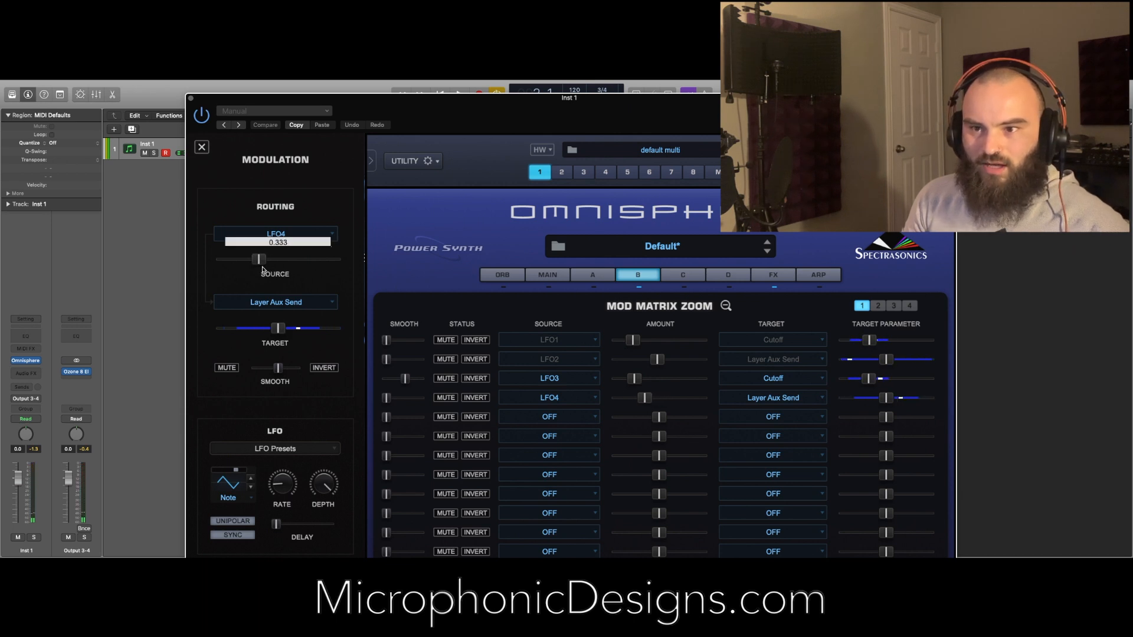
drag(277, 328, 258, 332)
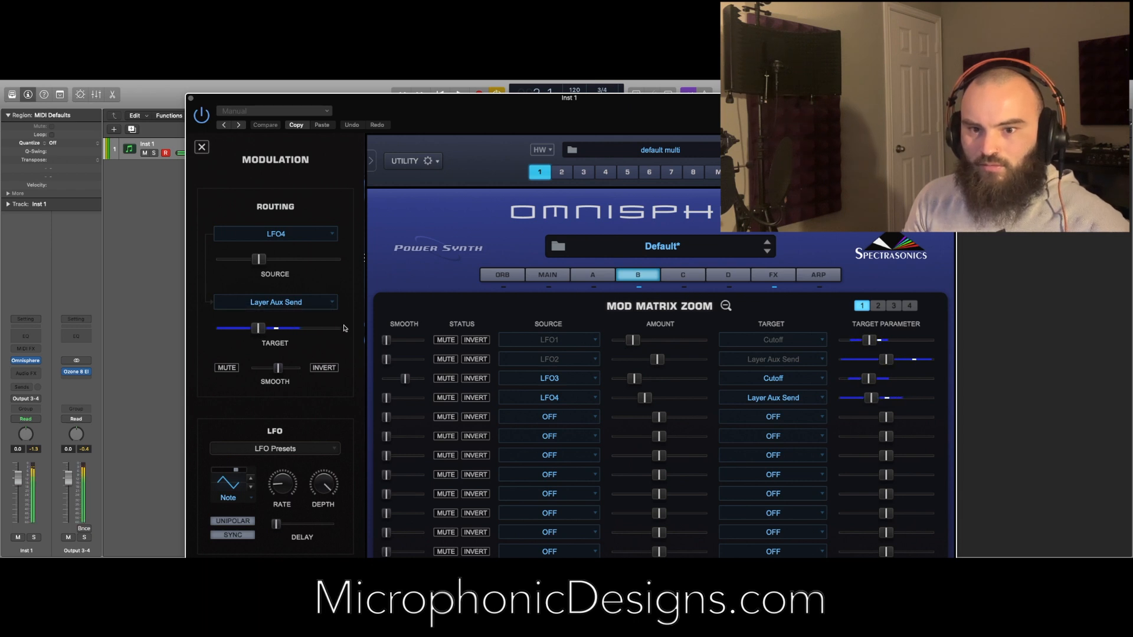
- Switch to layer A's main page and lower layer A's mix level slightly
click(603, 278)
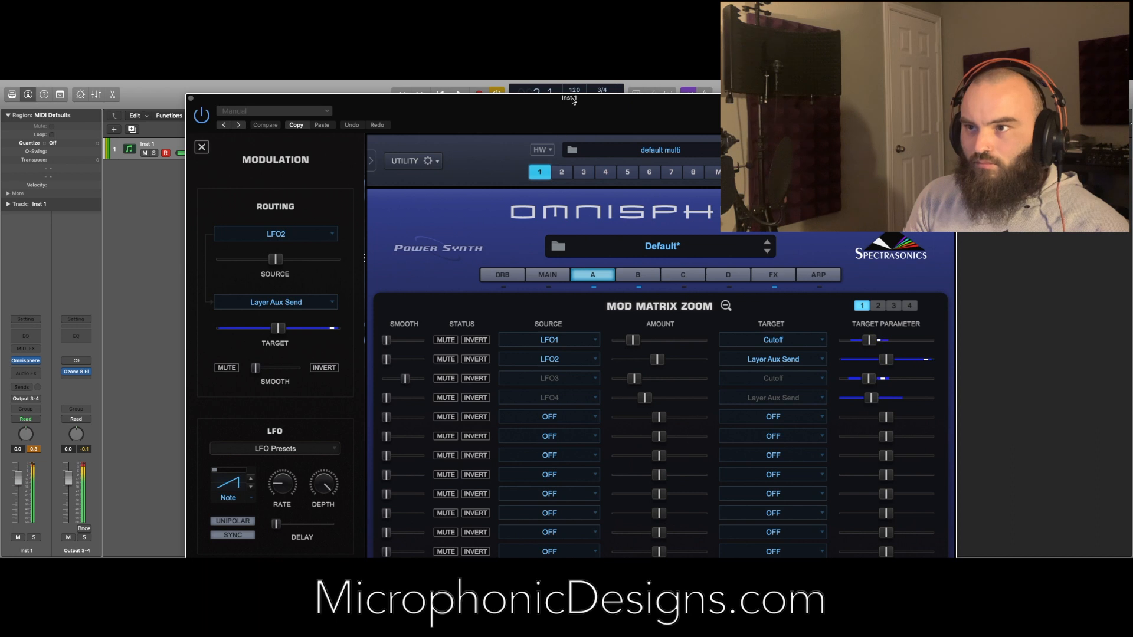
drag(573, 100, 565, 88)
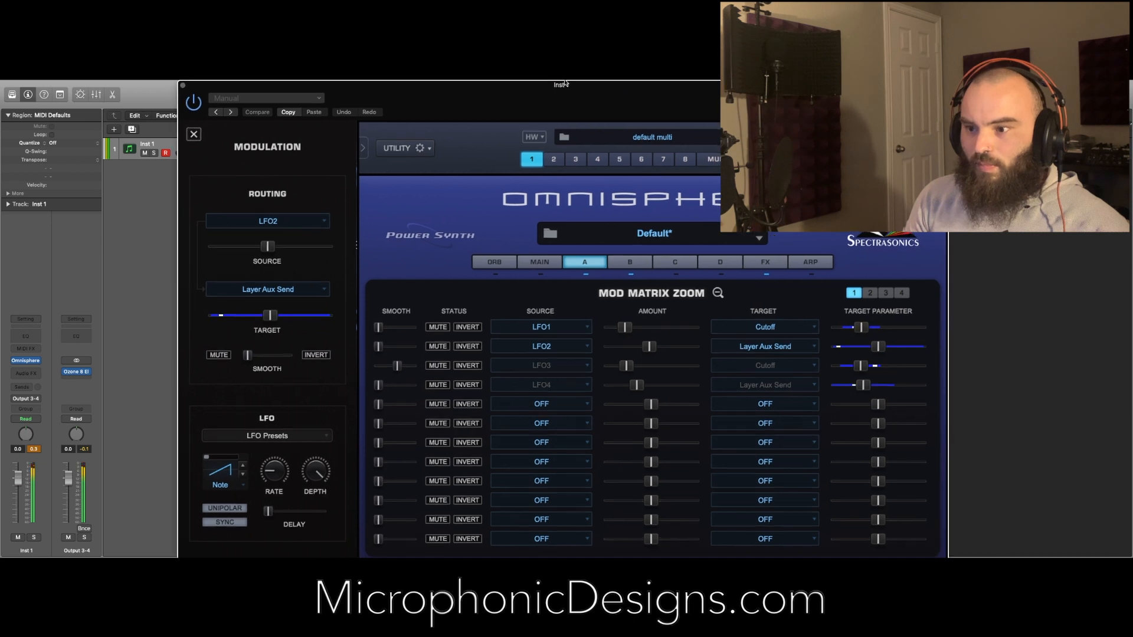
click(600, 261)
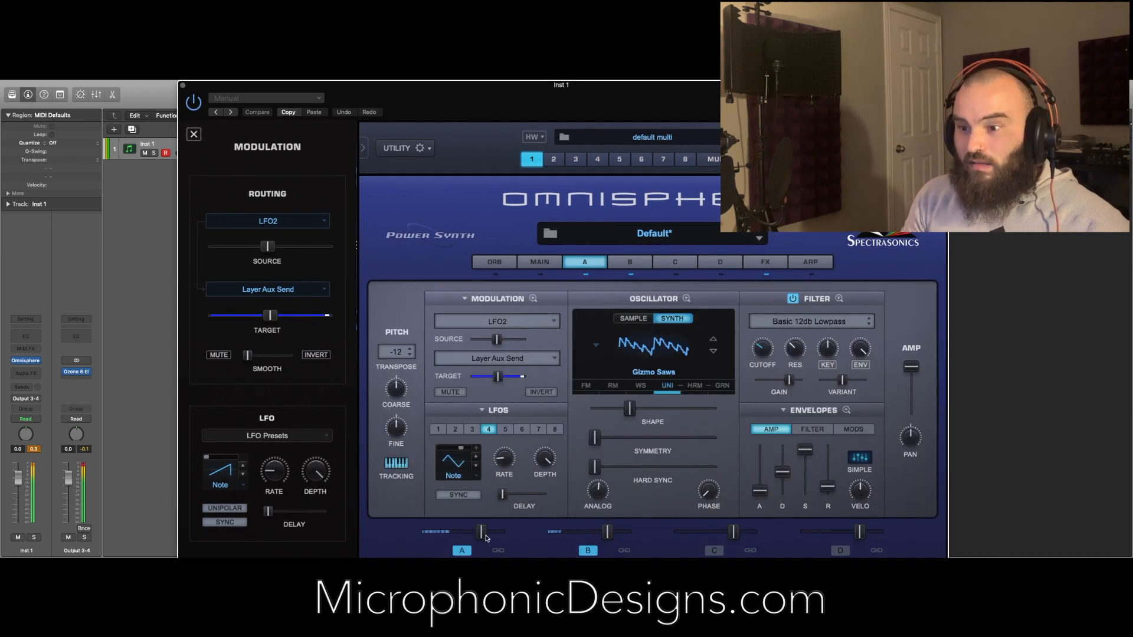
drag(485, 535, 473, 535)
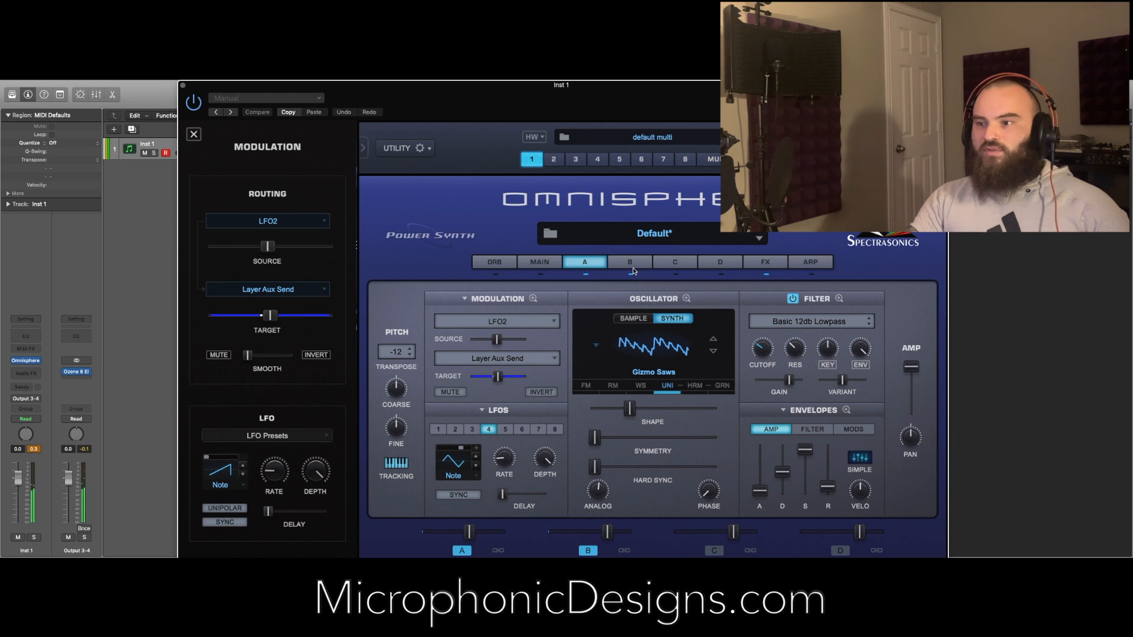
- Fine-tune the timing of the last loop point in layer A's filter envelope against the enlarged beat grid
click(813, 429)
click(847, 410)
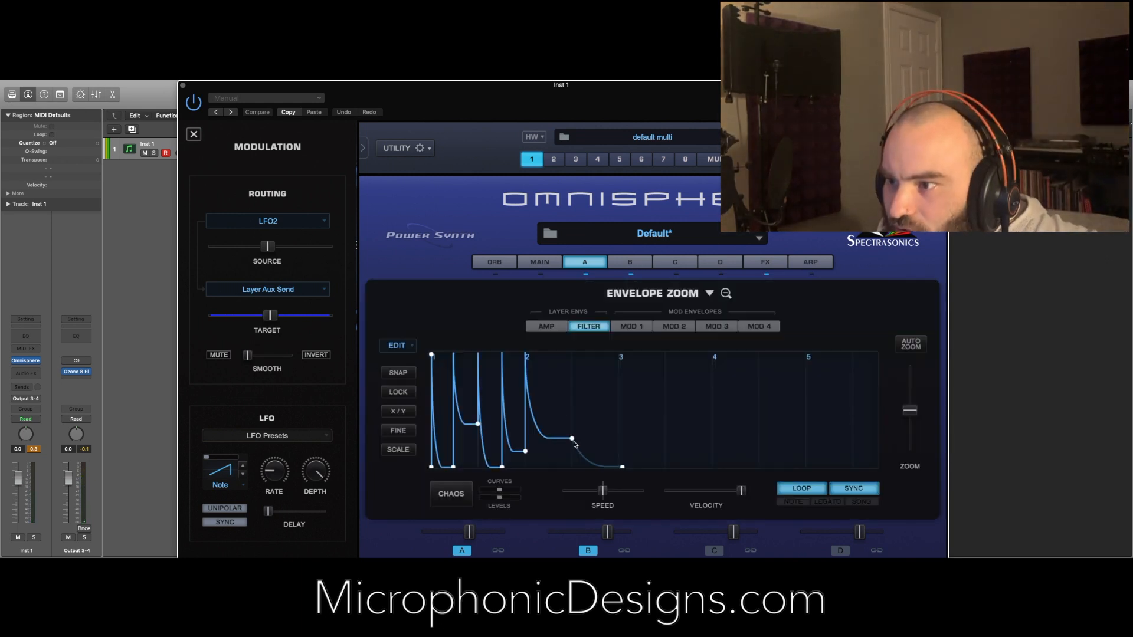
mouse_move(572, 440)
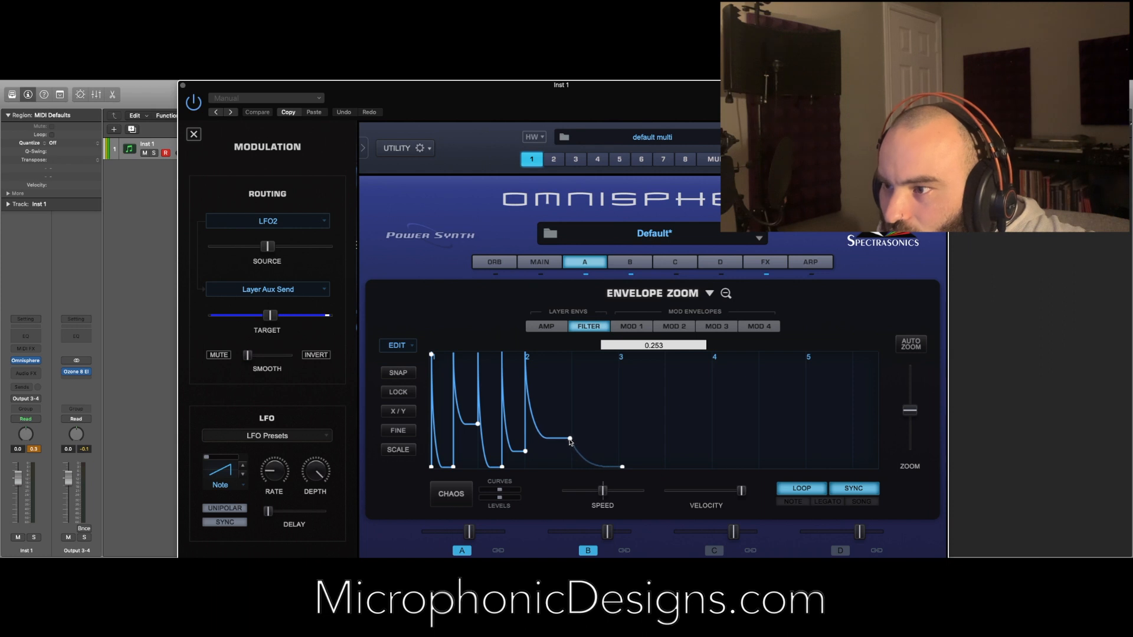
drag(912, 415, 912, 422)
mouse_move(809, 440)
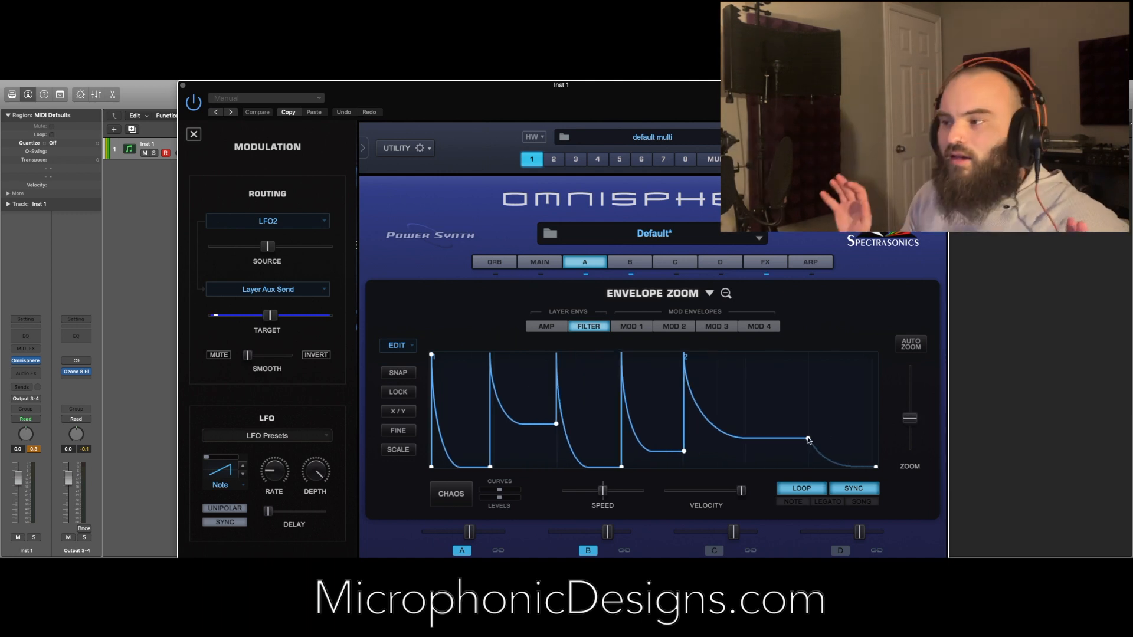
- Inspect layer B's looping amp envelope in the enlarged view and lower layer B's mix level
click(643, 267)
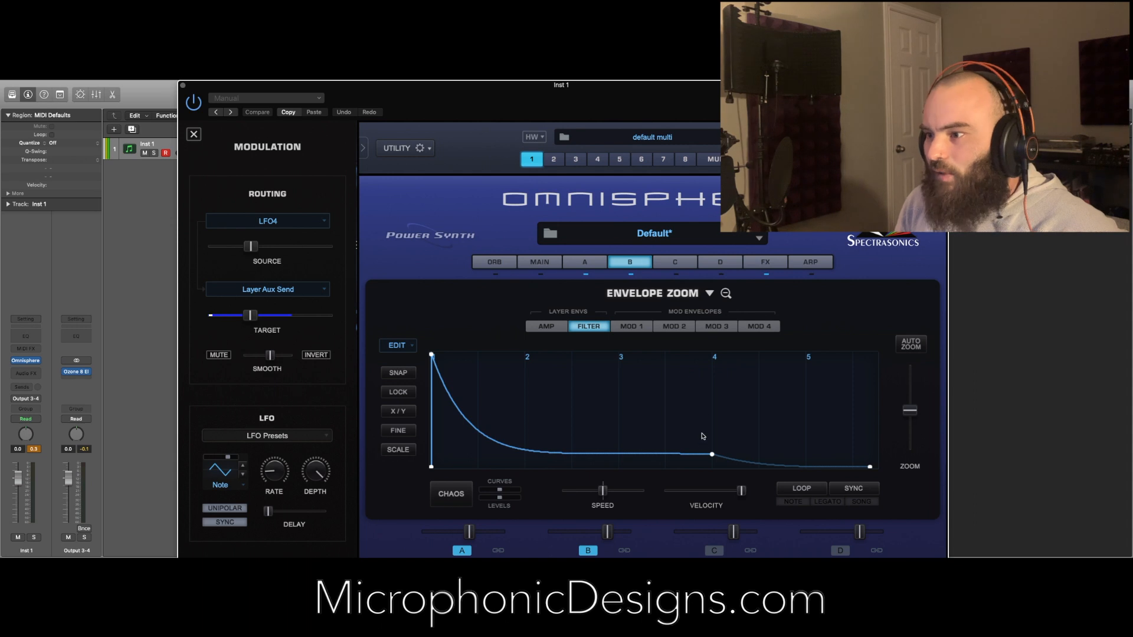
click(558, 324)
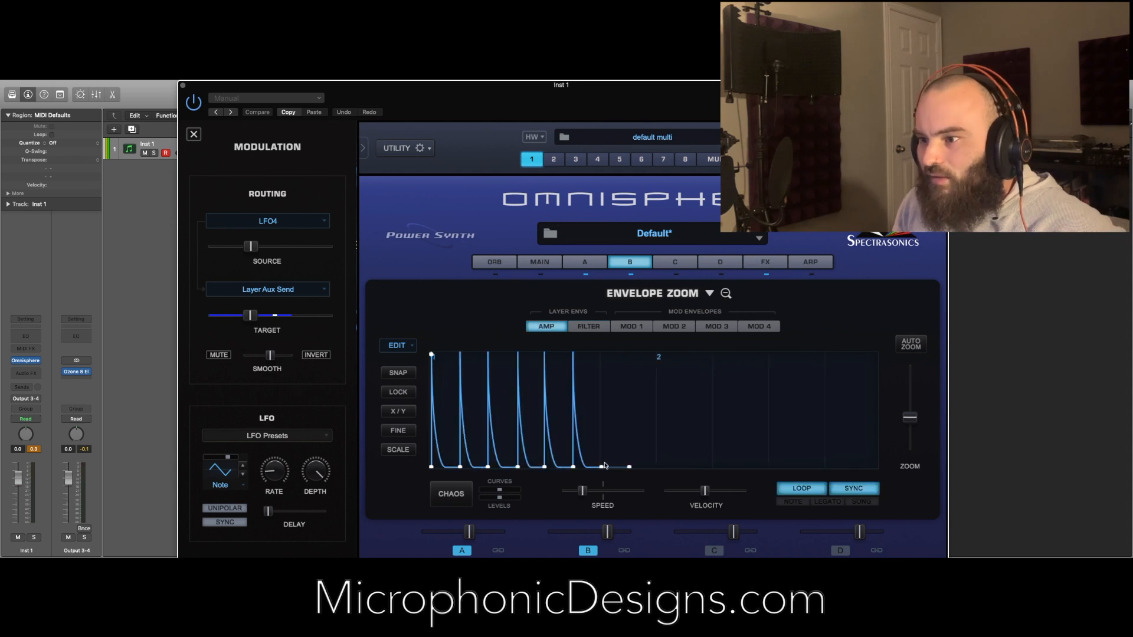
scroll(912, 431, down, 5)
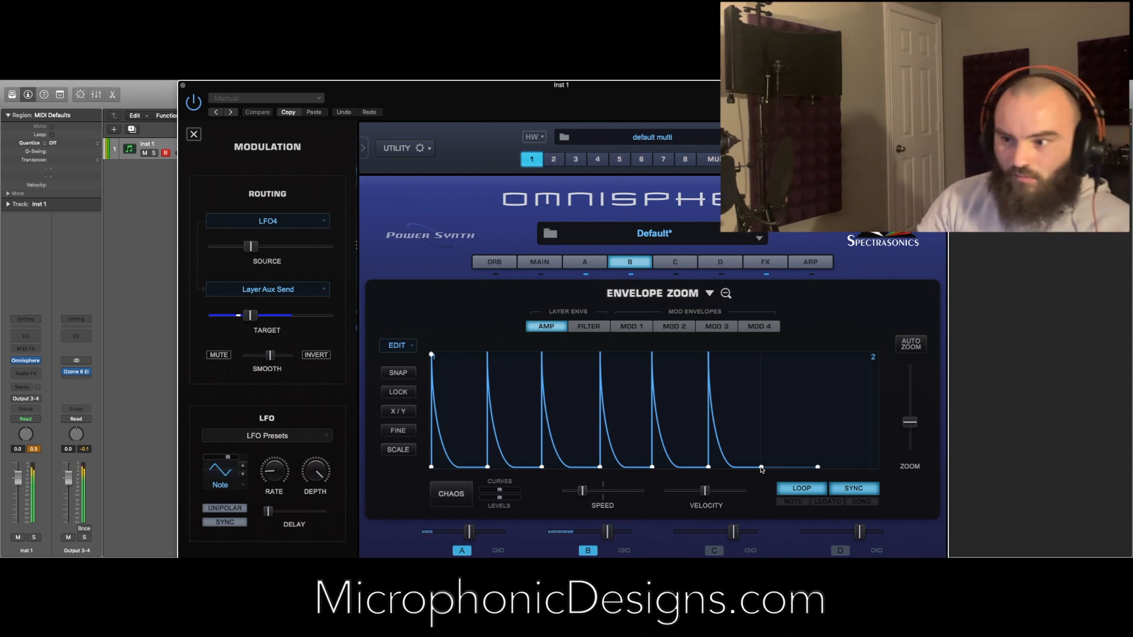
drag(606, 534, 591, 536)
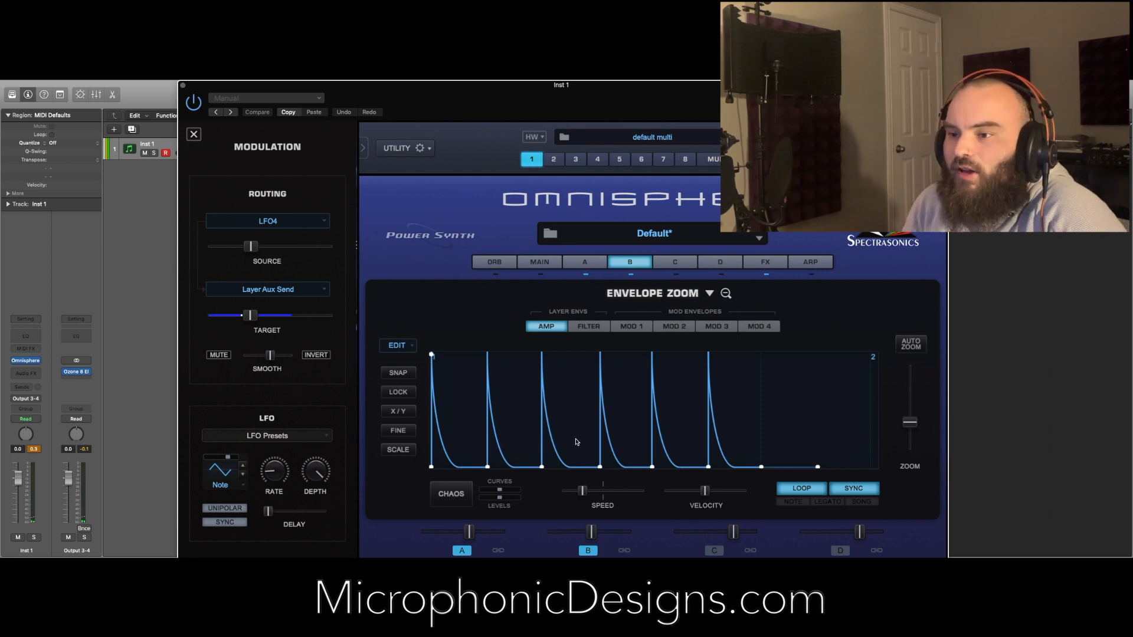
click(725, 295)
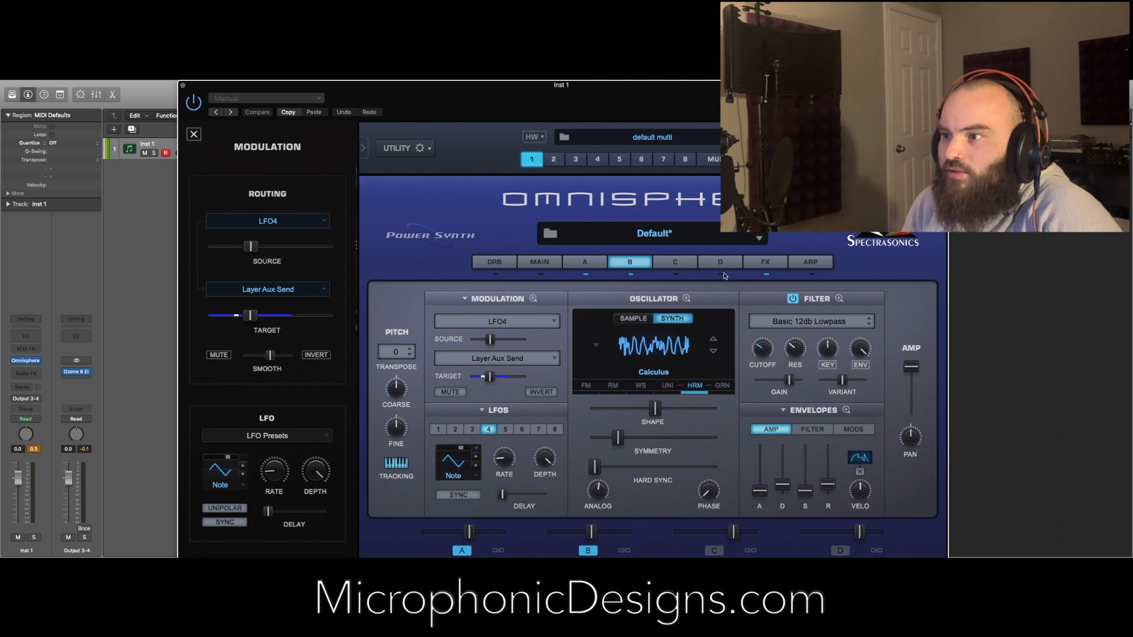
- Check the options of a part's pan control in the multi mixer, and view layer B's filter settings in the enlarged view
click(716, 159)
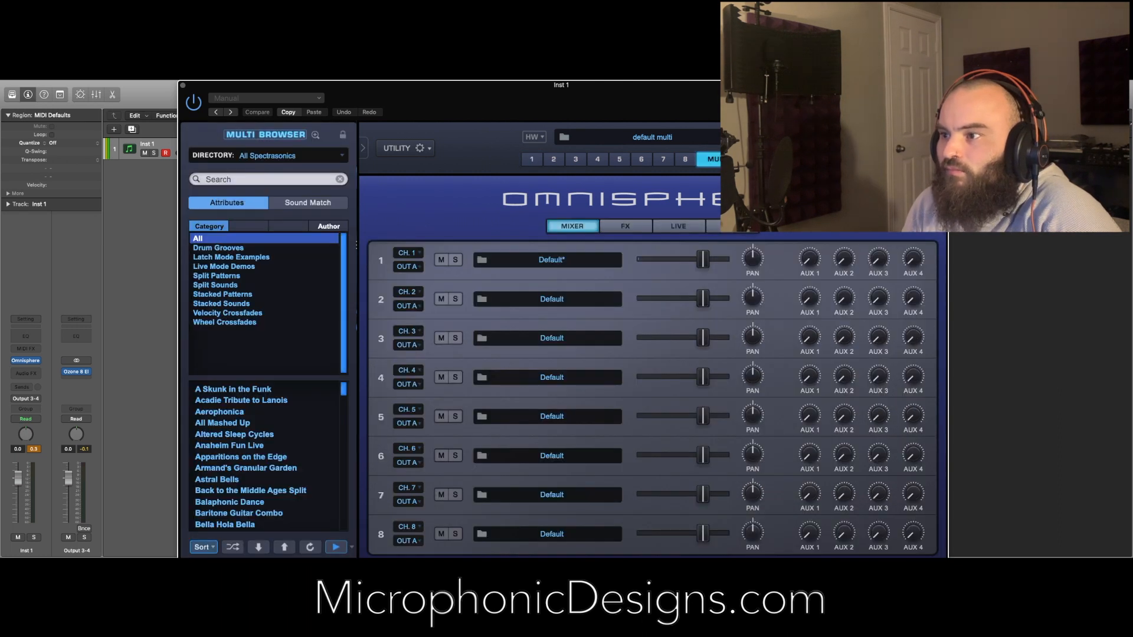
right_click(758, 297)
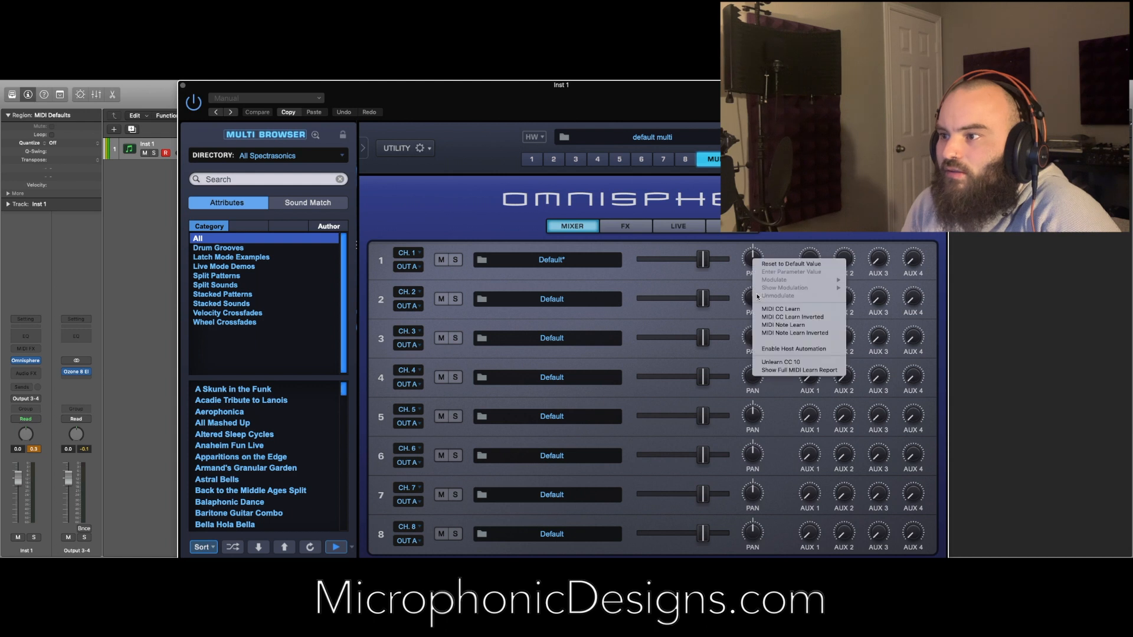
click(733, 283)
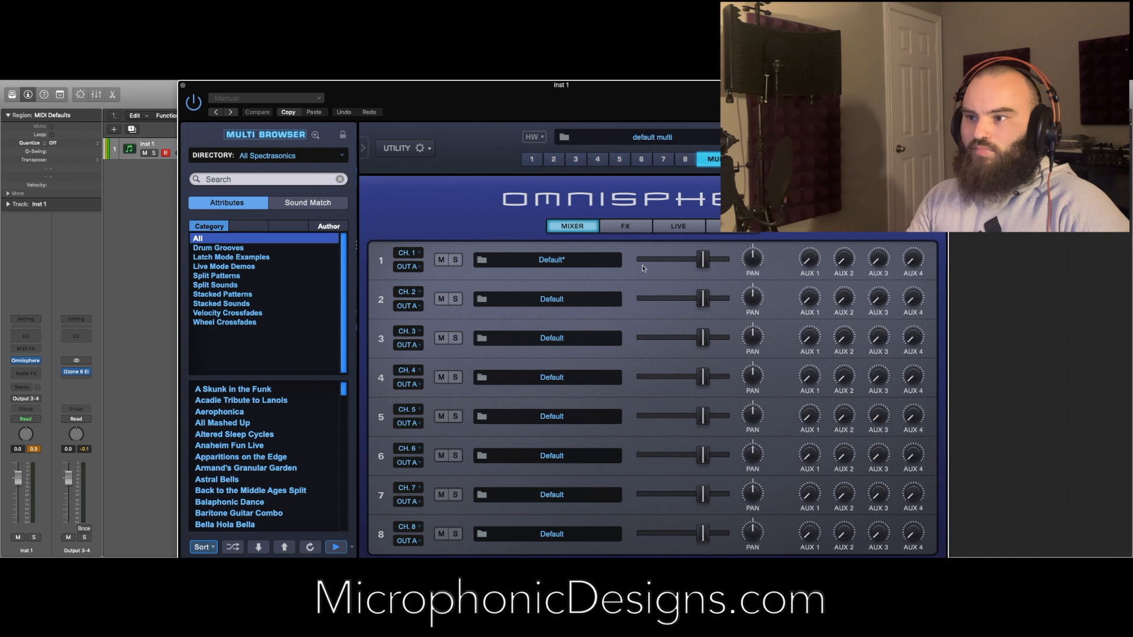
click(535, 162)
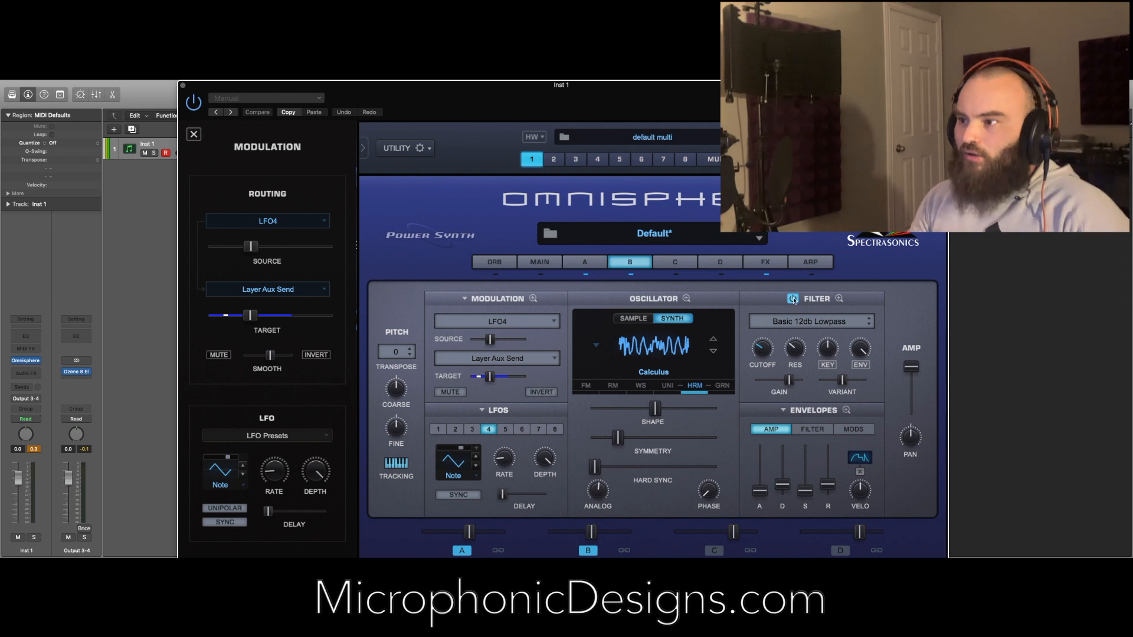
click(839, 299)
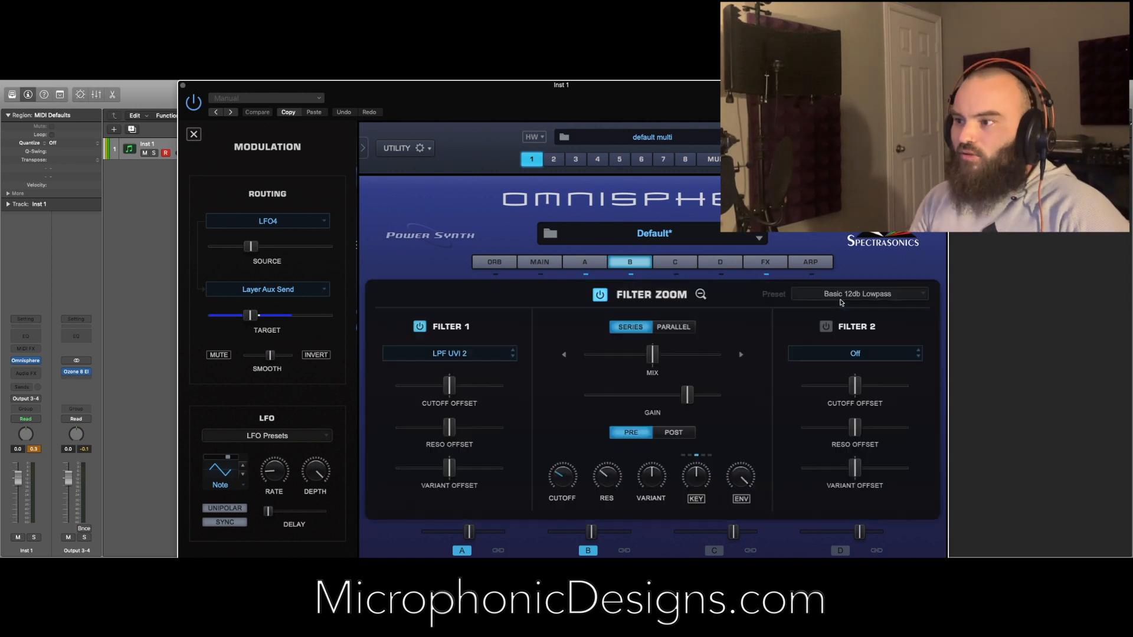
- Add a BPM Delay to the first slot of layer B's effects rack
click(769, 263)
click(458, 329)
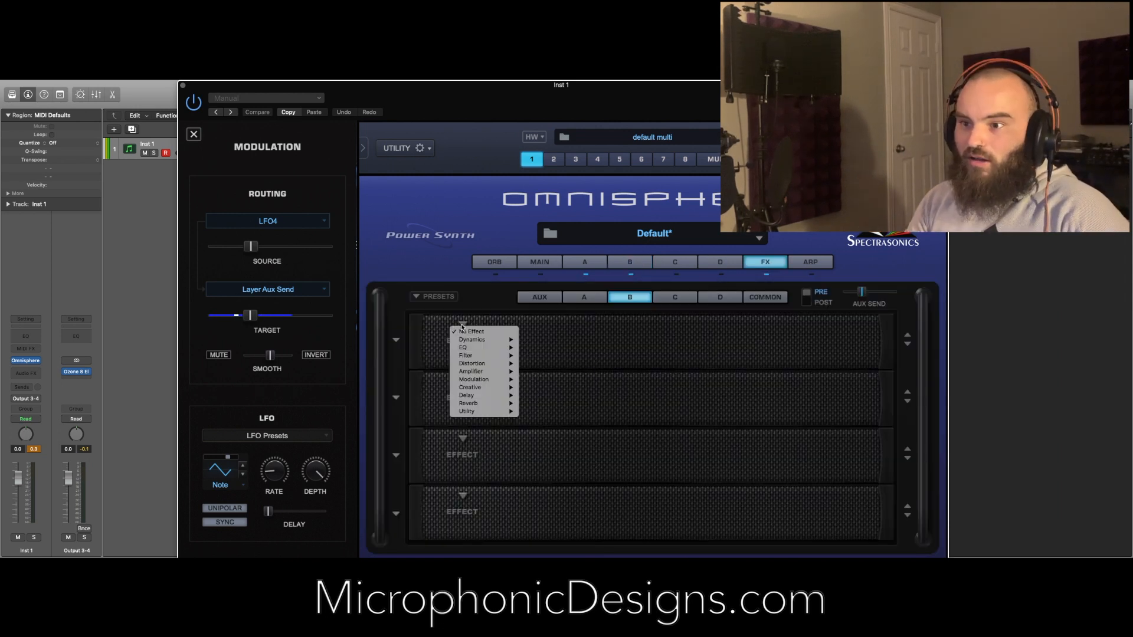
mouse_move(470, 350)
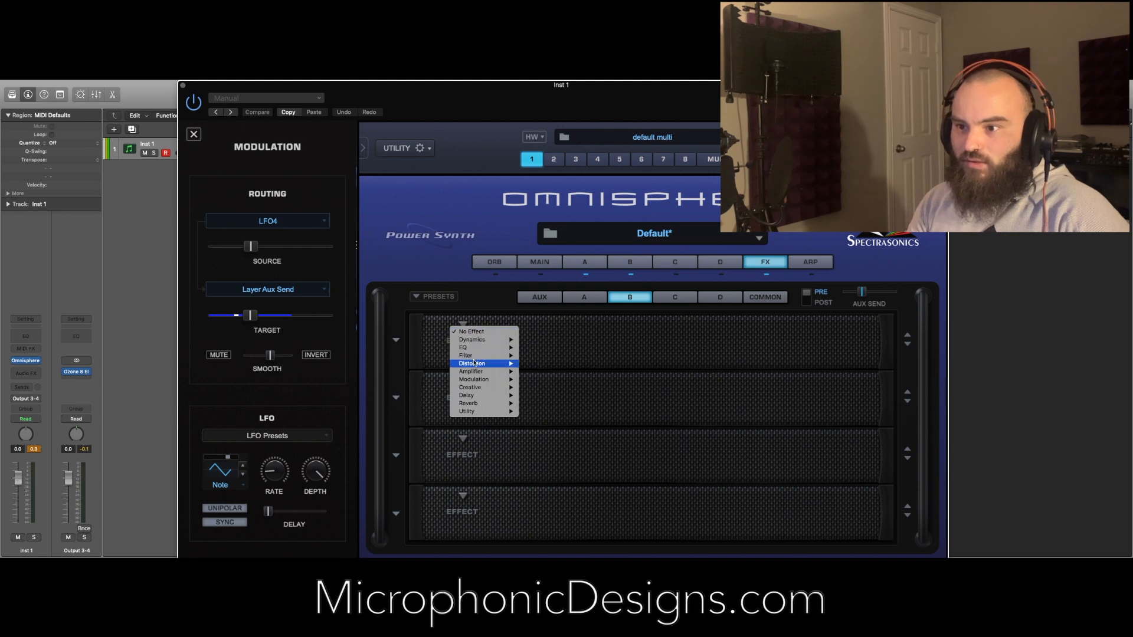
mouse_move(475, 396)
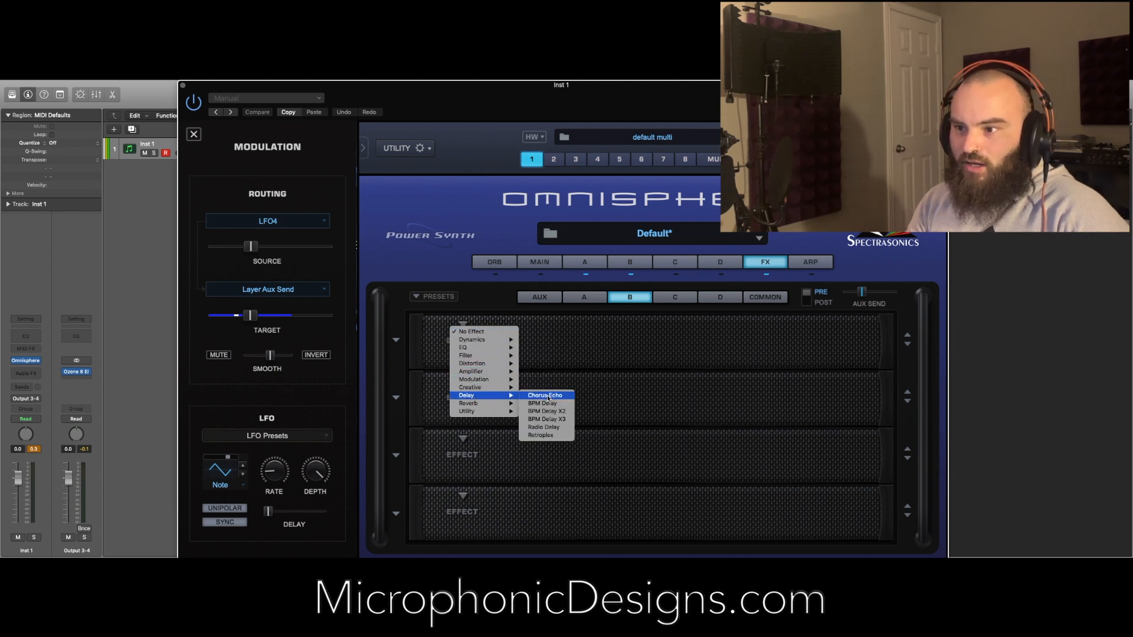
click(569, 405)
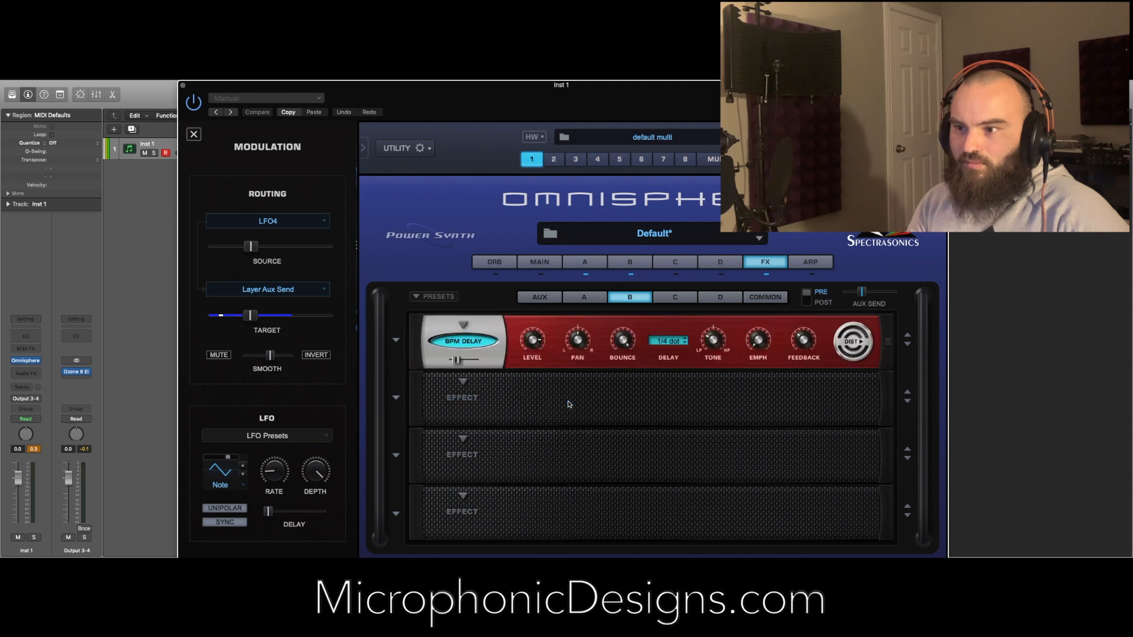
- Raise the BPM Delay's mix to maximum and set its delay time to 1/16
drag(454, 361, 492, 367)
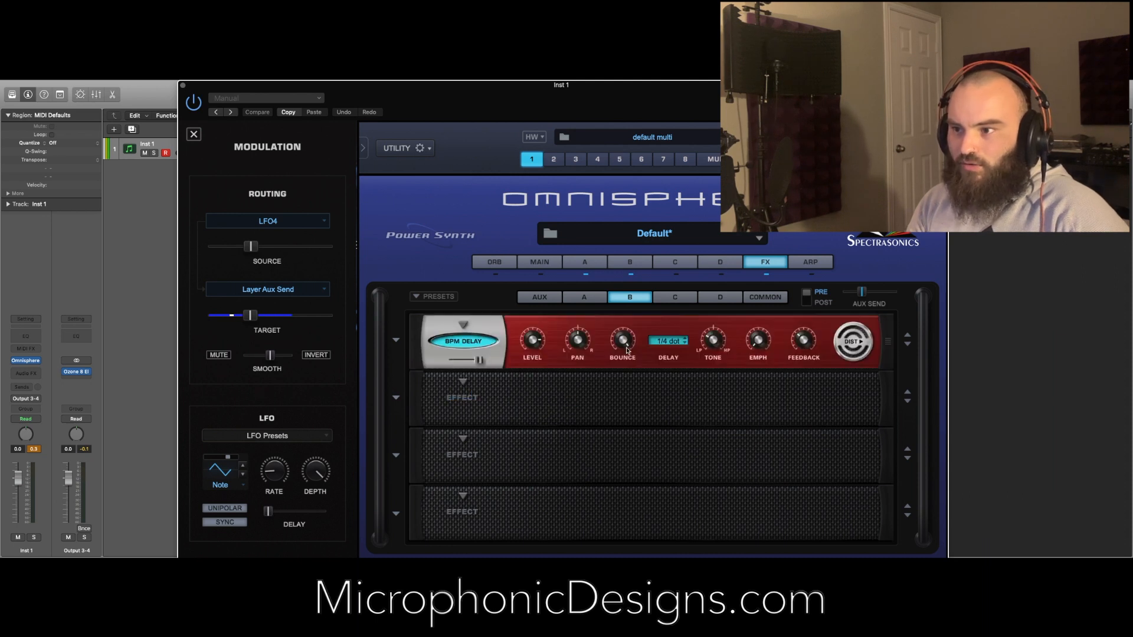
click(660, 345)
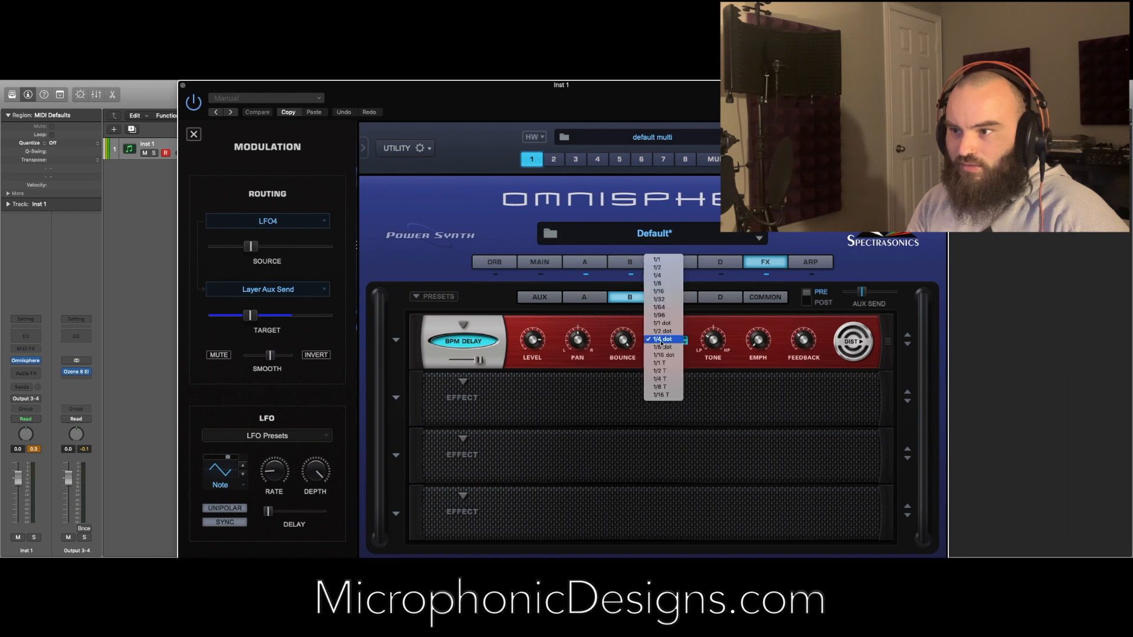
click(673, 292)
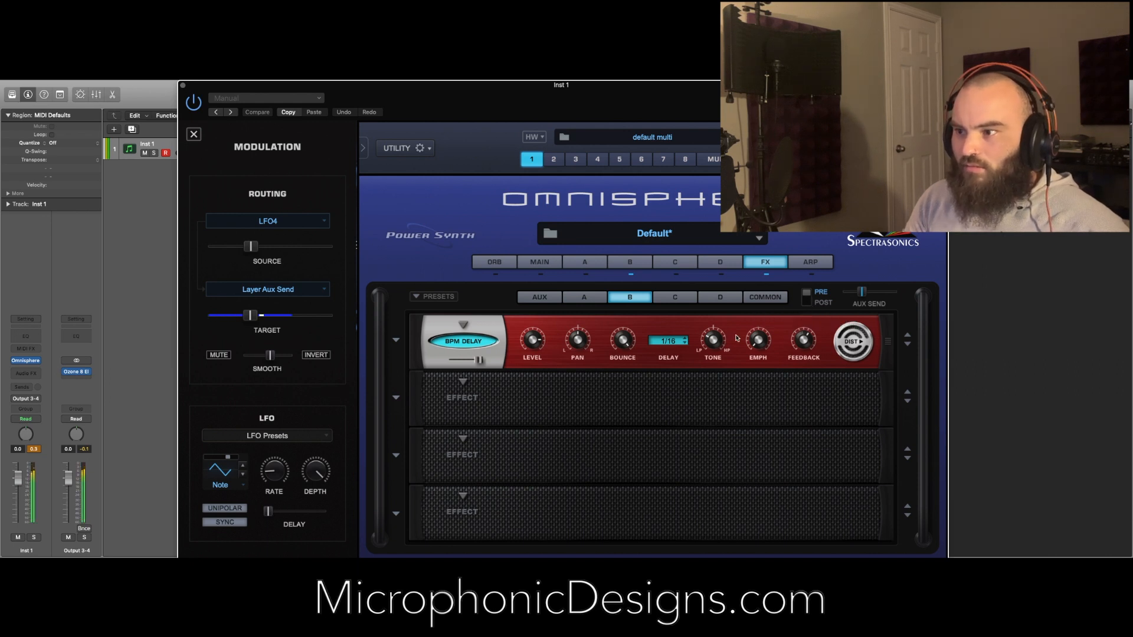
- Raise the BPM Delay's overdrive drive to about 0.22 and switch layer B's aux send to post
click(853, 341)
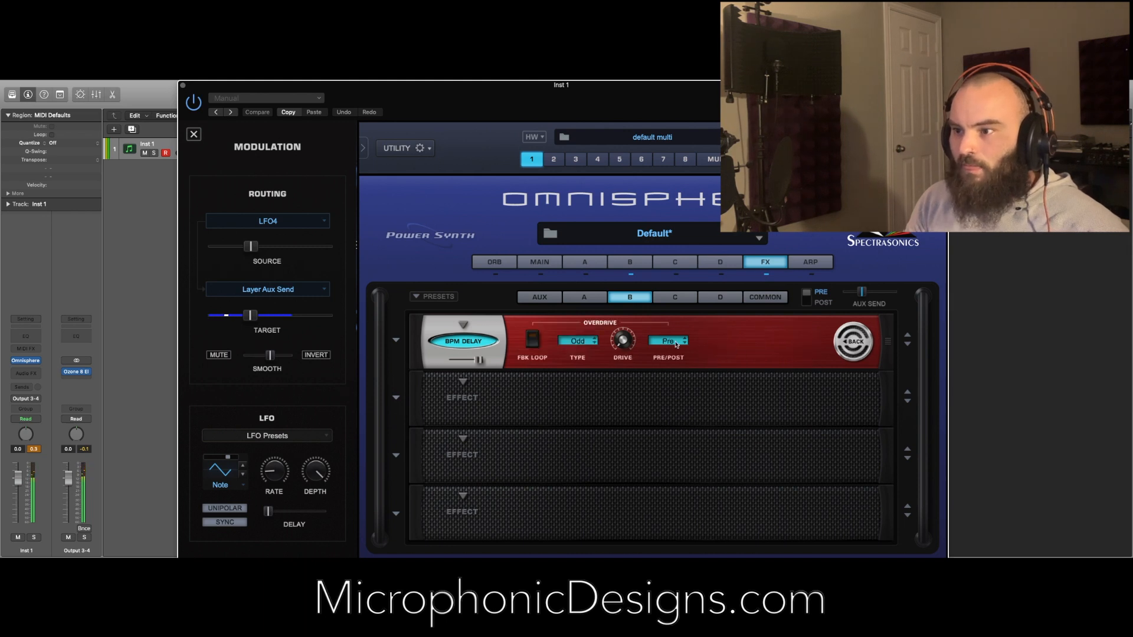
mouse_move(628, 342)
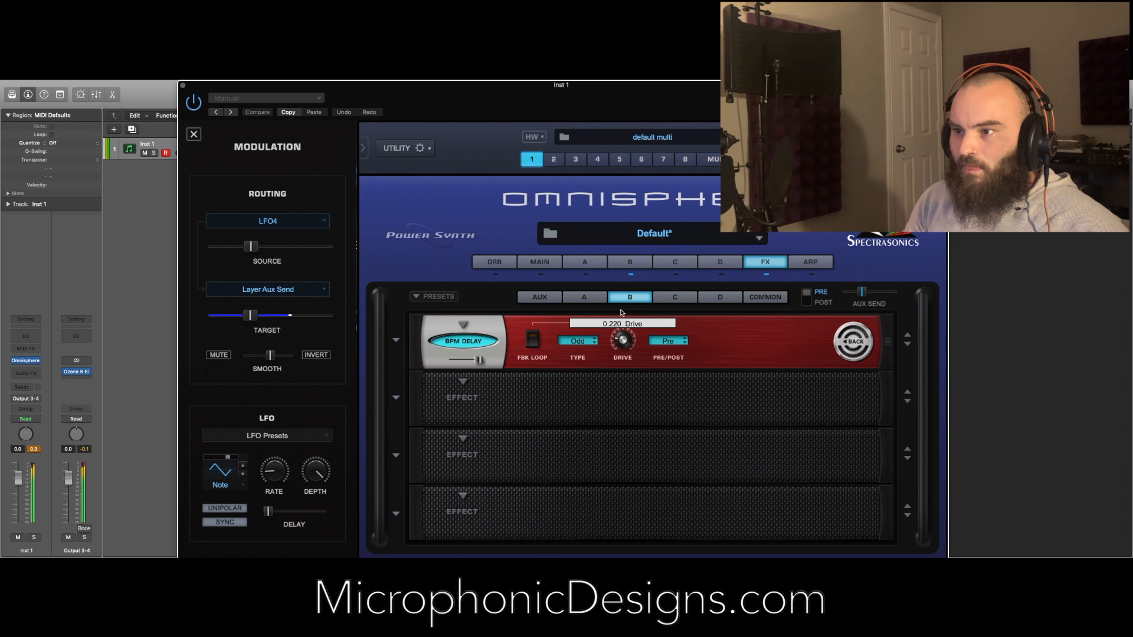
click(868, 347)
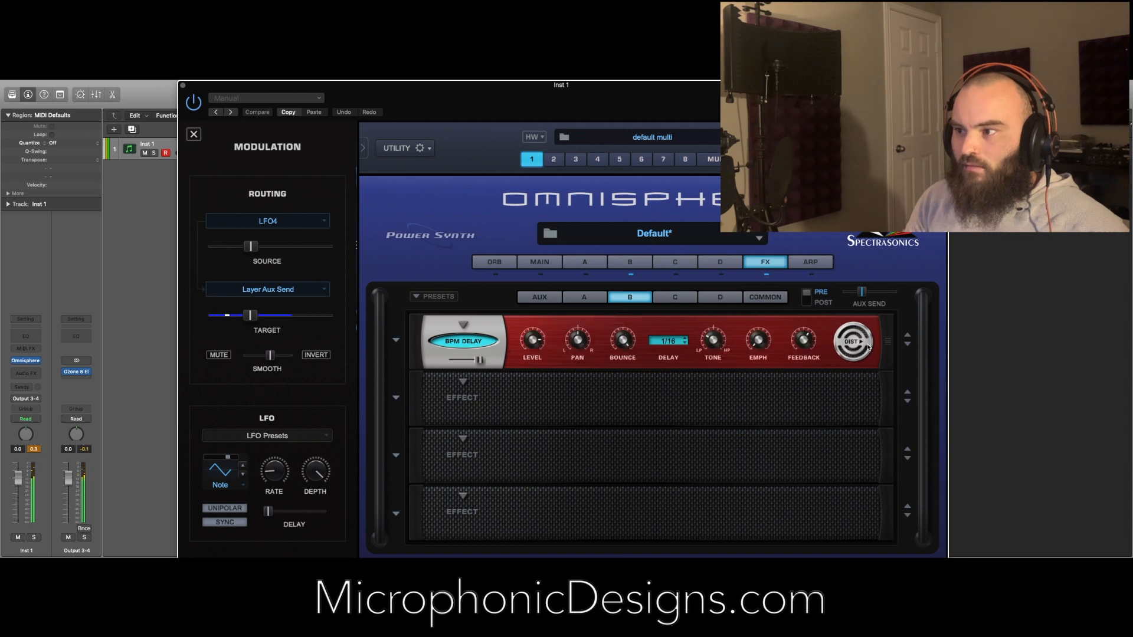
click(809, 301)
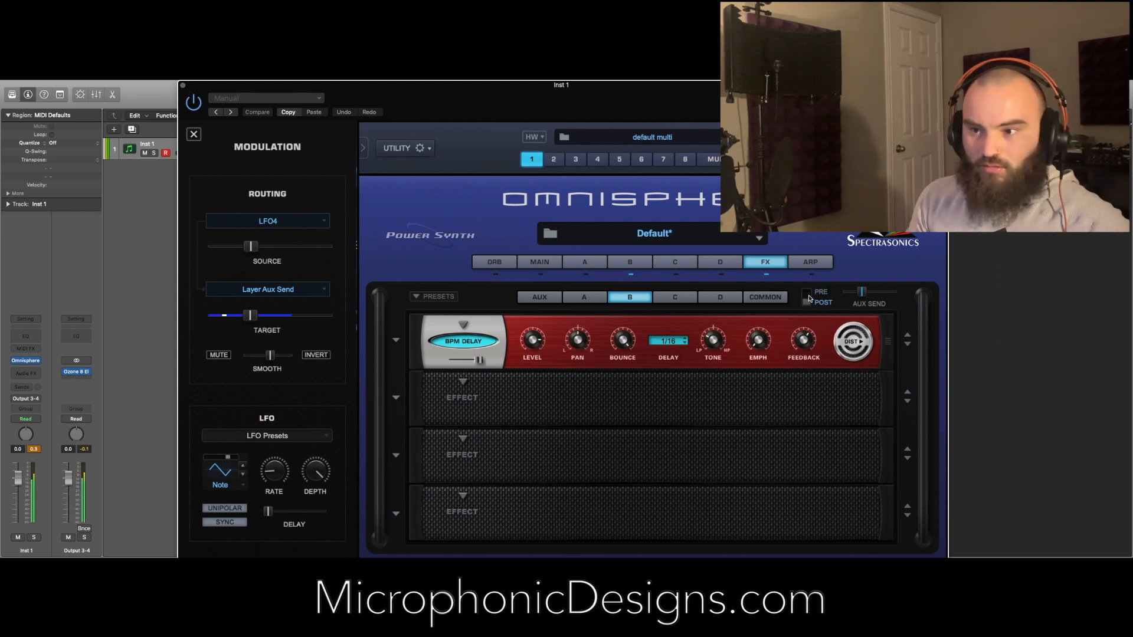
- Shorten the first segment of layer A's amp envelope in the enlarged envelope view, pulling its sustain point well ahead of the 2 marker
click(631, 267)
click(588, 266)
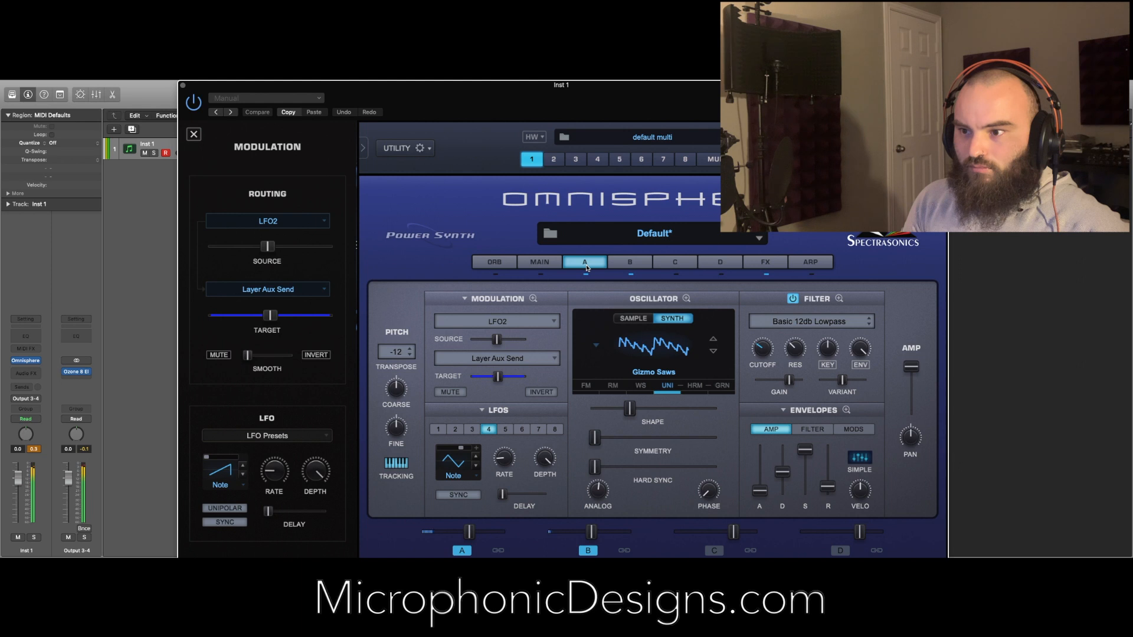
click(846, 412)
click(588, 328)
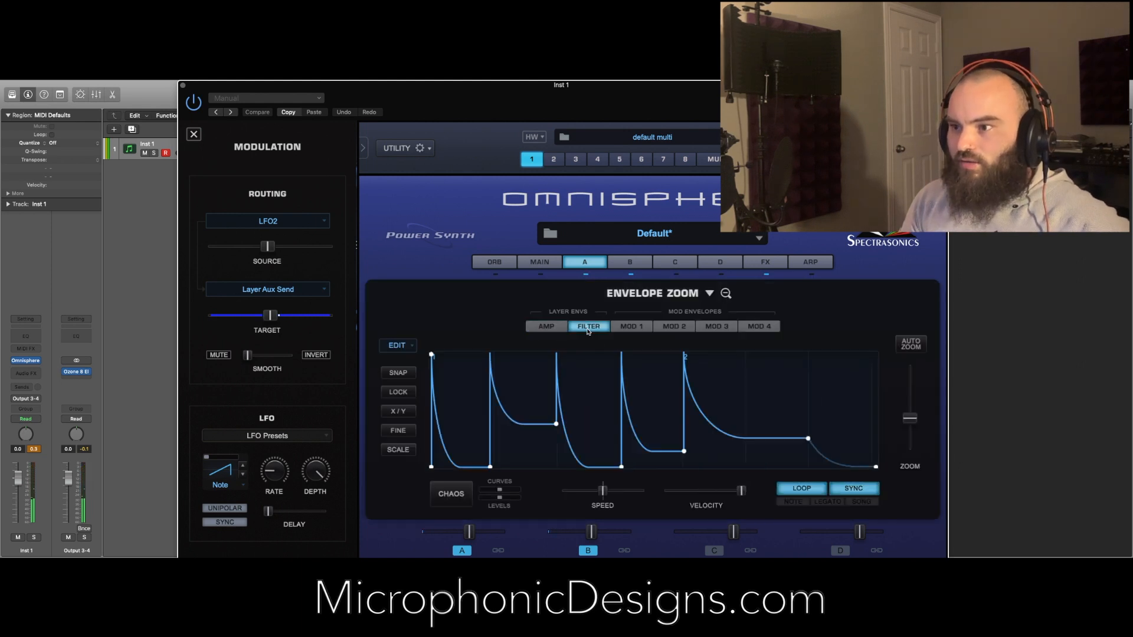
click(546, 327)
drag(859, 356, 564, 357)
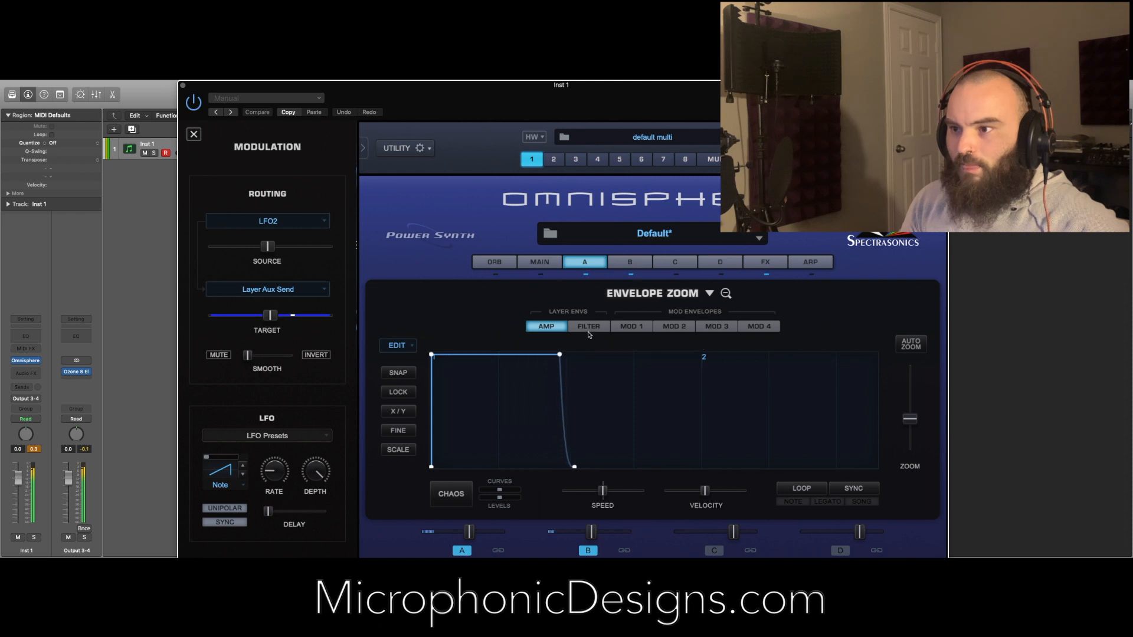
- In layer A's looping filter envelope, lower the second valley point and raise the fourth one, then return to the layer's overview
click(589, 334)
drag(557, 424, 557, 447)
mouse_move(684, 452)
mouse_down()
mouse_move(685, 462)
mouse_move(681, 418)
mouse_move(682, 449)
mouse_up()
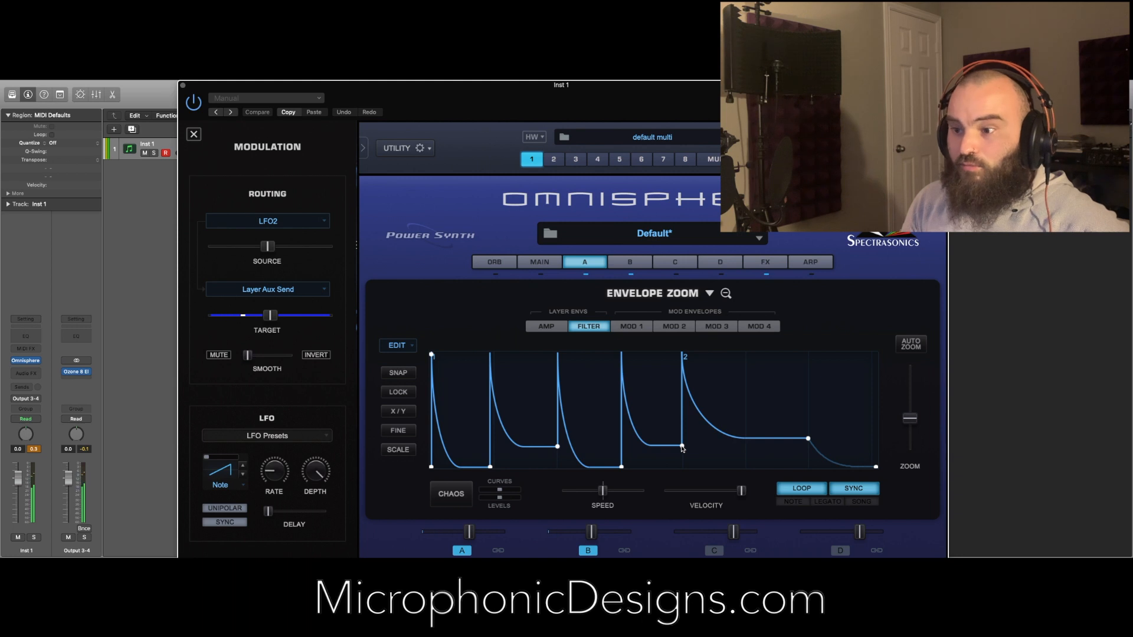
drag(682, 449, 685, 431)
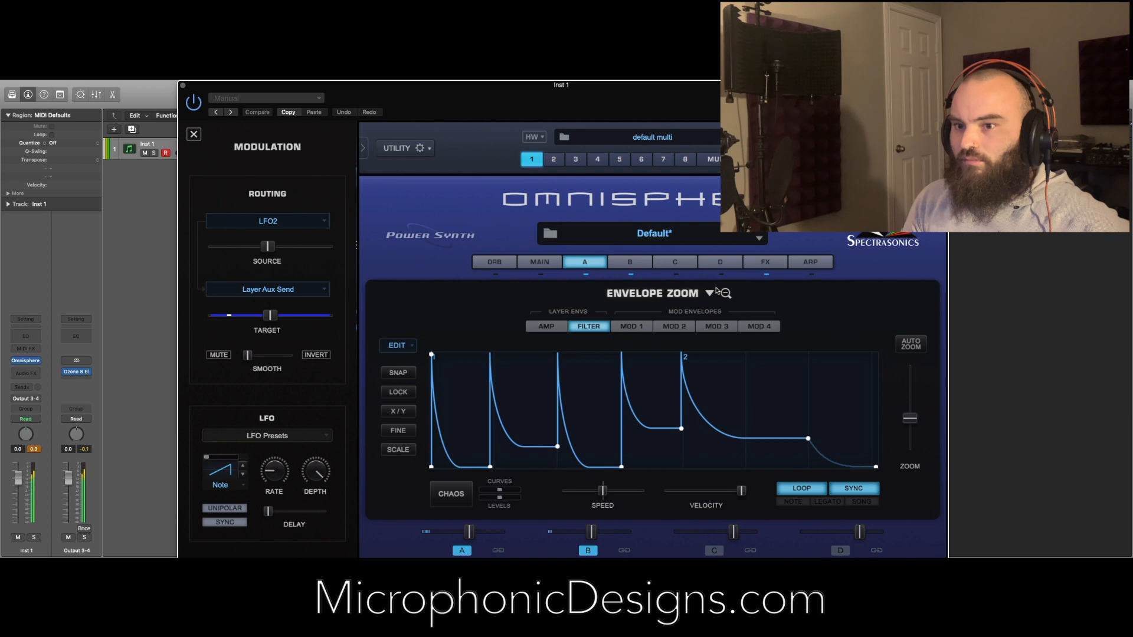
click(598, 266)
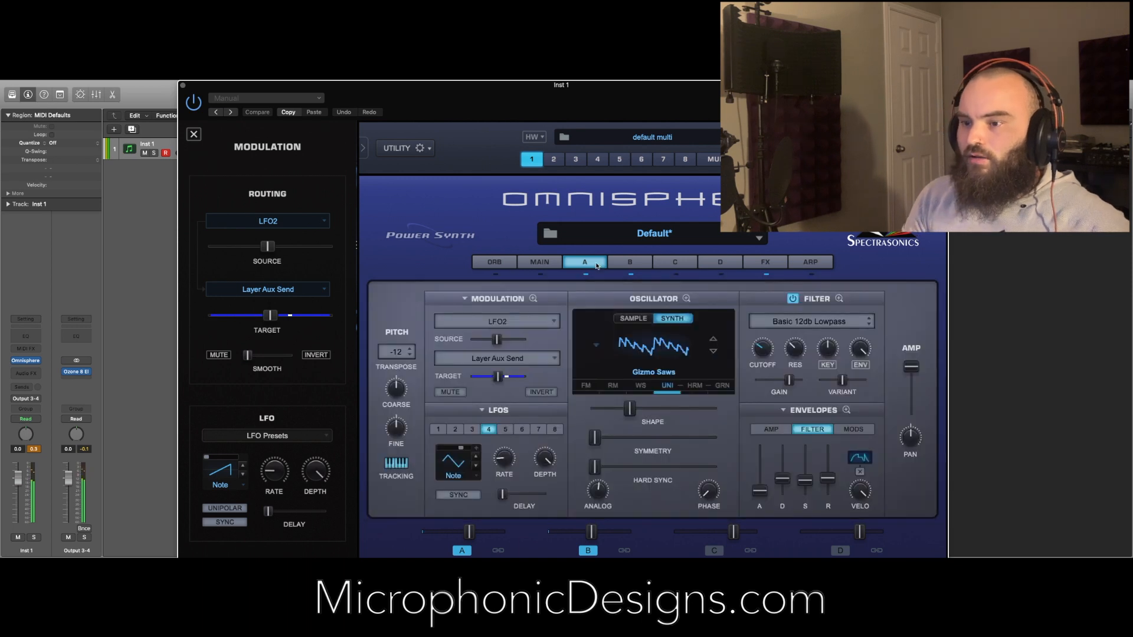
- Show the LFO2 modulation on layer A's aux send and lower its source and target sliders to slightly below the midpoint
click(766, 263)
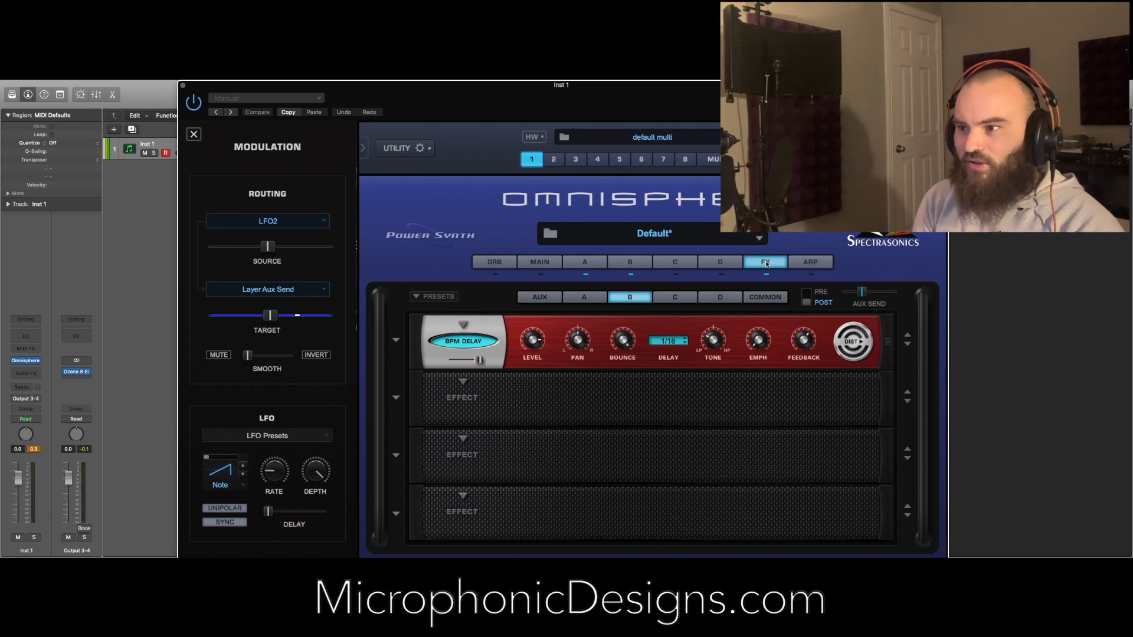
click(606, 299)
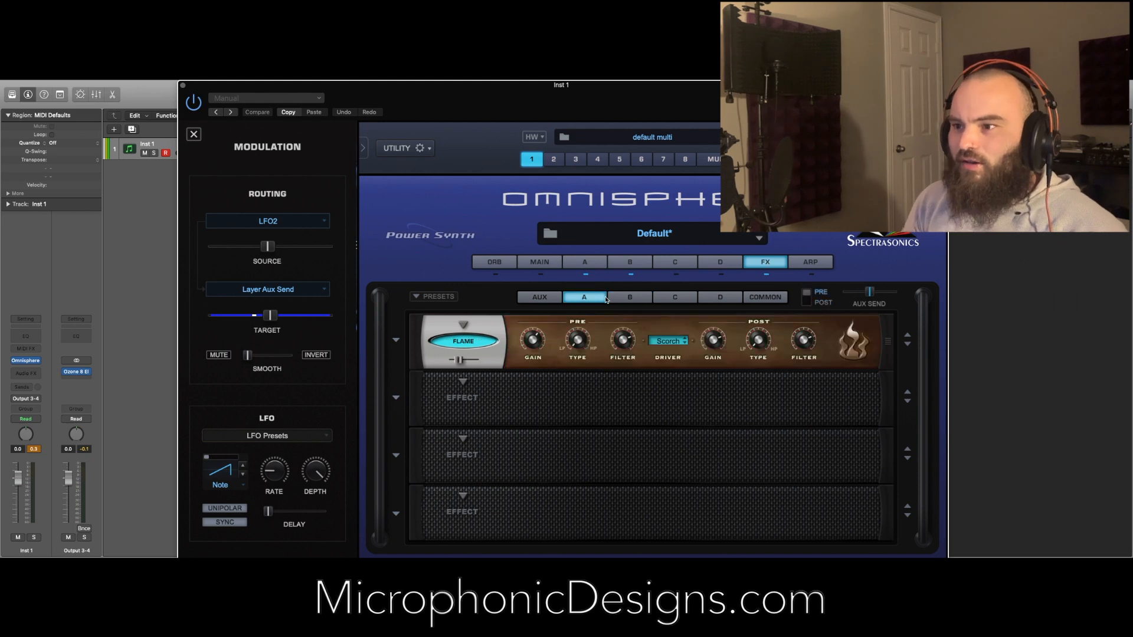
right_click(870, 294)
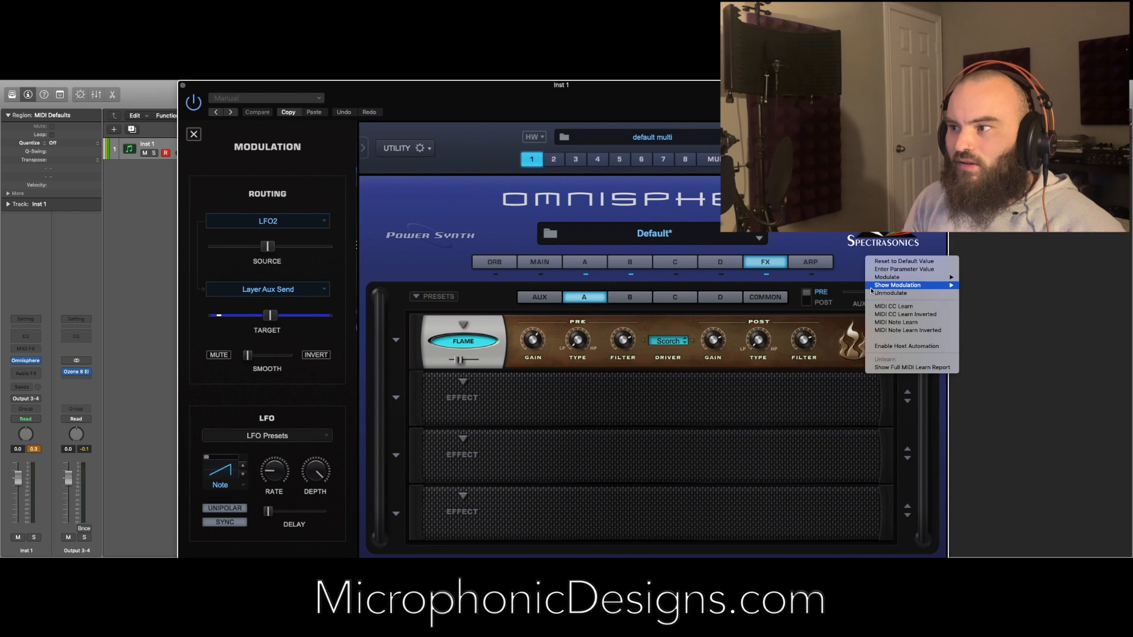
click(872, 289)
right_click(872, 289)
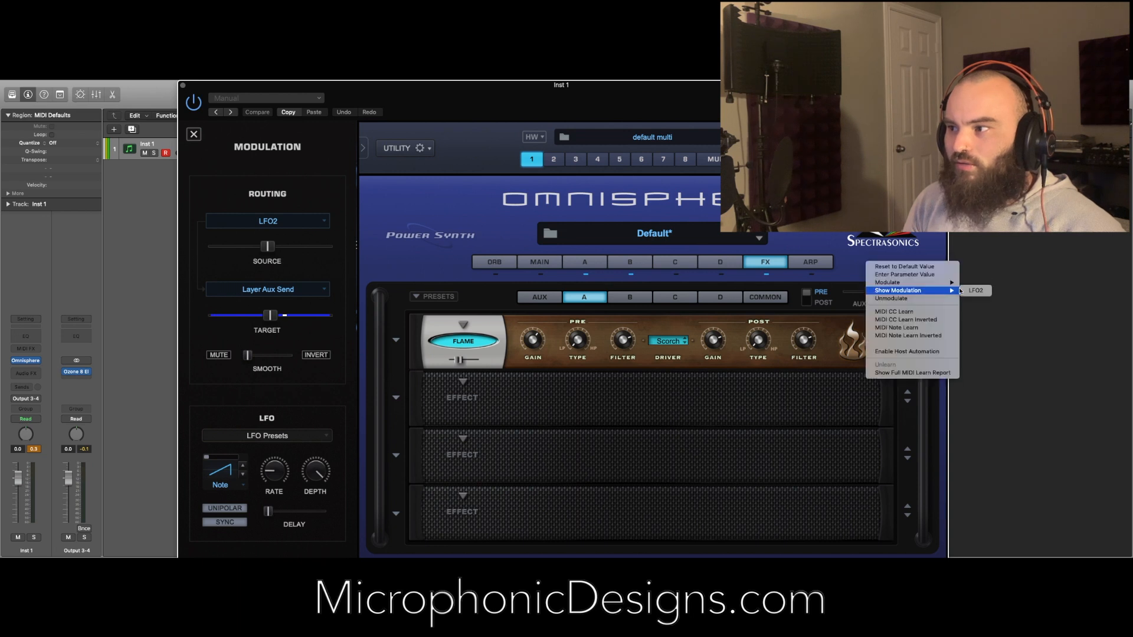
click(968, 291)
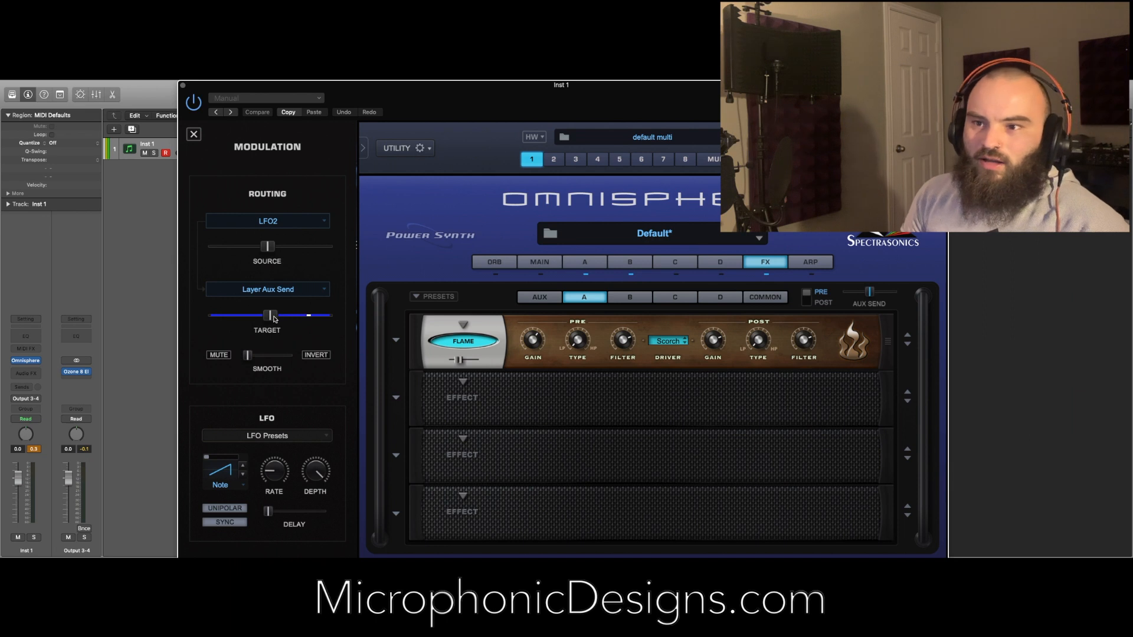
drag(268, 247, 246, 248)
drag(270, 315, 244, 317)
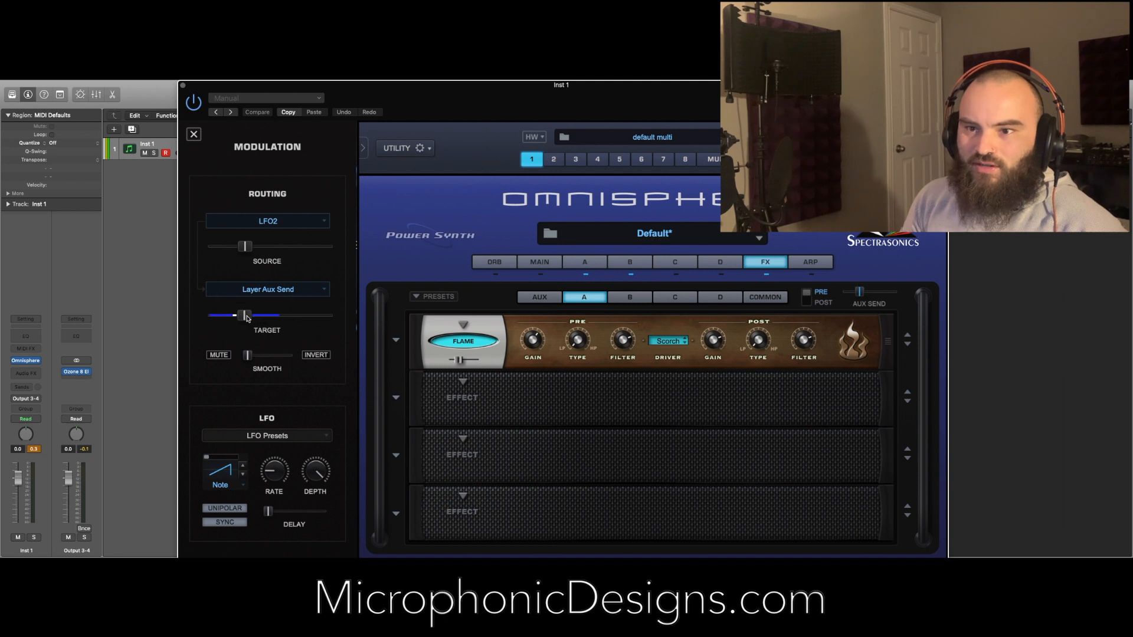
drag(253, 248, 255, 248)
drag(244, 317, 247, 317)
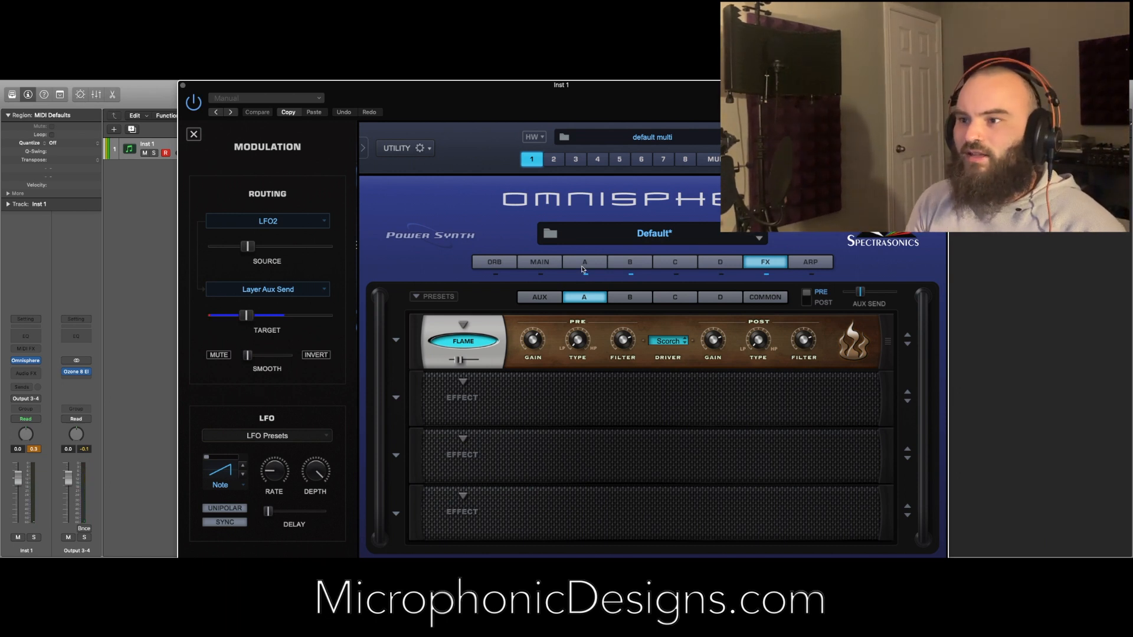
- Examine the patch's main page and compare the settings of layers A and B
click(558, 267)
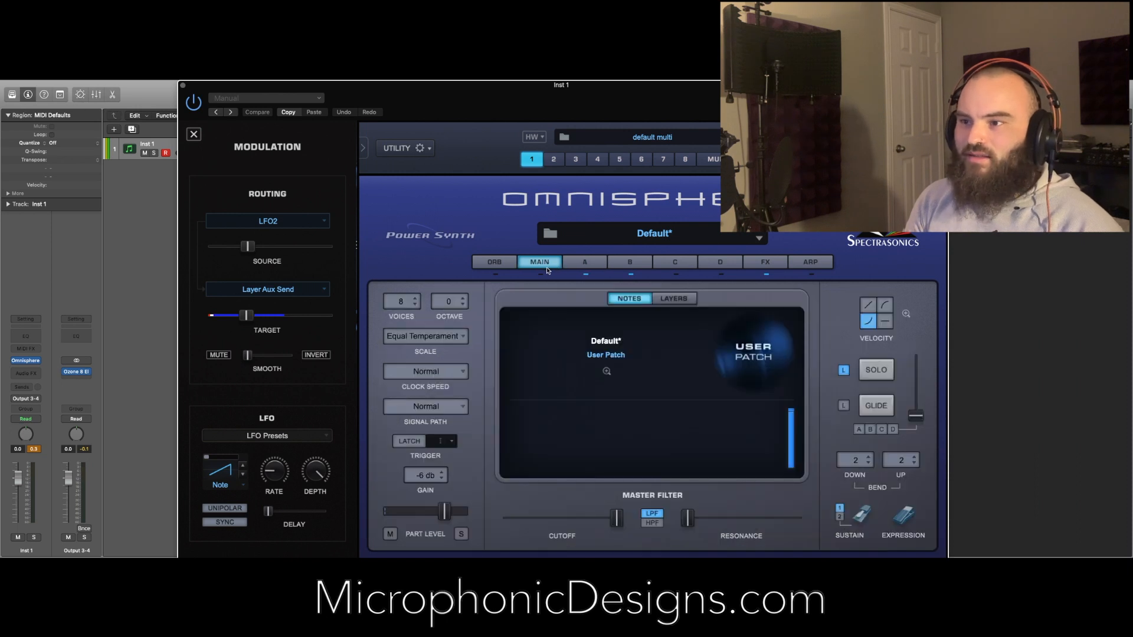
click(585, 264)
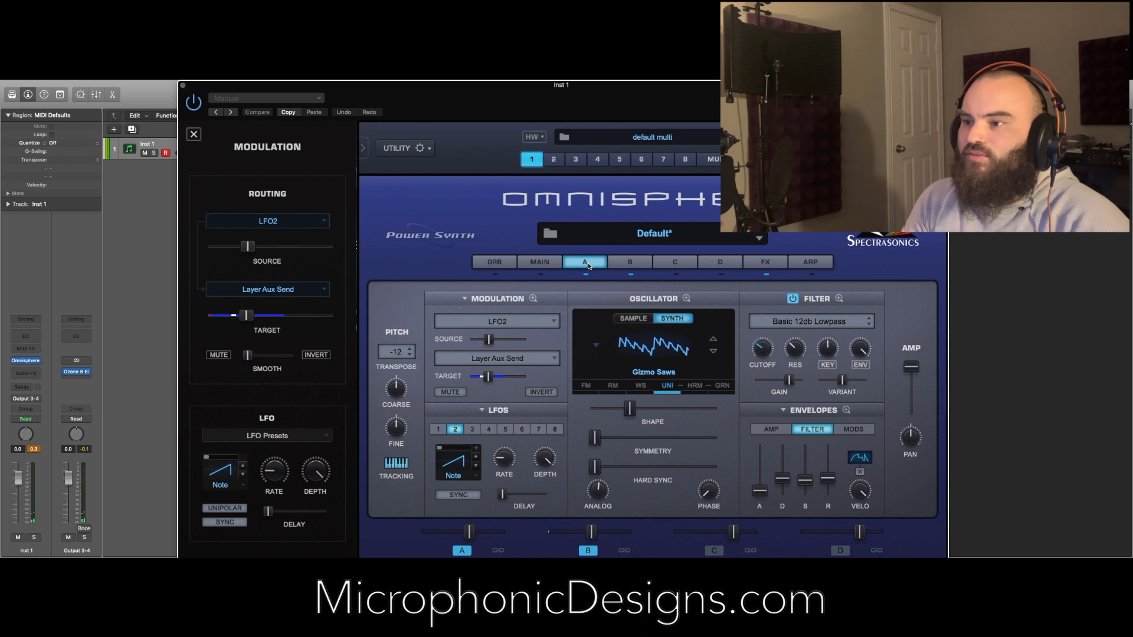
click(620, 265)
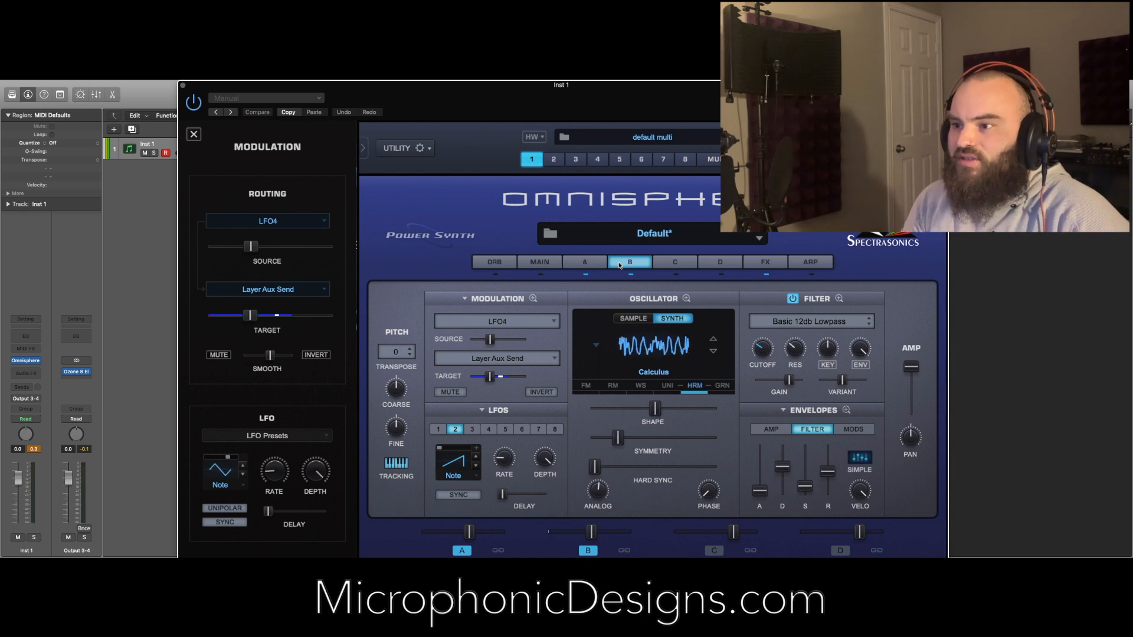
click(596, 265)
click(622, 267)
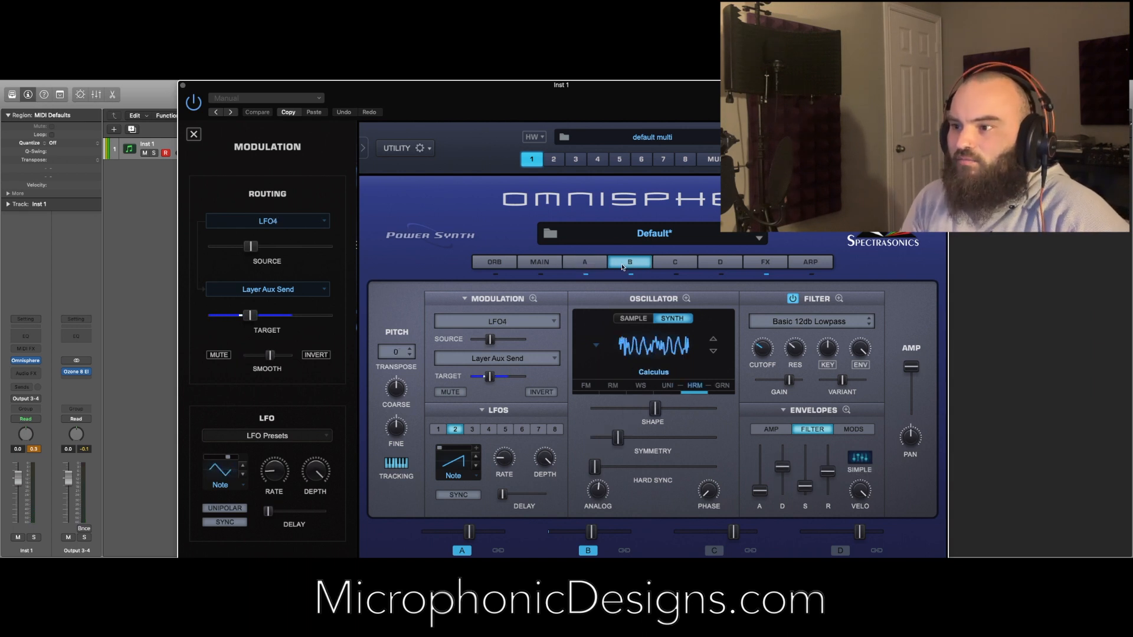
click(598, 267)
click(604, 264)
click(621, 265)
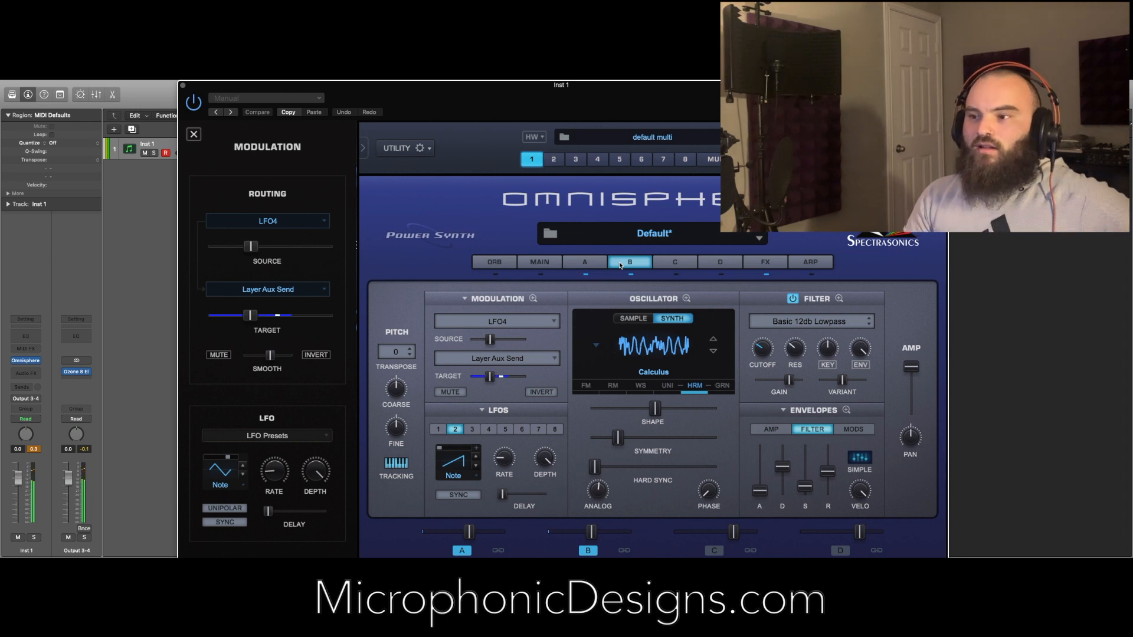
click(585, 262)
- Start saving the patch as a new one in the user Arps + BPM folder, with a name beginning "BPM -"
click(427, 153)
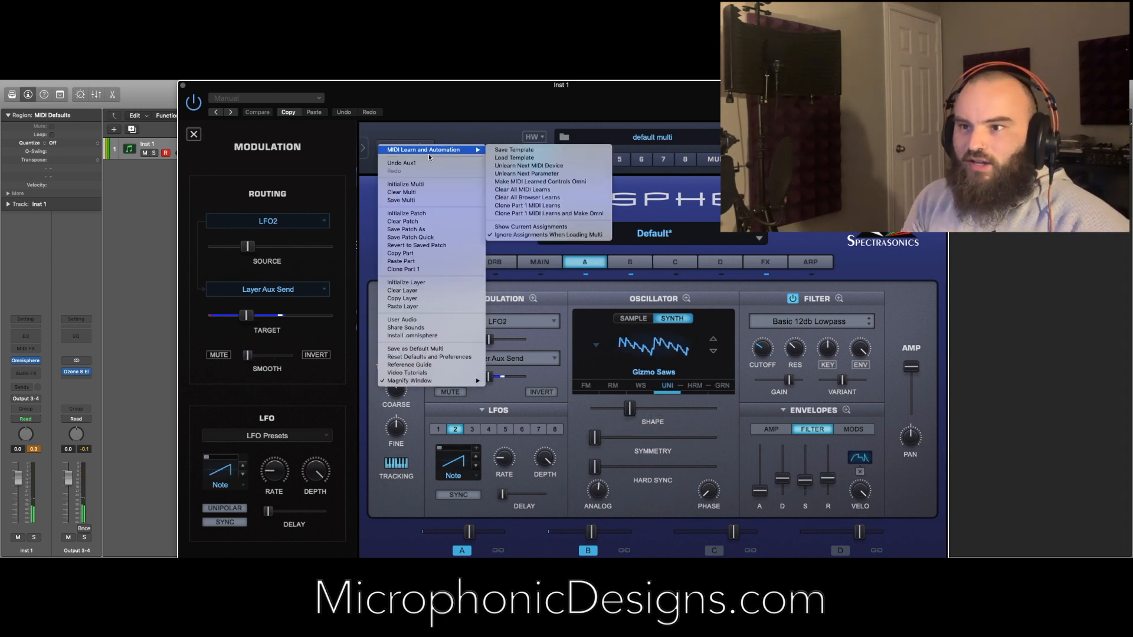
click(442, 230)
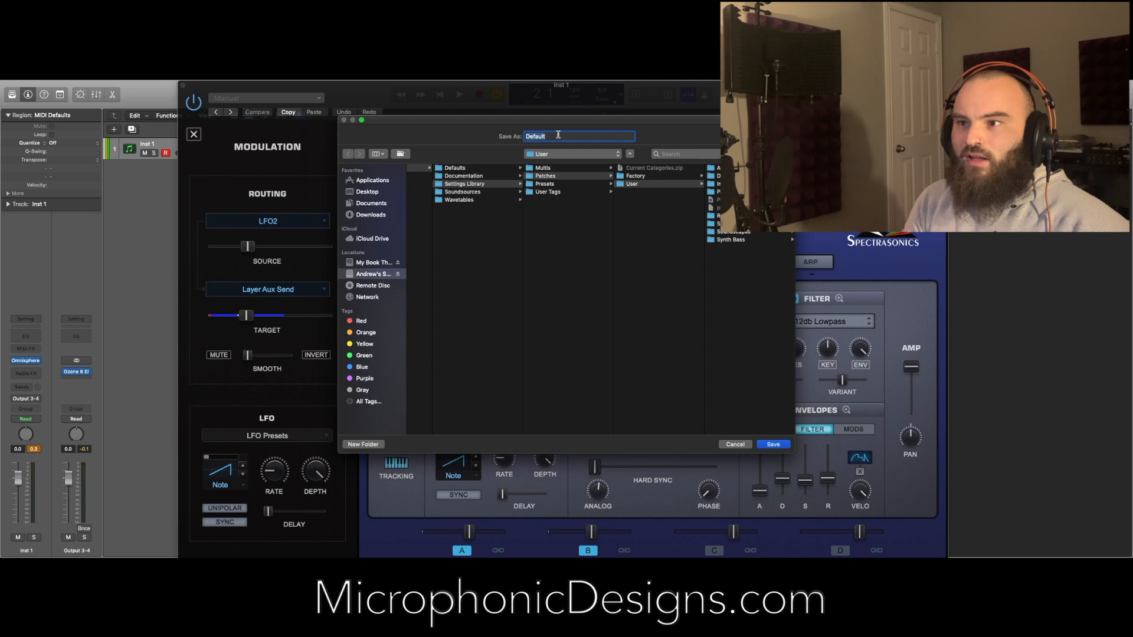
click(716, 170)
click(584, 136)
double_click(584, 136)
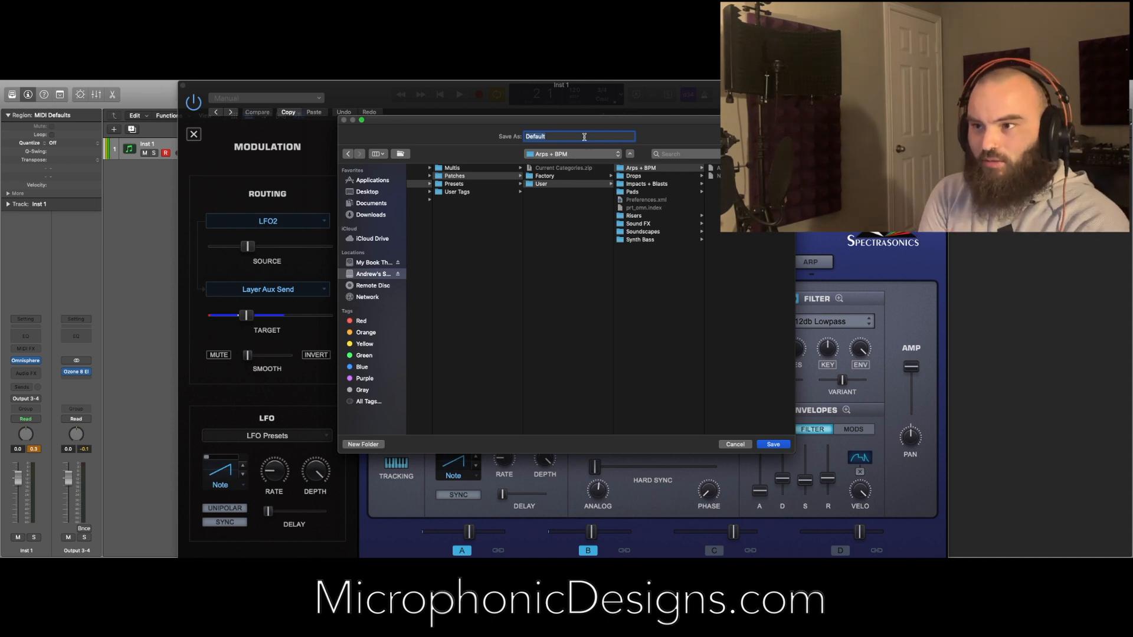
text(BPM -)
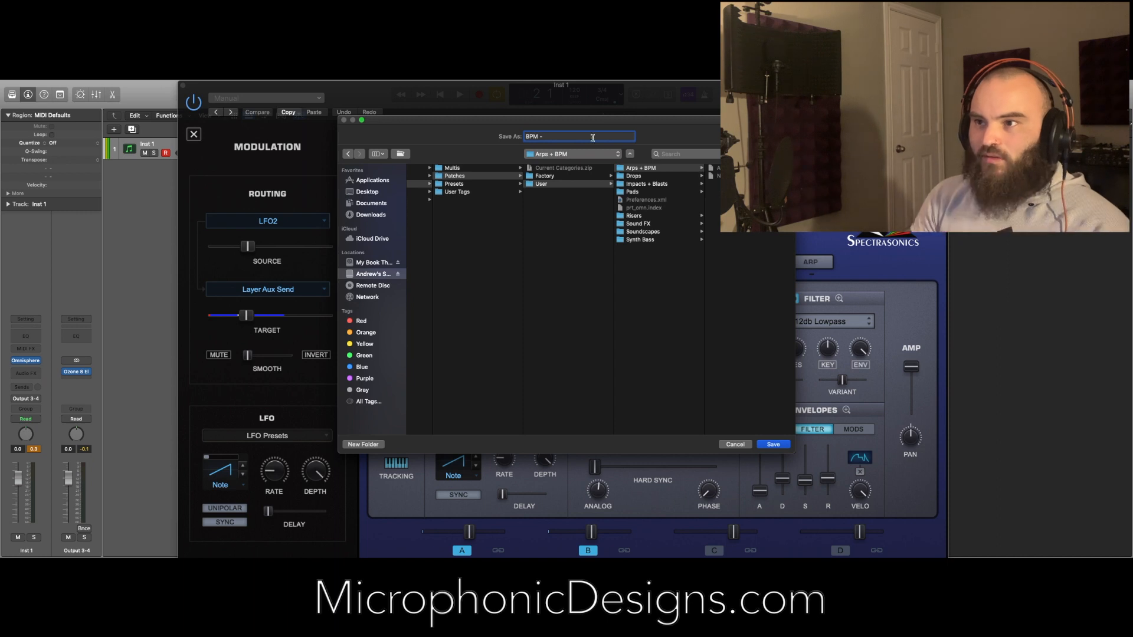
drag(665, 124, 451, 188)
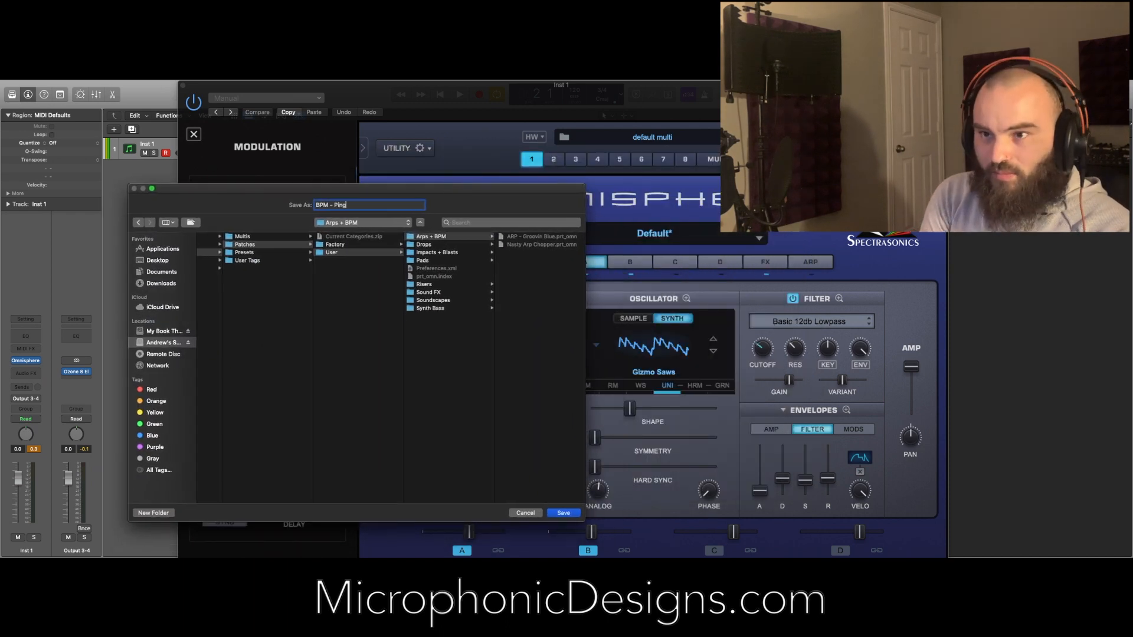
text(gPong Calc)
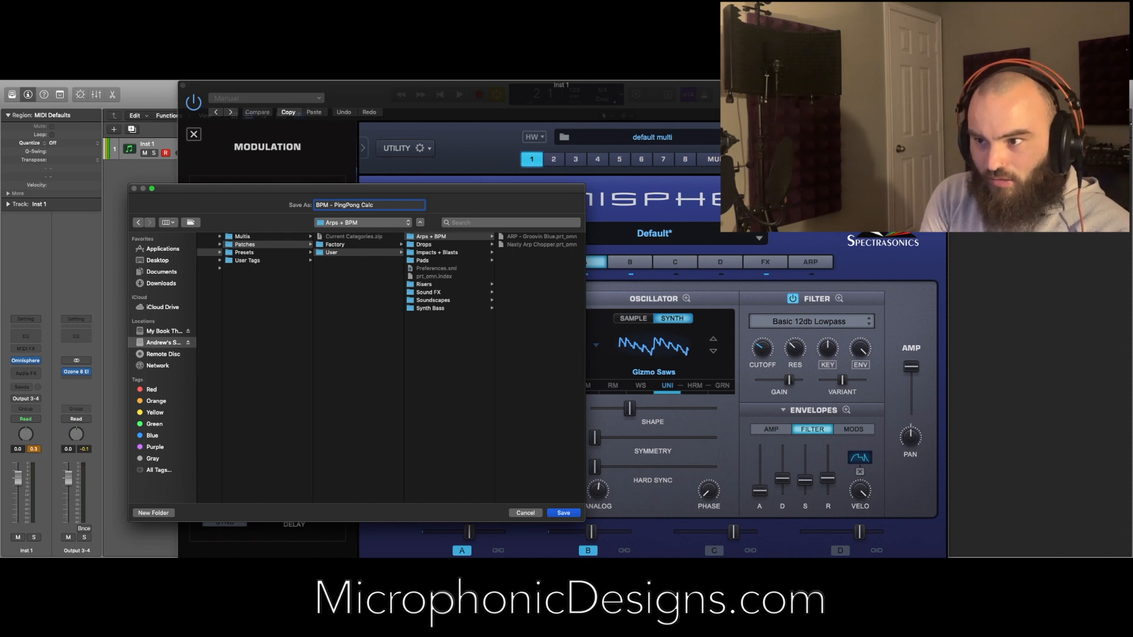
text( S)
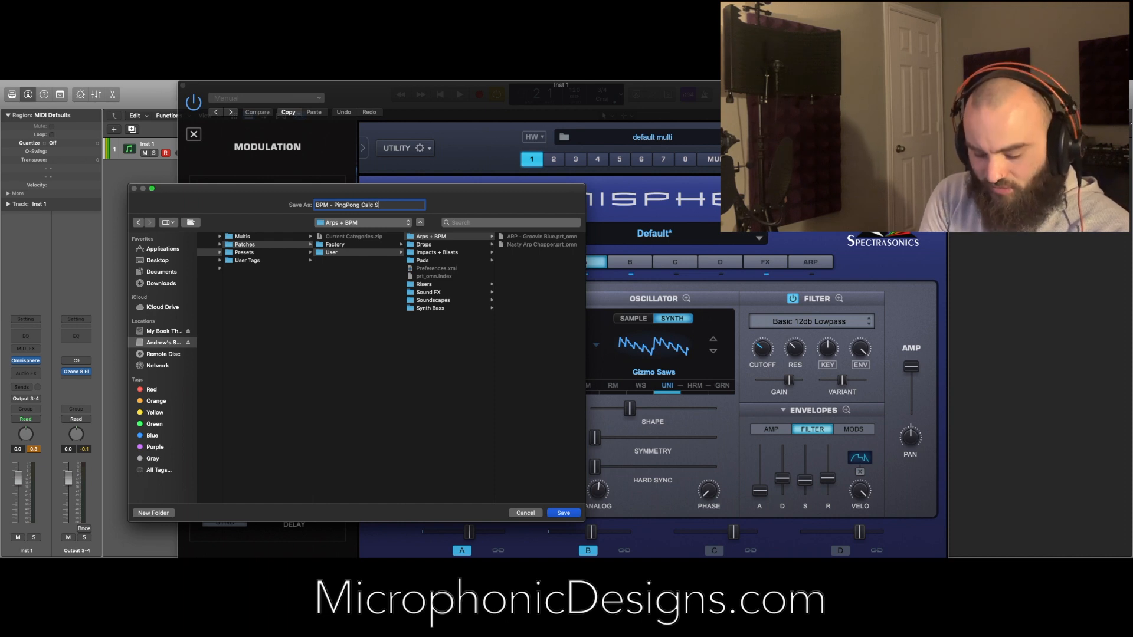
text(Aw)
text(aw)
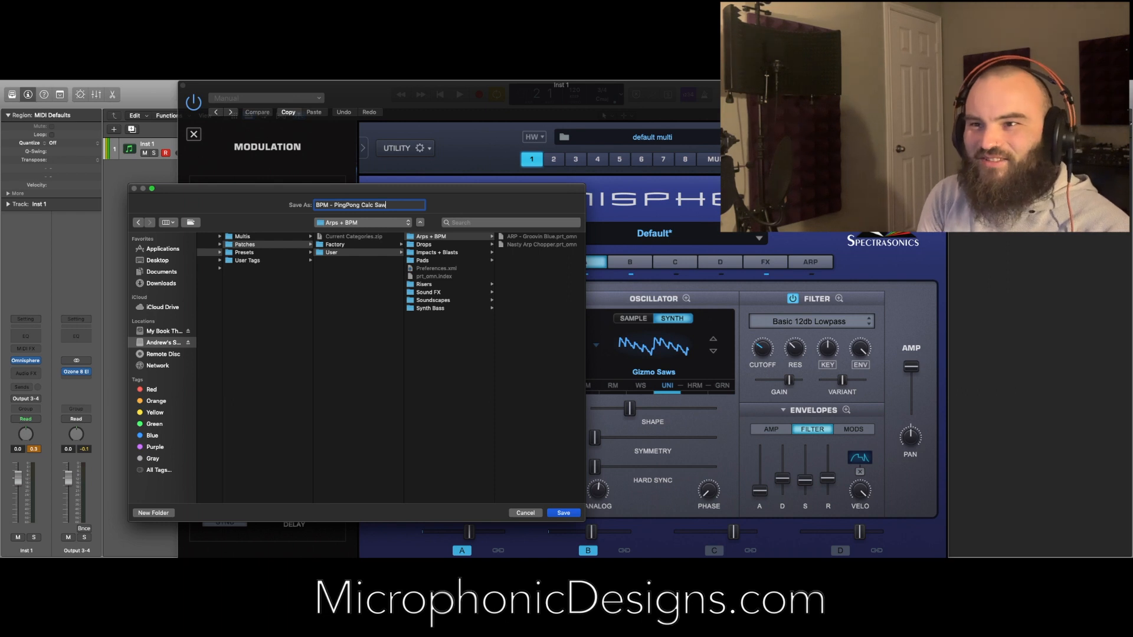
key(BackSpace)
key(BackSpace)
key(BackSpace)
key(BackSpace)
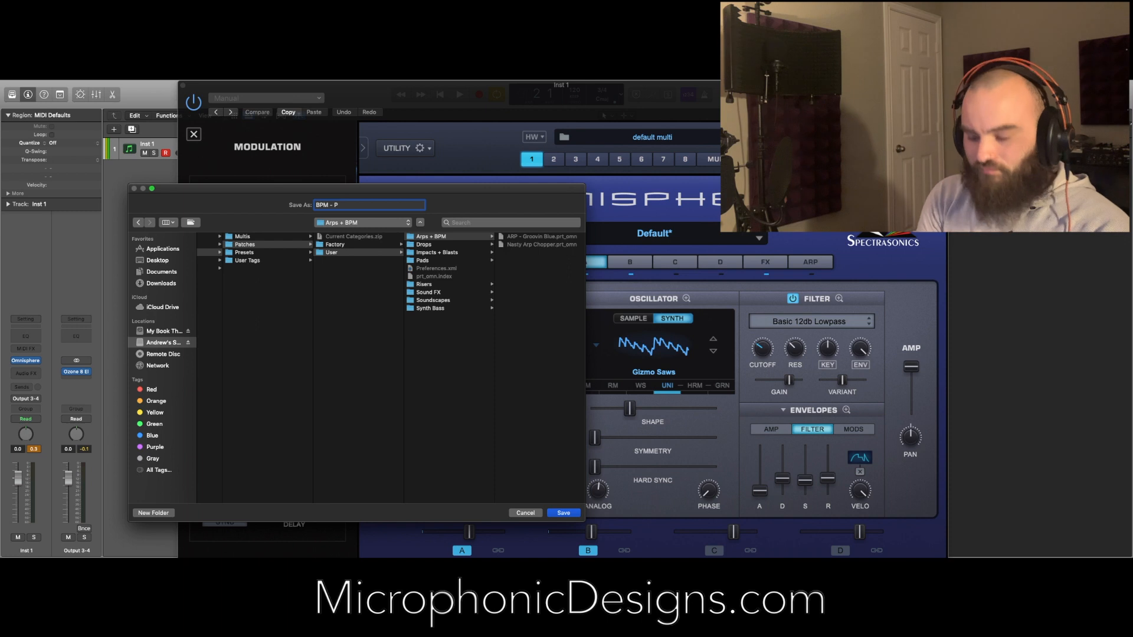
key(BackSpace)
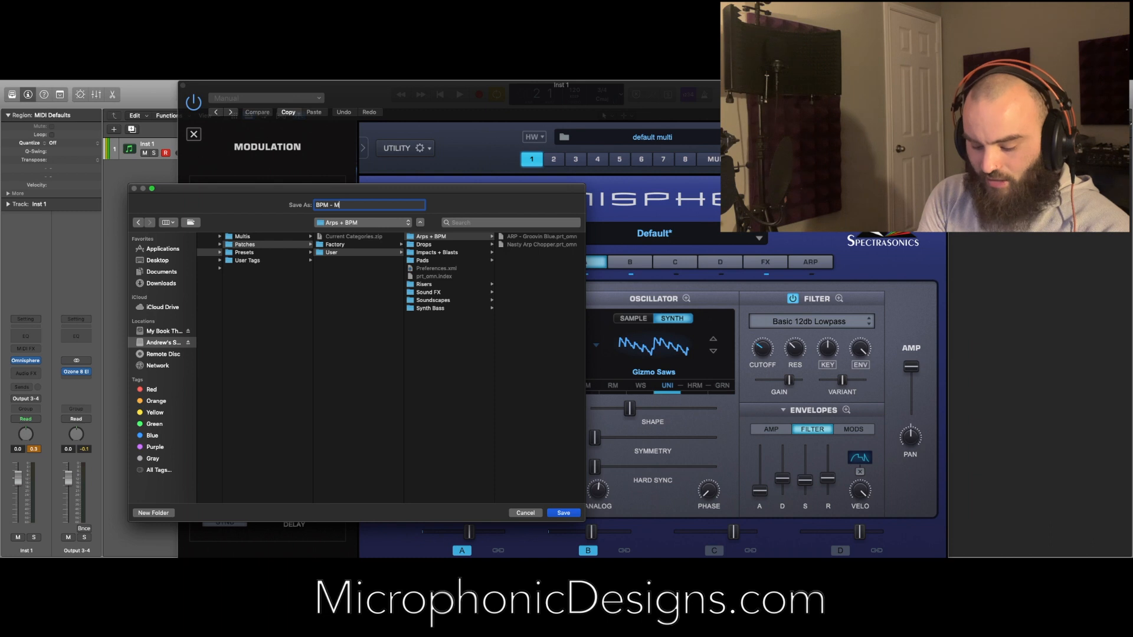
- Name the patch "BPM - Driving Gizmo" and save it
text(oving)
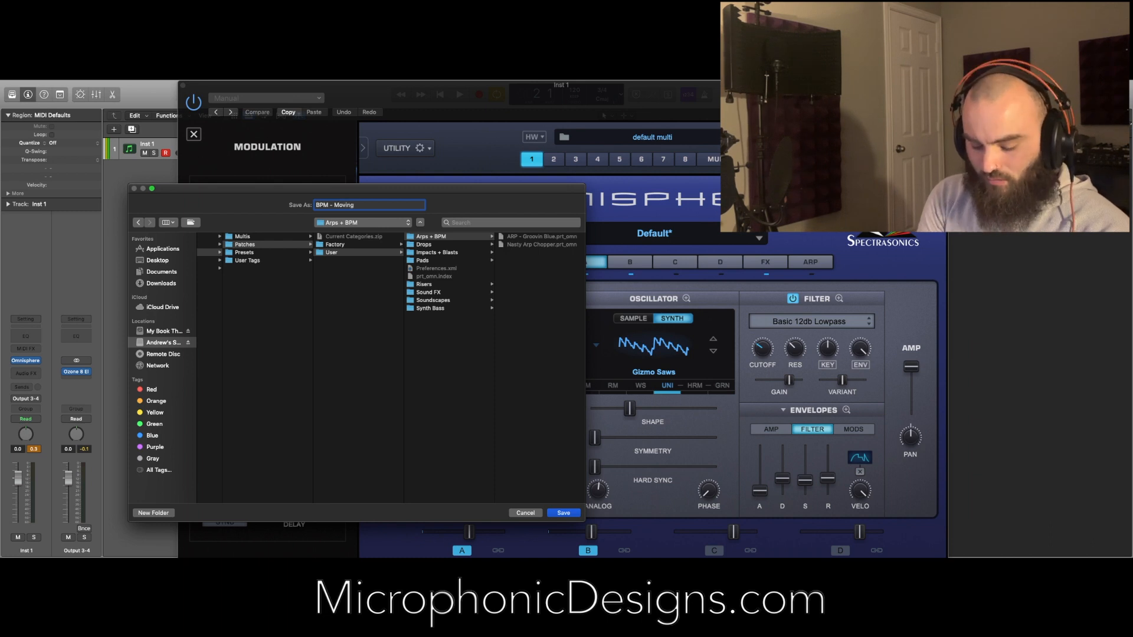
text( G)
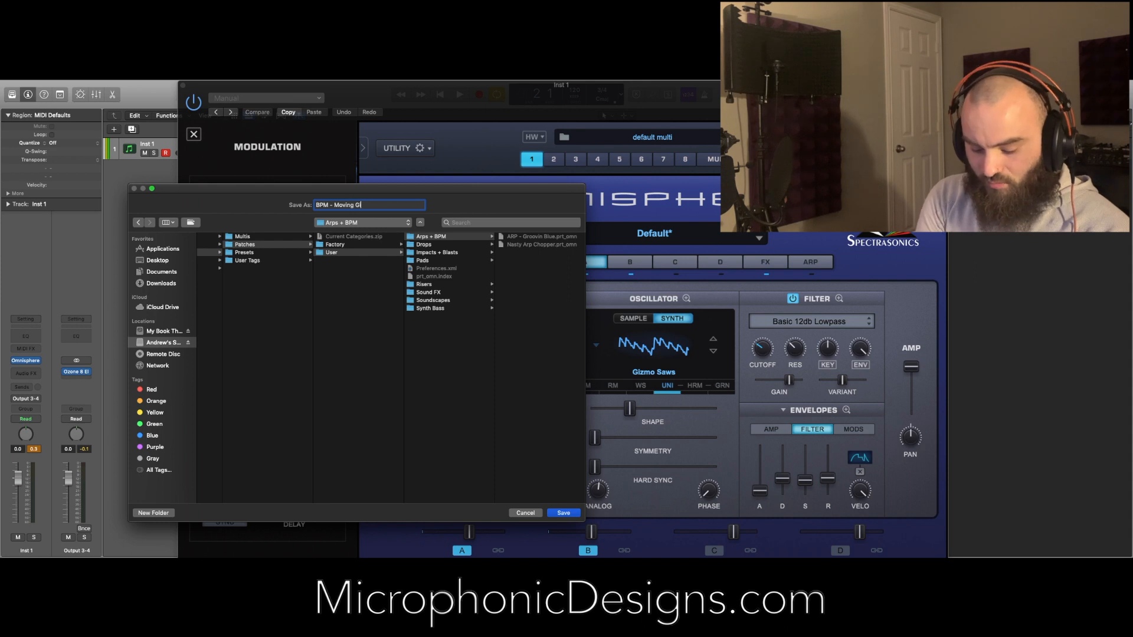
text(izmo)
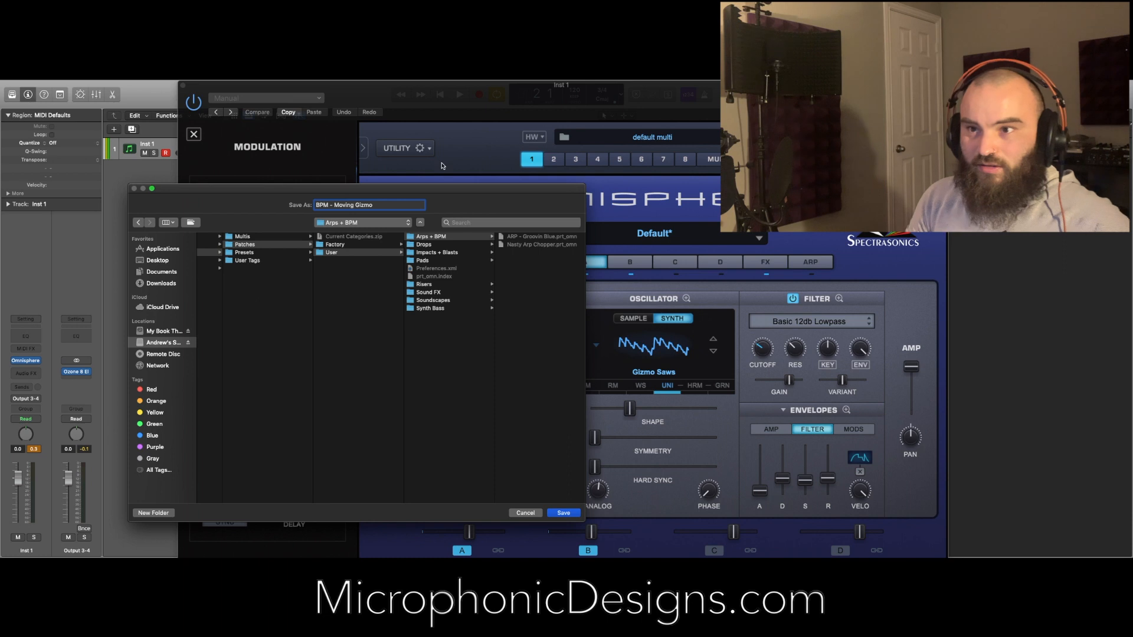
drag(435, 190, 438, 182)
double_click(355, 204)
text(Driving)
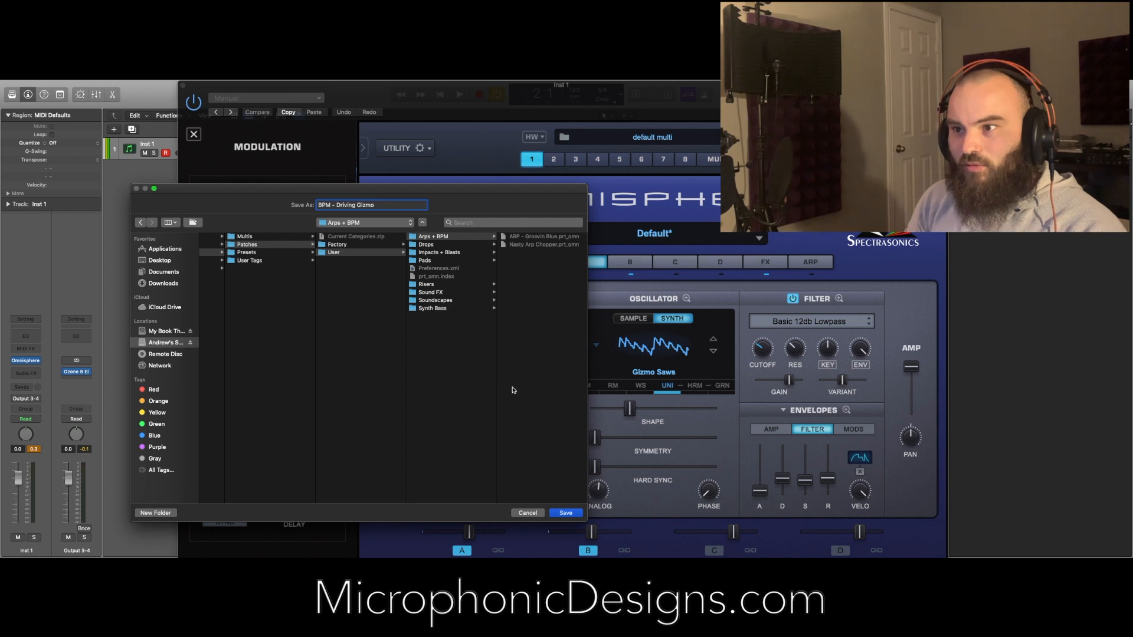
click(567, 513)
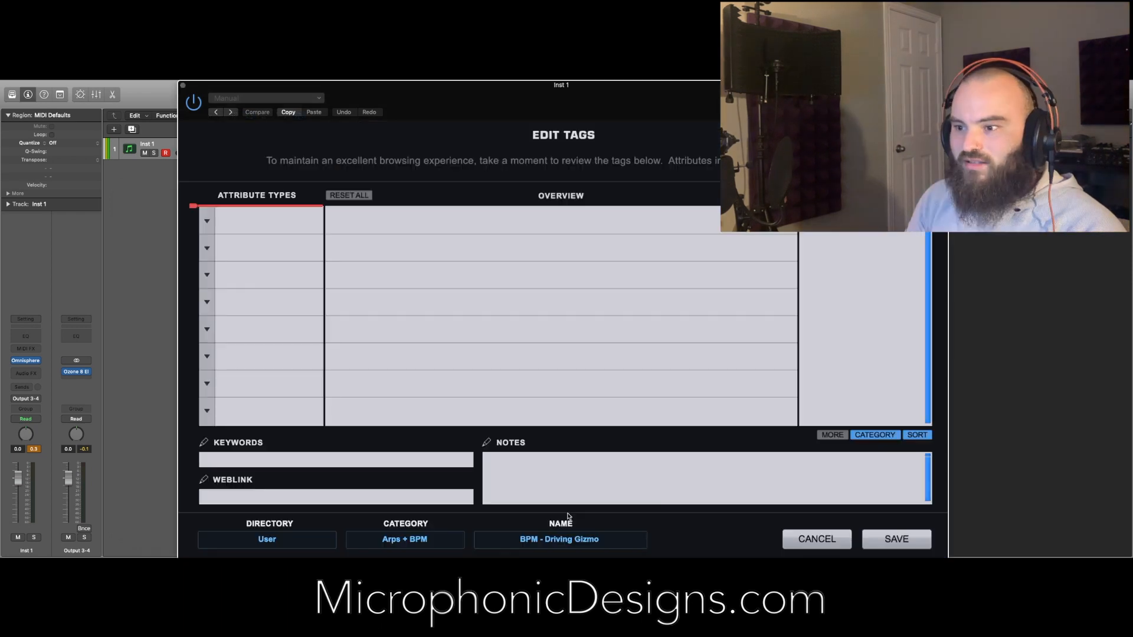
- Add an Author attribute filled with the patch author's name, and a Complexity attribute tagged Complex
click(208, 221)
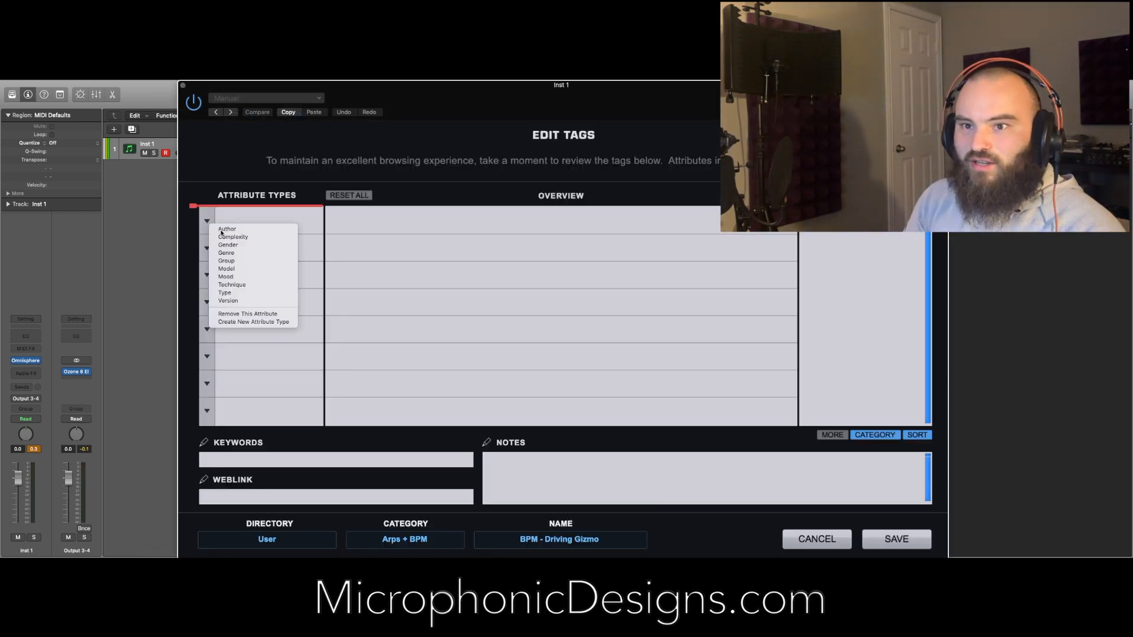
click(228, 229)
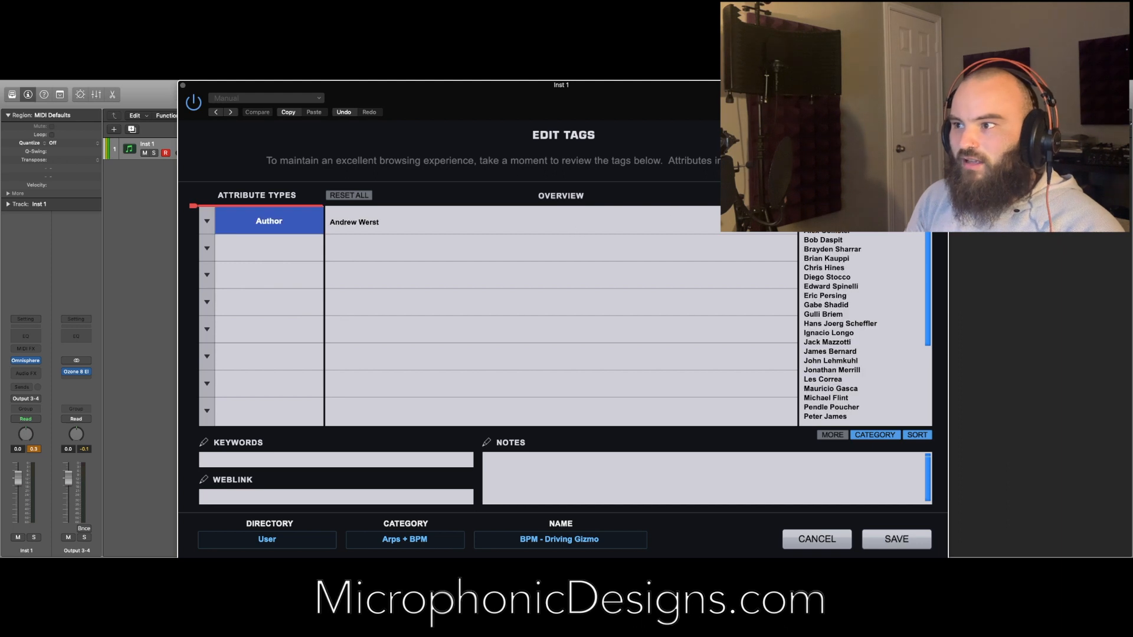
click(207, 248)
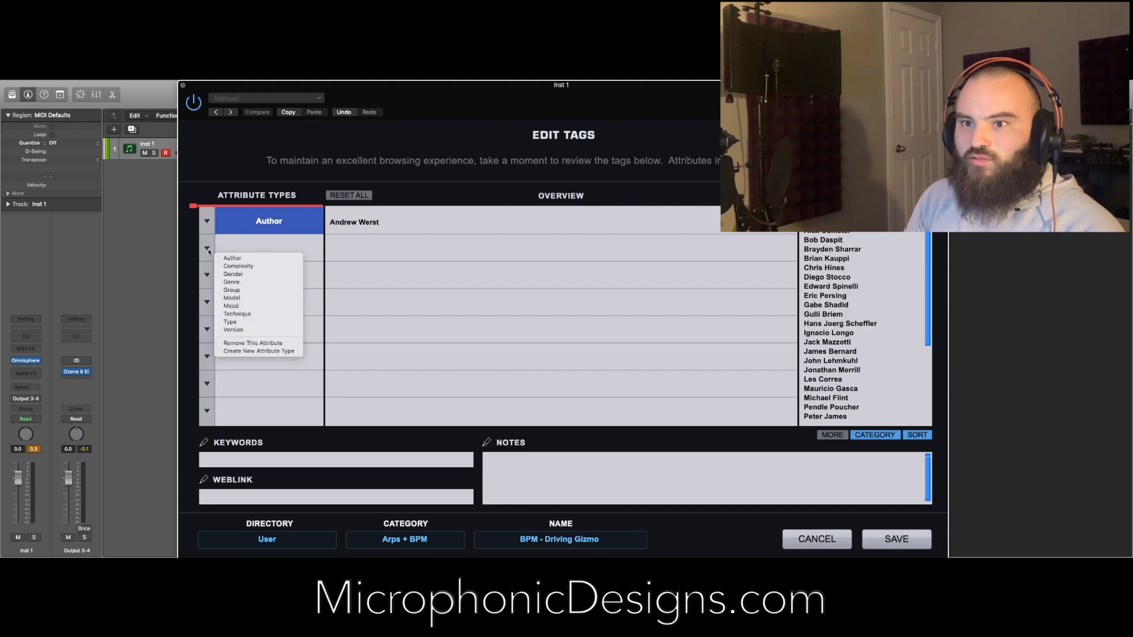
click(235, 265)
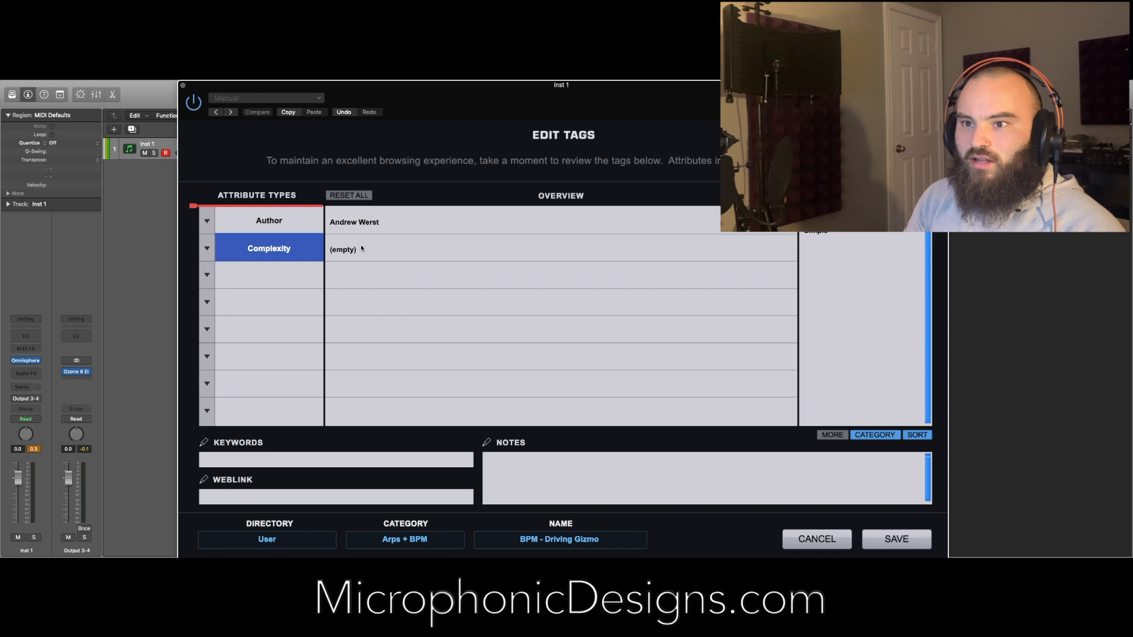
click(817, 213)
click(203, 275)
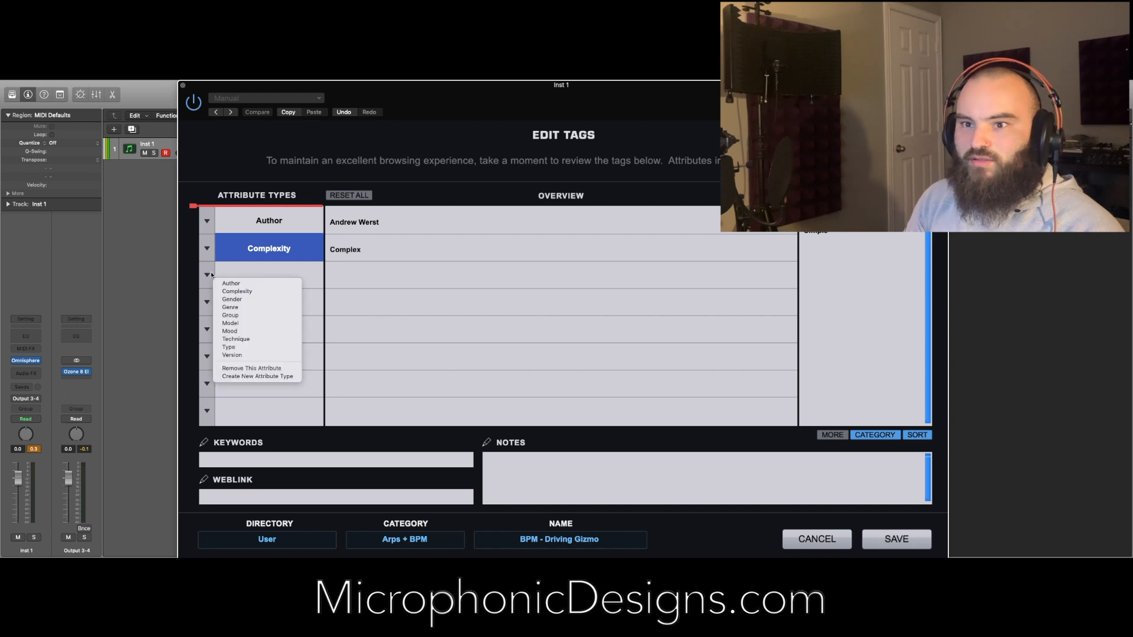
click(246, 299)
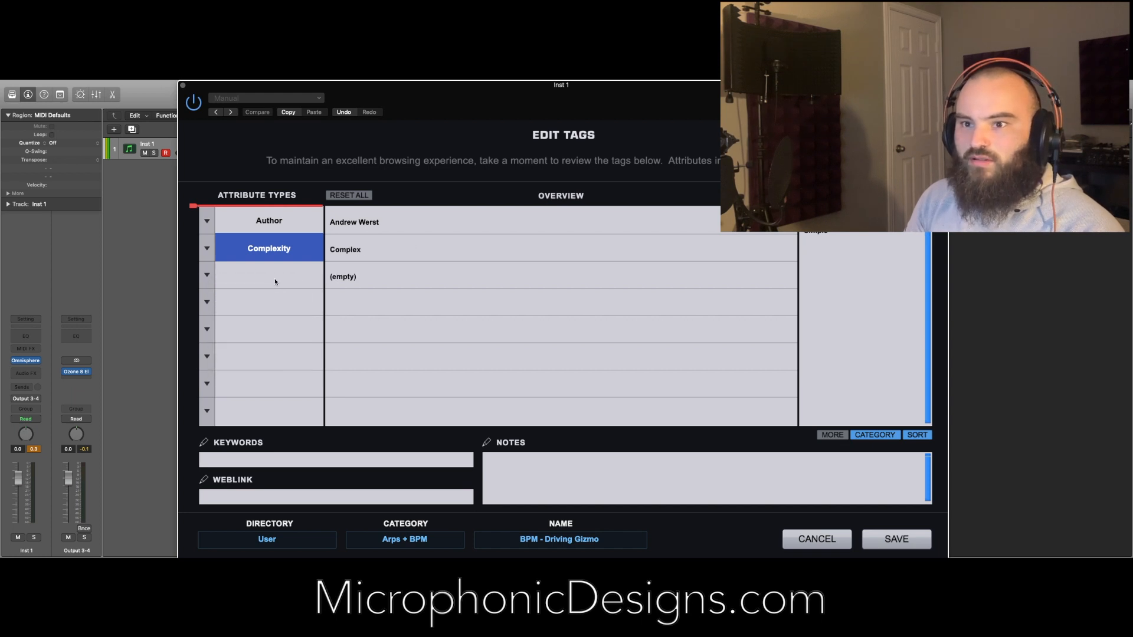
click(207, 275)
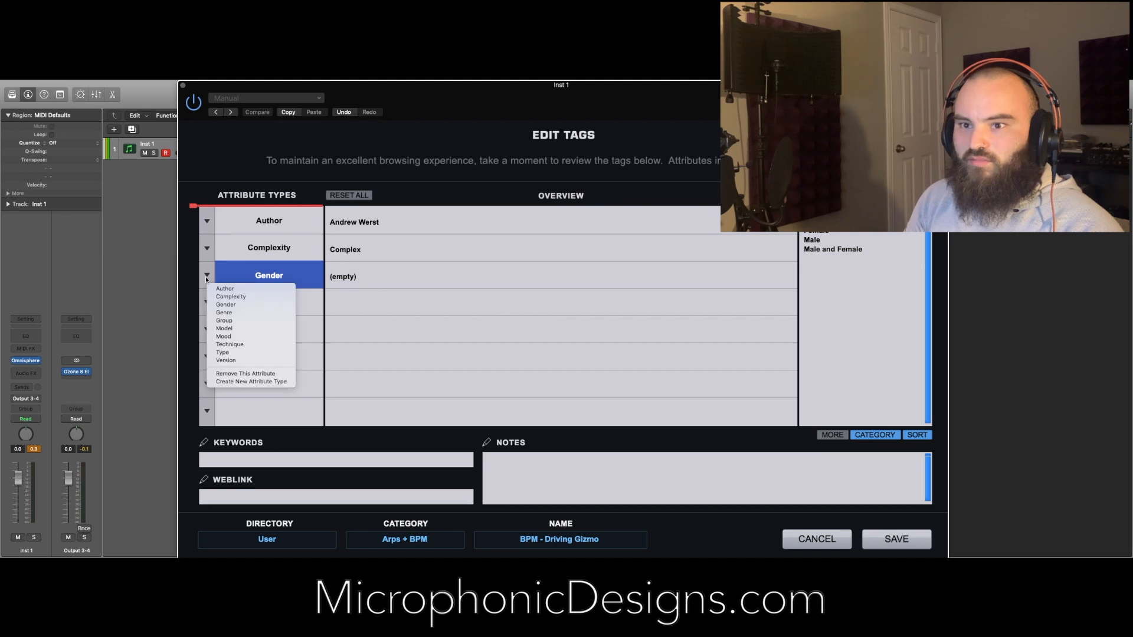
click(242, 374)
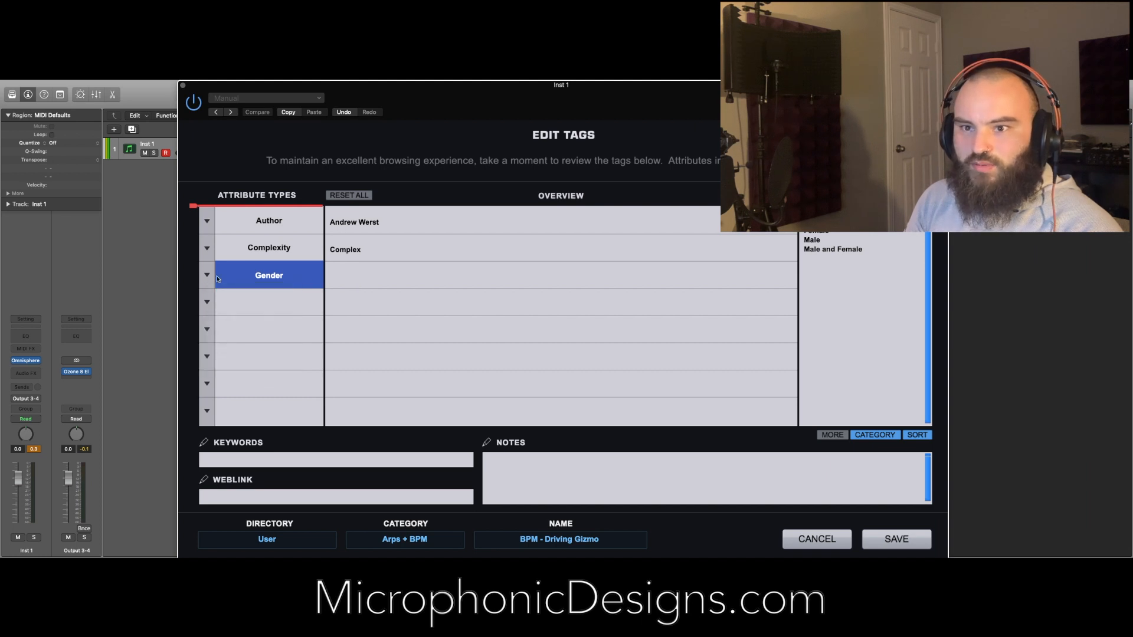
click(208, 275)
click(208, 277)
click(206, 275)
click(242, 371)
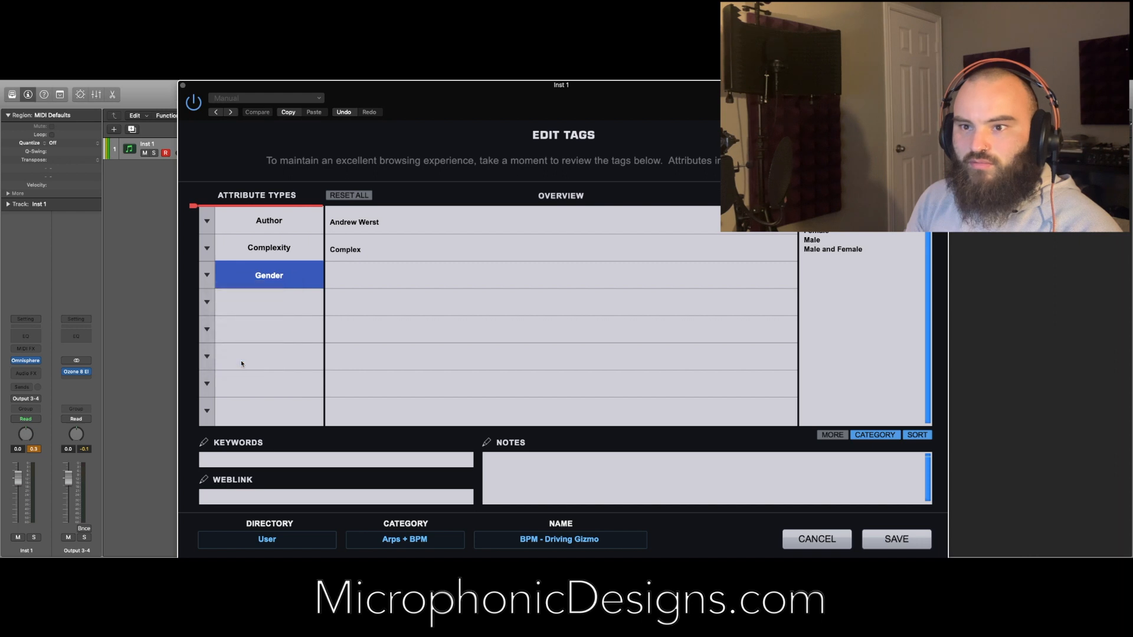
- Set the third attribute row to Genre and tag it Dance, Electronic and High Energy
click(214, 285)
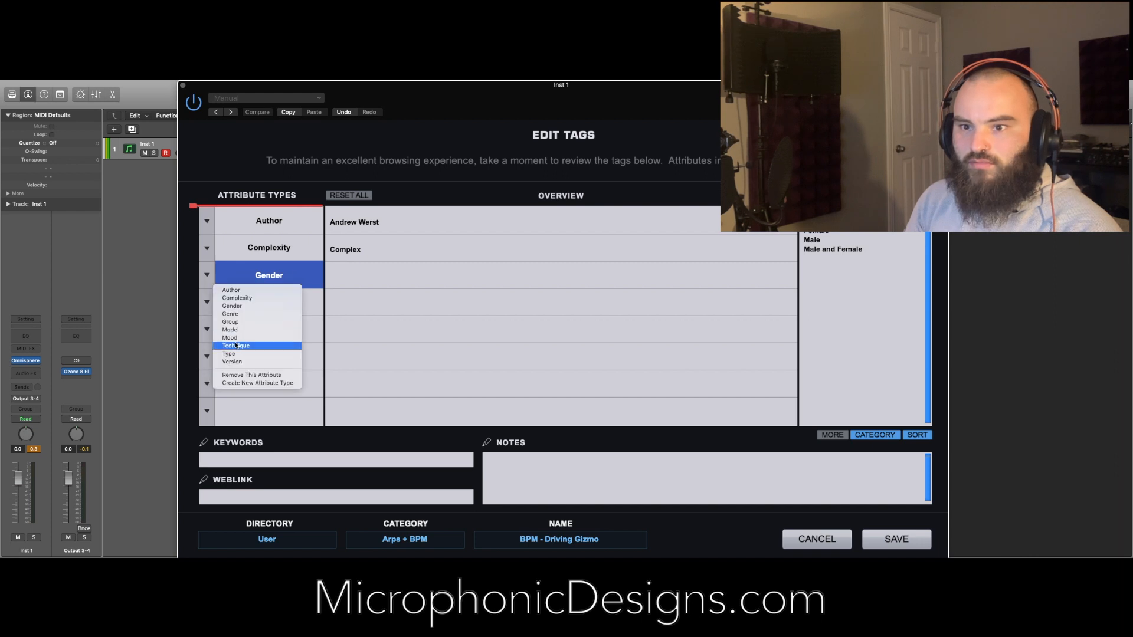
click(254, 309)
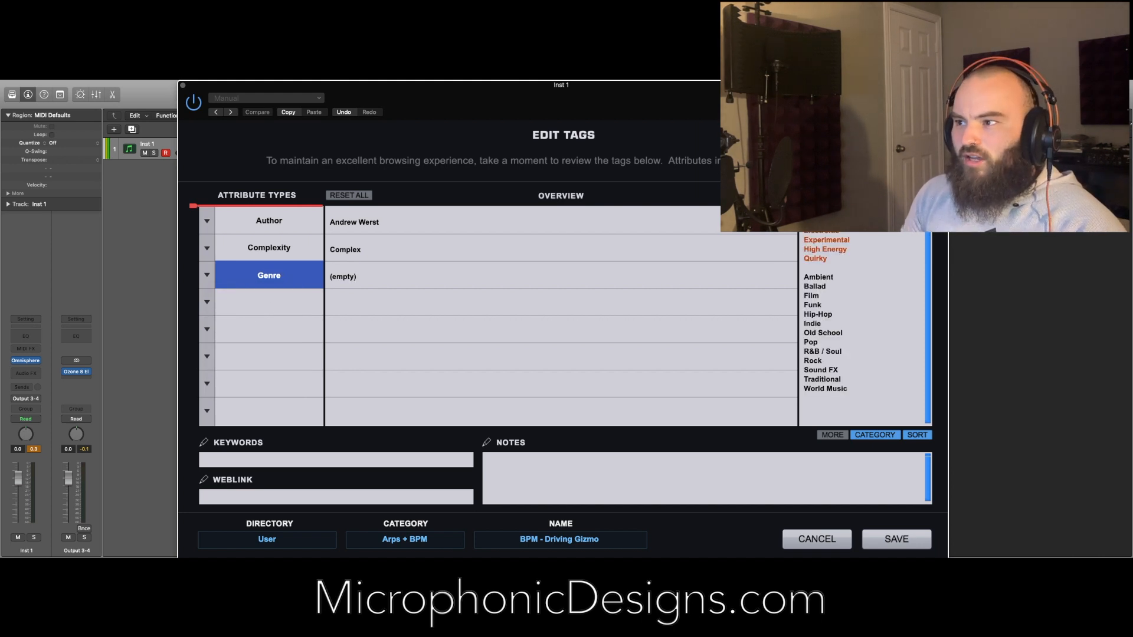
click(814, 221)
click(838, 232)
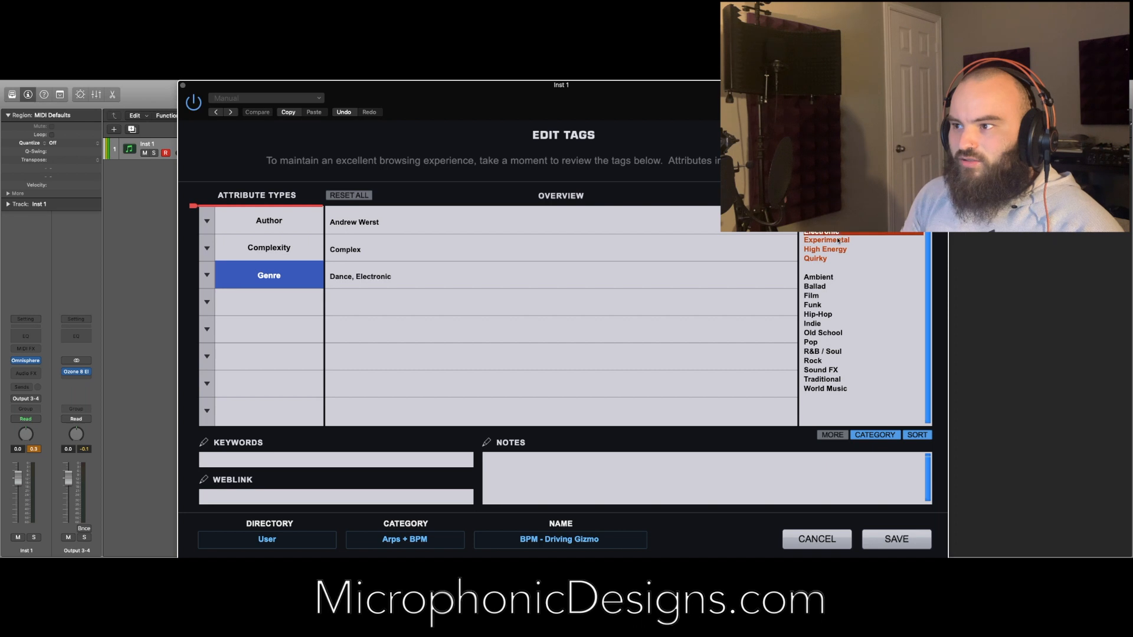
click(841, 251)
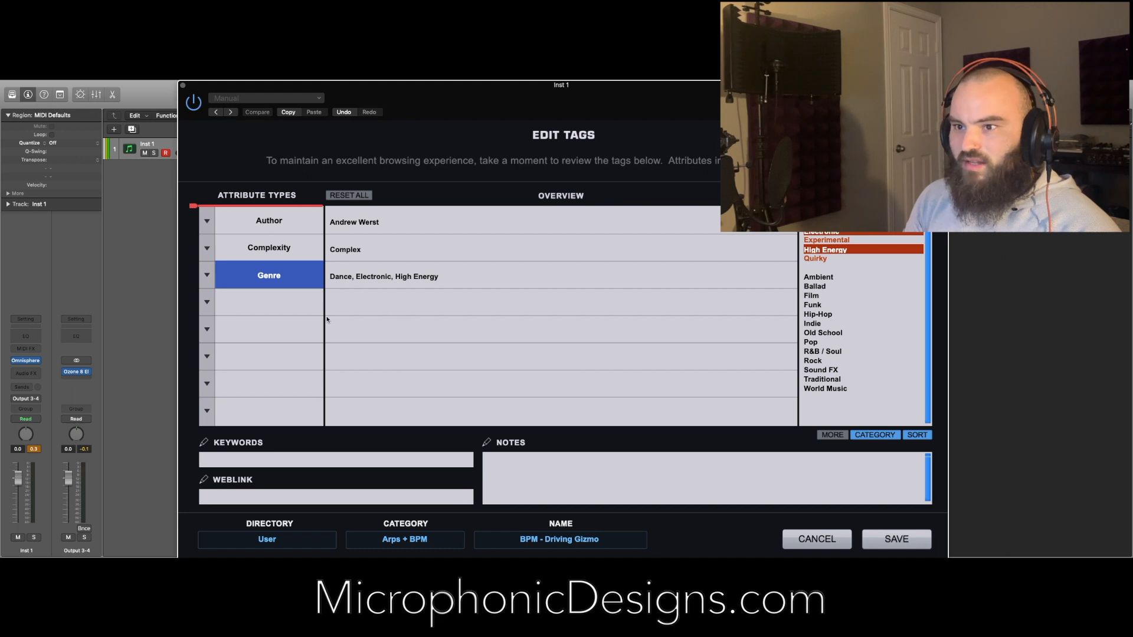
click(207, 302)
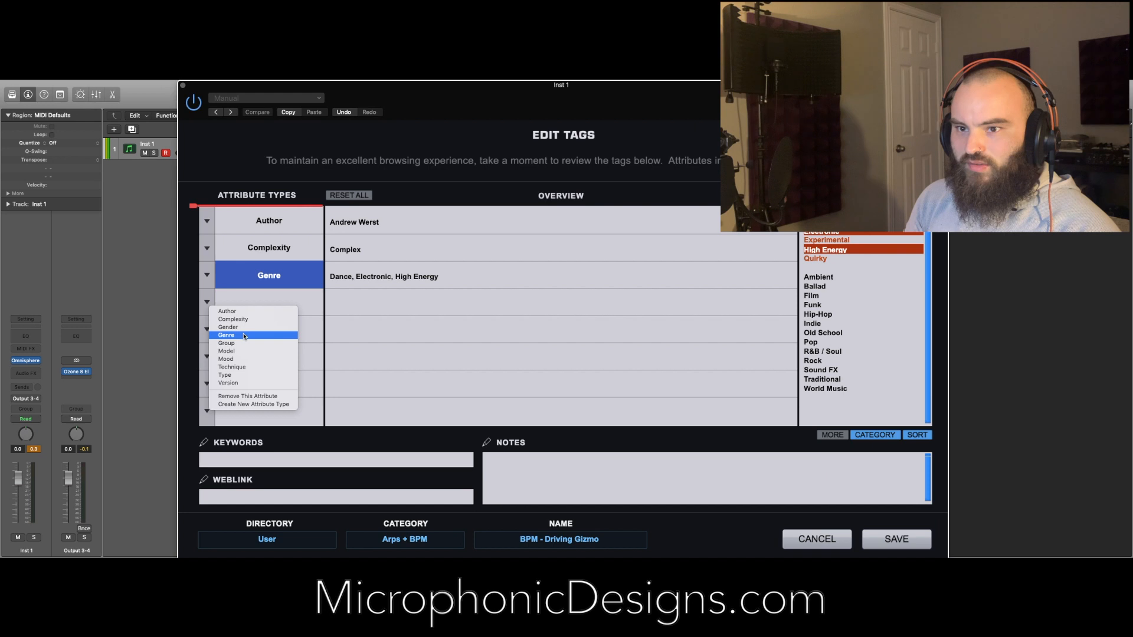
click(242, 343)
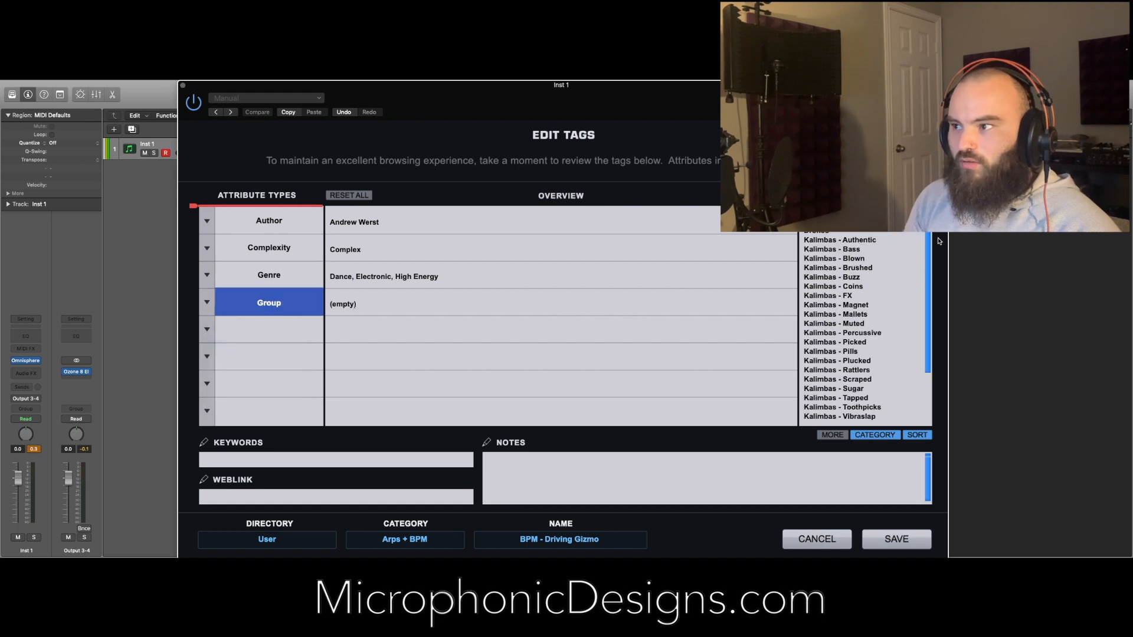
scroll(919, 317, down, 4)
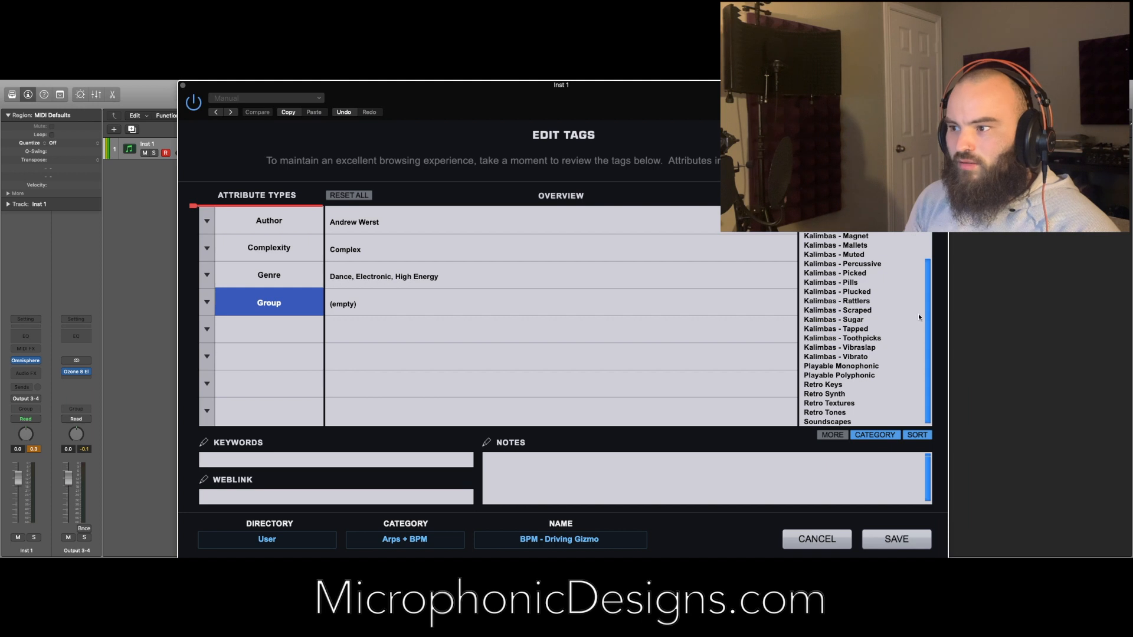
scroll(923, 256, up, 3)
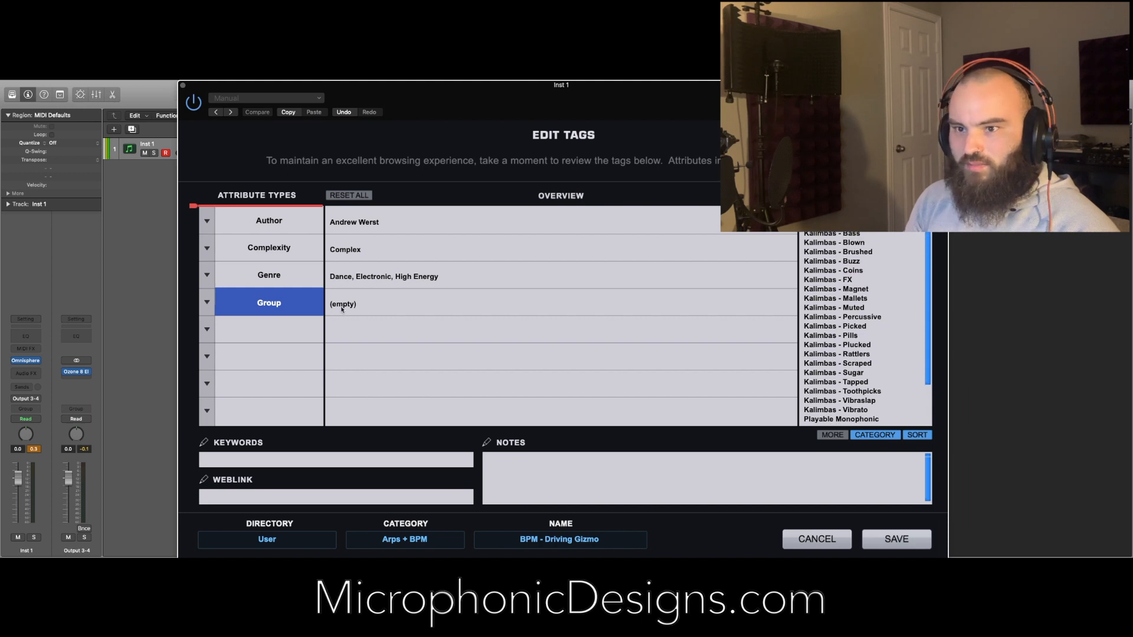
click(218, 301)
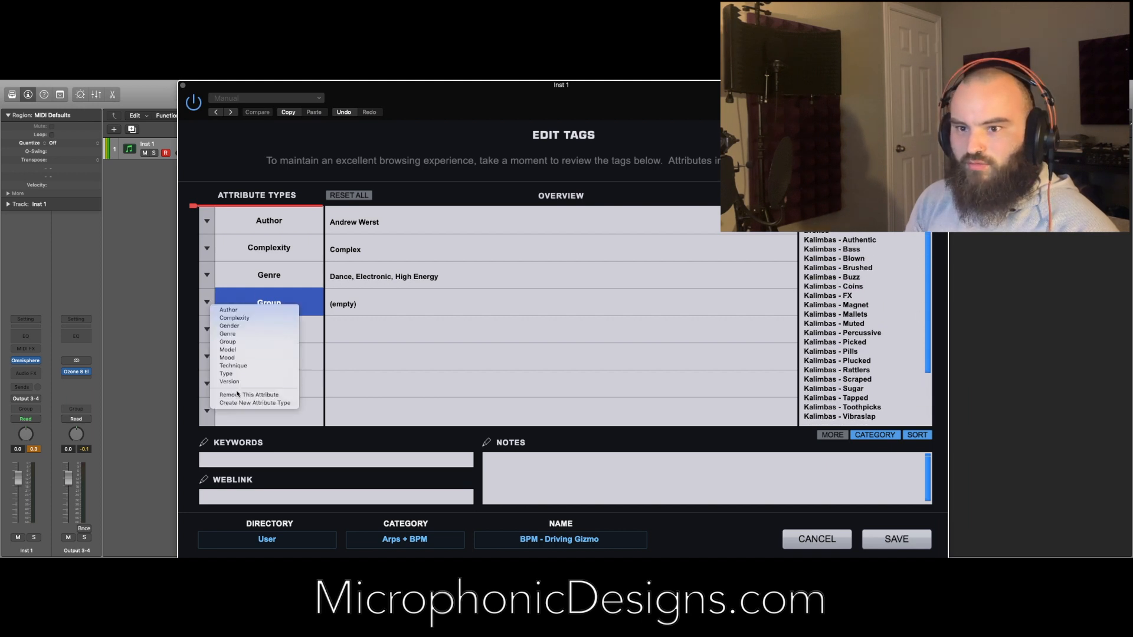
click(249, 395)
click(207, 302)
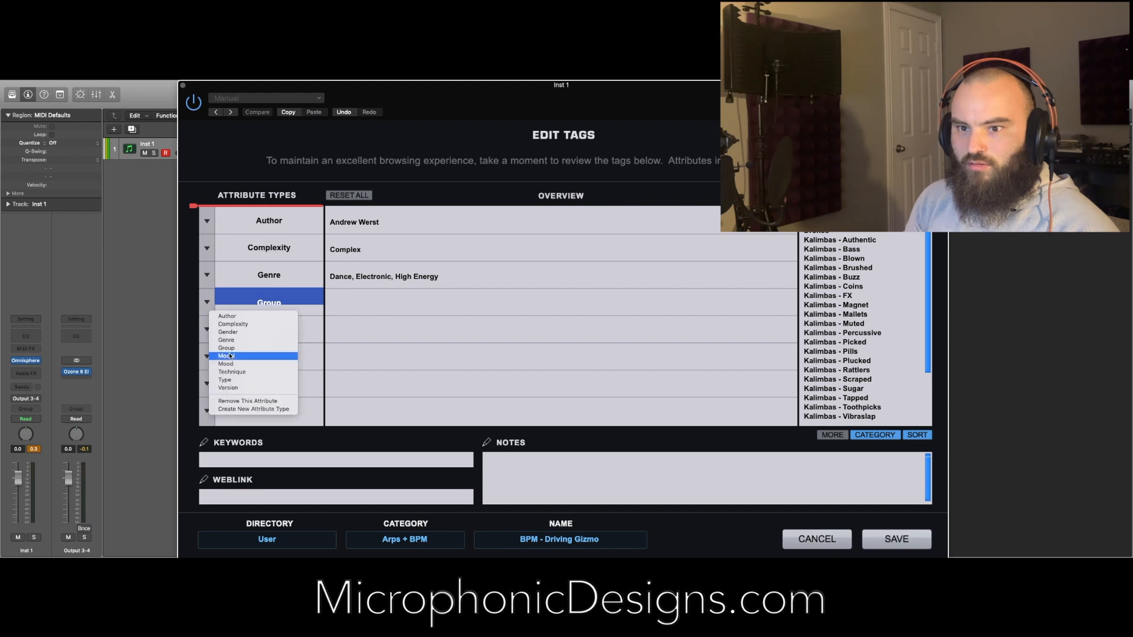
click(241, 356)
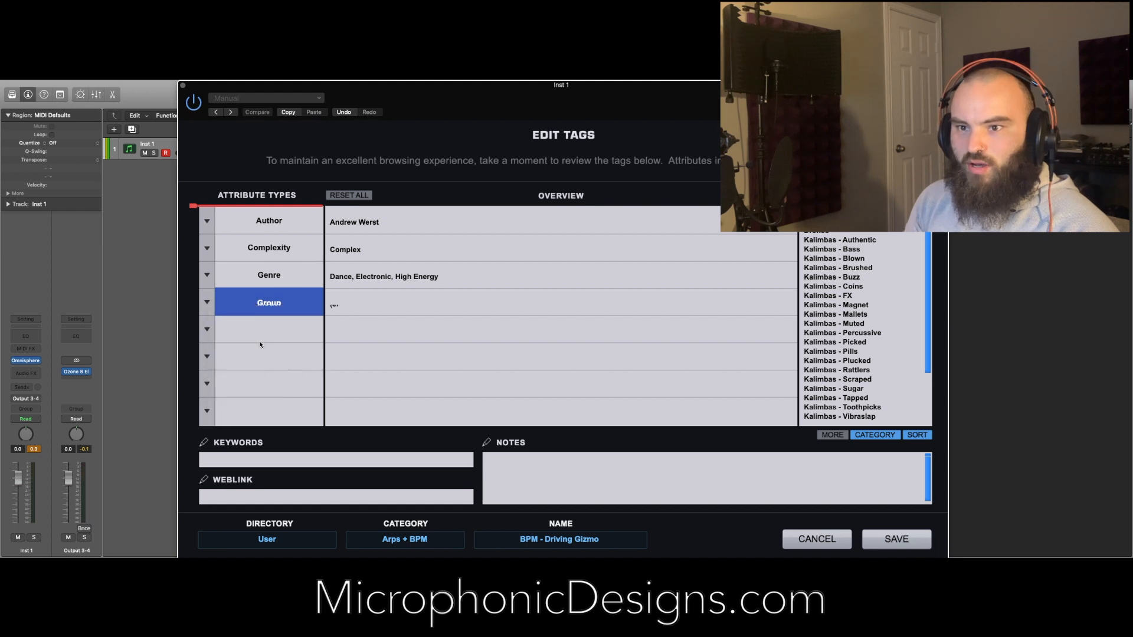
scroll(920, 385, down, 20)
scroll(919, 385, down, 5)
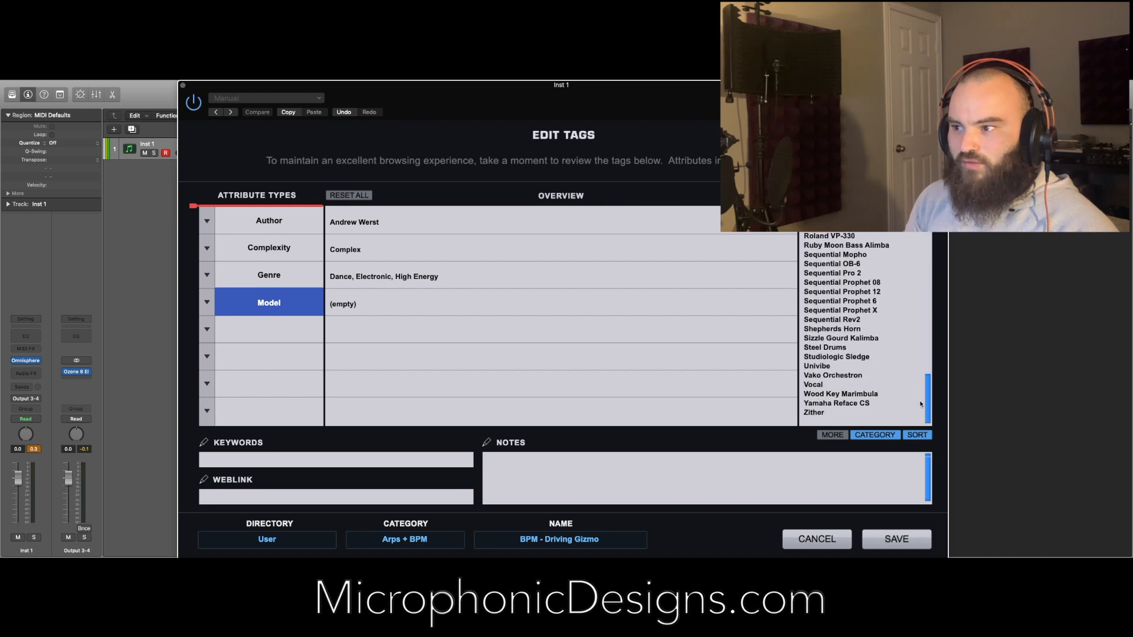
scroll(886, 354, up, 12)
click(207, 302)
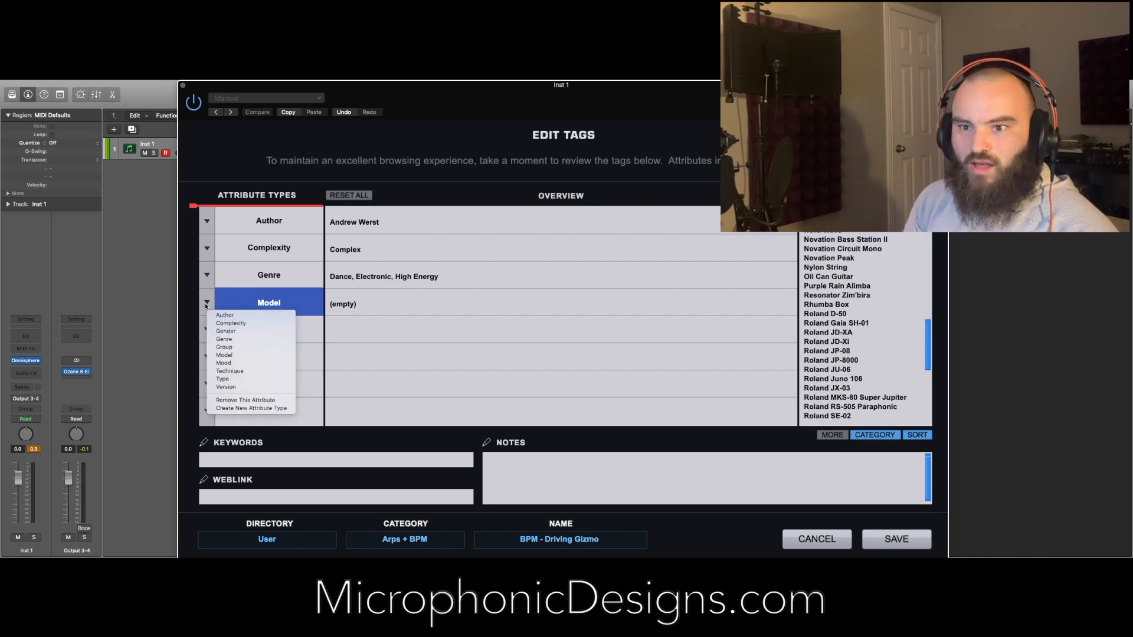
click(238, 400)
- Set the fourth attribute row to Mood and tag it Energetic, Fun and Upbeat
click(213, 302)
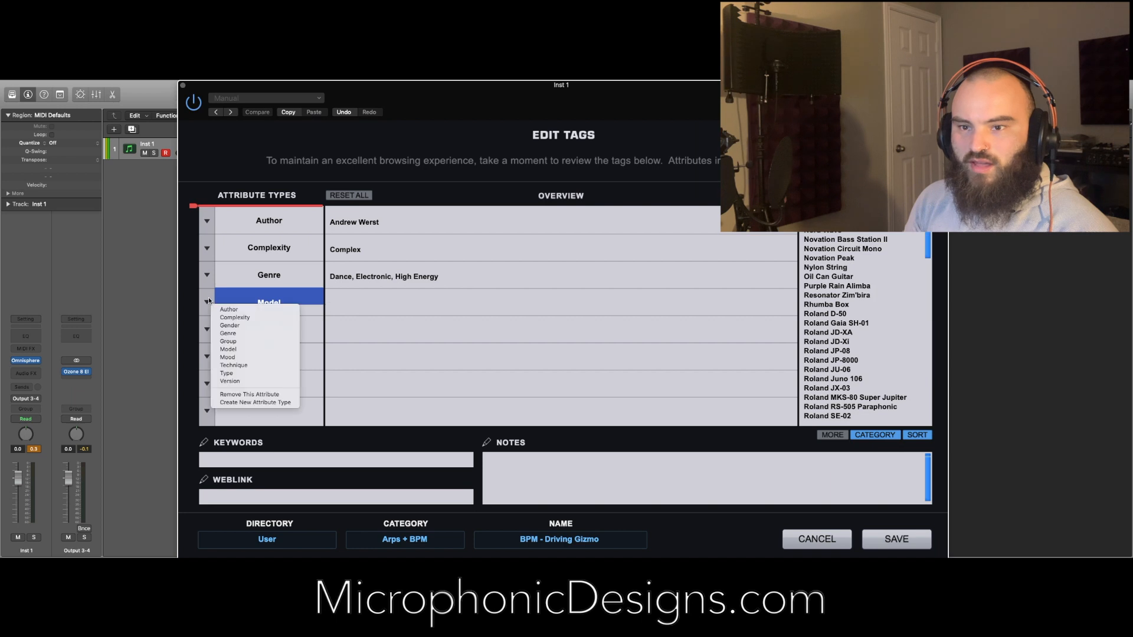
click(244, 350)
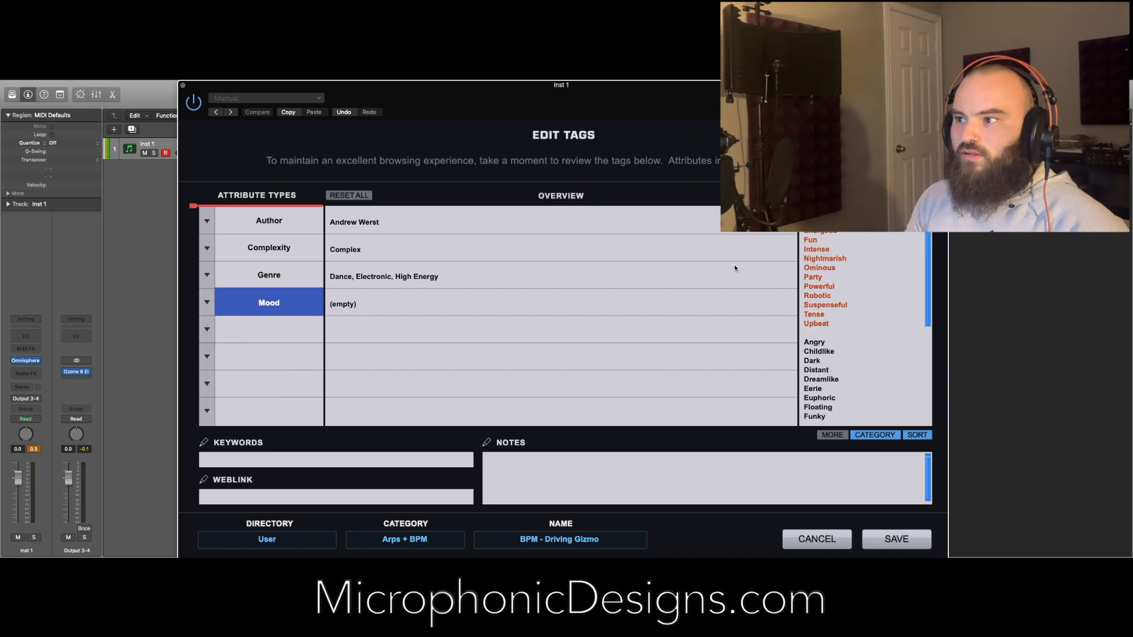
click(823, 241)
click(825, 233)
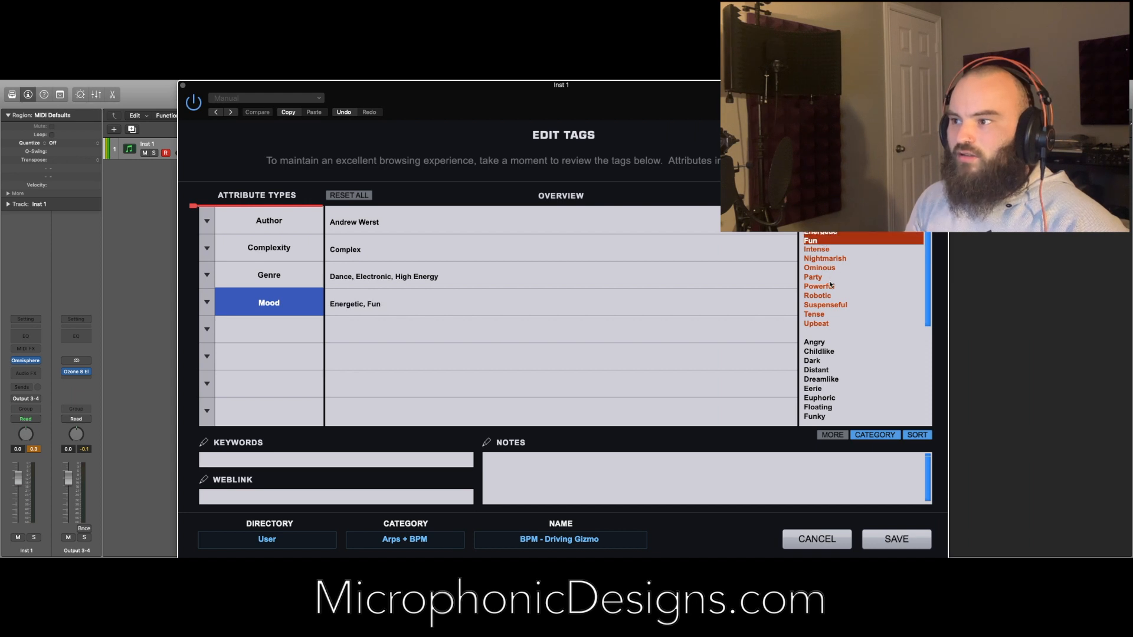
click(857, 322)
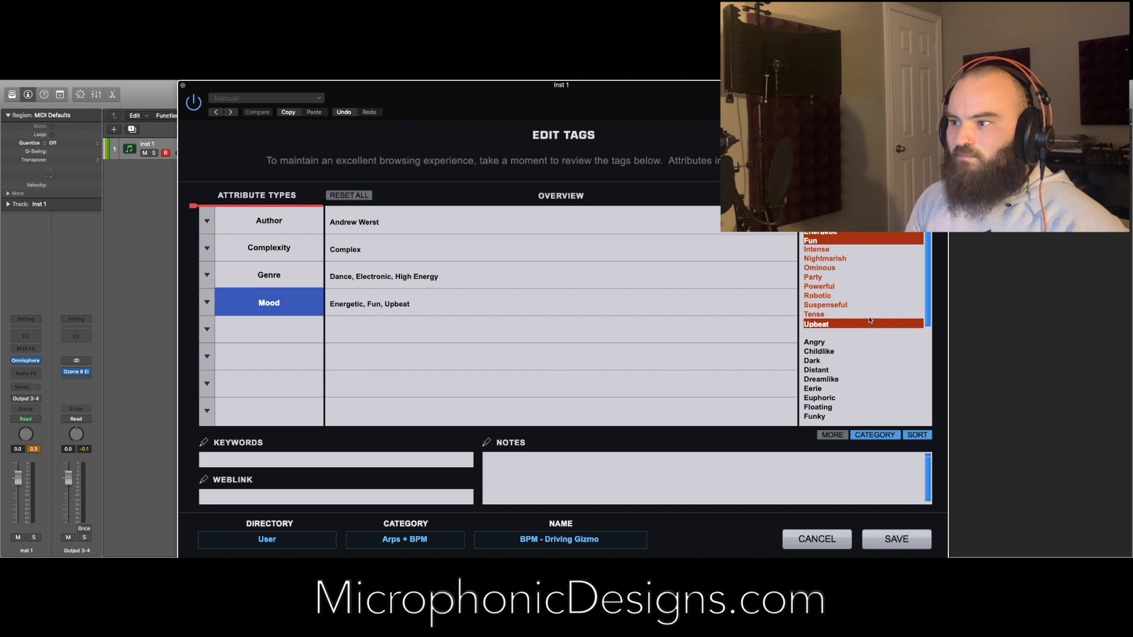
- Look through the remaining mood options and add Urgent to the Mood tags
scroll(929, 316, down, 1)
scroll(928, 317, down, 4)
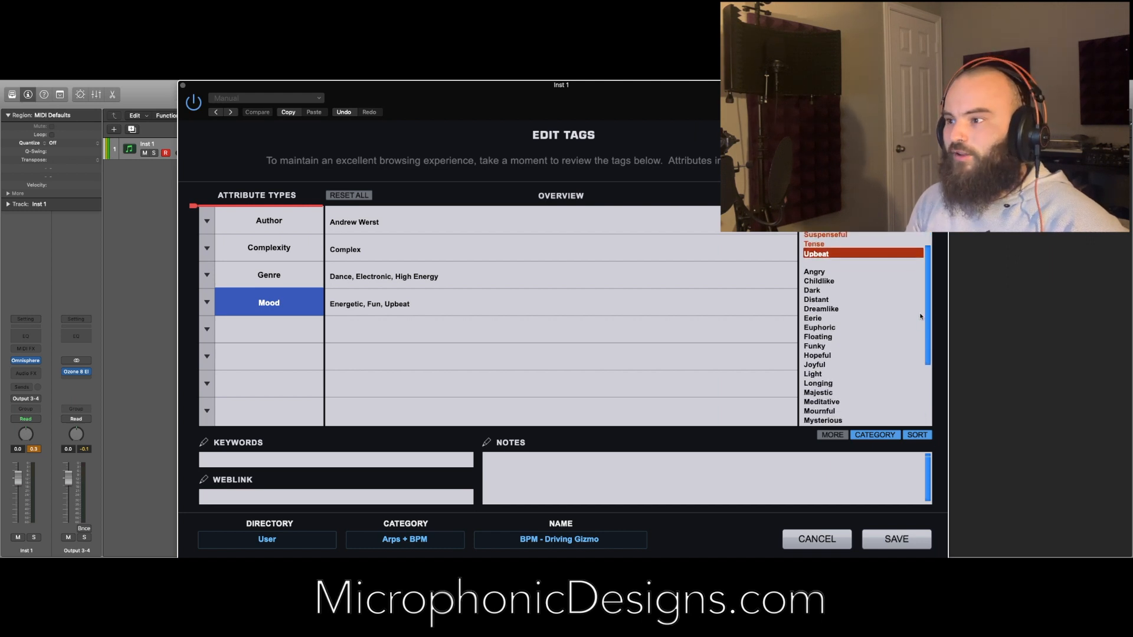
click(921, 313)
click(920, 311)
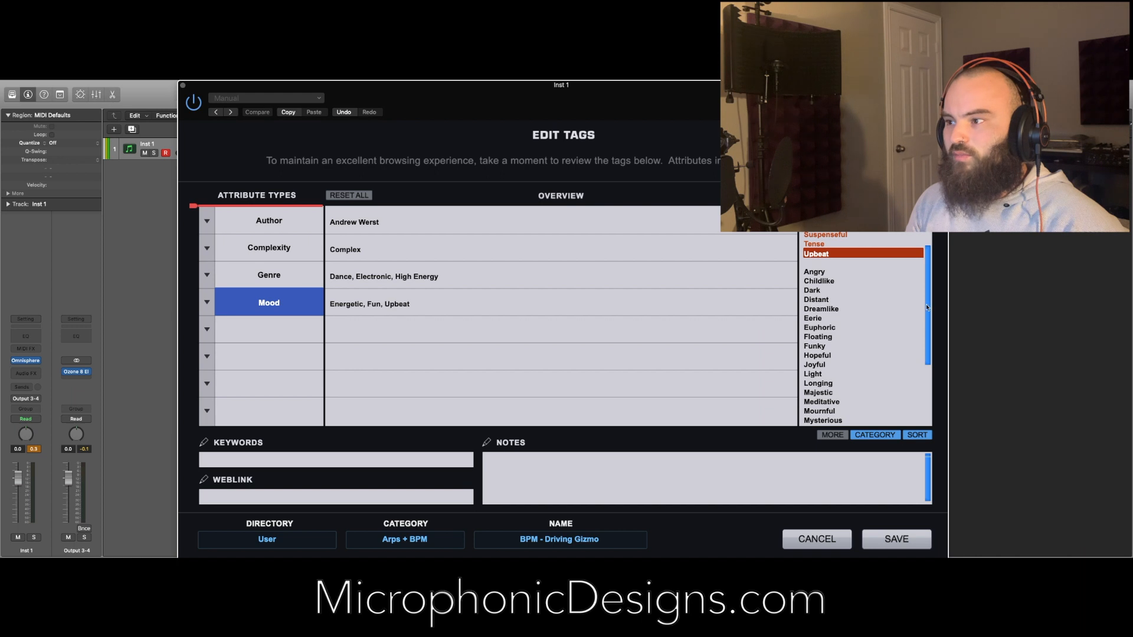
scroll(928, 308, down, 1)
scroll(925, 312, down, 2)
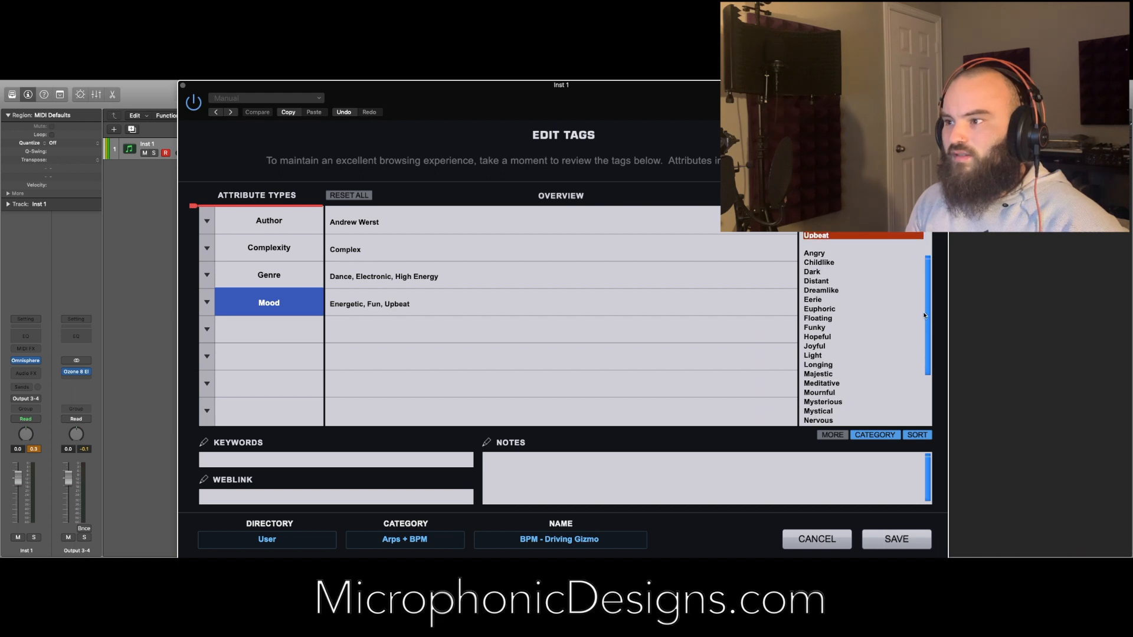
scroll(922, 314, down, 3)
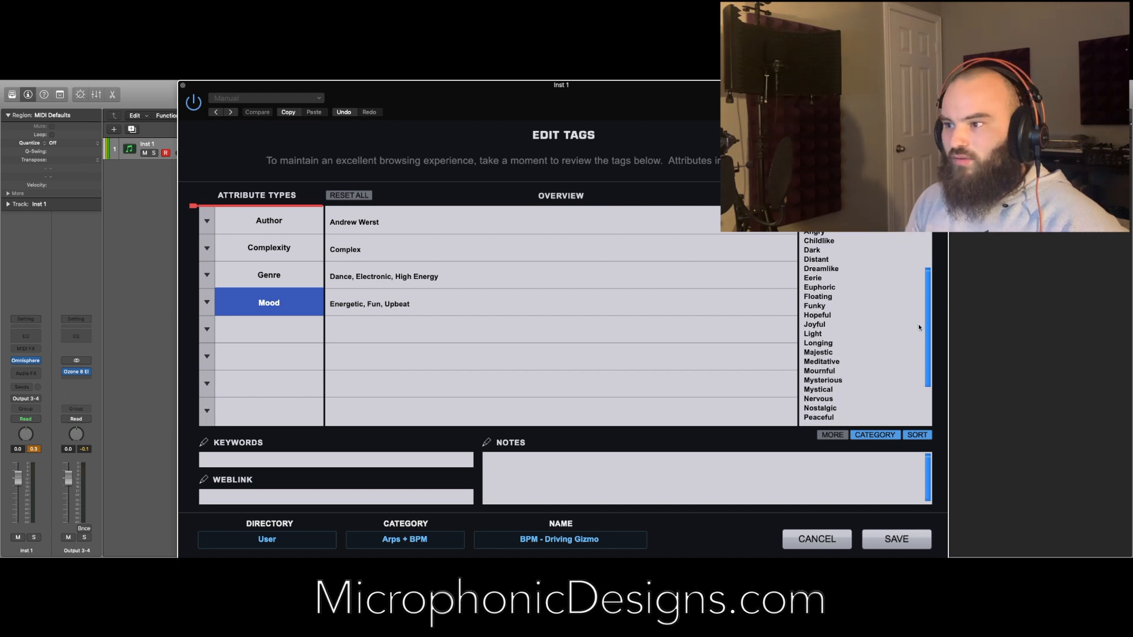
scroll(916, 339, down, 5)
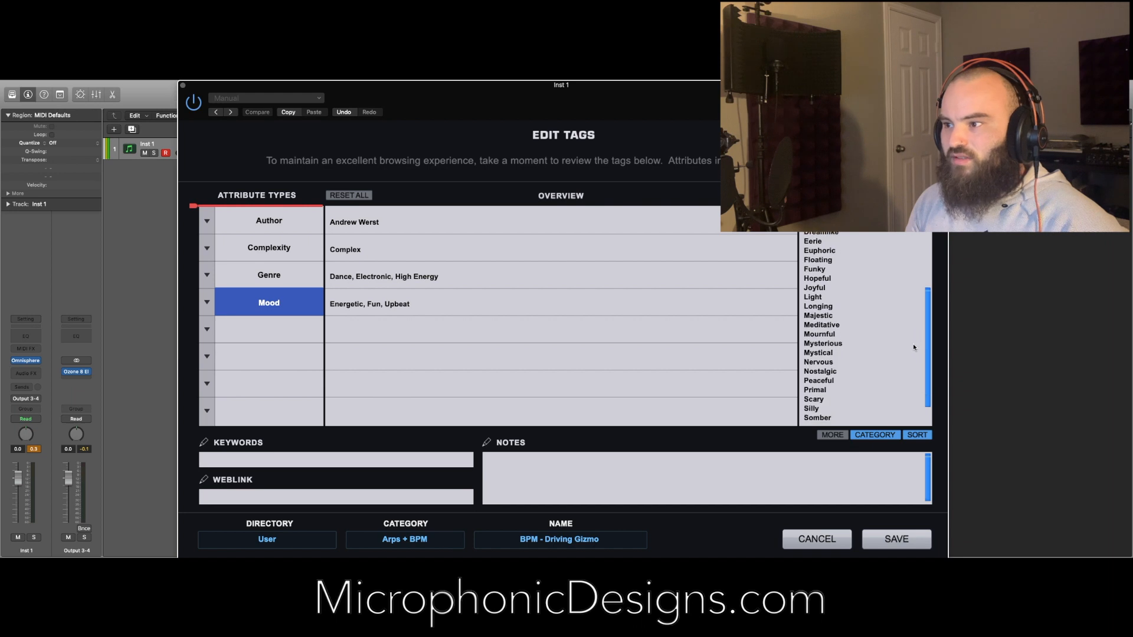
scroll(911, 358, down, 2)
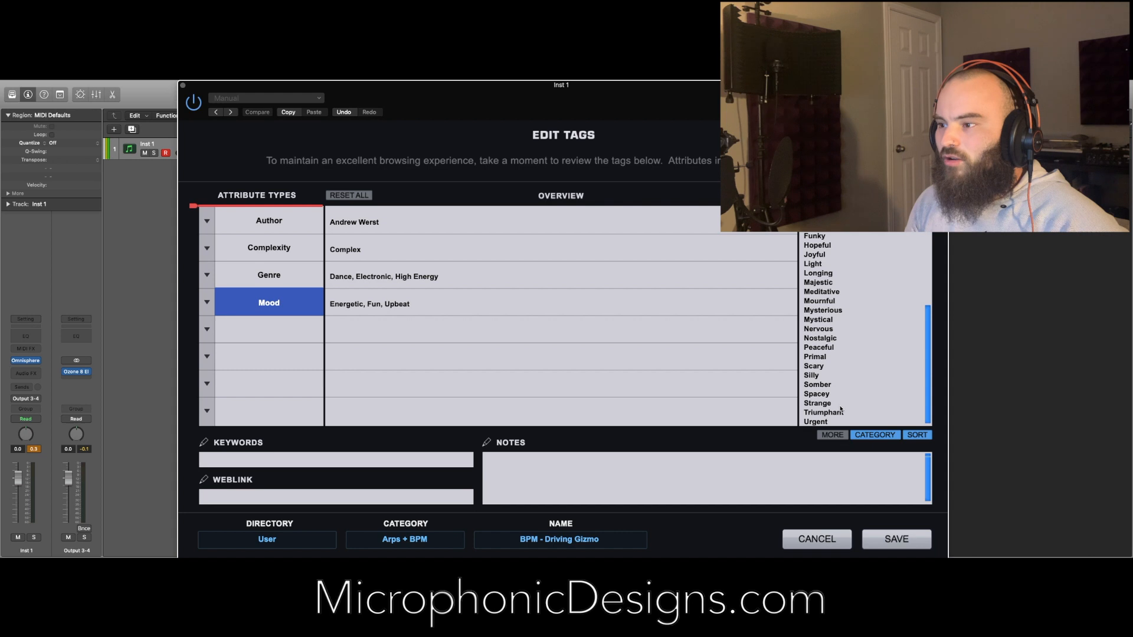
click(825, 422)
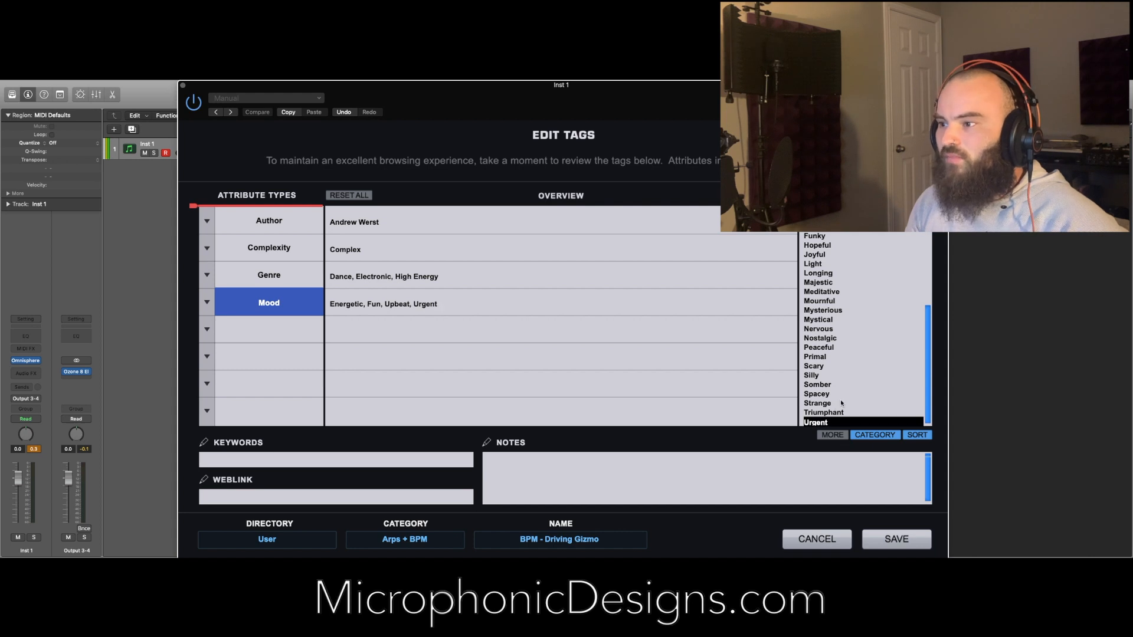
click(280, 332)
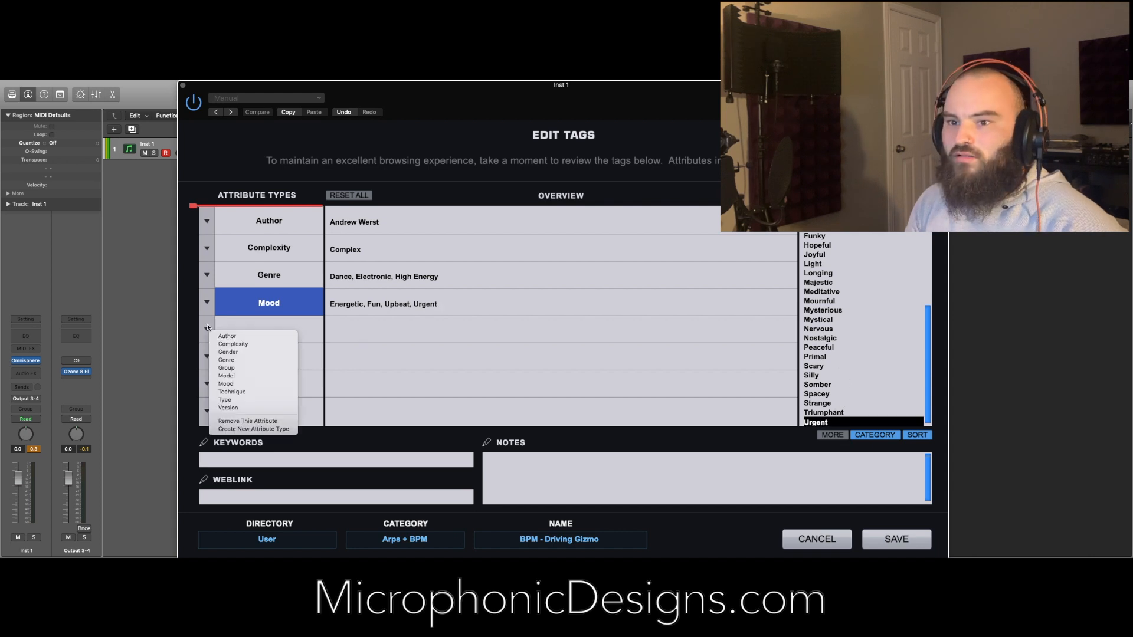
click(323, 357)
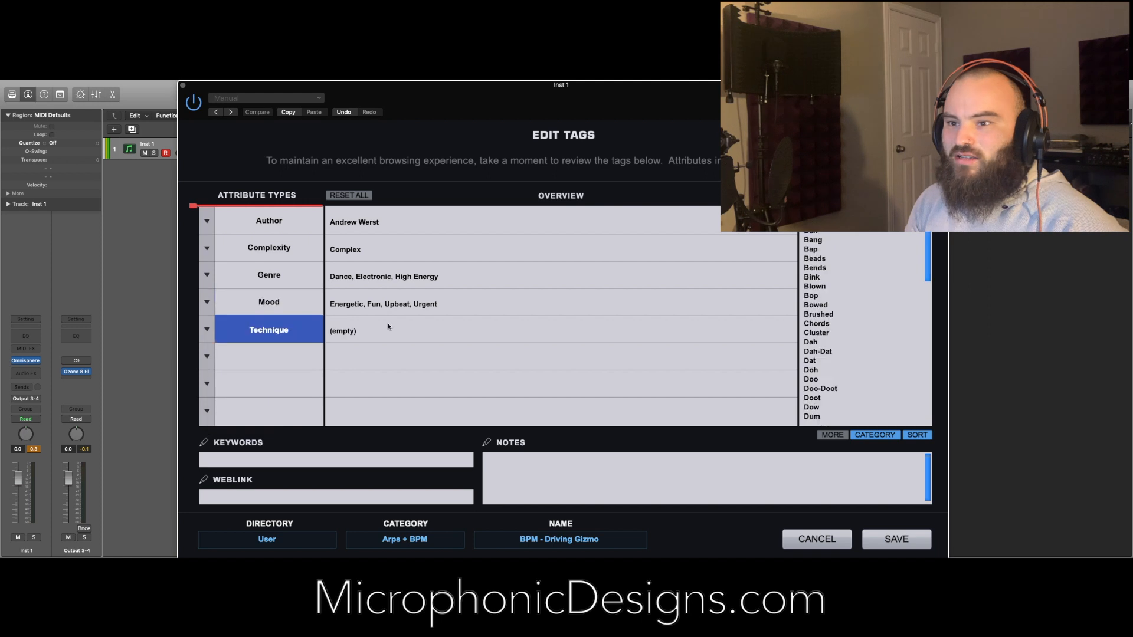
drag(931, 246, 916, 391)
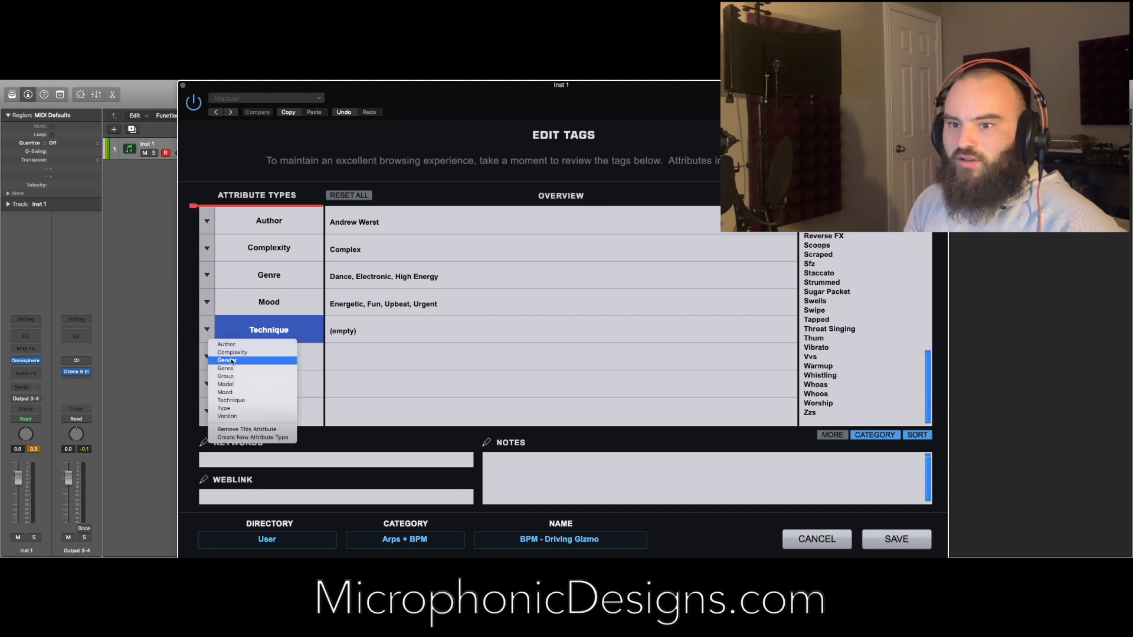
click(247, 429)
- Set the fifth attribute row to Type and tag it Aggressive Synths, BPM Combo and BPM Electronic
click(247, 330)
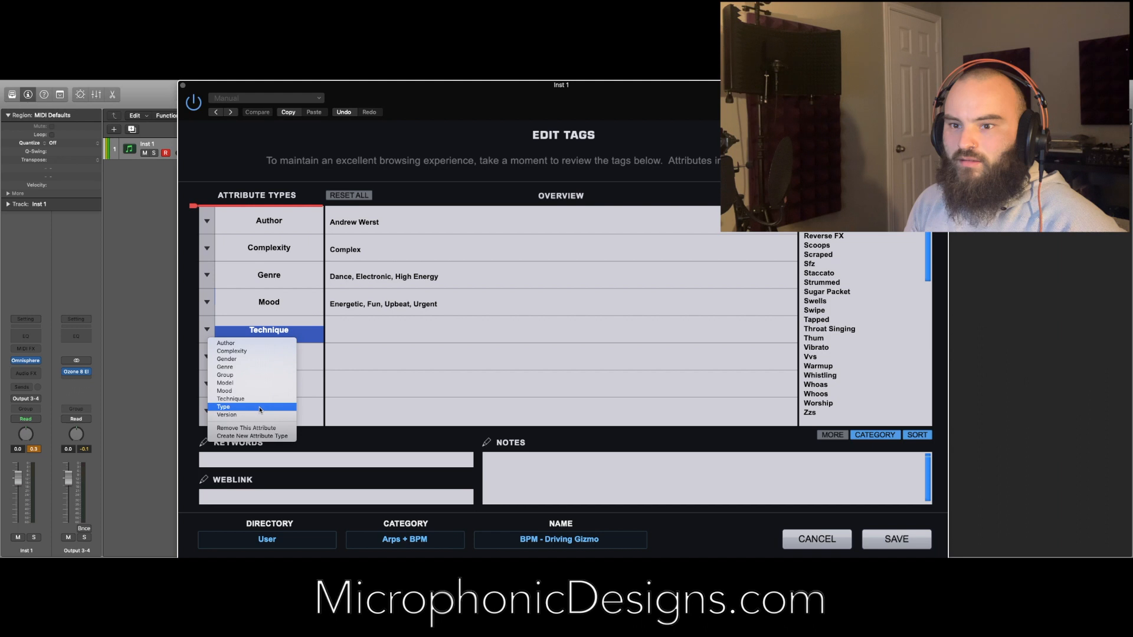
click(234, 407)
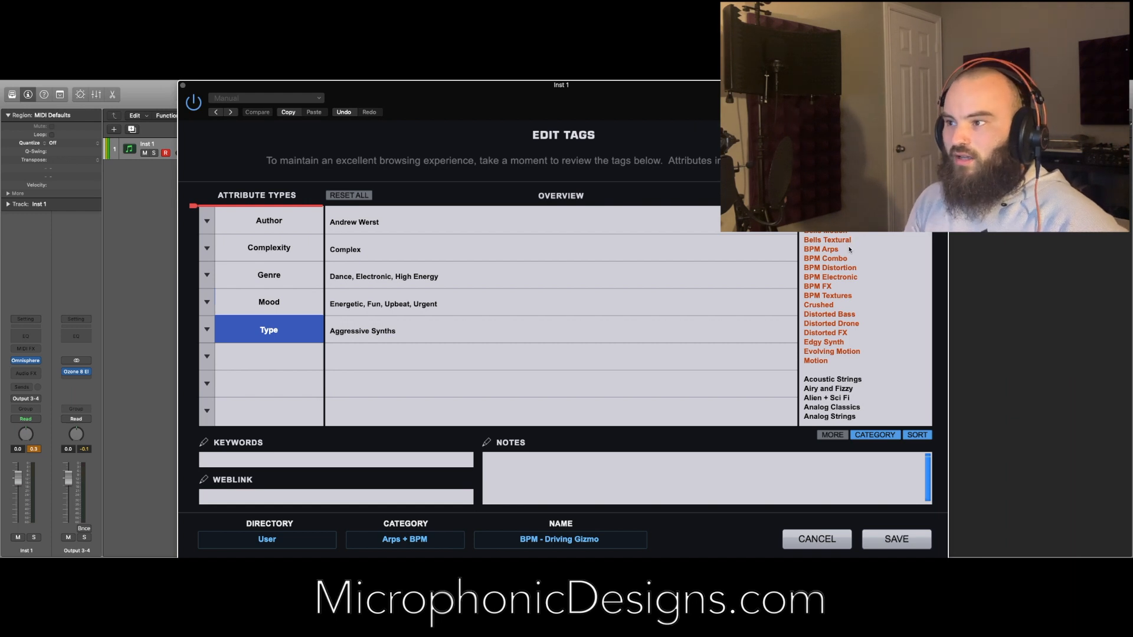
click(848, 278)
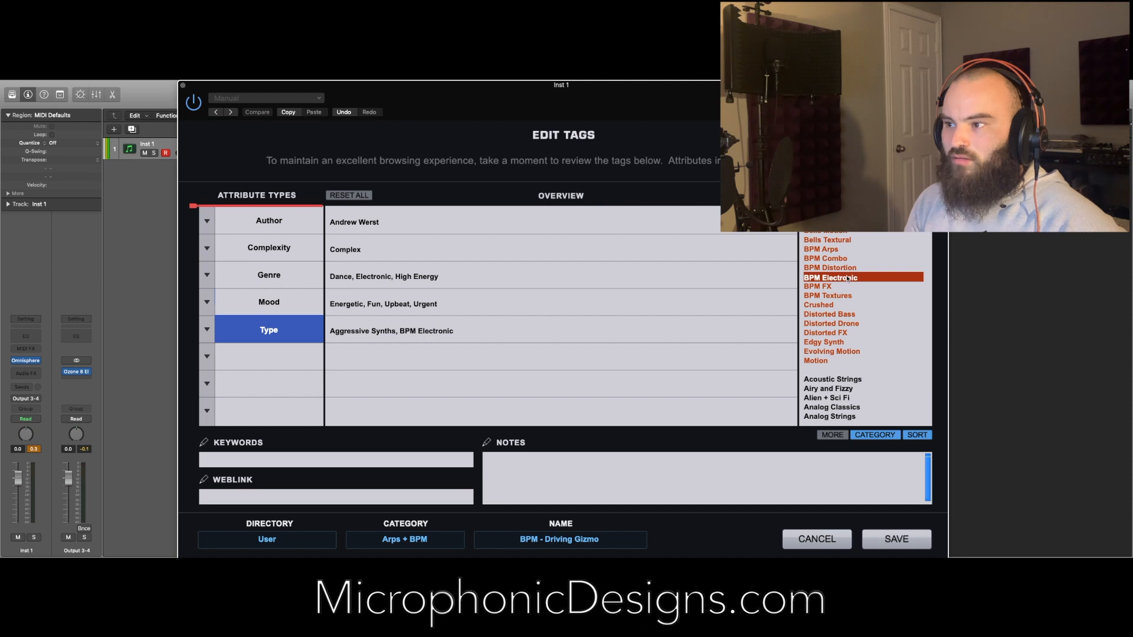
click(850, 259)
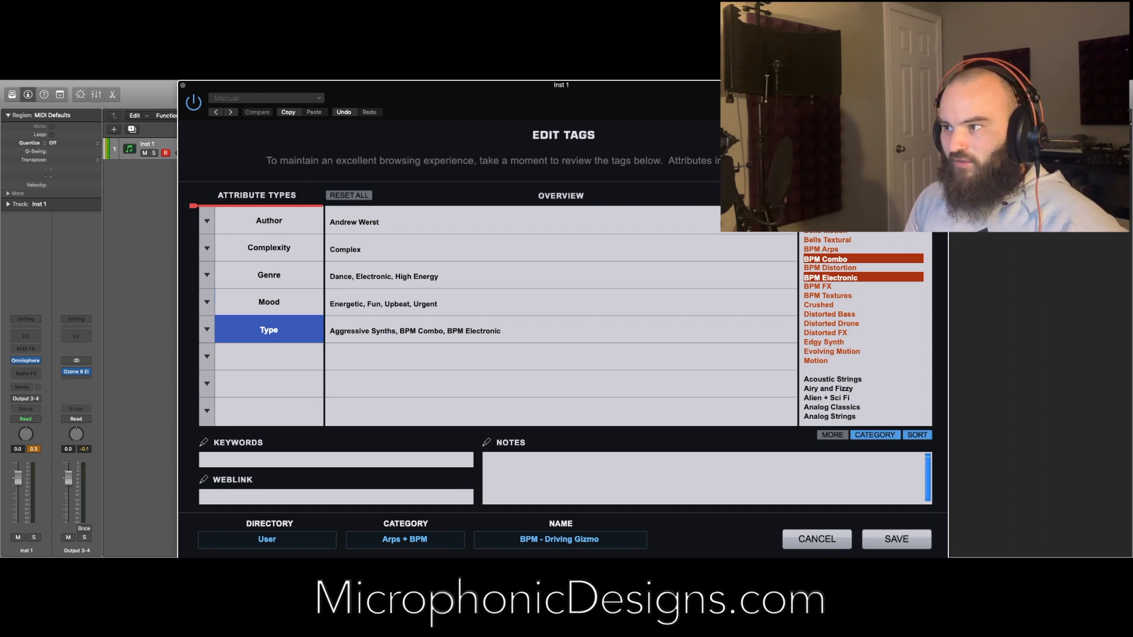
- Look through the remaining type options and add BPM Pulsing to the Type tags
scroll(863, 328, down, 1)
scroll(928, 289, down, 10)
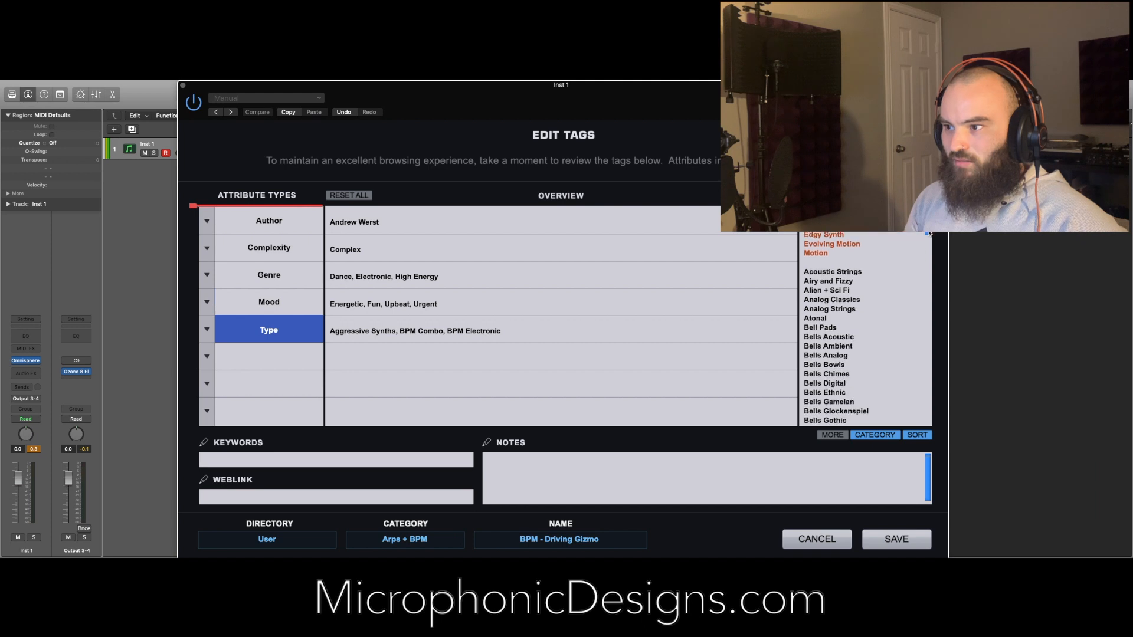
scroll(928, 289, up, 3)
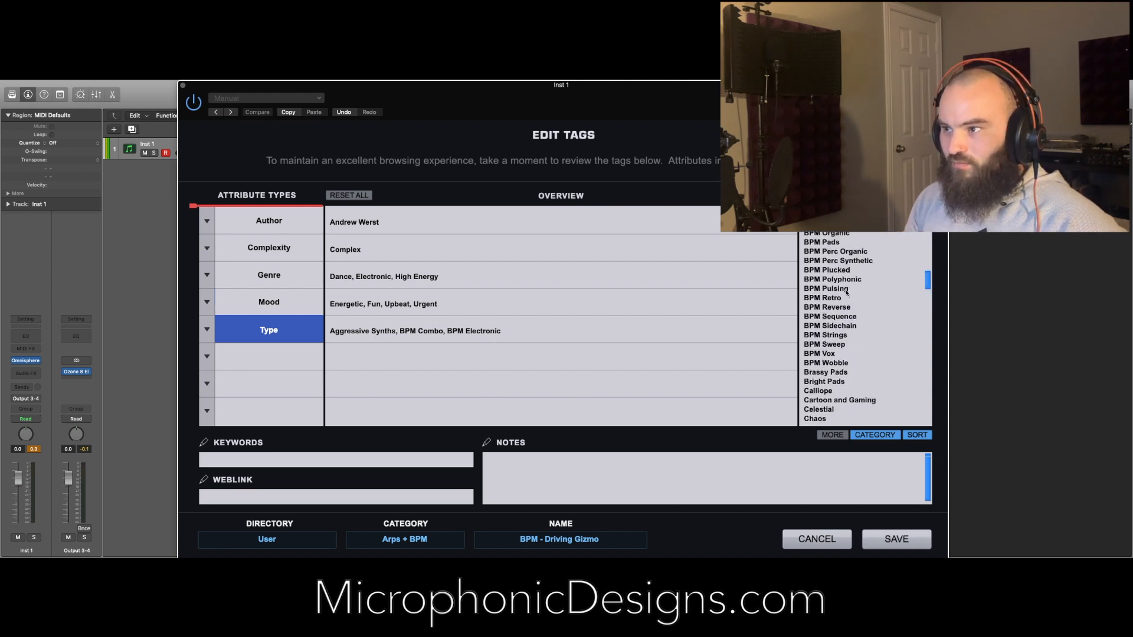
click(863, 289)
scroll(926, 282, up, 3)
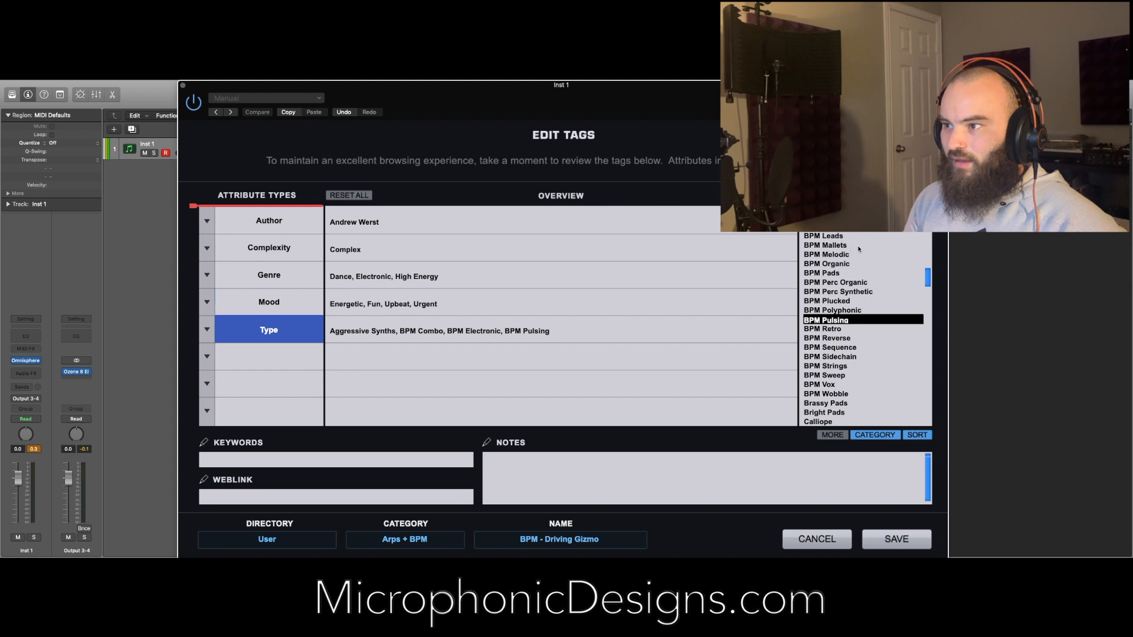
scroll(928, 272, up, 6)
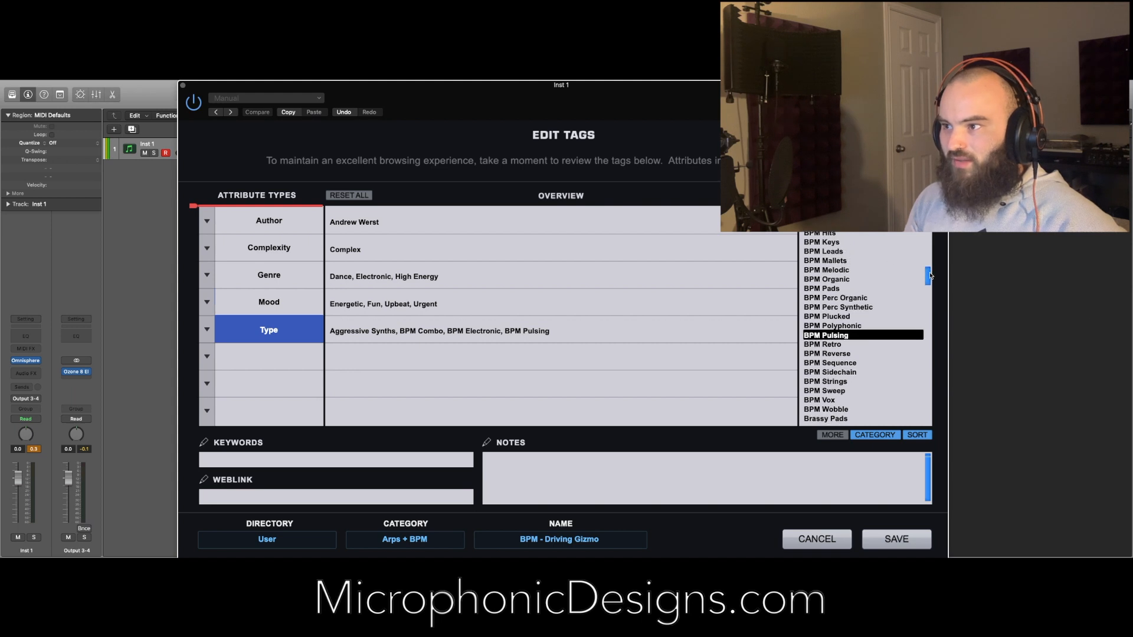
drag(931, 273, 930, 278)
scroll(907, 269, down, 6)
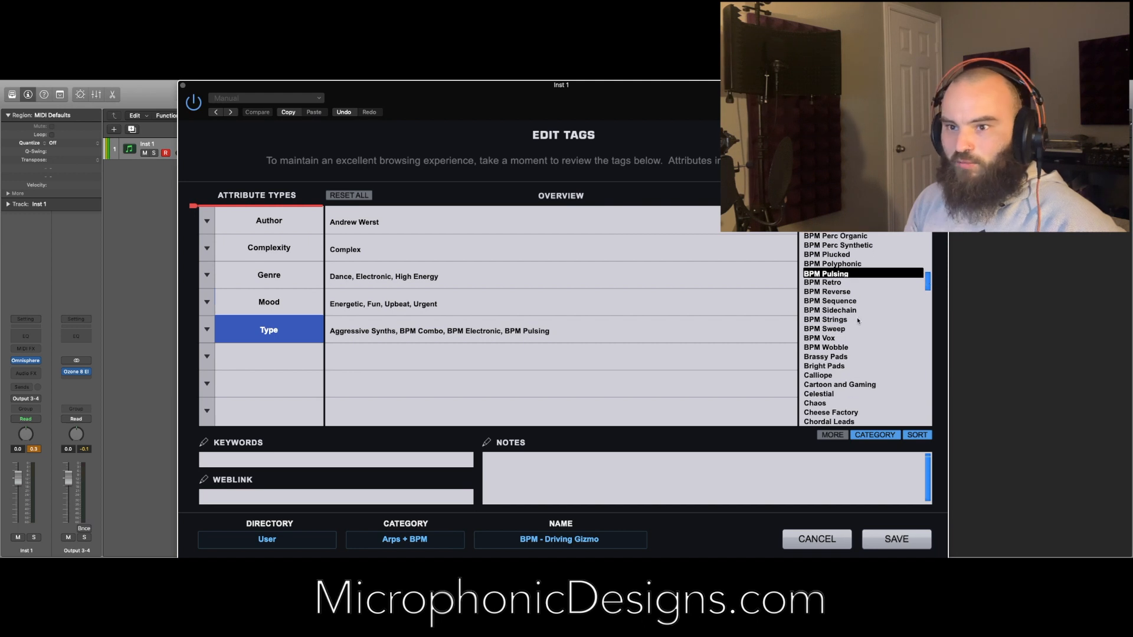
click(267, 353)
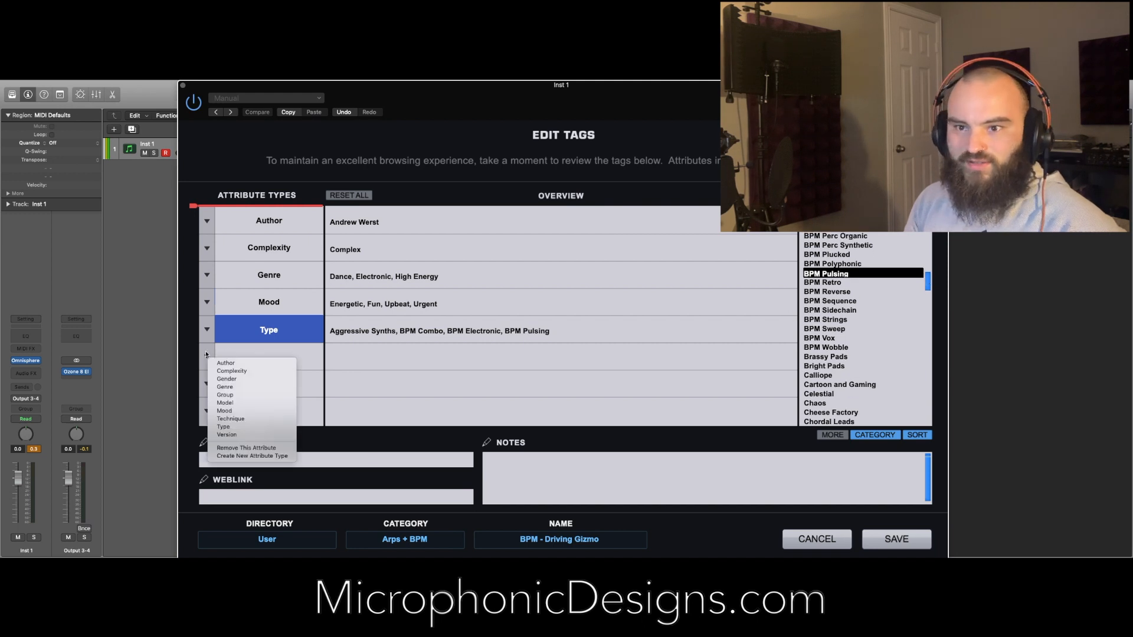
click(238, 436)
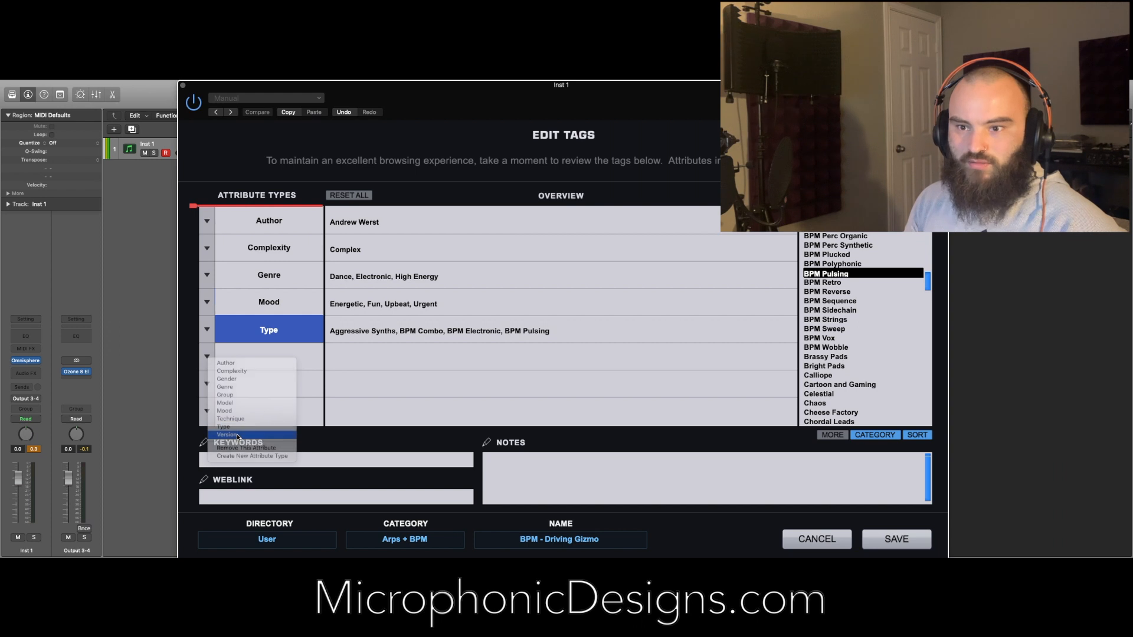
click(365, 353)
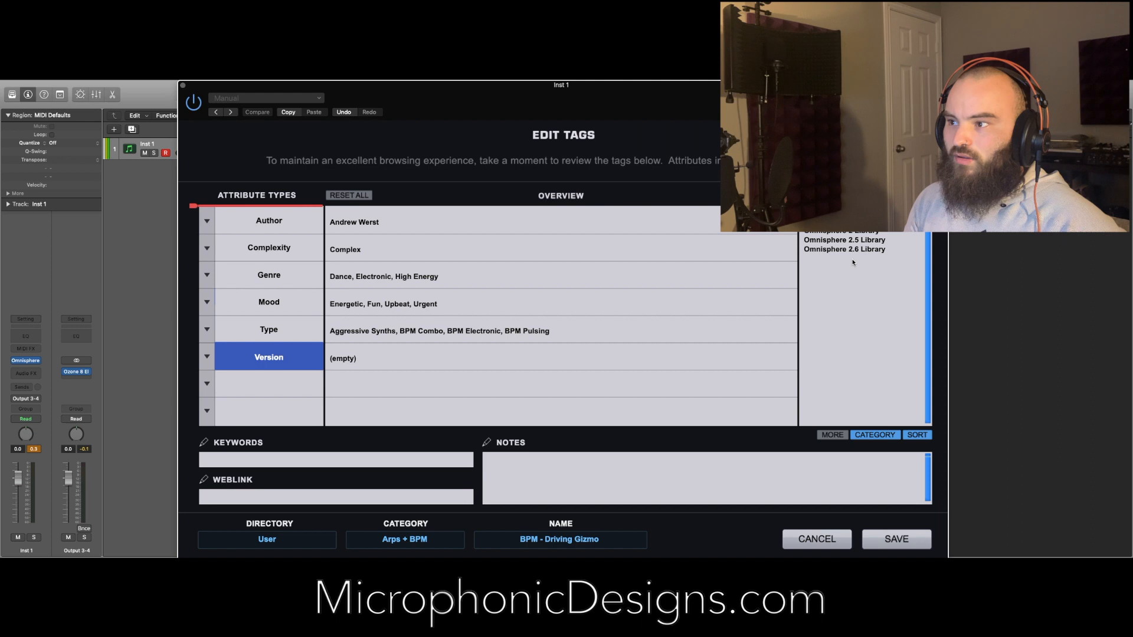
click(223, 367)
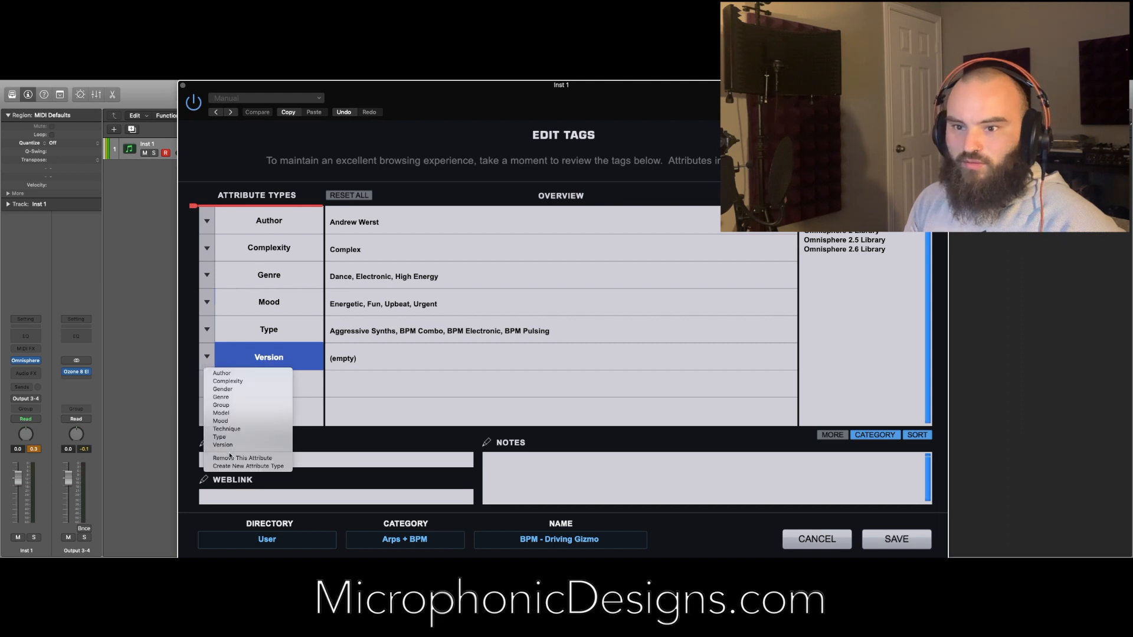
click(293, 463)
- Enter "Pulsing, Fast" as the patch's keywords
click(293, 461)
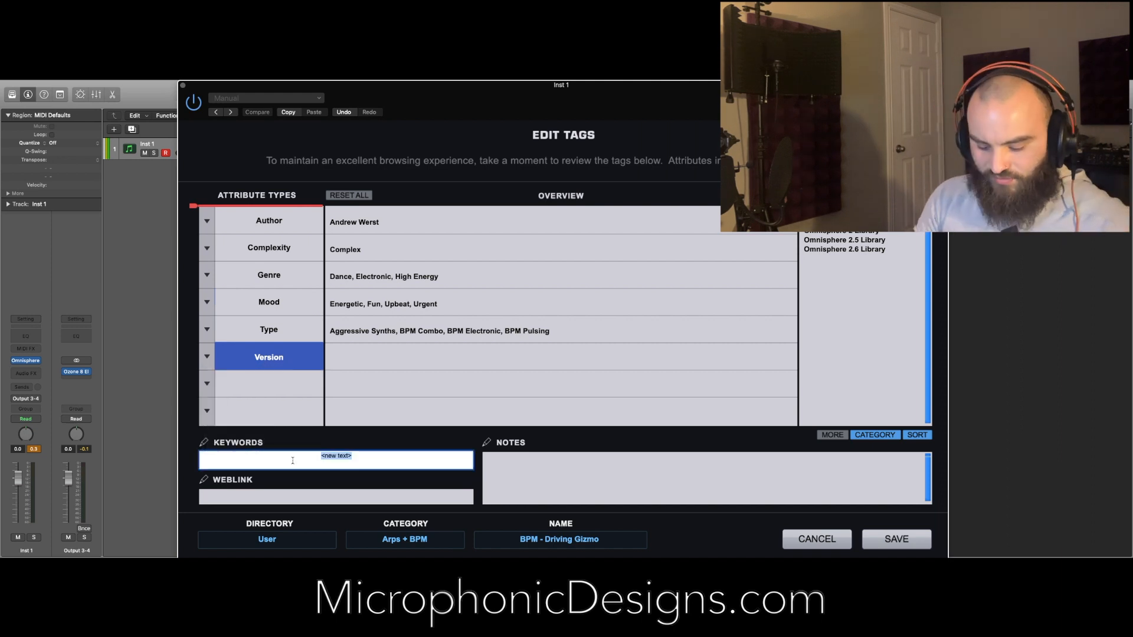
text(Pulsing,)
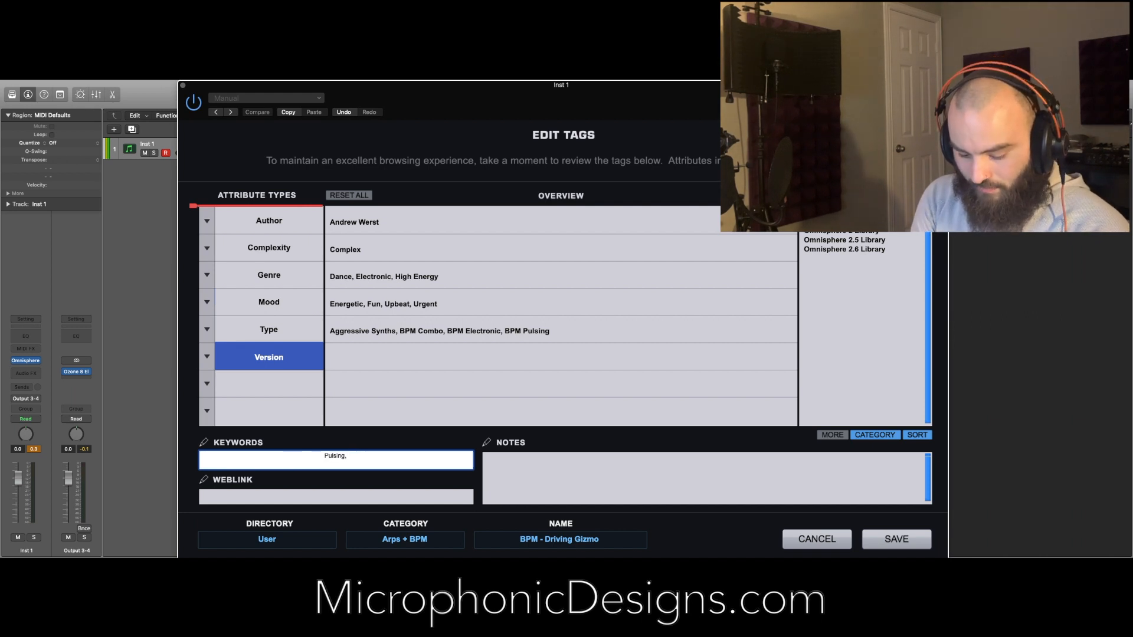
text( Fast,)
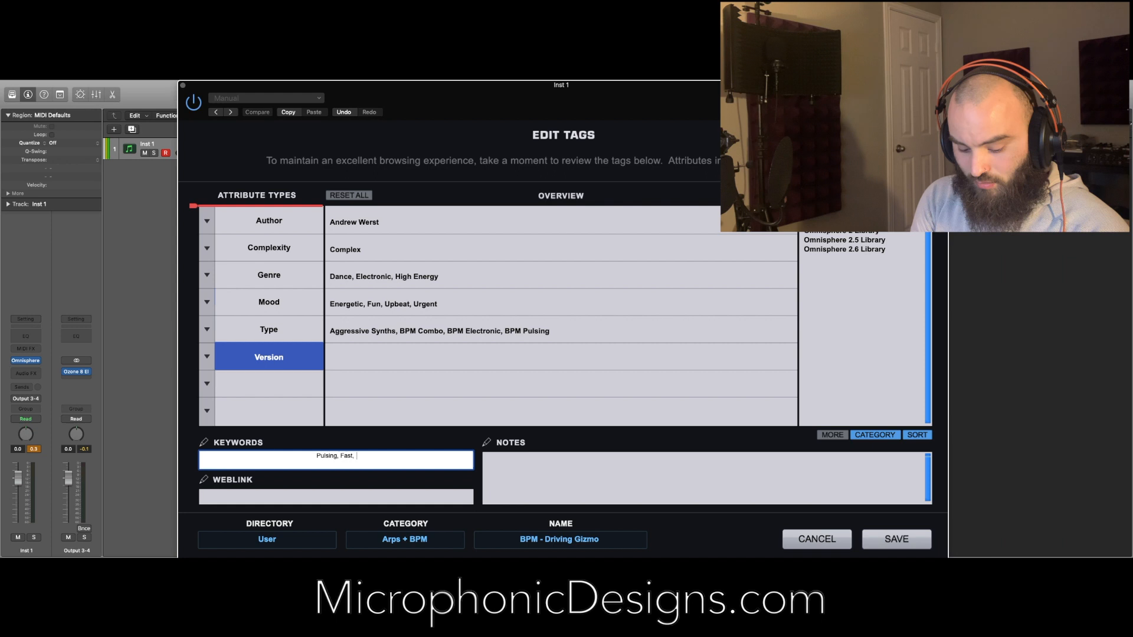
key(BackSpace)
key(BackSpace)
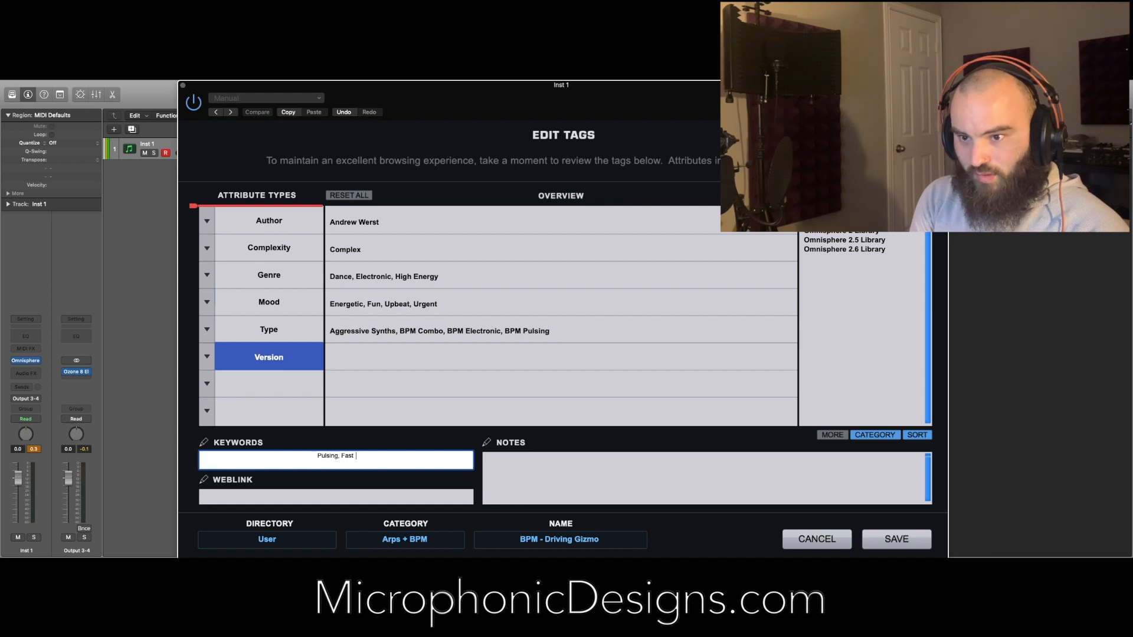
key(Return)
- Begin the patch notes with "This is a 3/4 envelope pattern"
click(485, 478)
text(T)
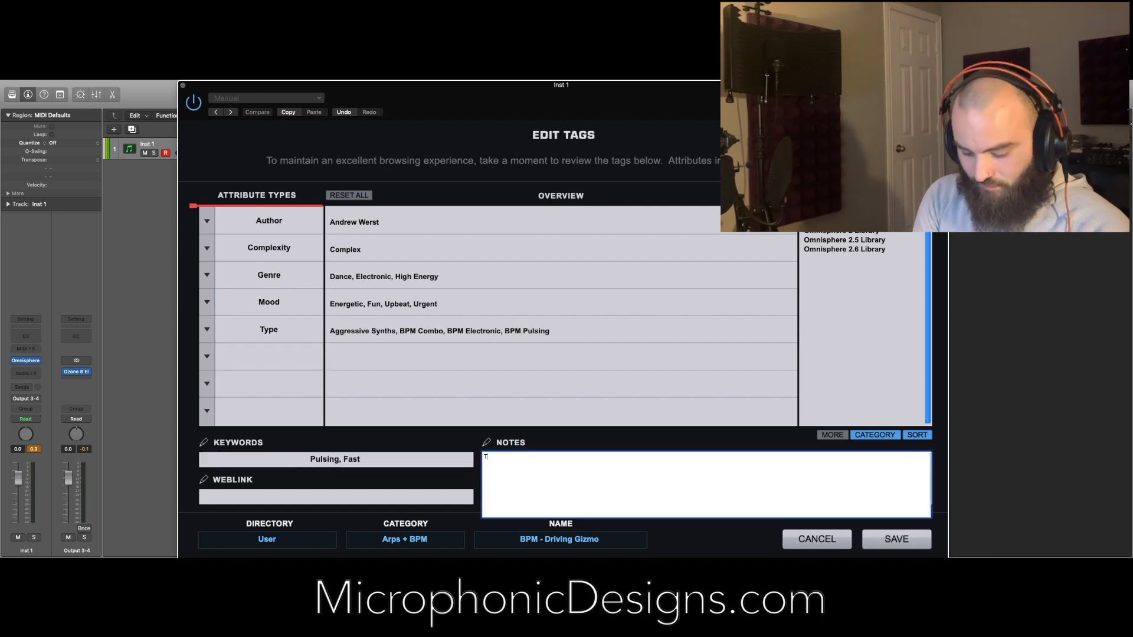
text(his is a thre)
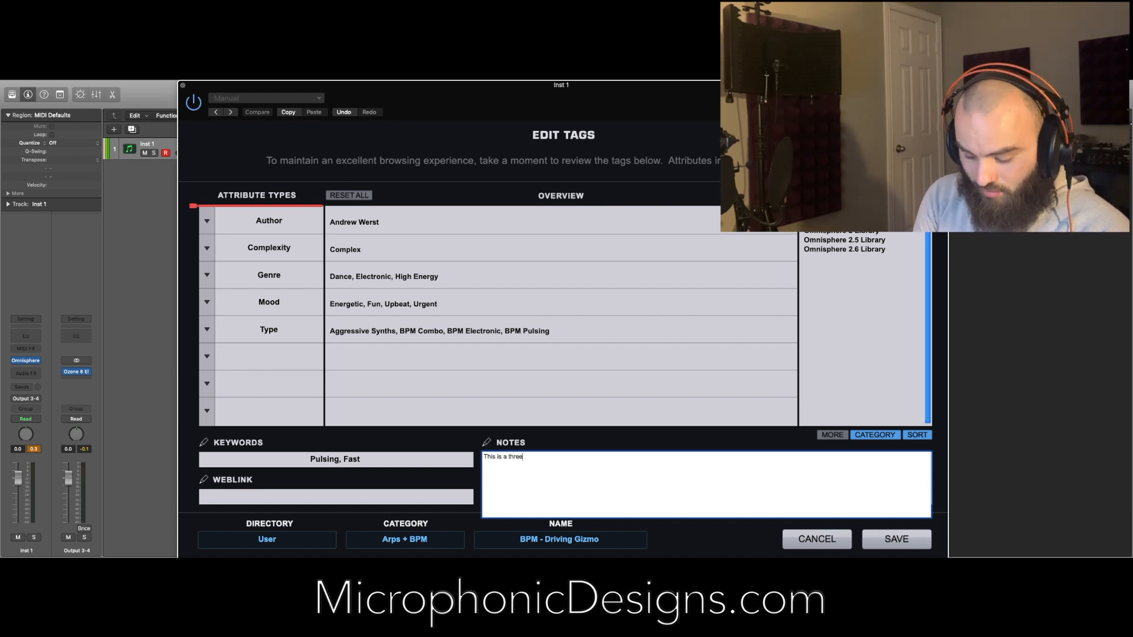
text(e)
key(BackSpace)
key(BackSpace)
key(BackSpace)
text(3/4 envem)
key(BackSpace)
key(BackSpace)
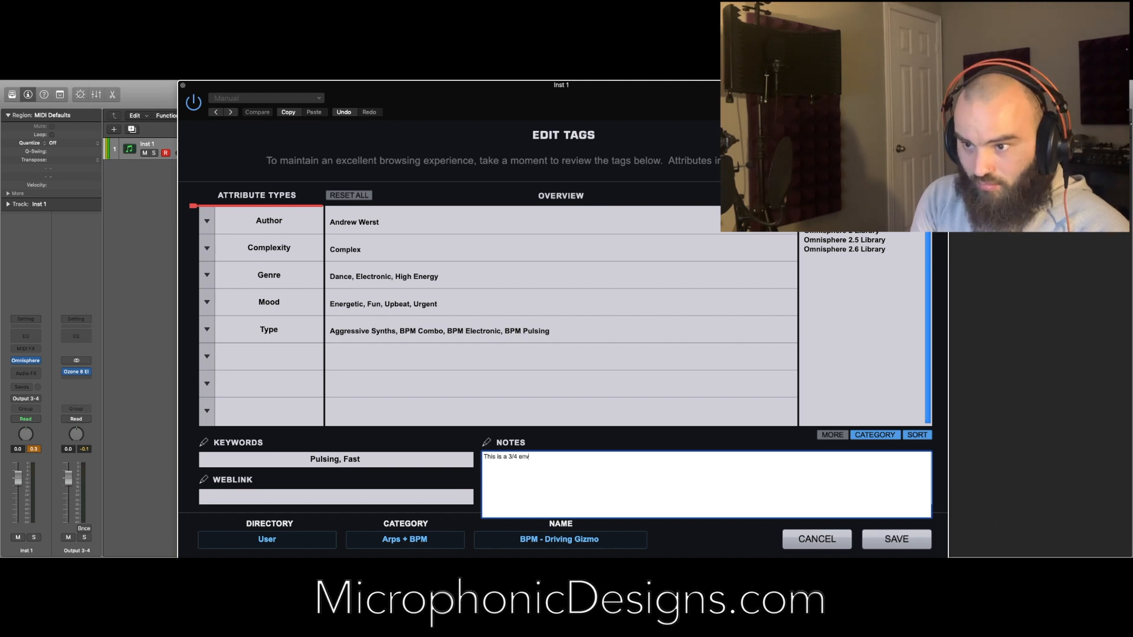
text(elope)
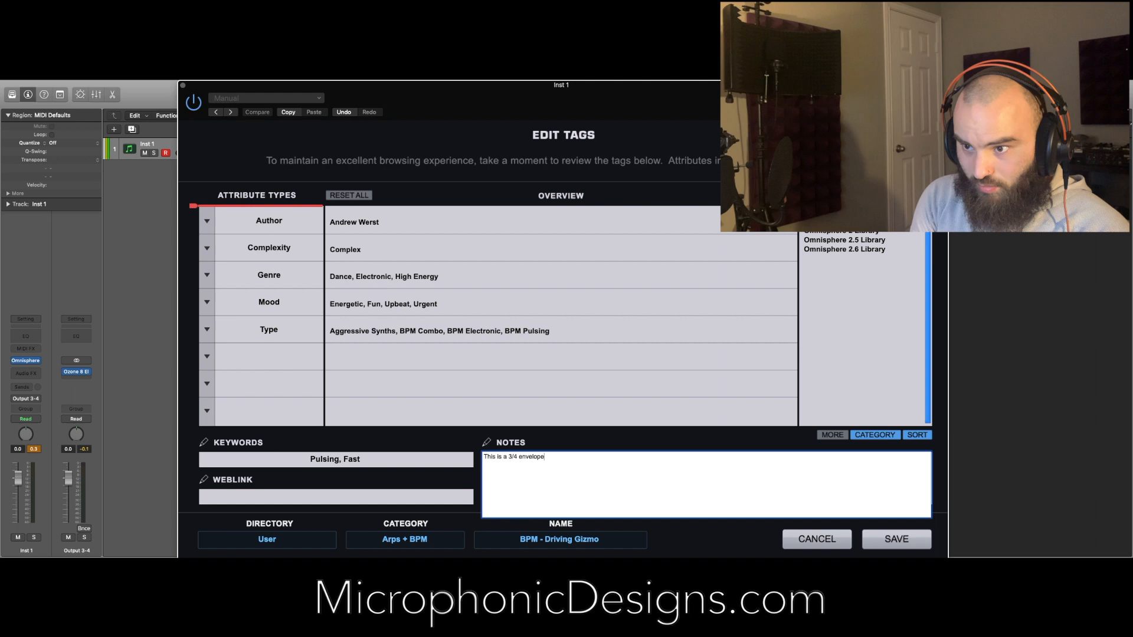
text( pattern.)
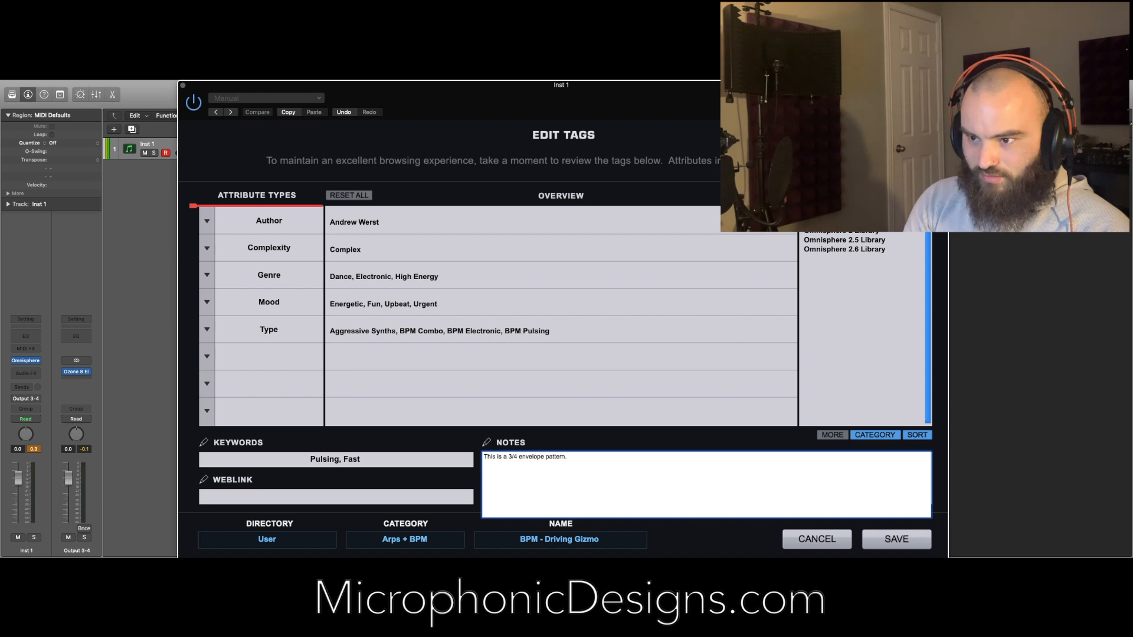
- Extend the first sentence of the notes with "that has two layers and plenty of reverb."
key(BackSpace)
key(BackSpace)
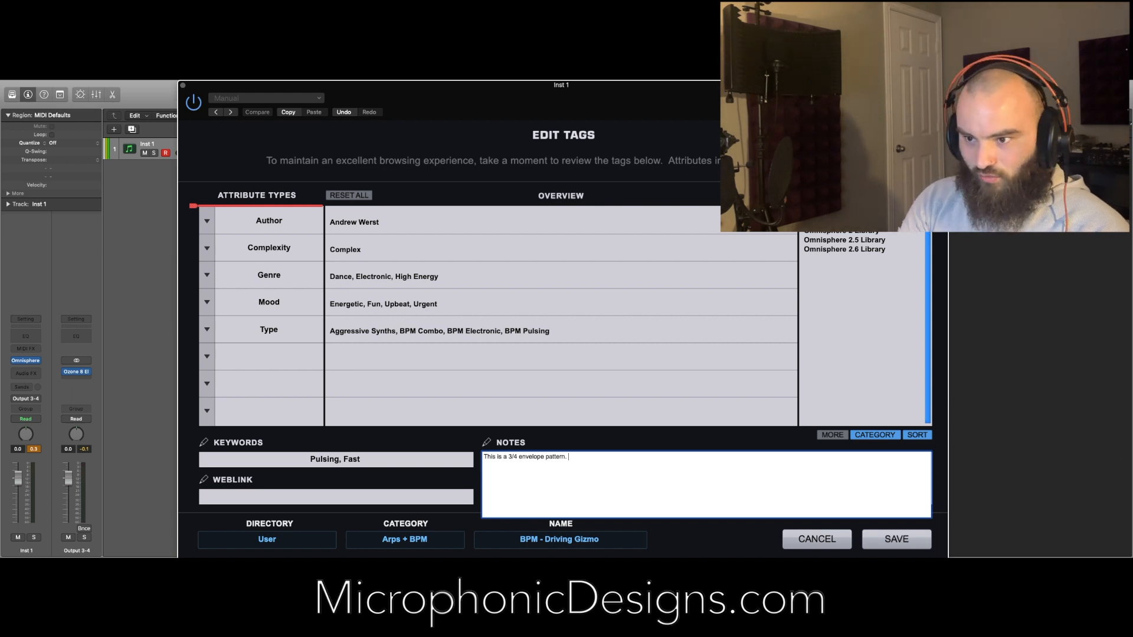
text(that)
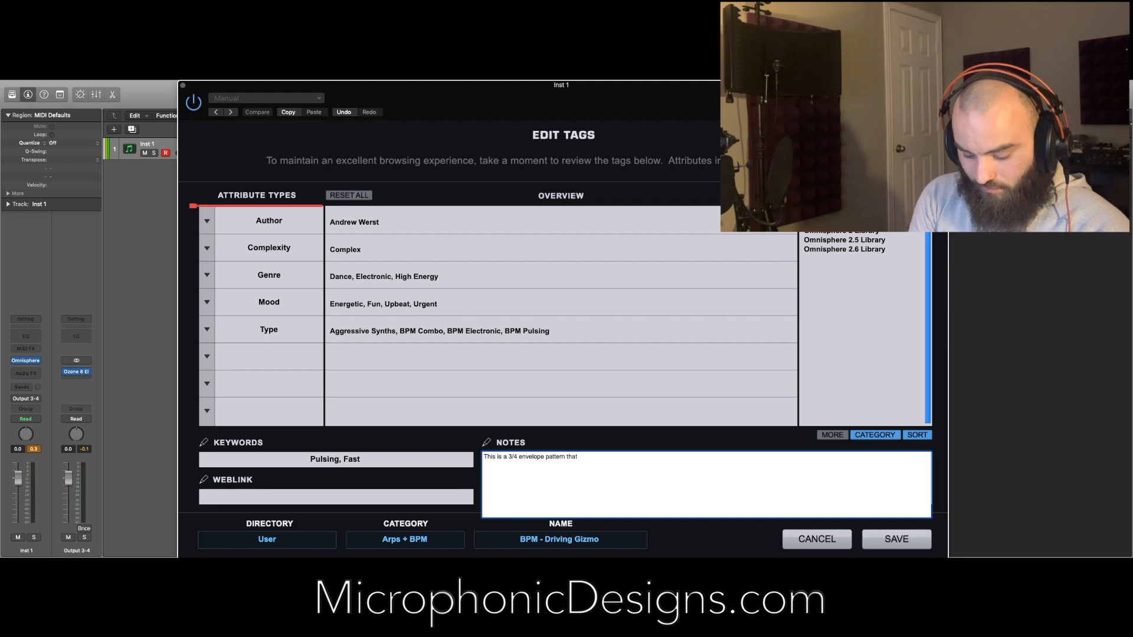
text( had reveb)
key(BackSpace)
key(BackSpace)
key(BackSpace)
key(BackSpace)
text(s two layers and )
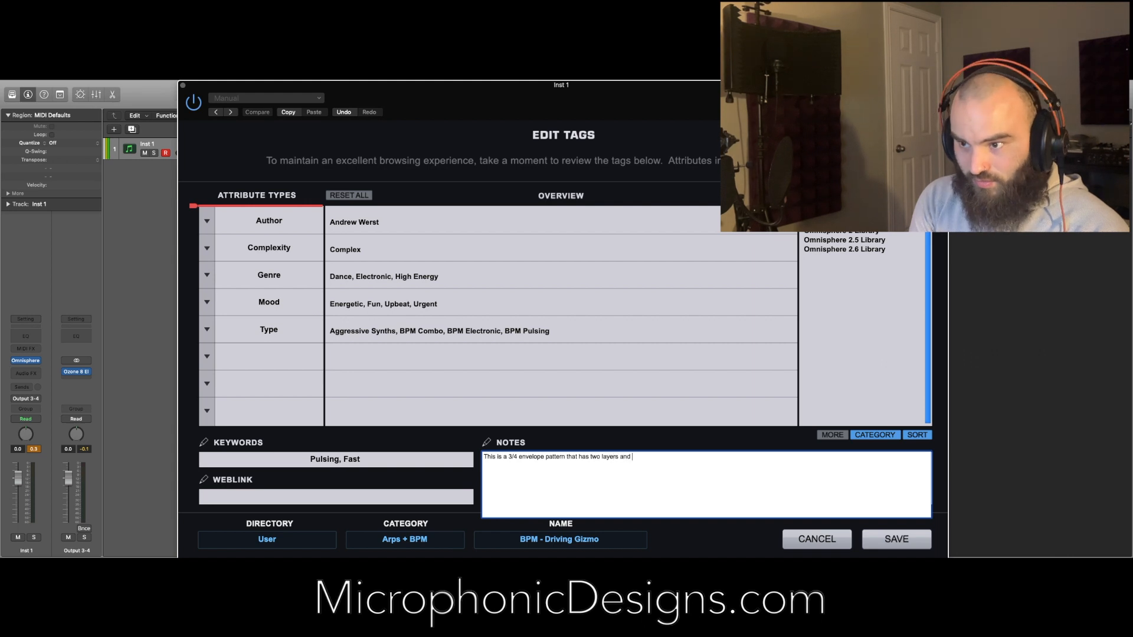
text(plenty of reverb. )
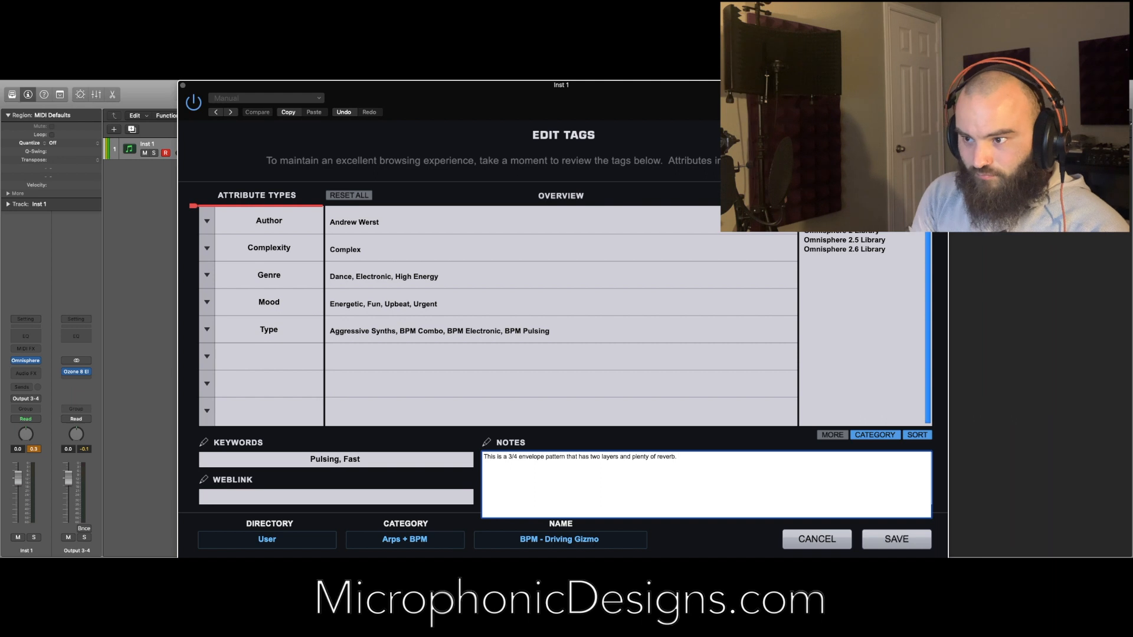
- Add to the notes "The reverb amount is controlled by LFOs. Best used at moderate to higher tempos."
text(The reve)
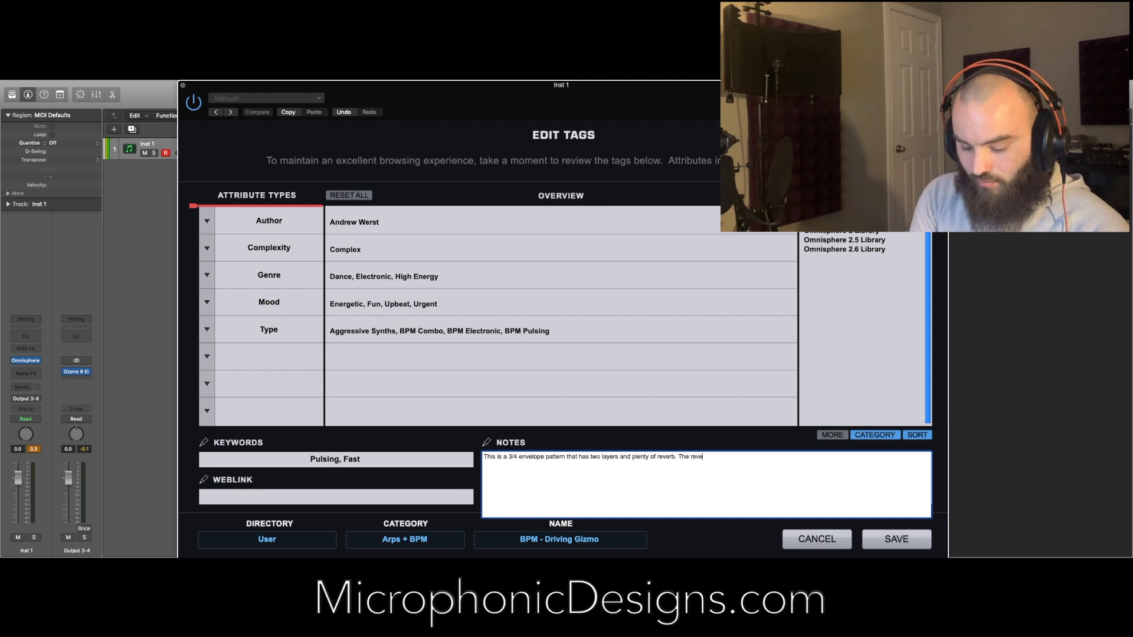
text(rb amount is c)
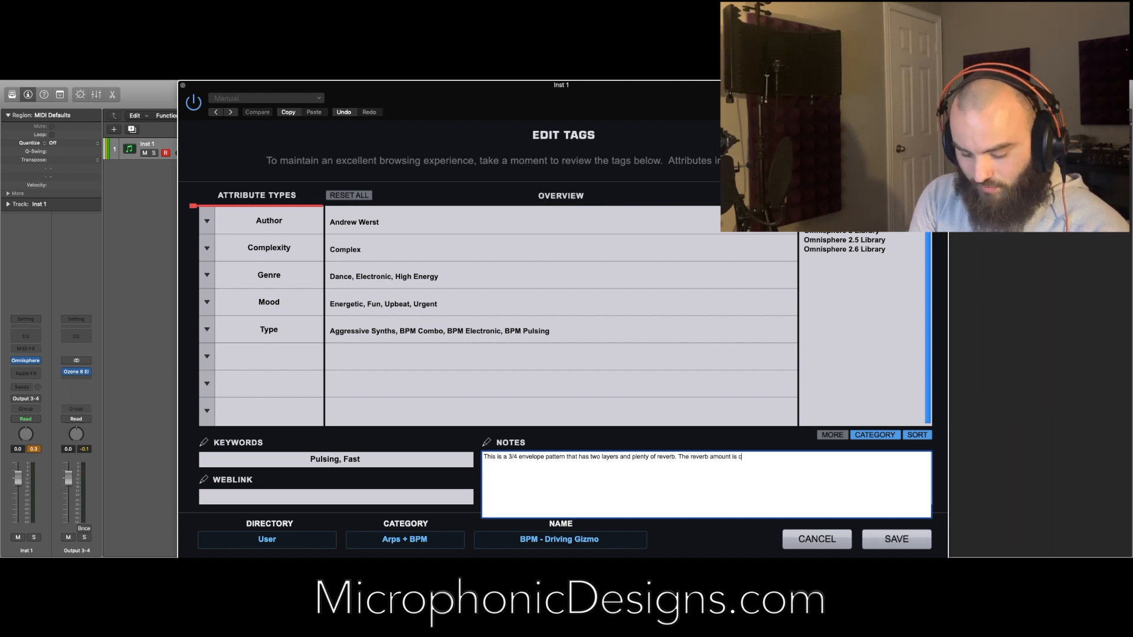
text(ontrolled by LFO's )
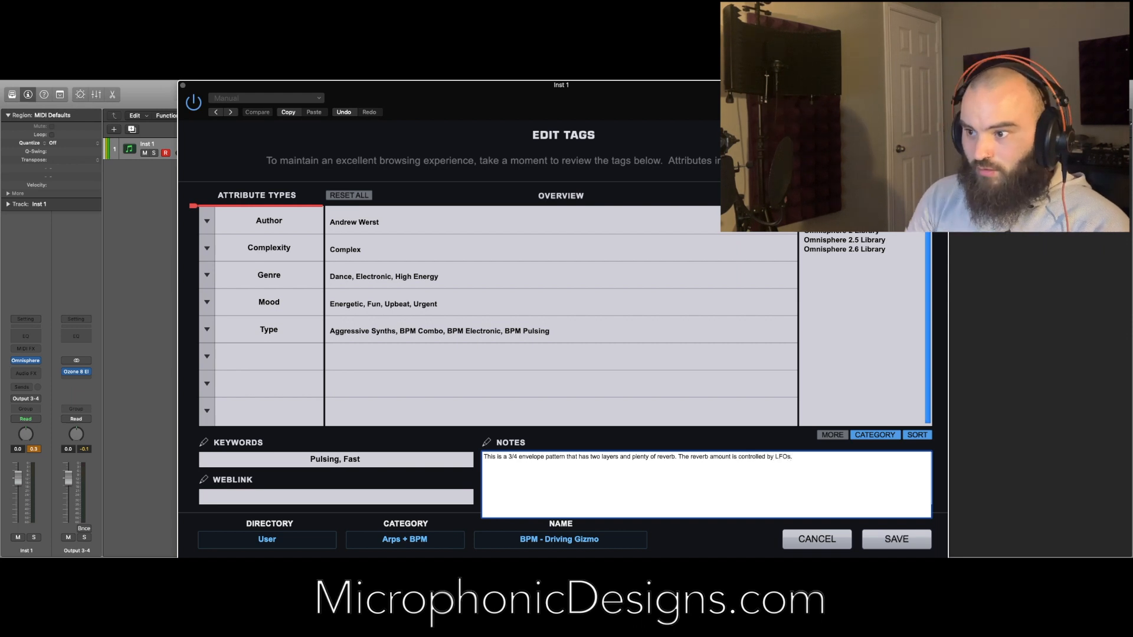
text(Best used at)
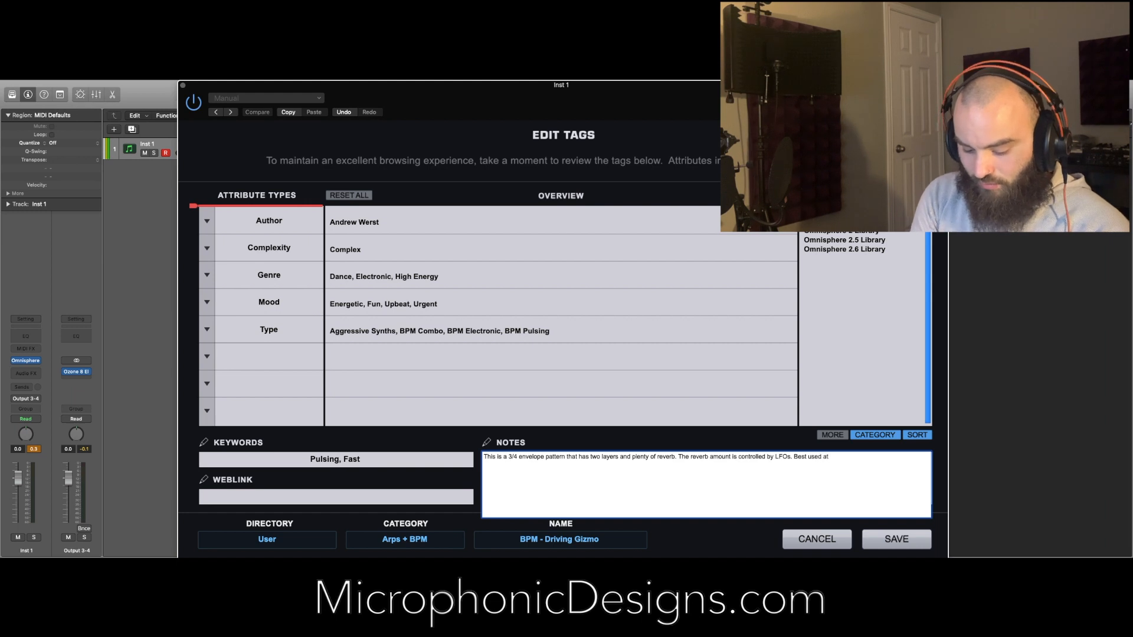
text( moderate t)
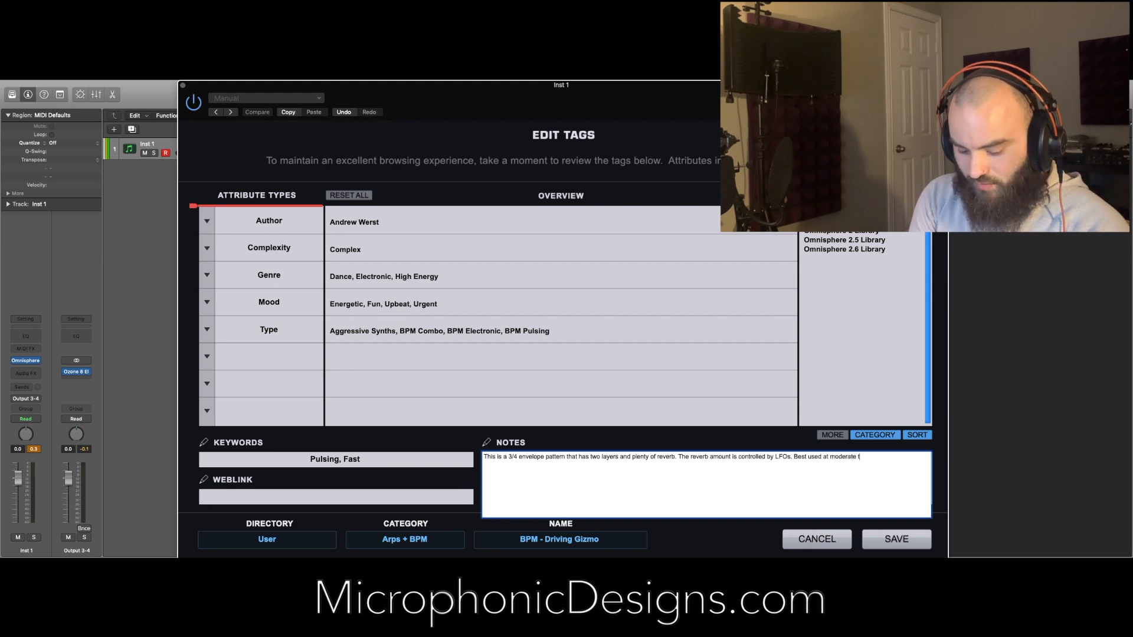
text(o higher tempos )
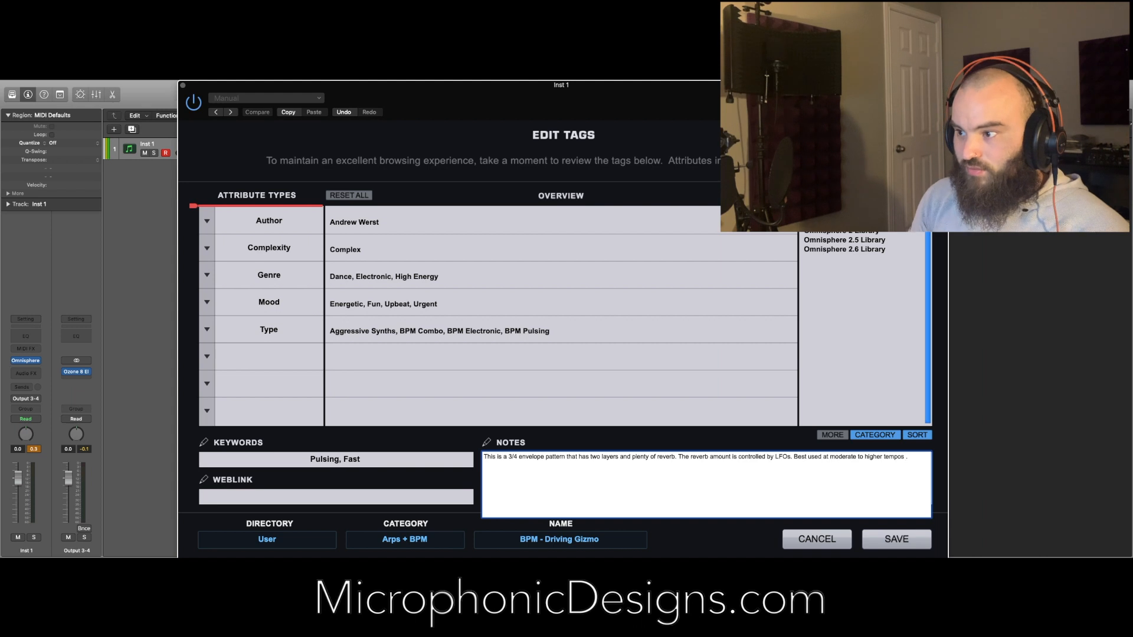
- End the notes' tempo sentence with a period, add "Created on 11/08/2020." on a new line, and save the patch
text(.)
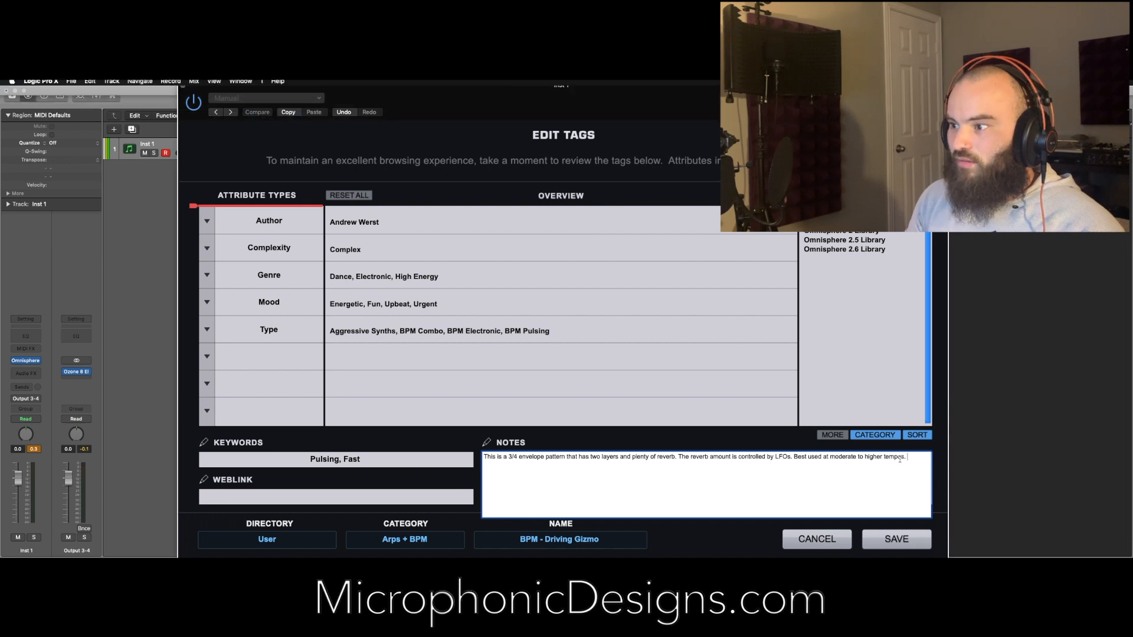
text(Created)
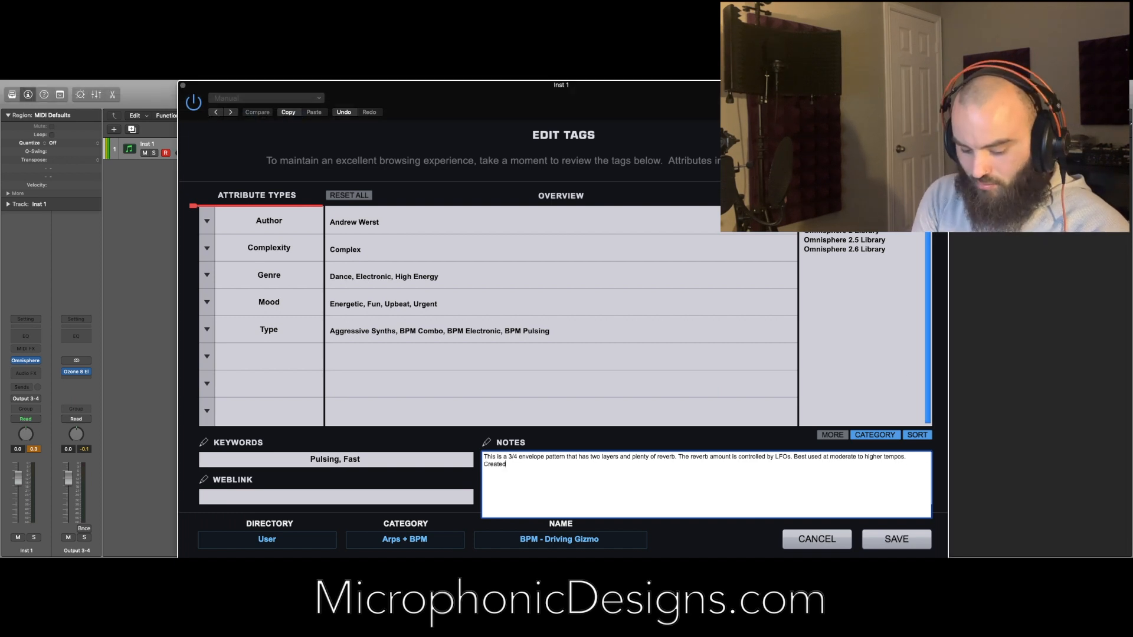
text( on 11/08/2020.)
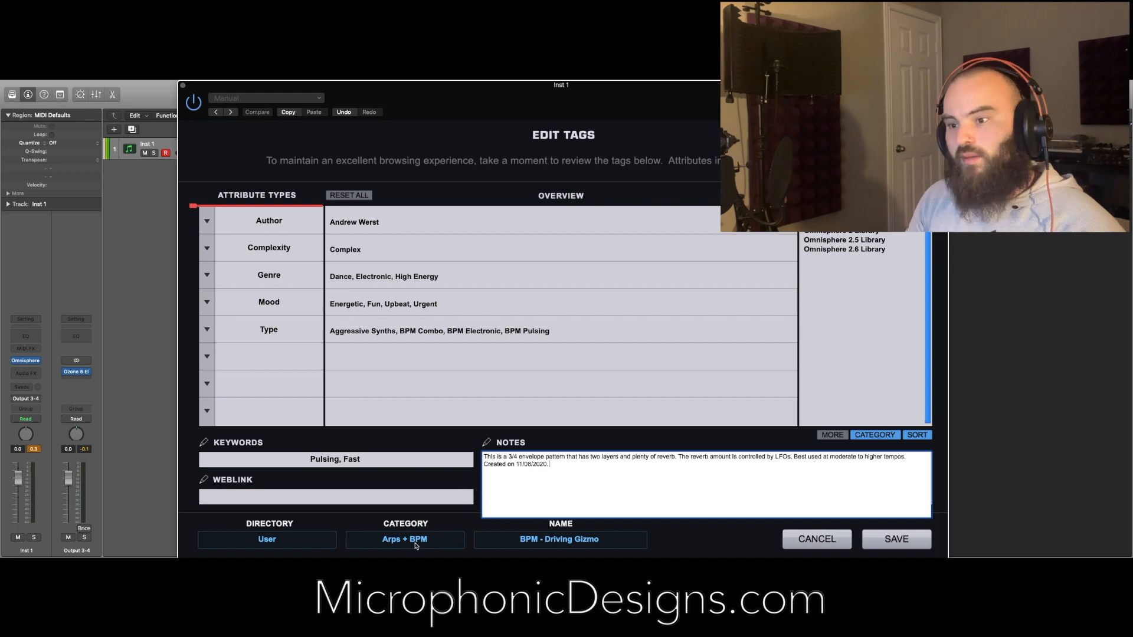
click(891, 539)
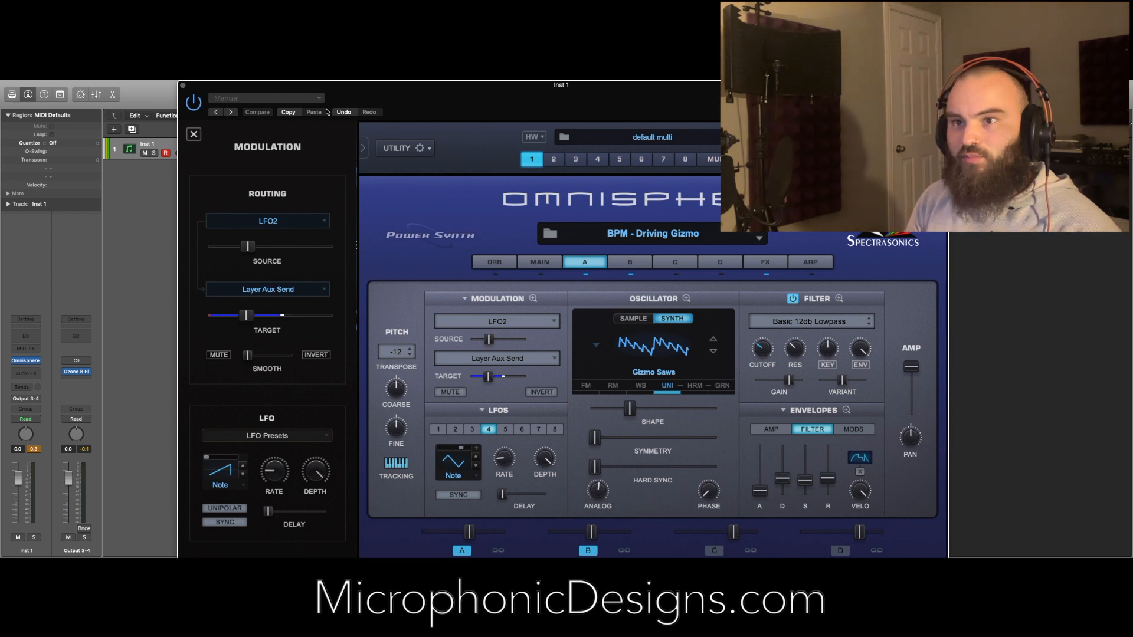
- Close the modulation view, expand the patch browser to full size and set its directory to User
click(194, 134)
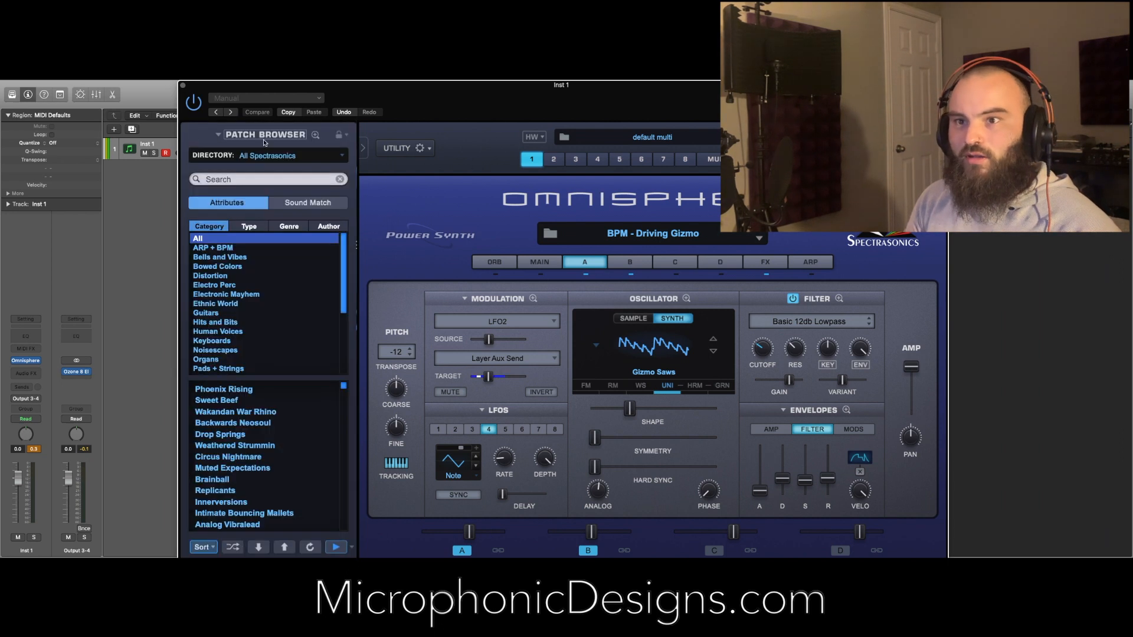
click(316, 136)
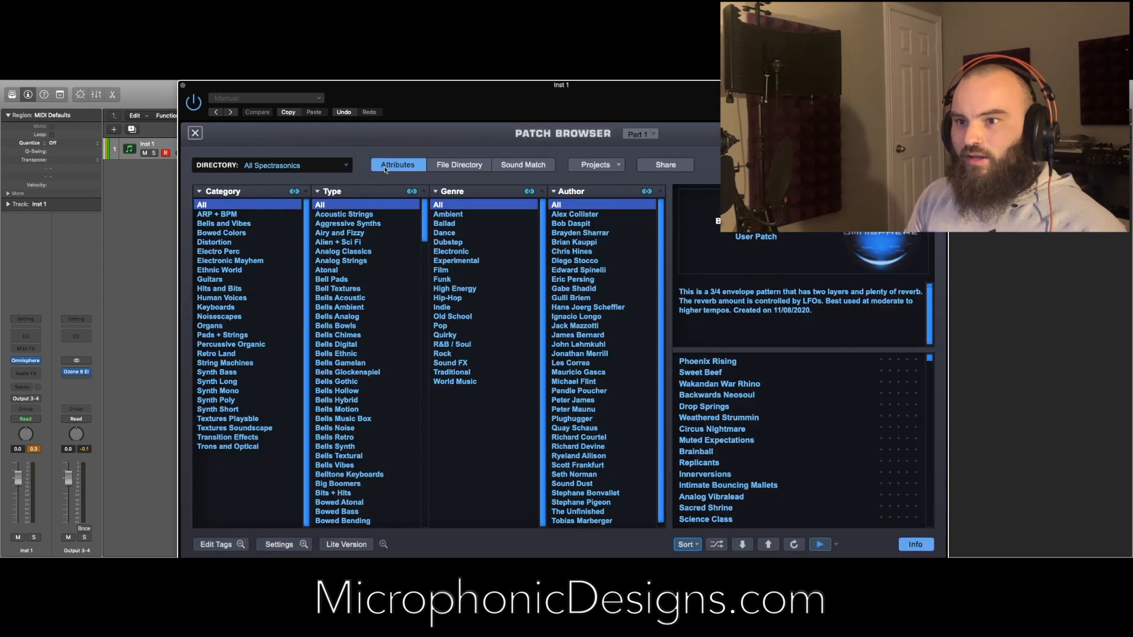
click(281, 165)
mouse_move(277, 222)
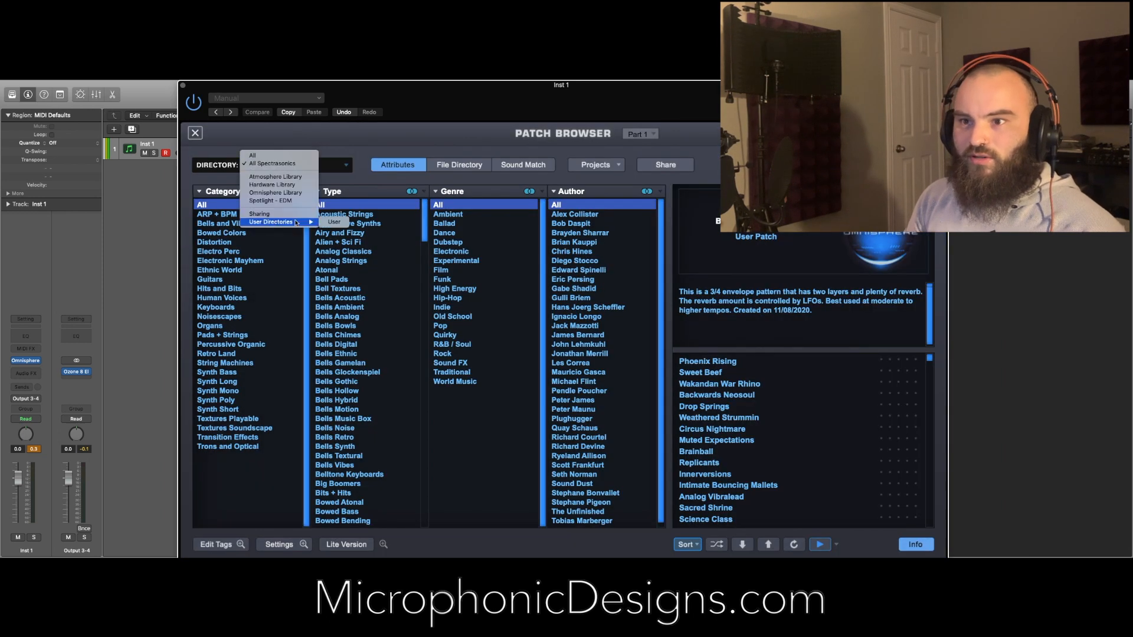
click(333, 222)
- Filter the user patches by category Arps + BPM and type Aggressive Synths, and close the synth's plug-in window
click(251, 215)
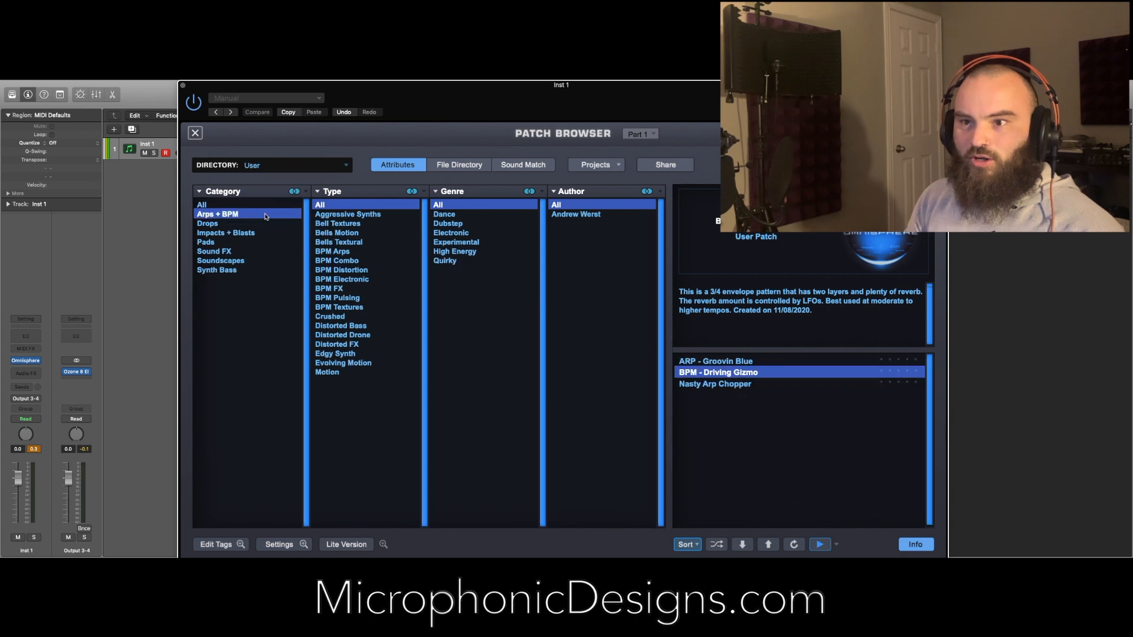
click(354, 216)
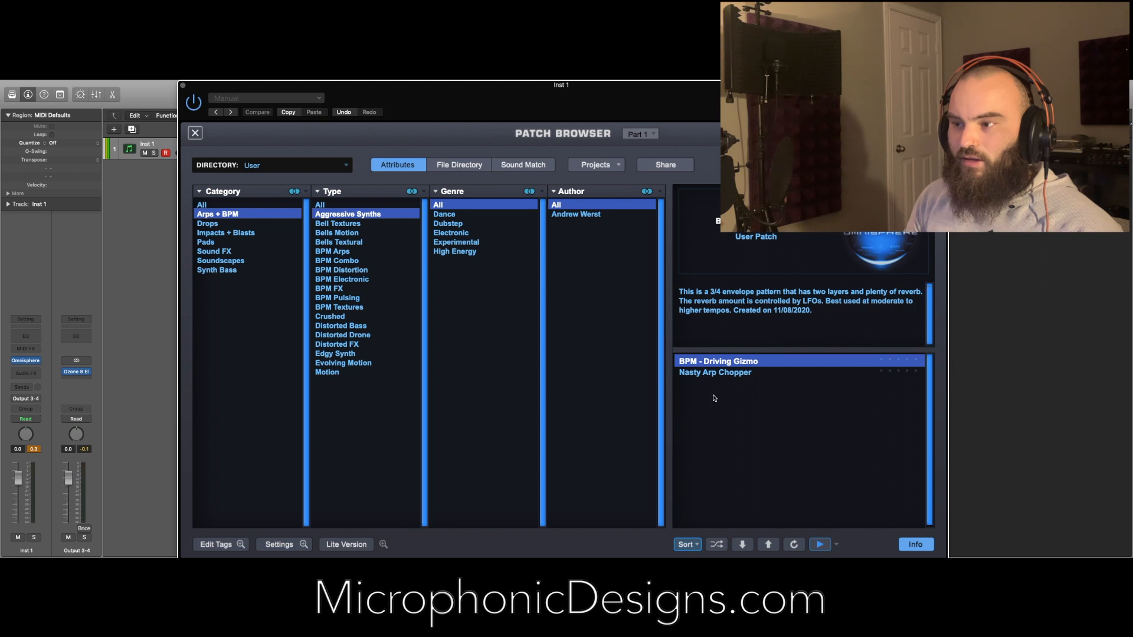
click(183, 86)
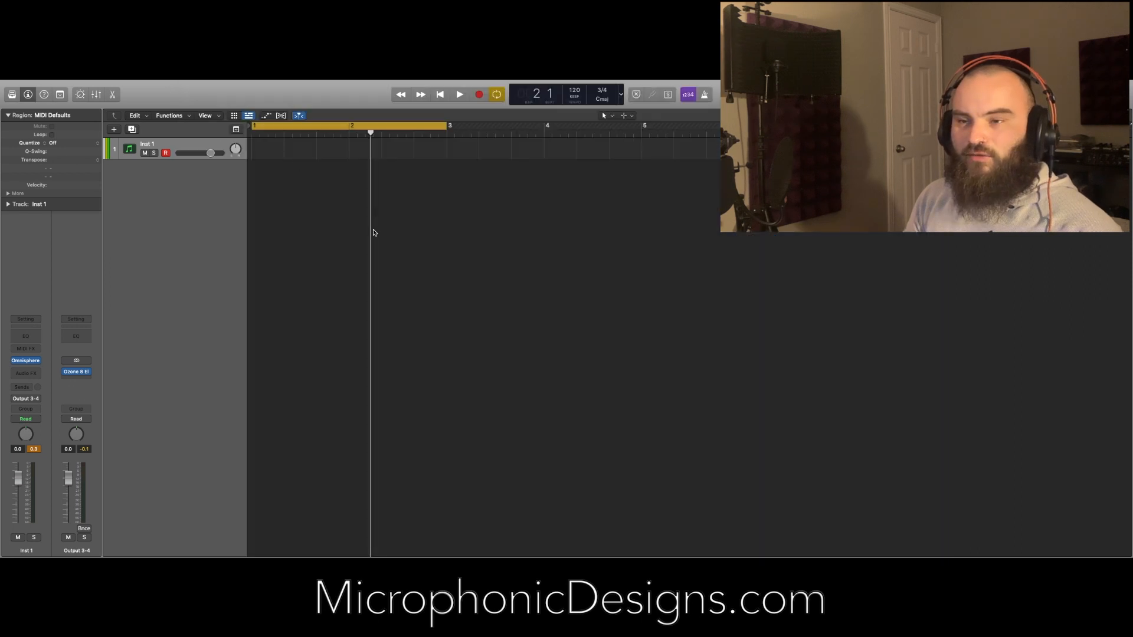